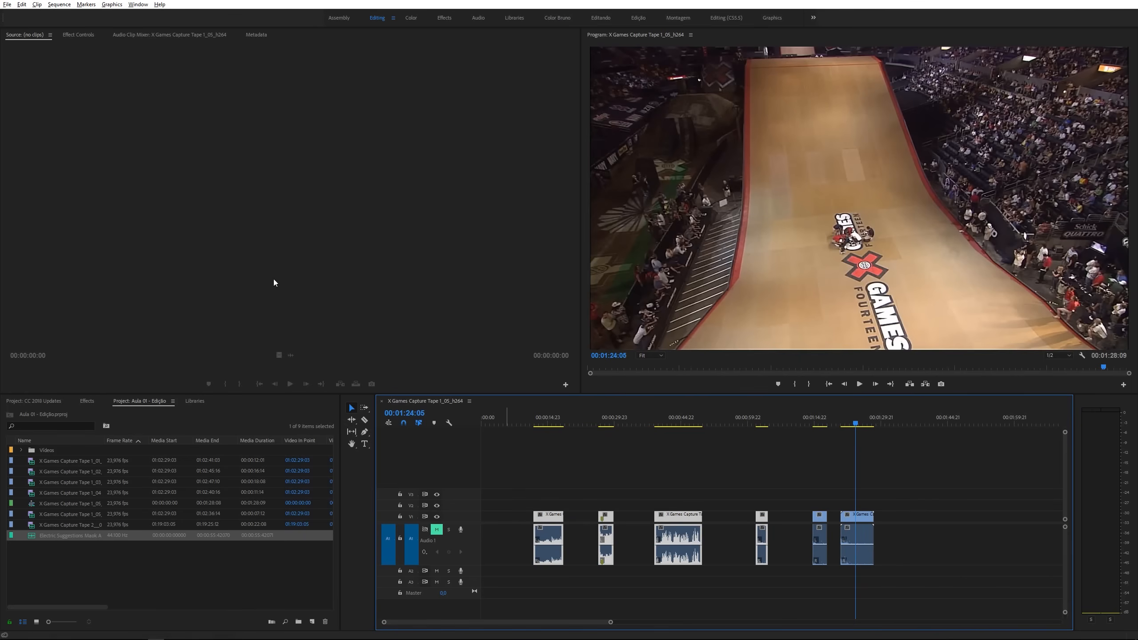
Step: Try closing the gaps between the first four selected clips in the sequence, and undo the change
left_click(57, 5)
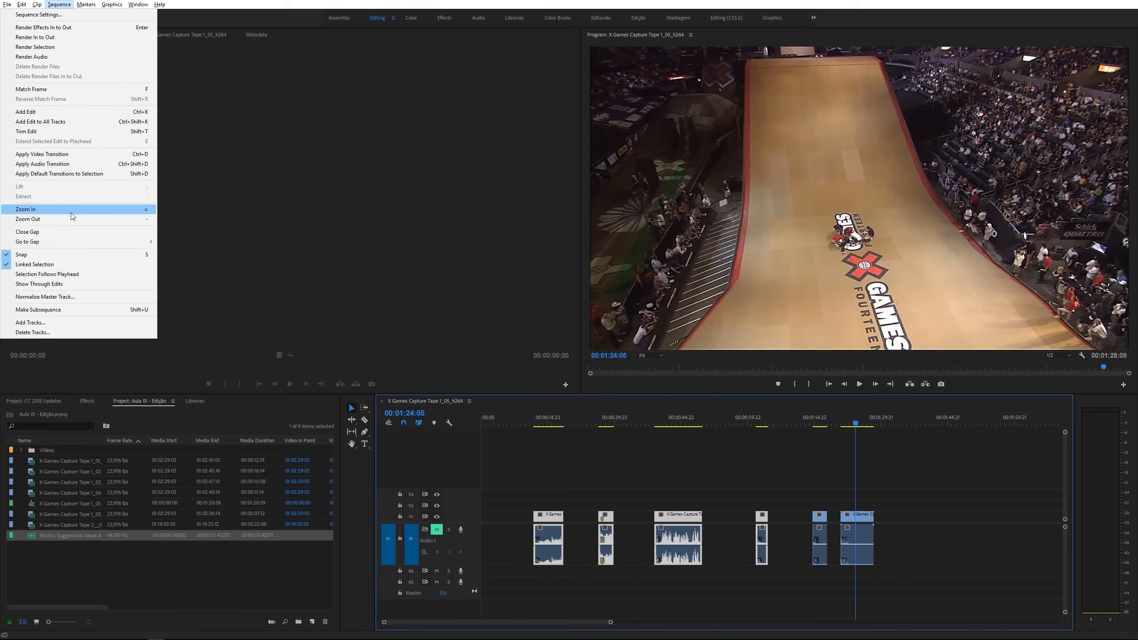
left_click(51, 233)
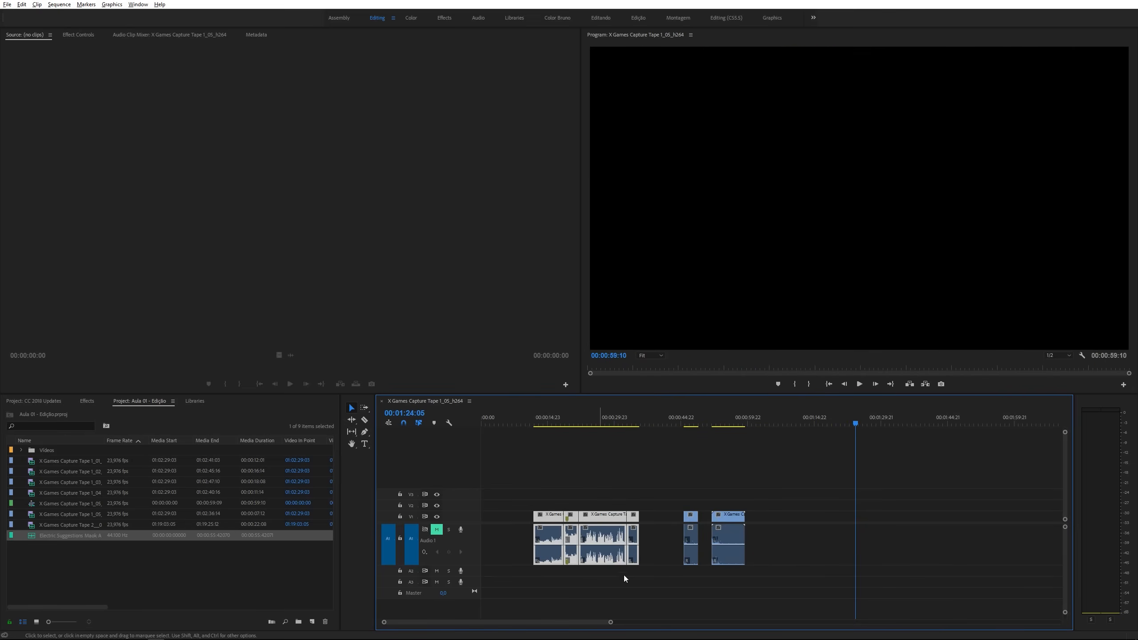
key("ctrl+z")
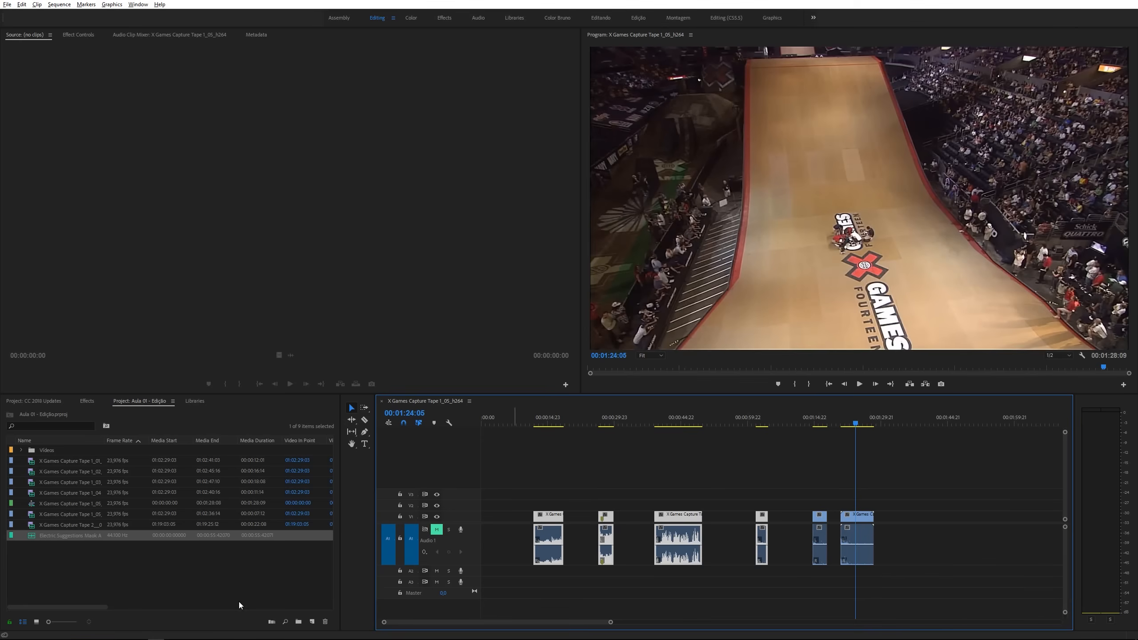
Step: Add the Electric Suggestions audio to track A2, starting just after the first clip begins, and close the sequence gaps
left_click(116, 569)
left_click_drag(30, 538, 541, 572)
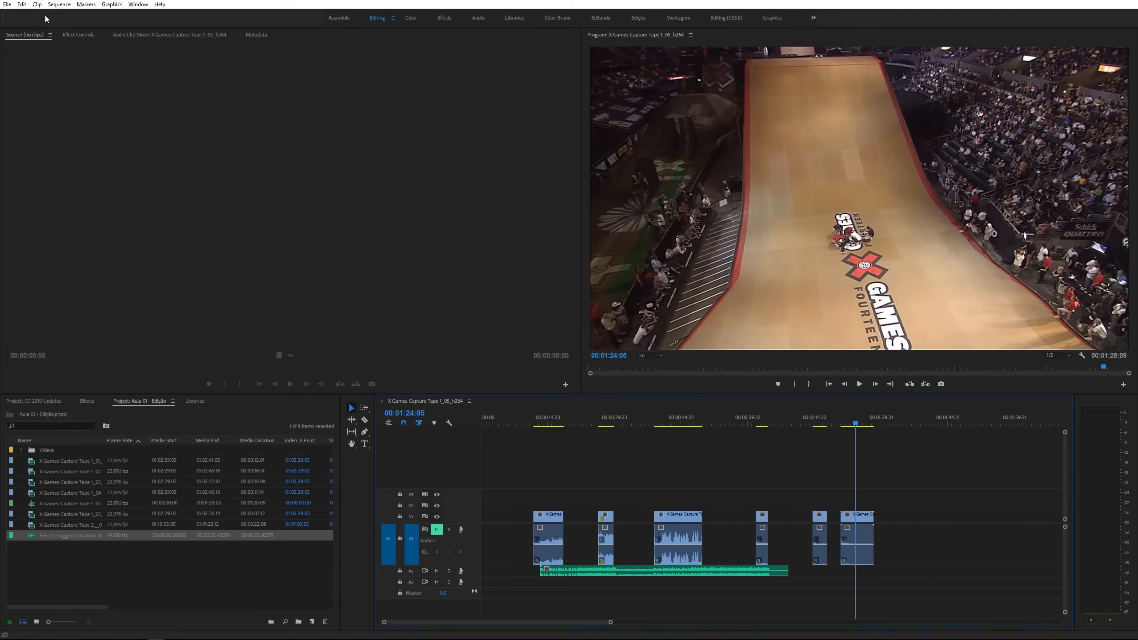
left_click(58, 4)
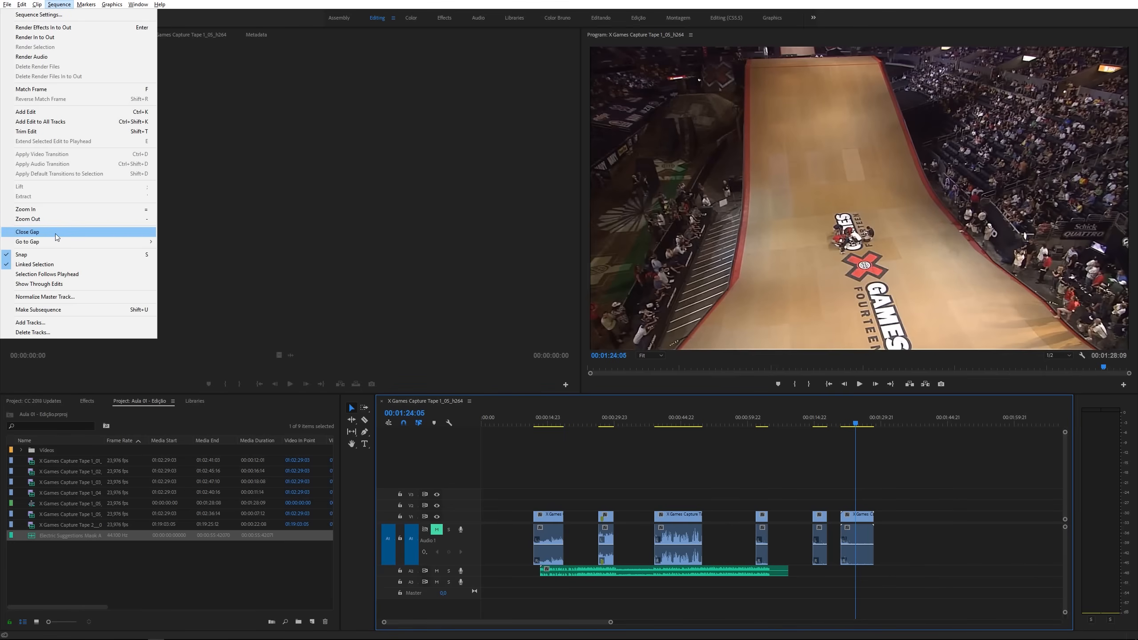
left_click(78, 236)
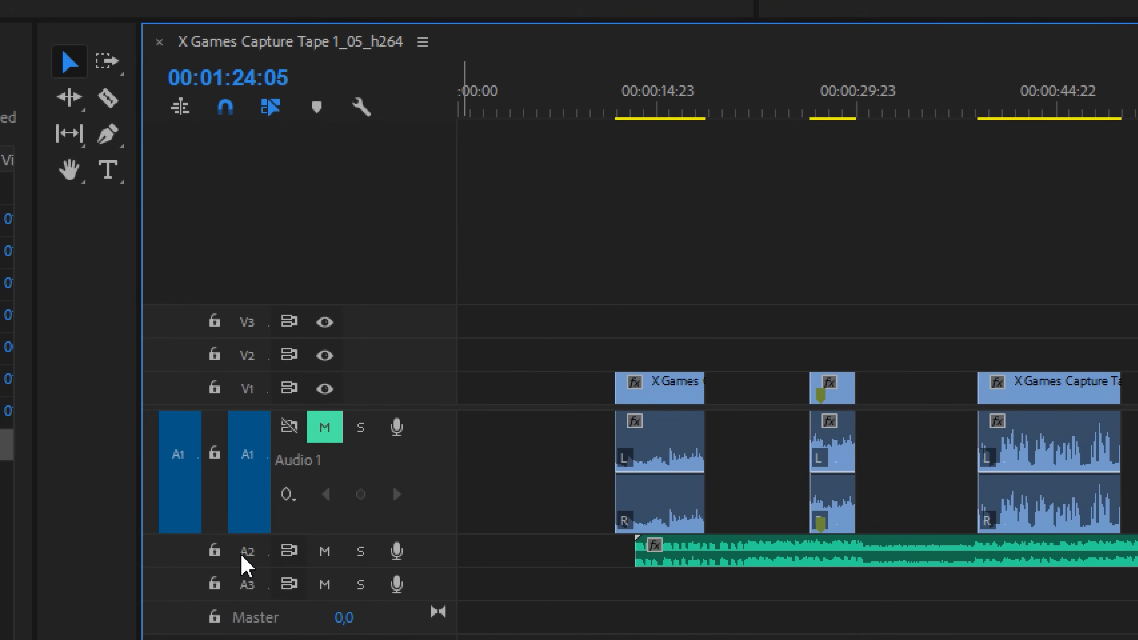
Step: Lock audio track A2 and try closing the gaps between the first four clips on V1
left_click(215, 549)
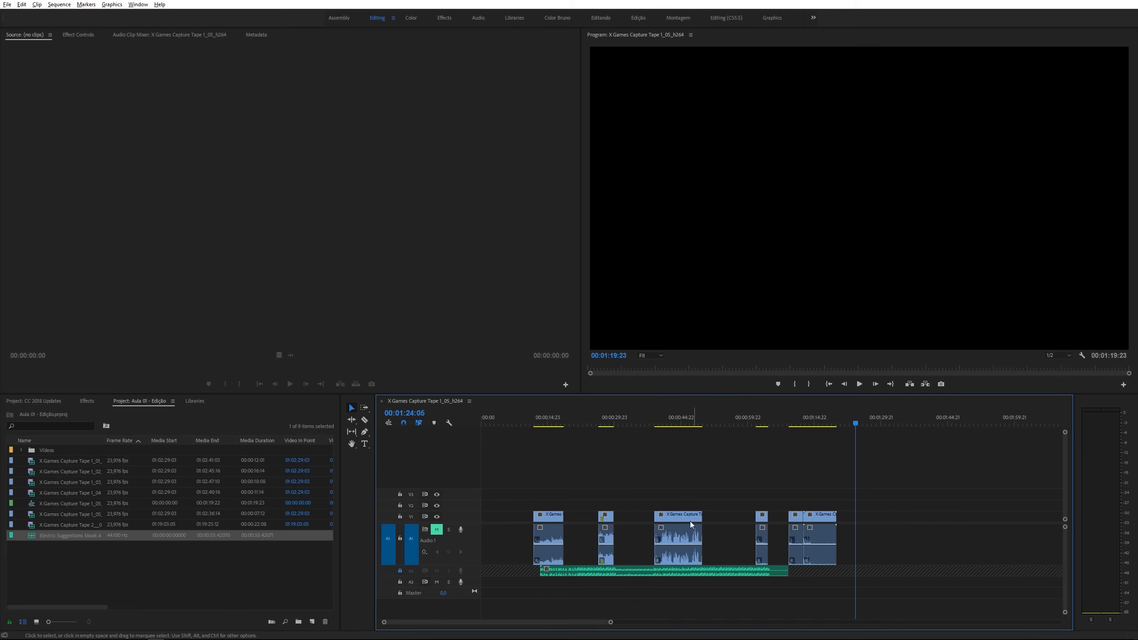
left_click_drag(550, 490, 768, 542)
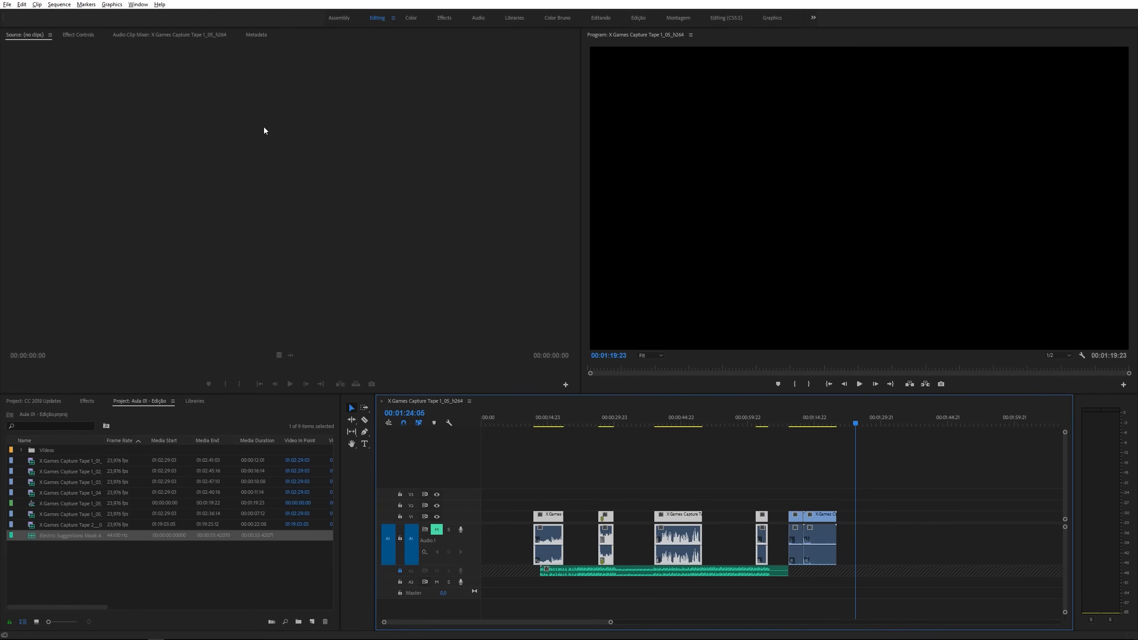
left_click(61, 5)
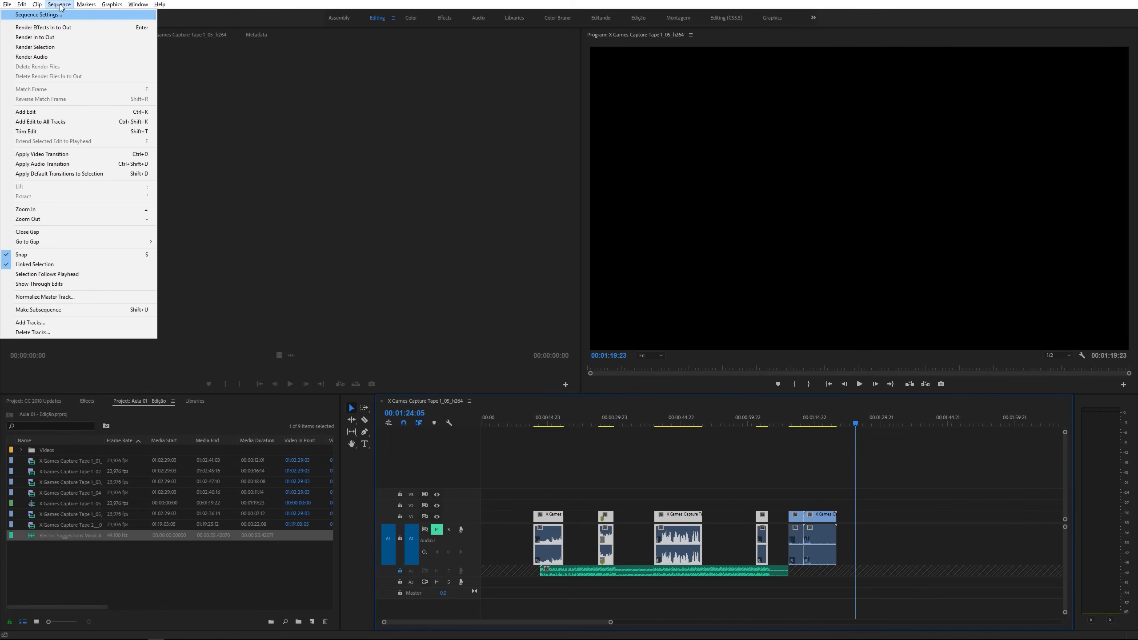
left_click(66, 232)
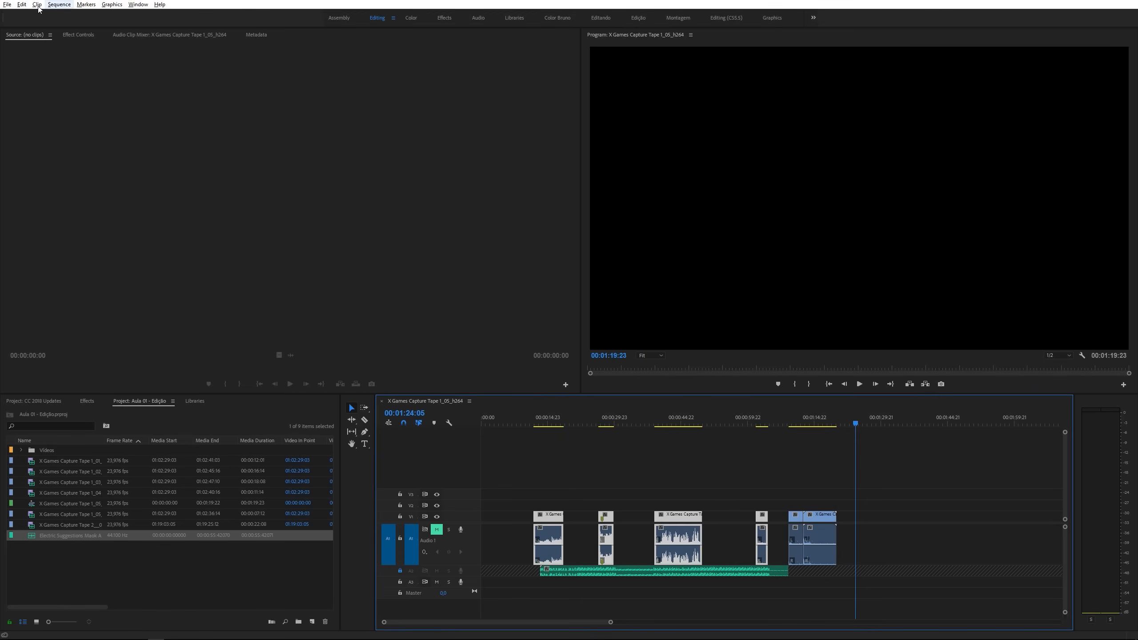
Step: Check the available Go to Gap options and target video track V1
left_click(58, 4)
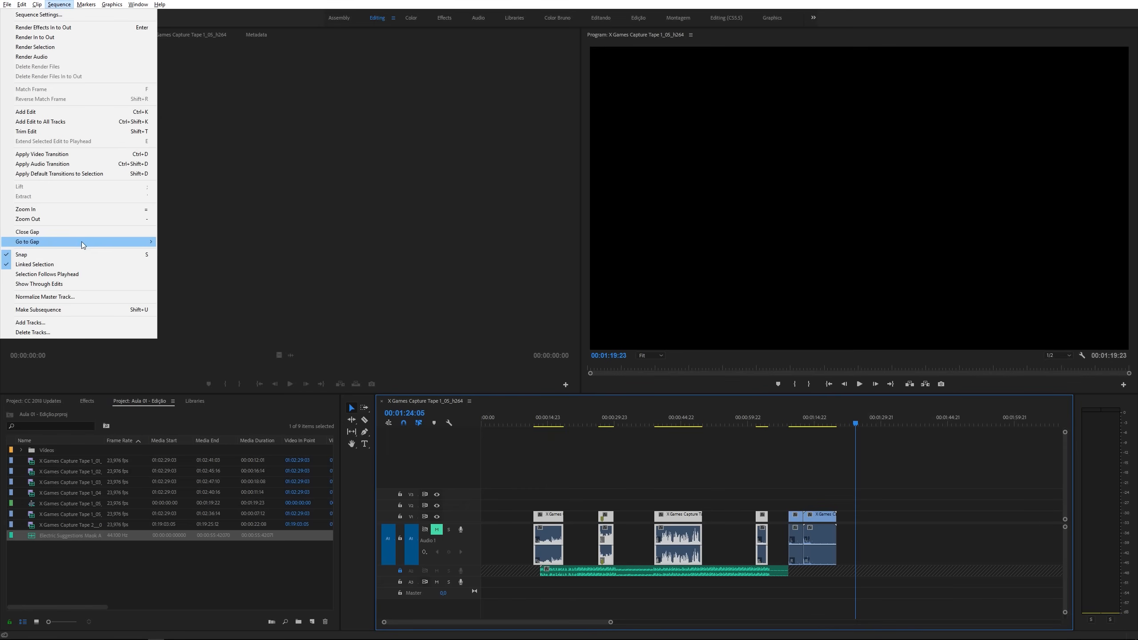
mouse_move(75, 241)
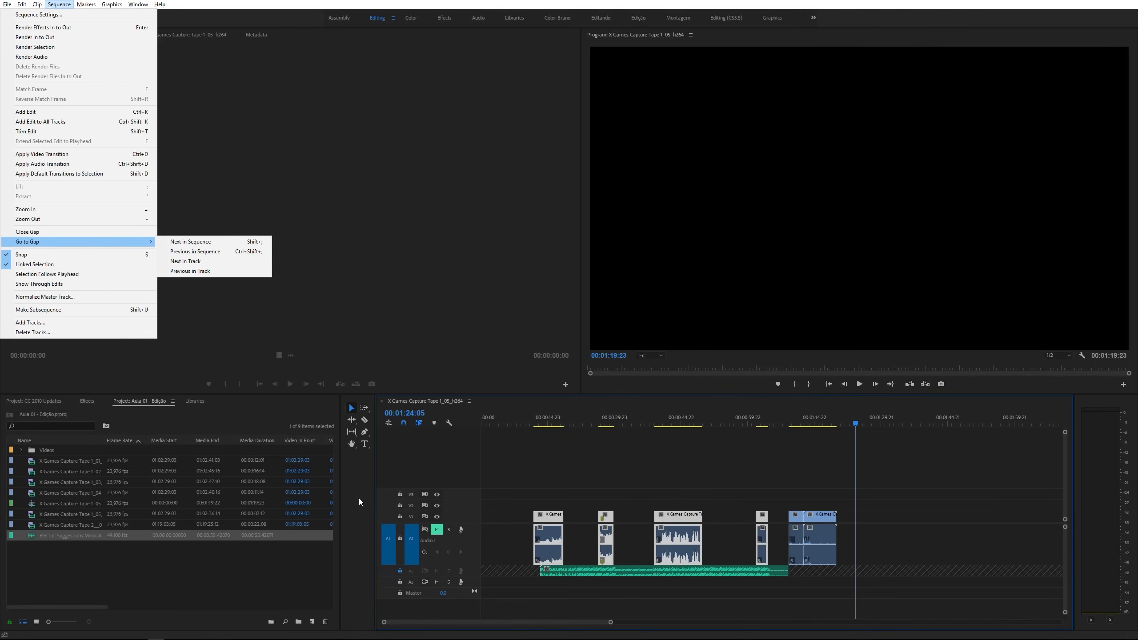
left_click(411, 518)
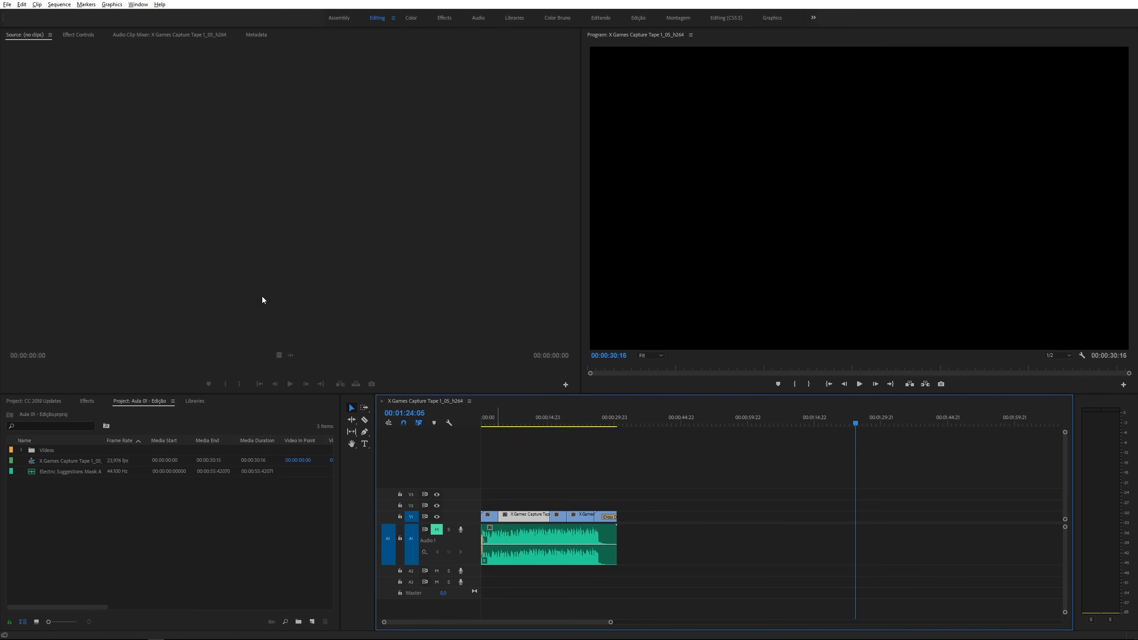
Step: Review the label color options available for the second video clip on V1
left_click(21, 4)
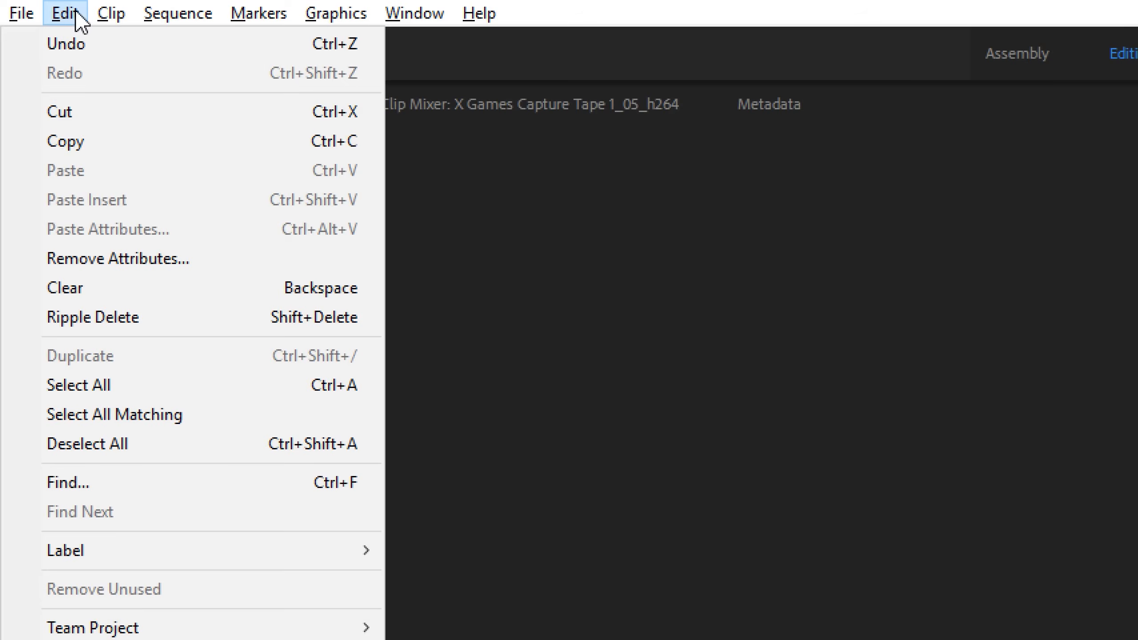
mouse_move(206, 541)
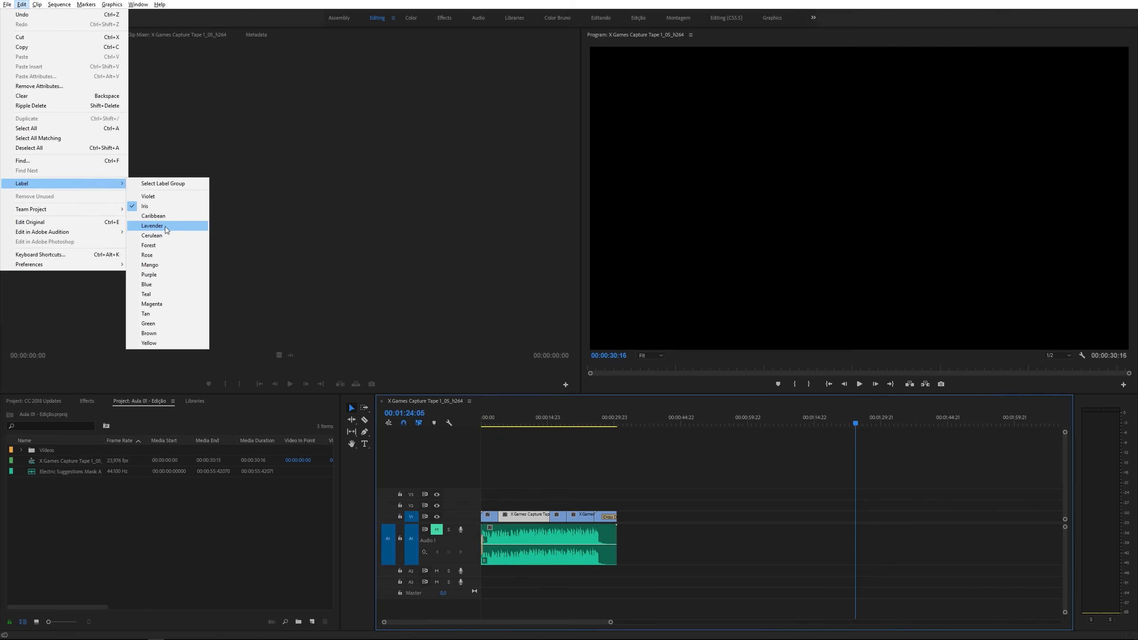
left_click(516, 496)
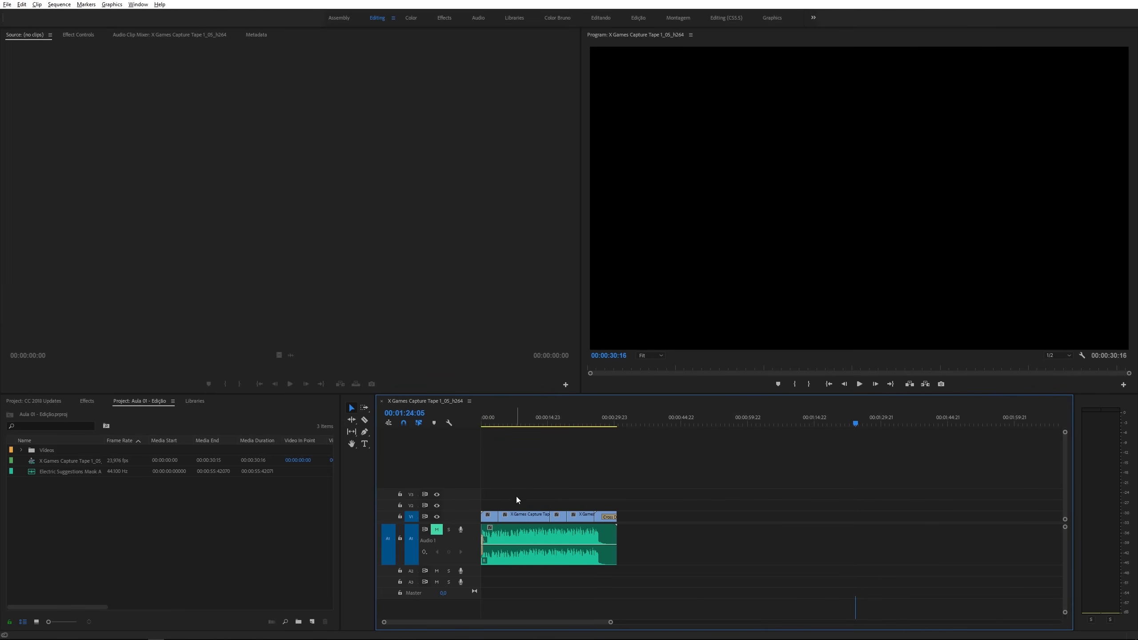
right_click(529, 517)
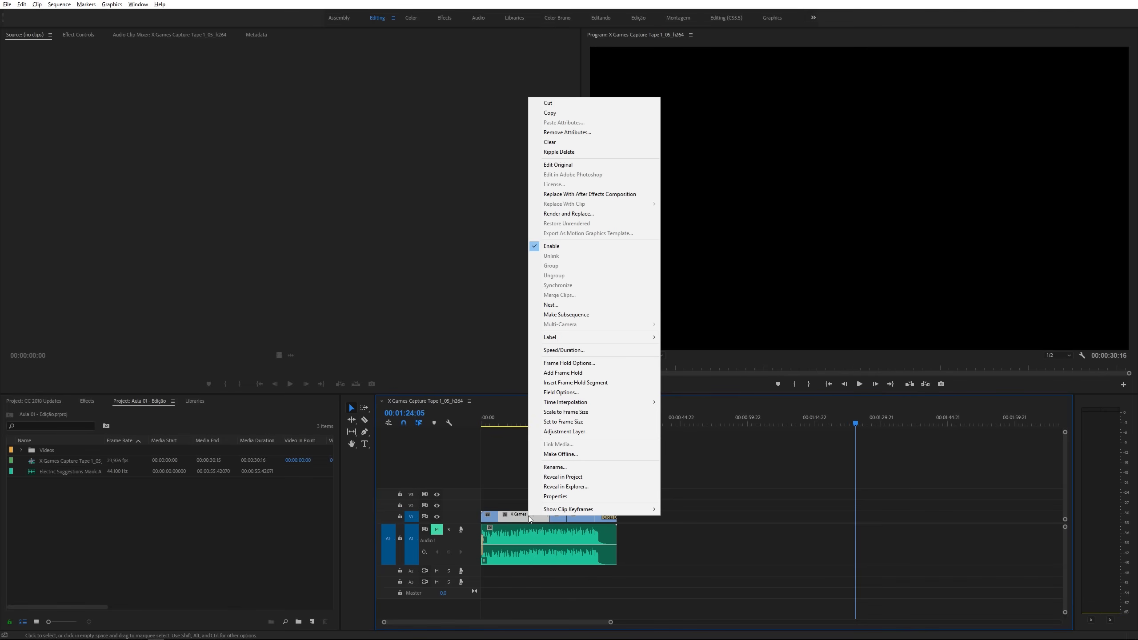
mouse_move(626, 340)
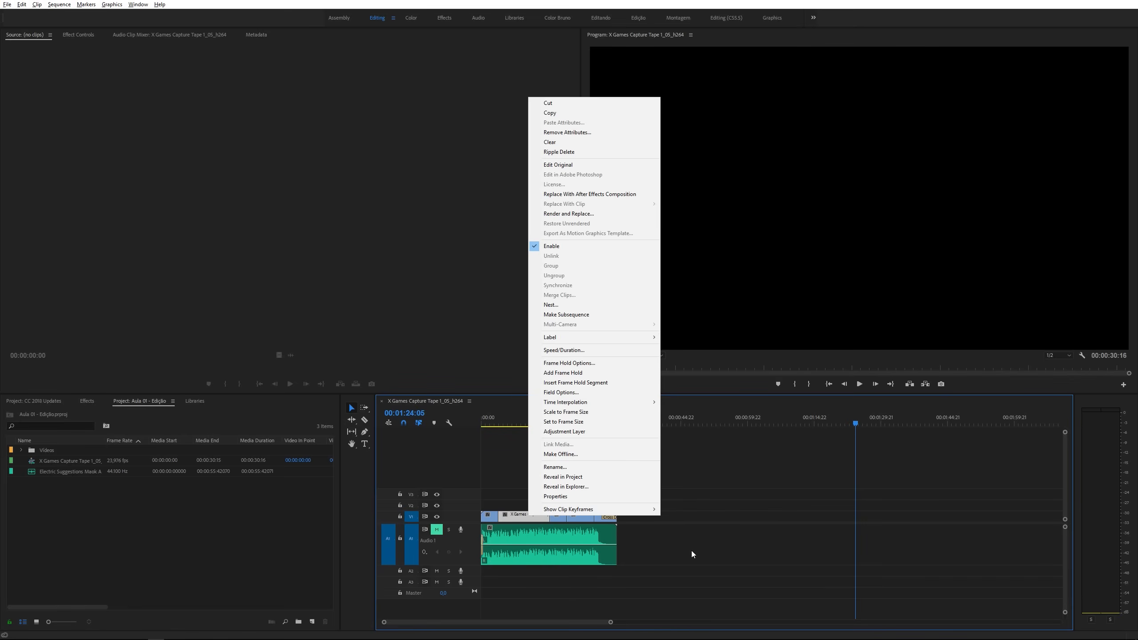
left_click(527, 515)
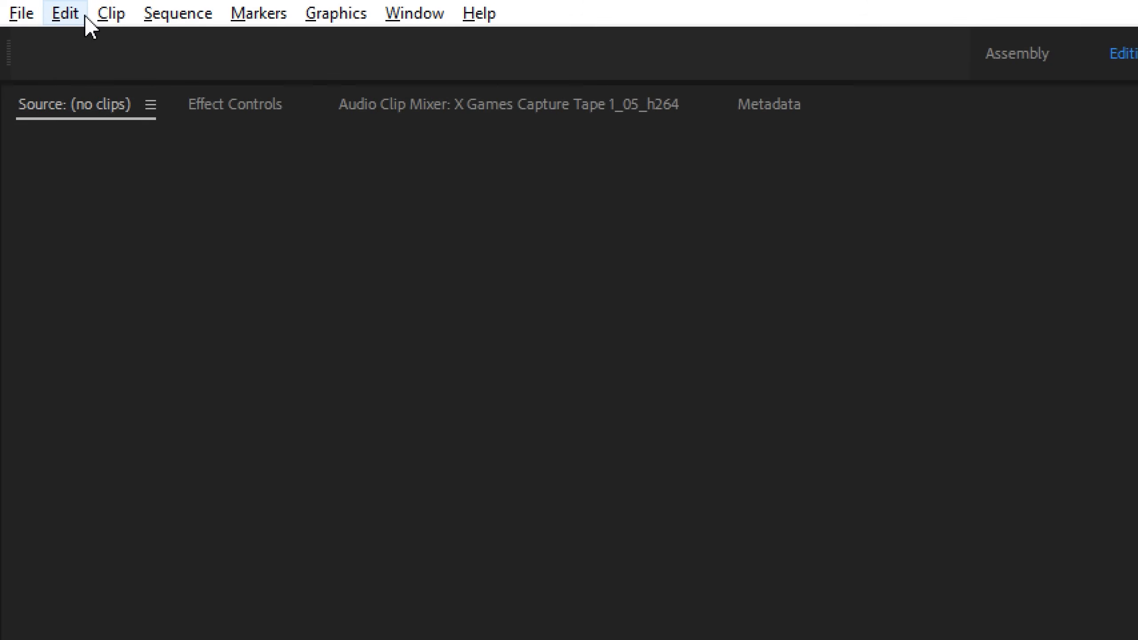
Step: Open the keyboard shortcut settings and filter the commands by "labe"
left_click(21, 5)
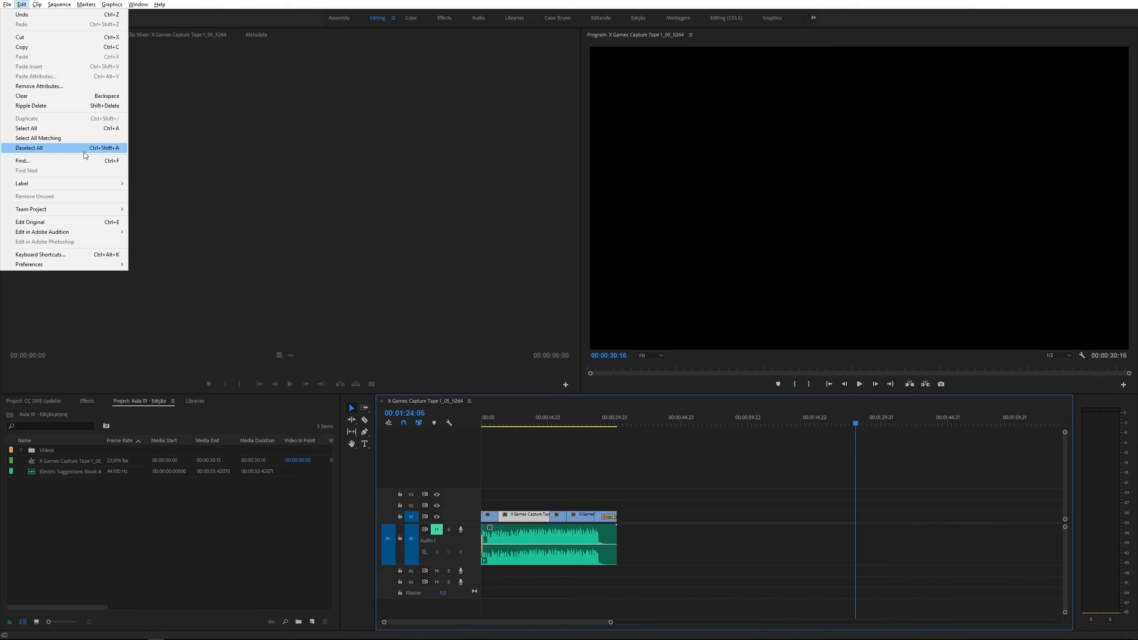
left_click(99, 254)
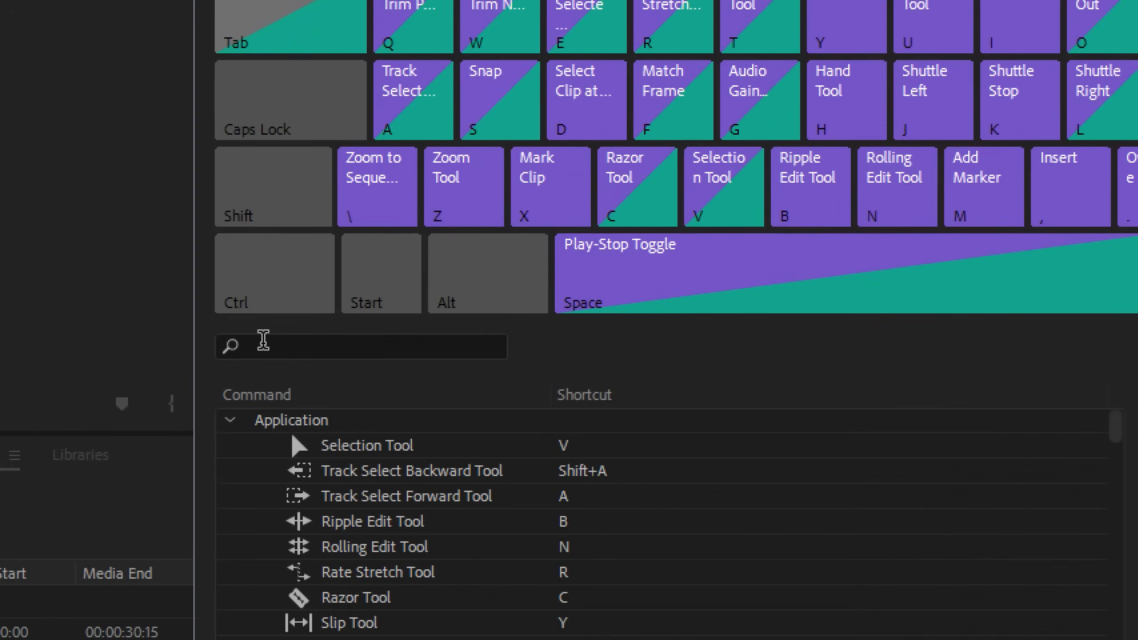
left_click(255, 364)
type("labe")
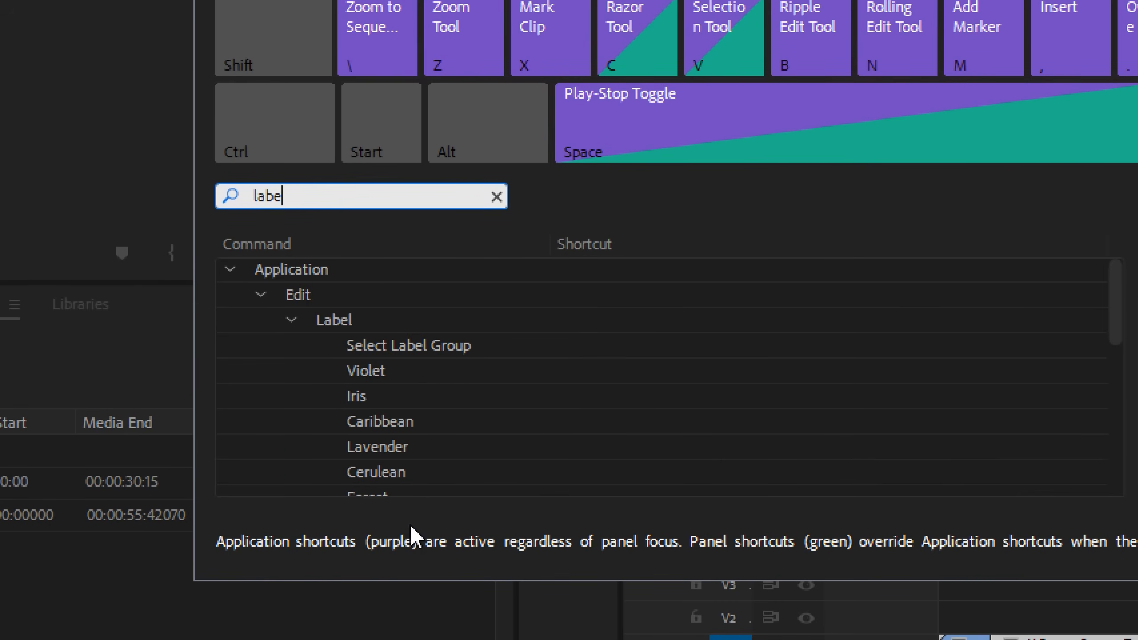
Step: Assign Ctrl+Shift+1 through 5 (Num) to the Violet, Iris, Caribbean, Lavender and Cerulean labels, and save the shortcuts
scroll(421, 517, "down", 5)
scroll(422, 367, "up", 5)
left_click(386, 338)
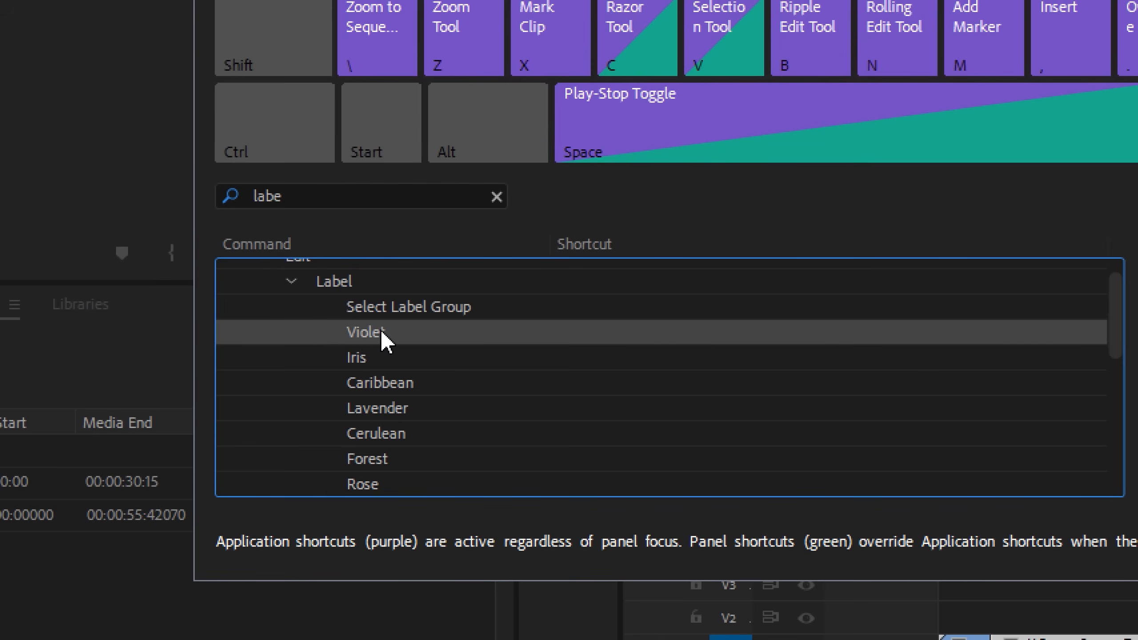
left_click(597, 331)
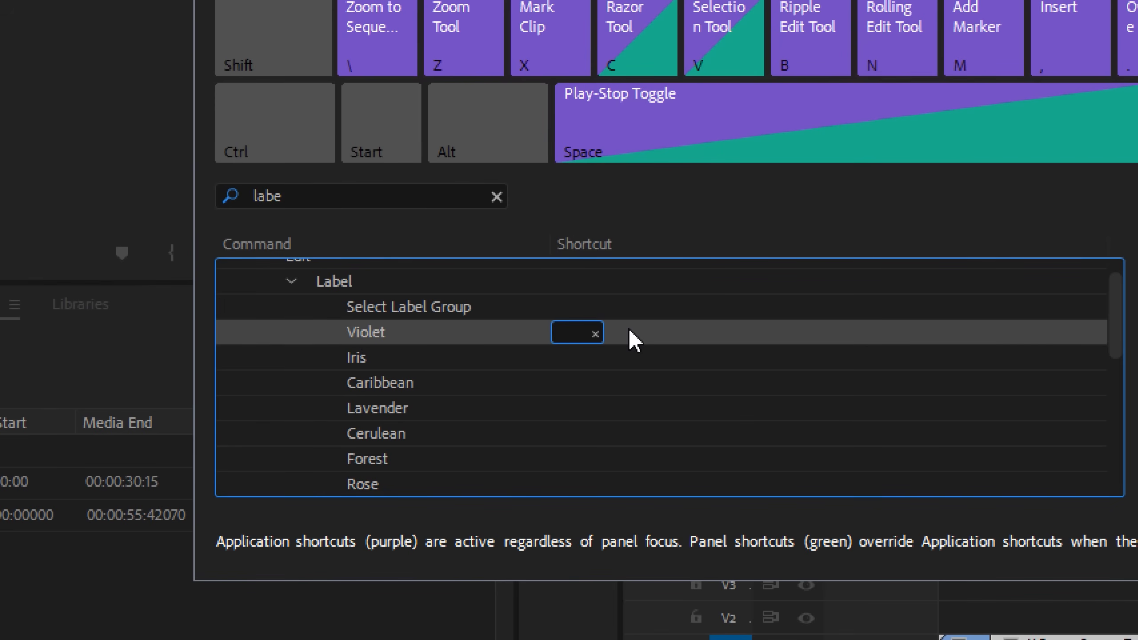
key("ctrl+shift+KP_1")
left_click(594, 396)
left_click(592, 396)
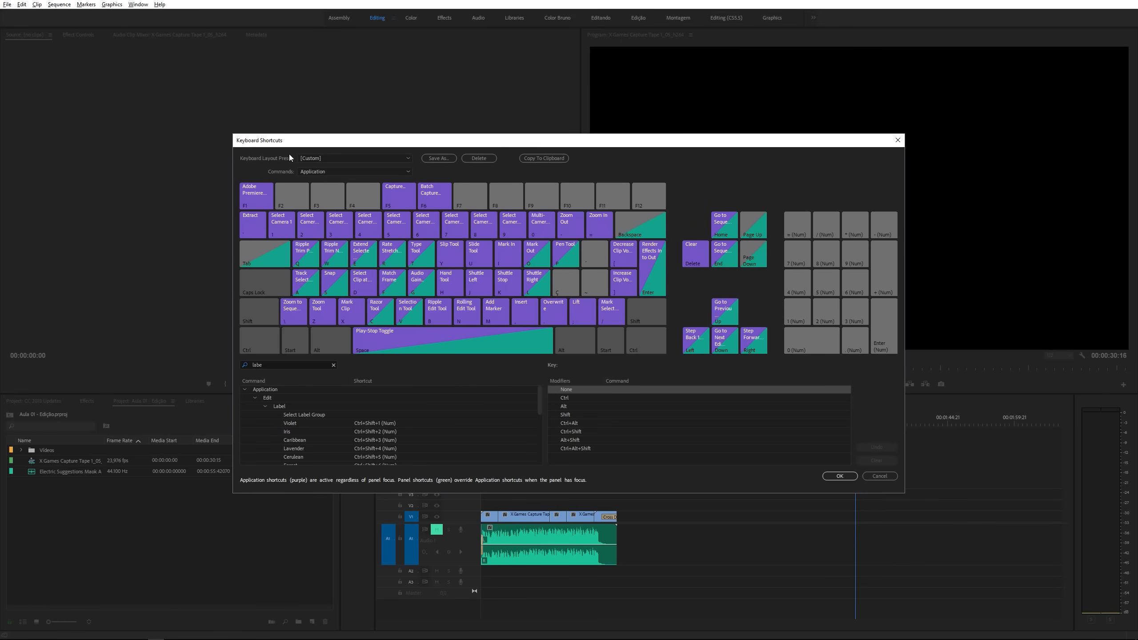
left_click(843, 477)
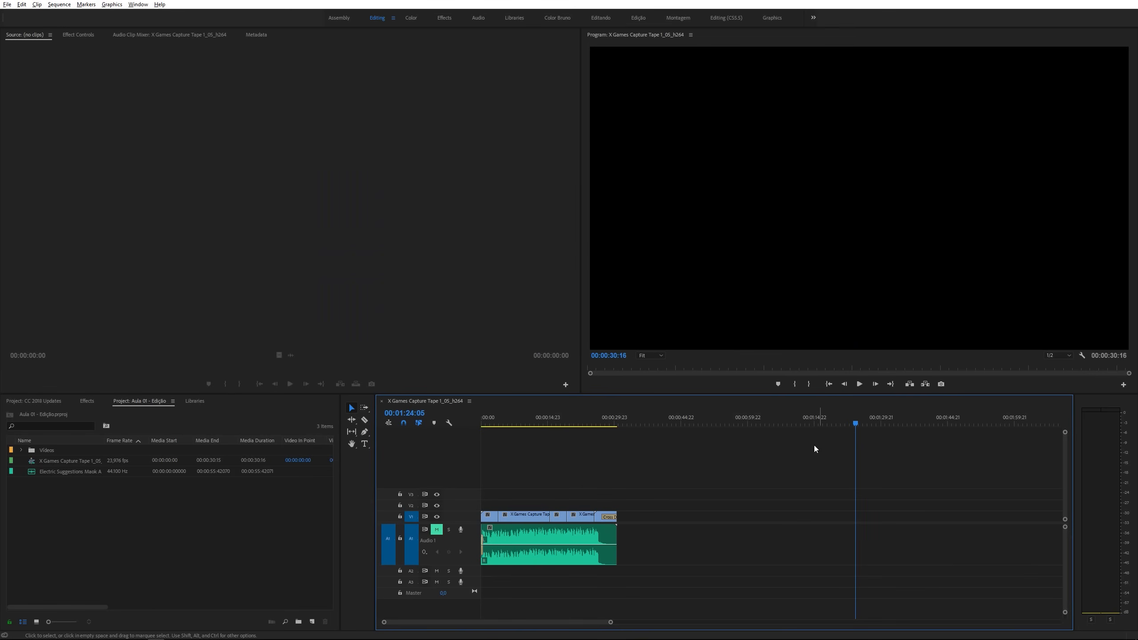
Step: Label the V1 clips in order Violet, Caribbean, Lavender, Cerulean and Forest
left_click(491, 520)
left_click(528, 518)
left_click(561, 520)
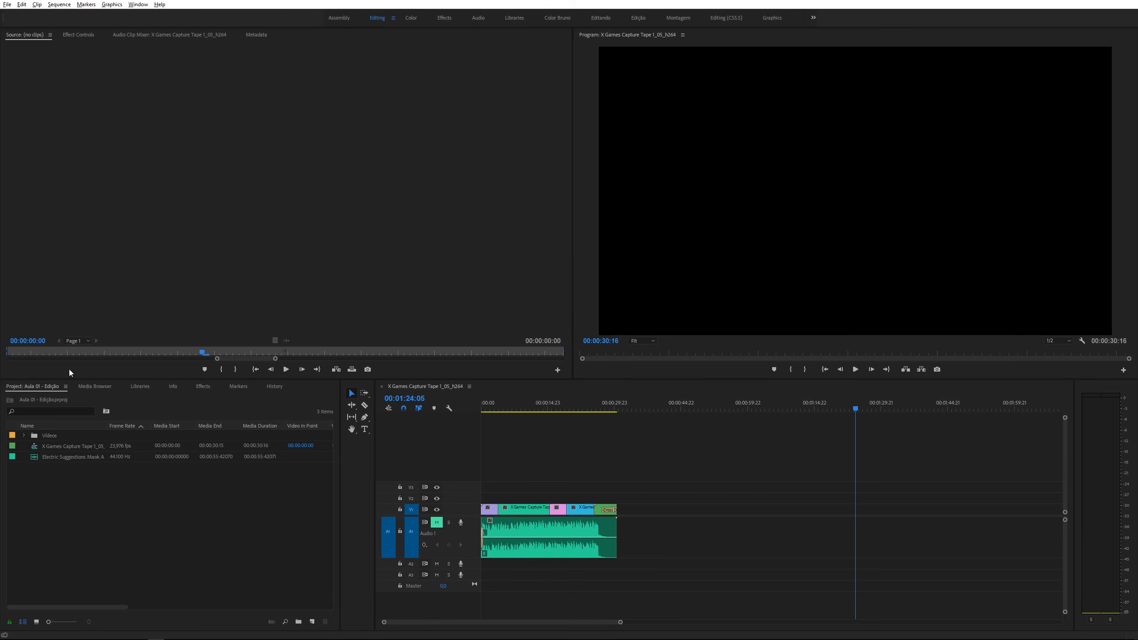
Step: Dock the Project panel to the left of the timeline and the Effects panel to its right
left_click_drag(27, 385, 417, 455)
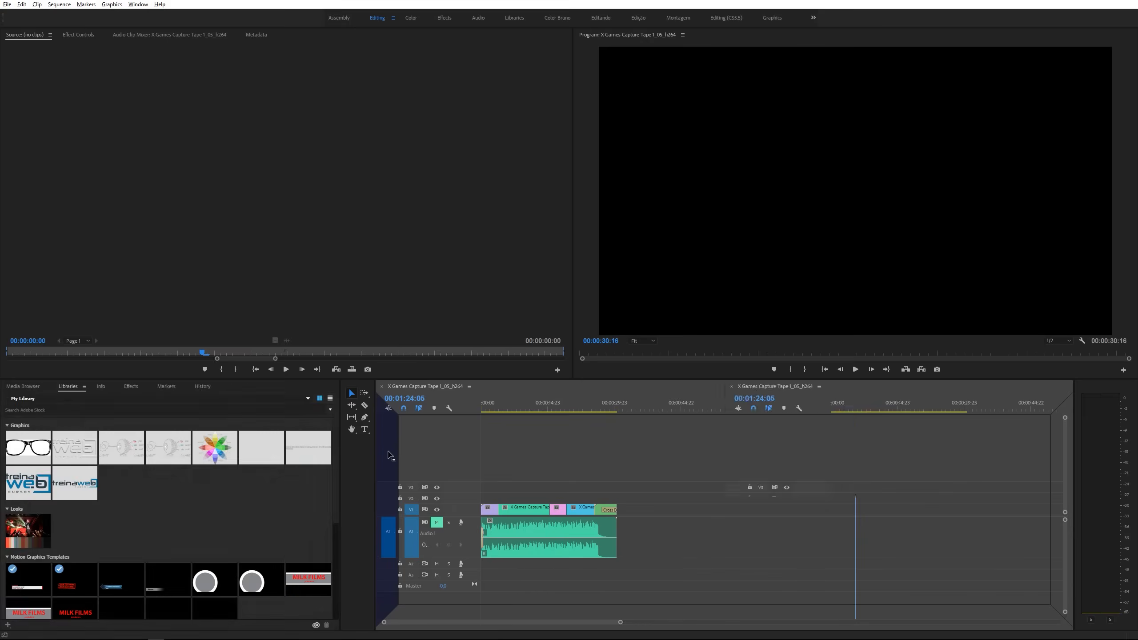
left_click_drag(130, 385, 1056, 466)
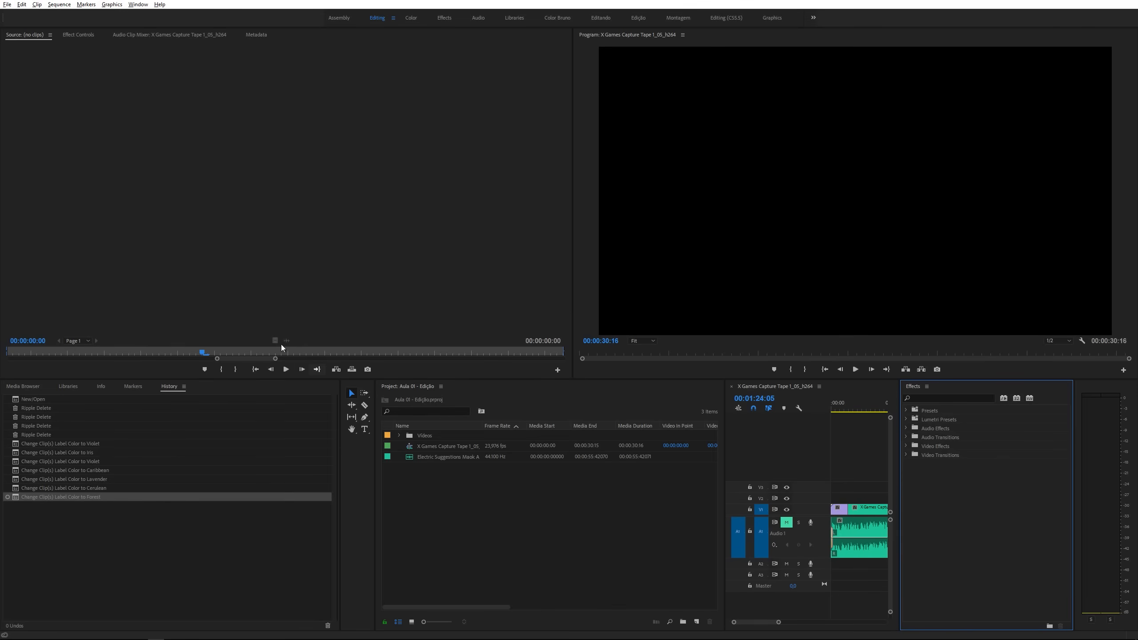
Step: Reset the Editing workspace to its saved layout
double_click(377, 22)
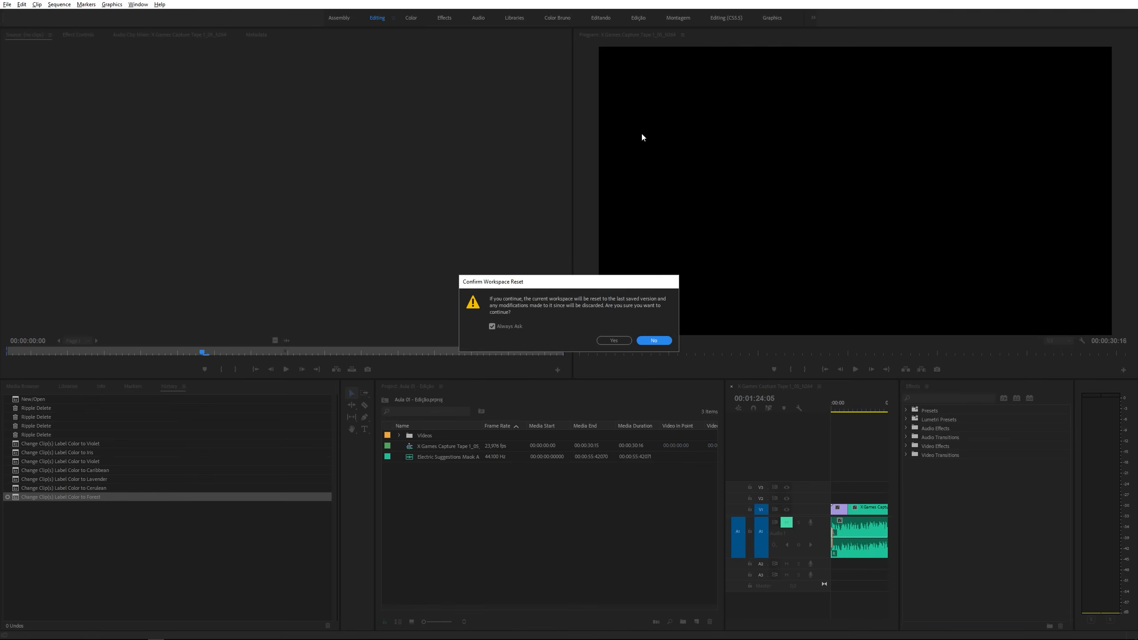
left_click(613, 340)
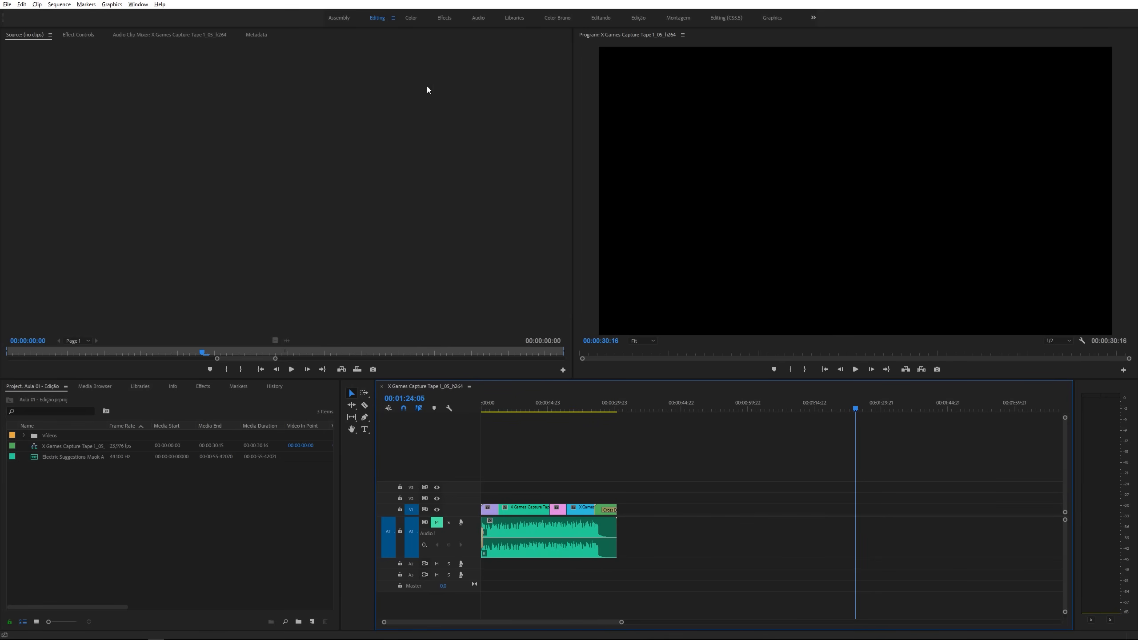
left_click(393, 18)
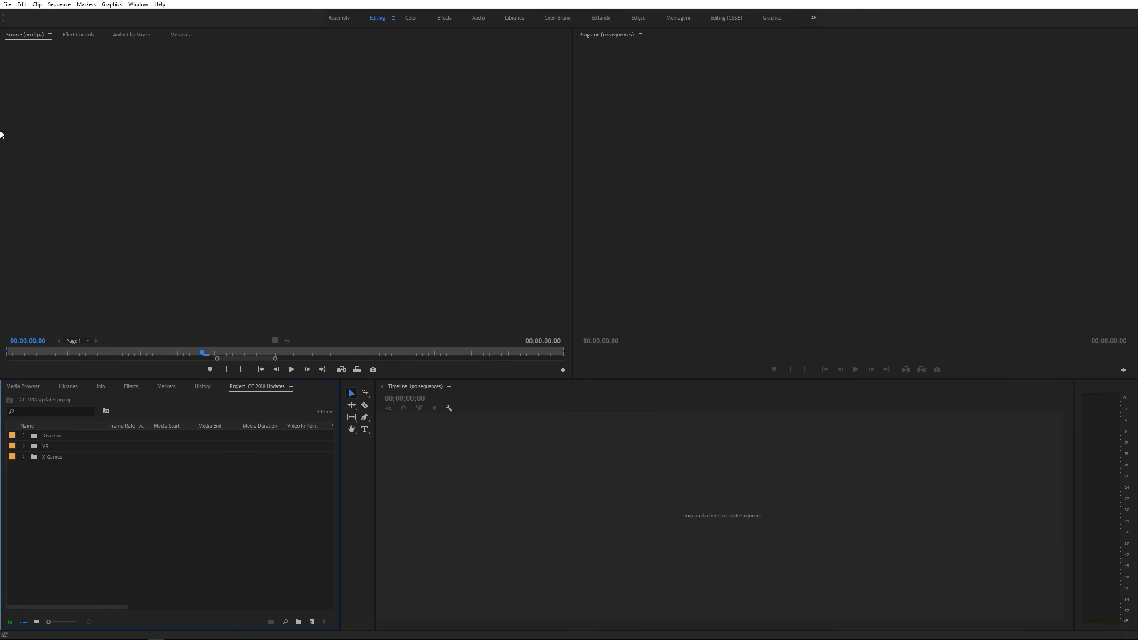
Step: Open the recent project Aula 01 - Edição.prproj alongside the CC 2018 Updates project
left_click(7, 5)
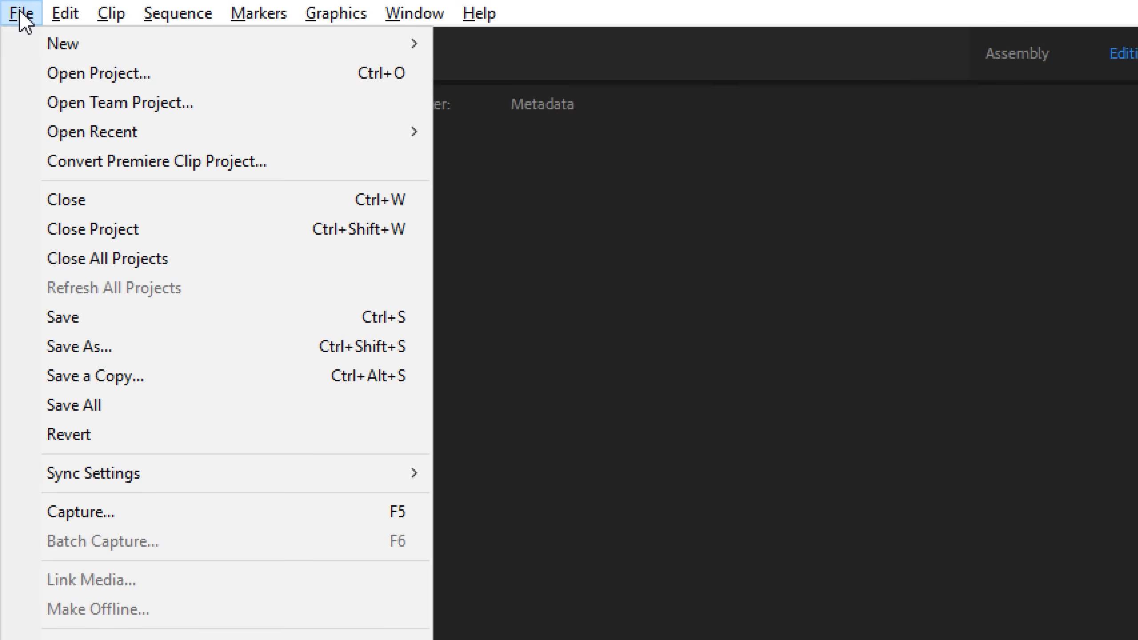
mouse_move(153, 142)
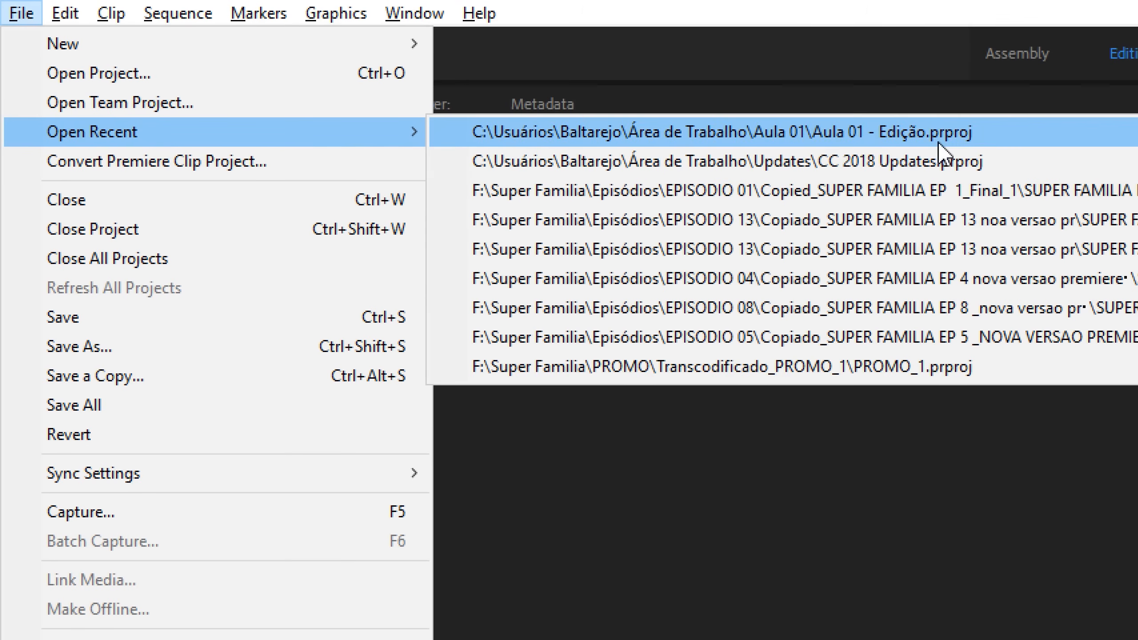
left_click(896, 135)
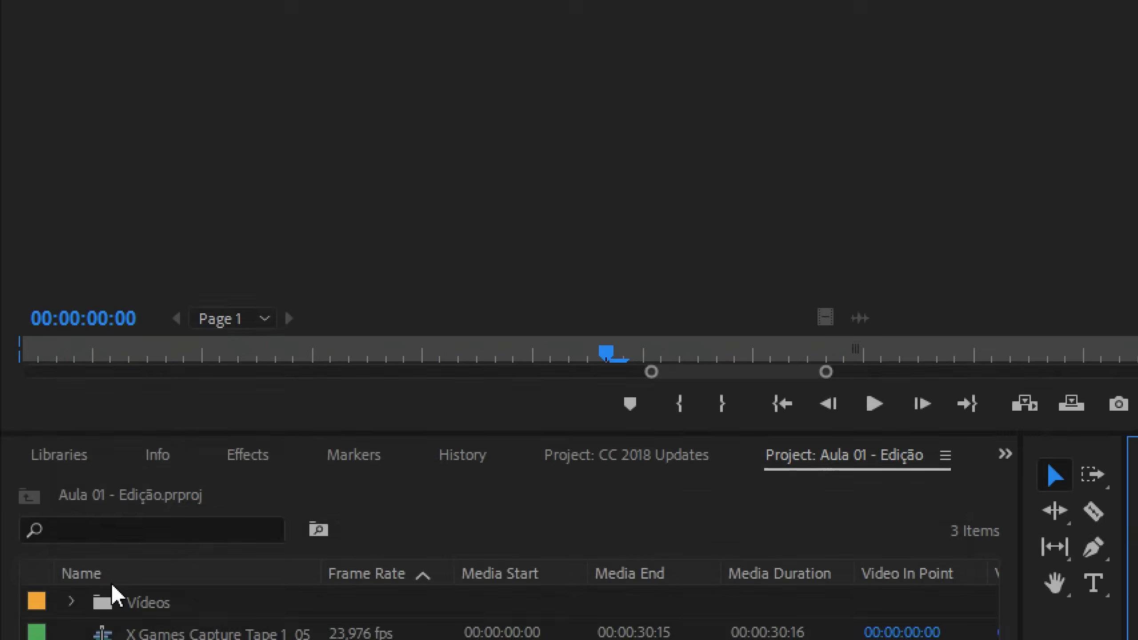
Step: Compare the contents of the CC 2018 Updates and Aula 01 - Edição projects
left_click(628, 186)
left_click(802, 189)
left_click(645, 197)
left_click(878, 185)
left_click(630, 200)
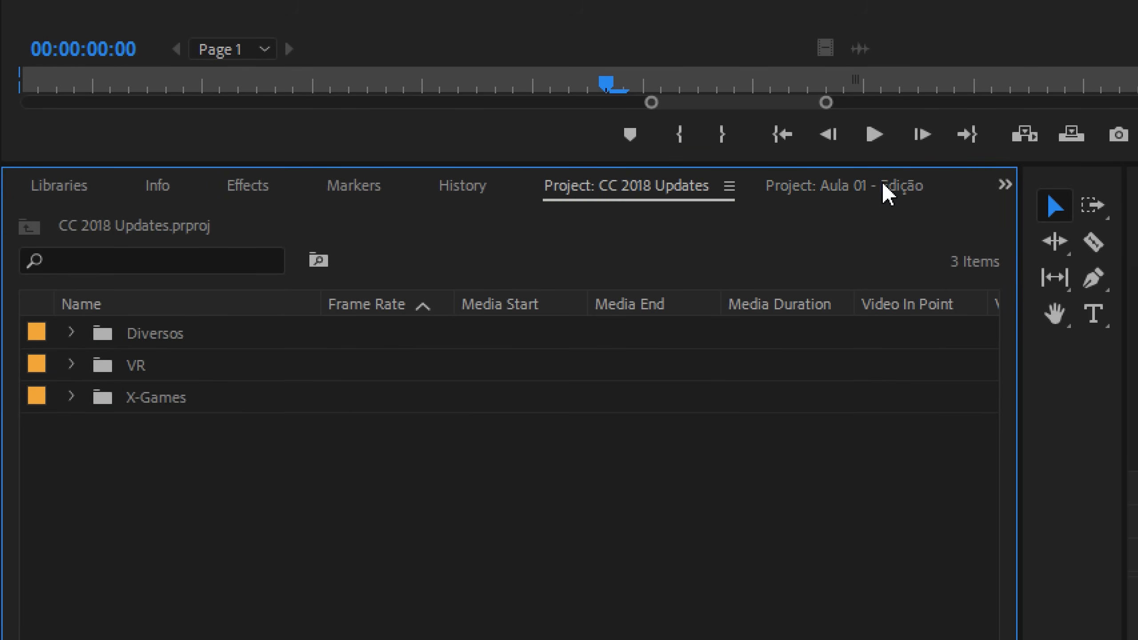
left_click(865, 185)
left_click(634, 184)
left_click(791, 189)
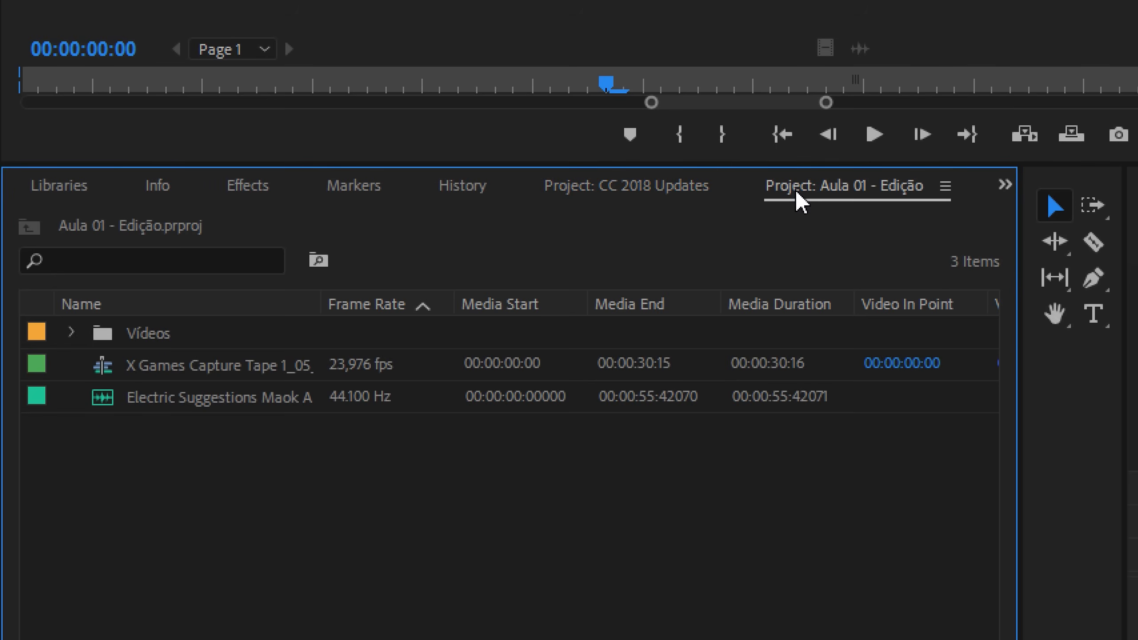
left_click(637, 191)
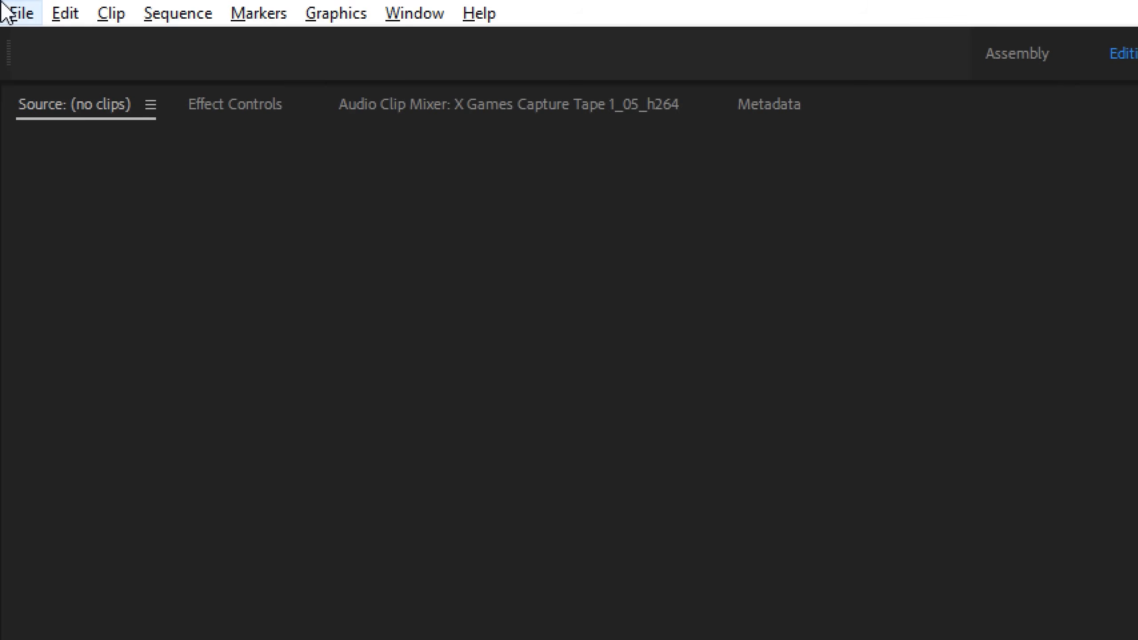
left_click(4, 5)
mouse_move(213, 144)
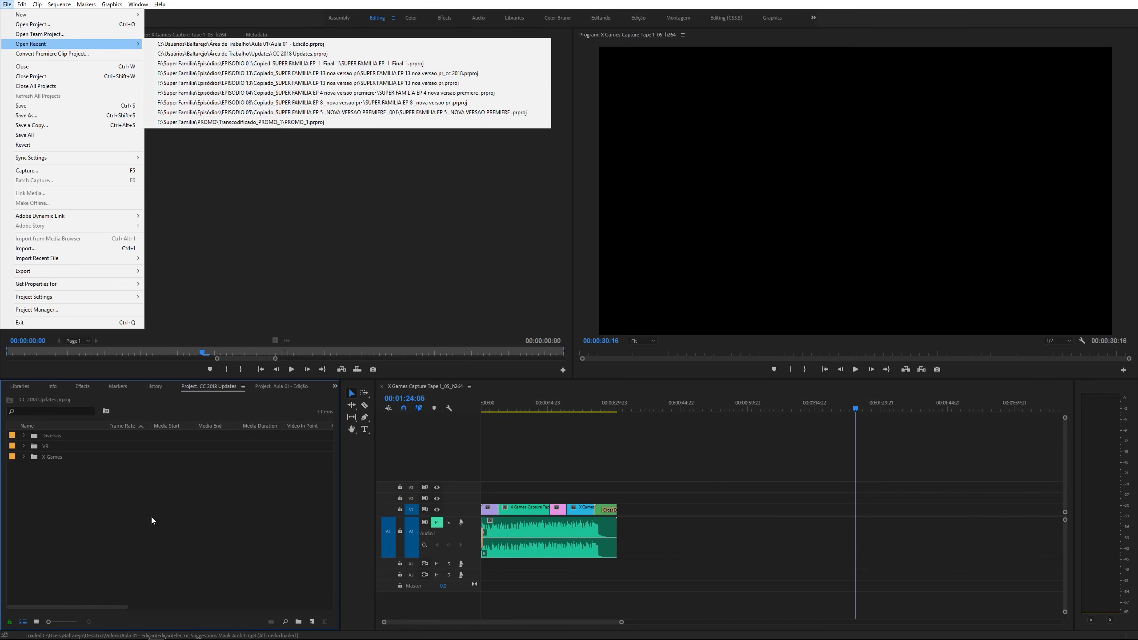
left_click(124, 512)
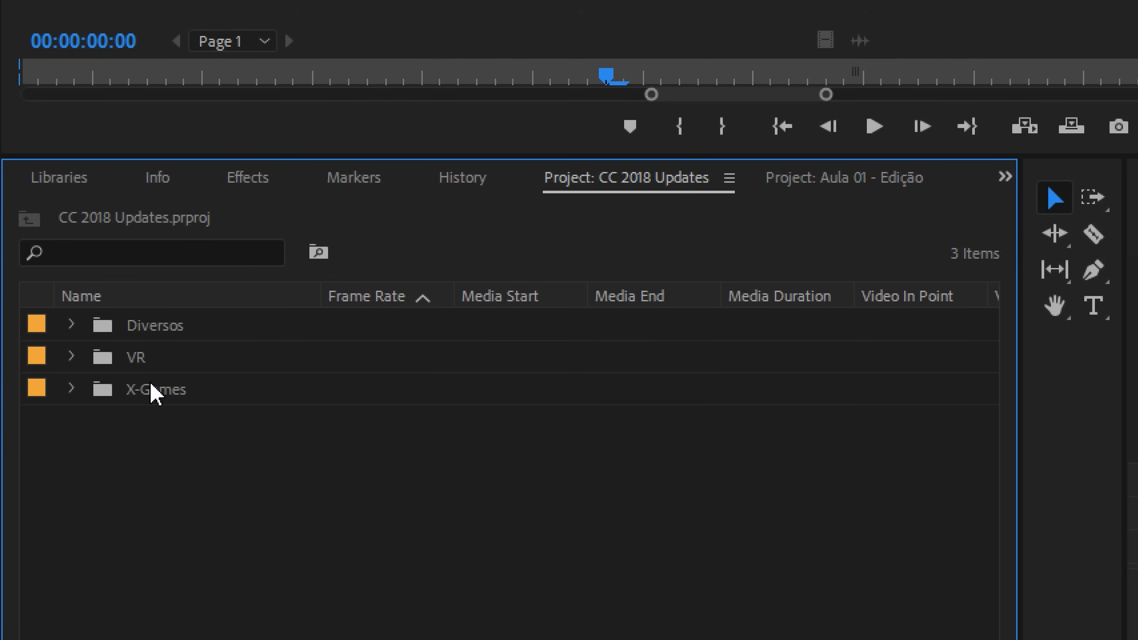
Step: Copy the X-Games bin from CC 2018 Updates into the Aula 01 - Edição project and expand it there
left_click(90, 393)
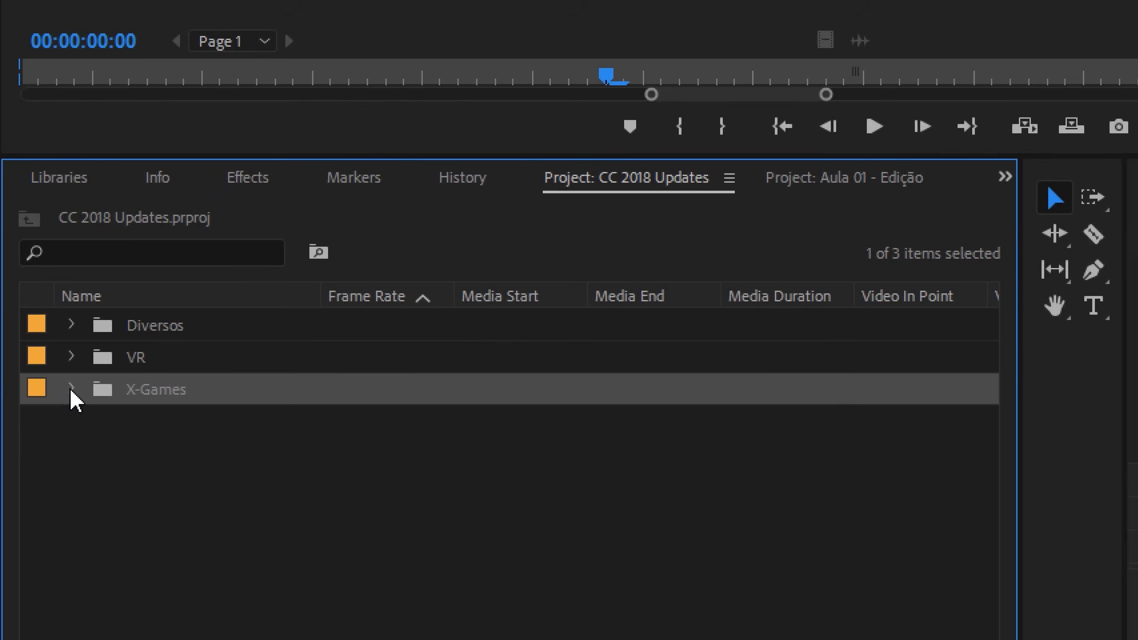
left_click(71, 389)
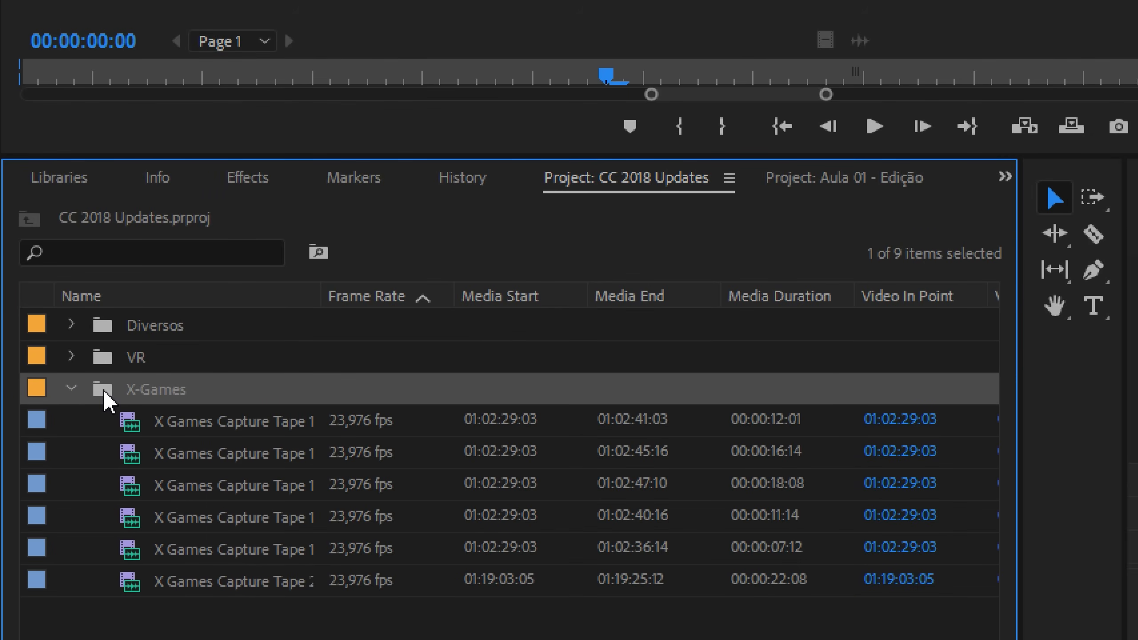
left_click(788, 184)
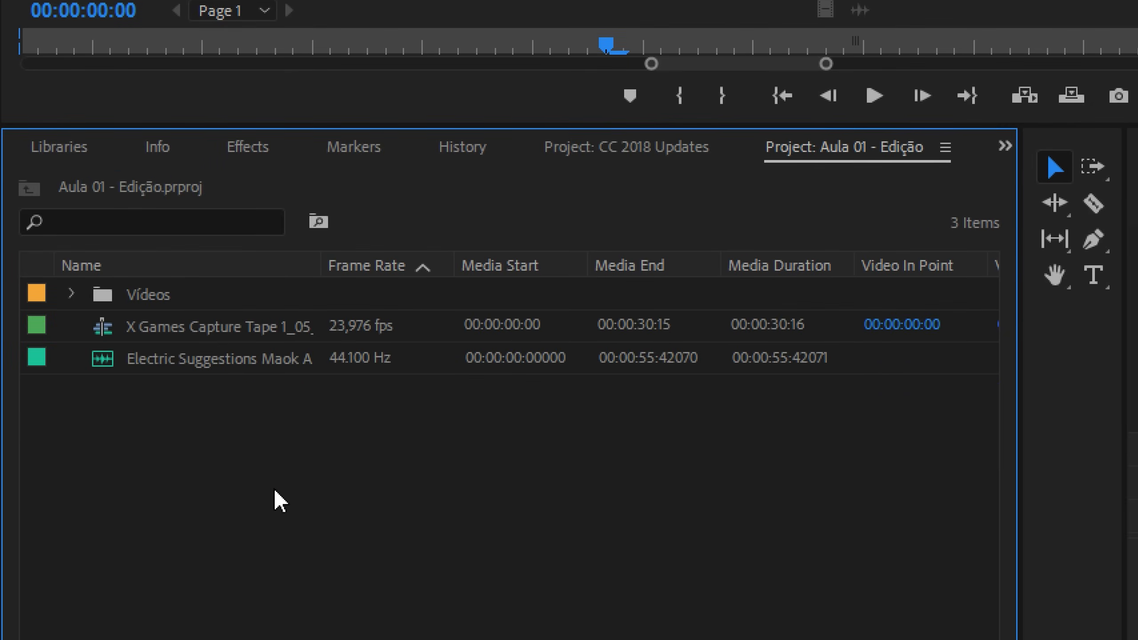
key("ctrl+v")
left_click(71, 326)
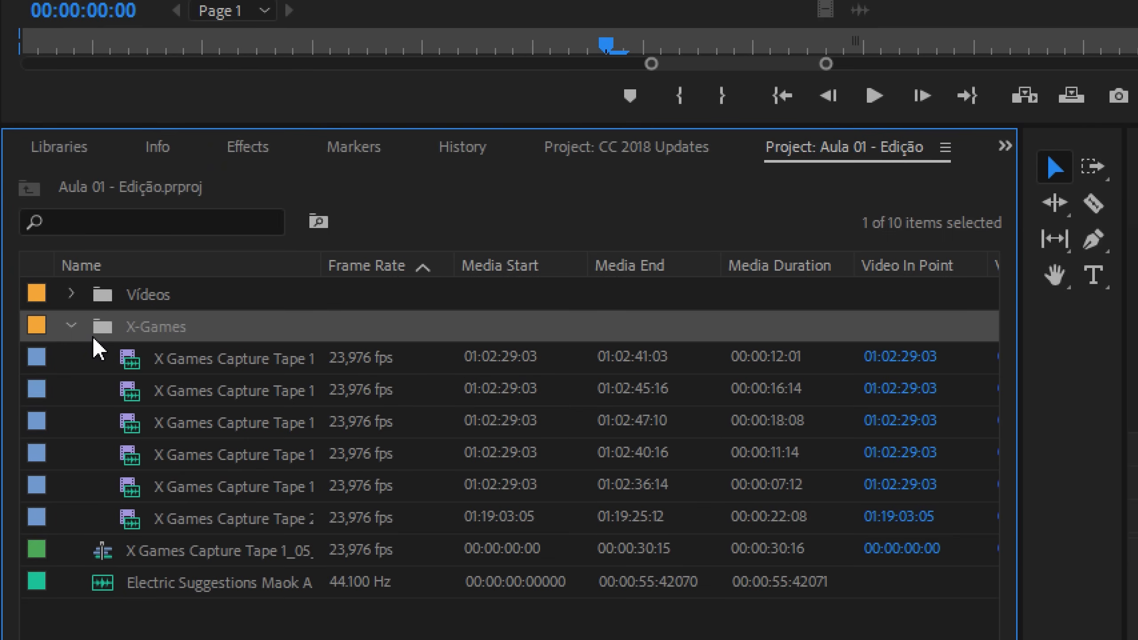
Step: Delete the pasted X-Games bin from Aula 01 - Edição and return to the CC 2018 Updates project
key("Delete")
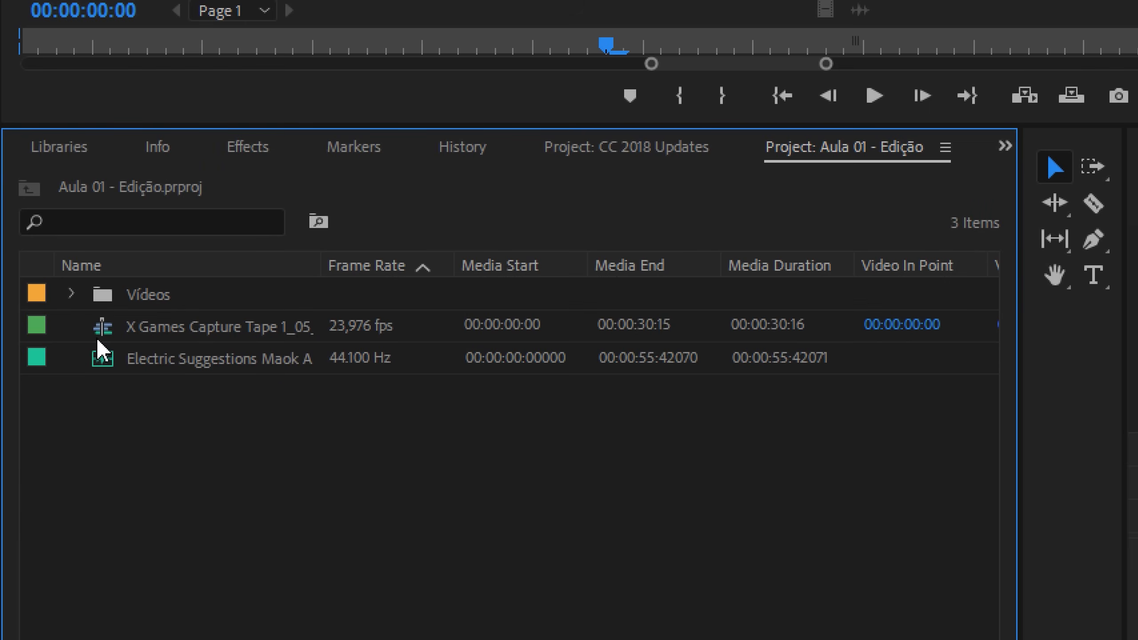
left_click(622, 160)
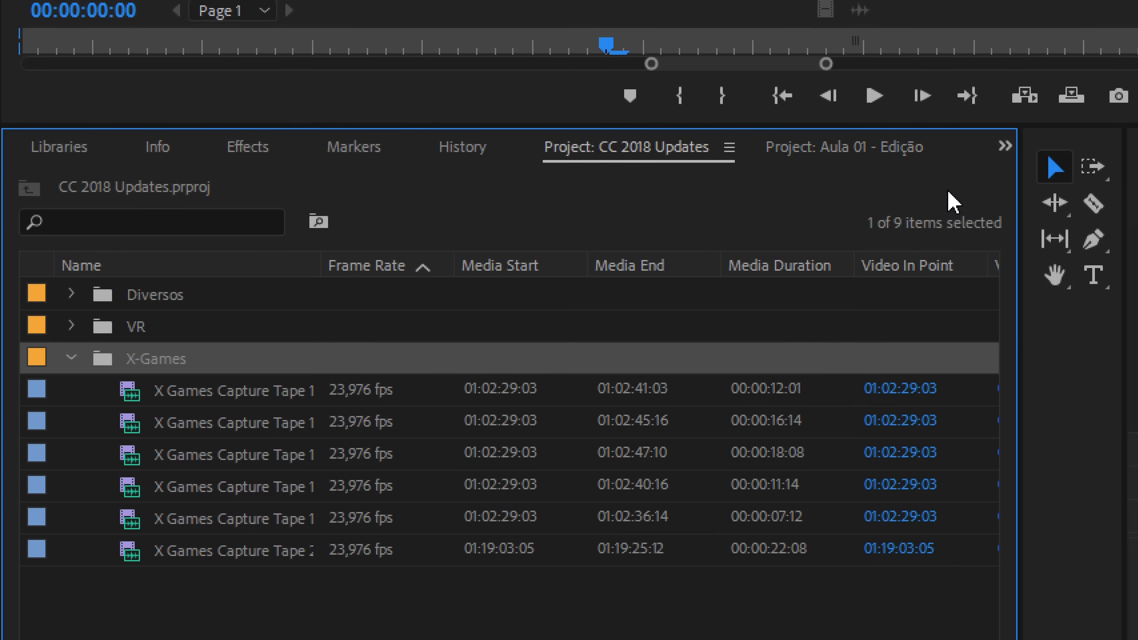
Step: Copy the Vídeos bin, the X Games Capture Tape sequence and the Electric Suggestions audio from Aula 01 - Edição into CC 2018 Updates
left_click(843, 150)
left_click(104, 330)
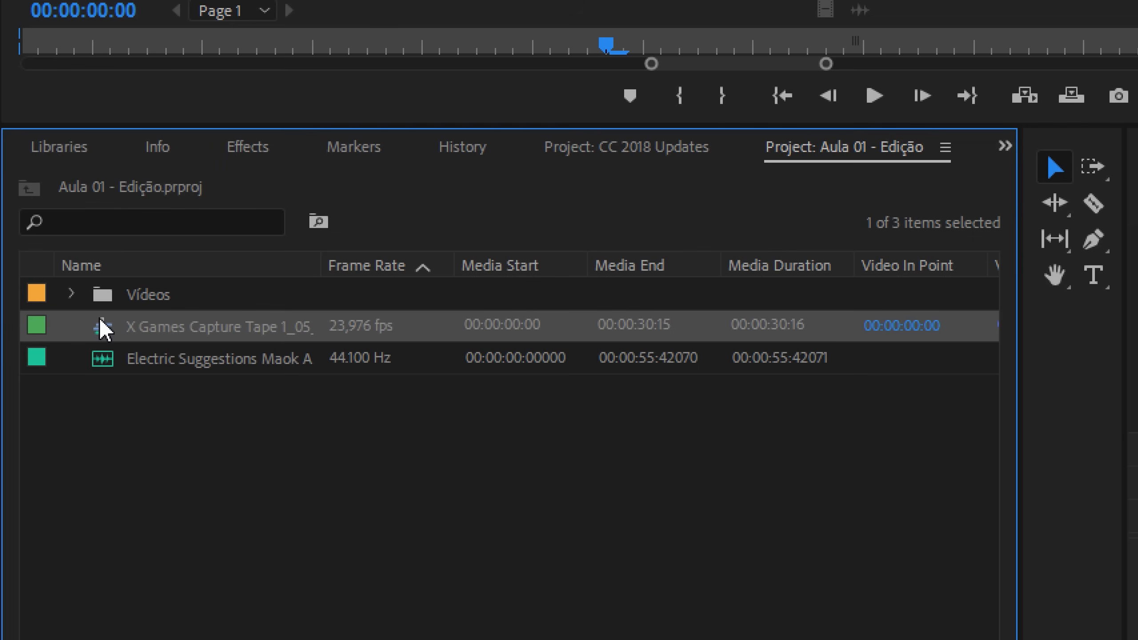
left_click(582, 154)
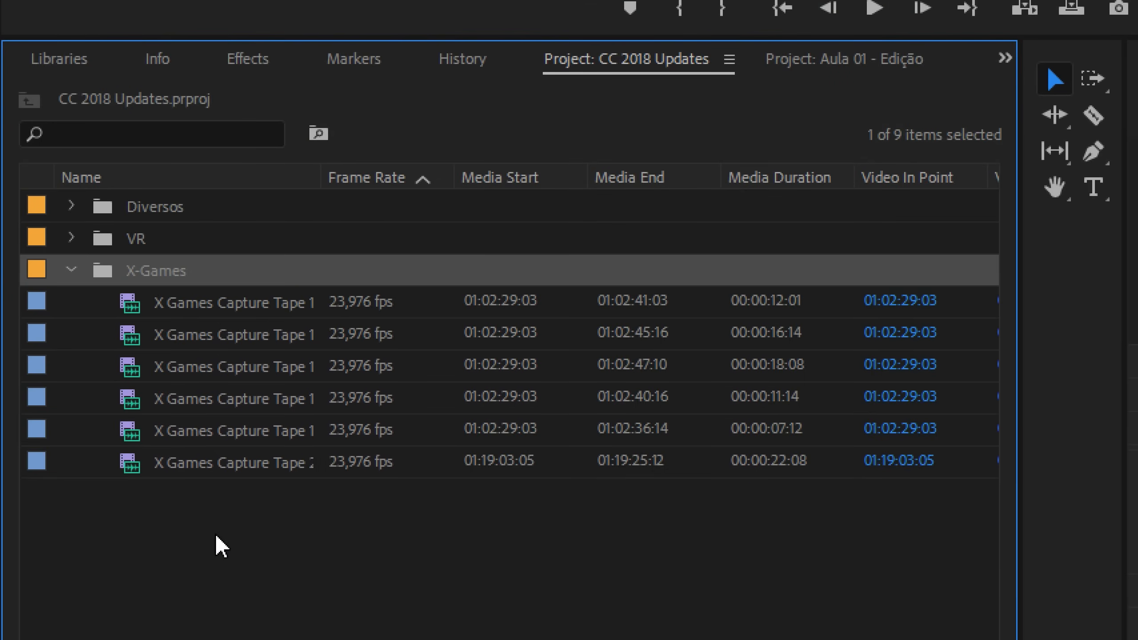
left_click(71, 271)
key("ctrl+v")
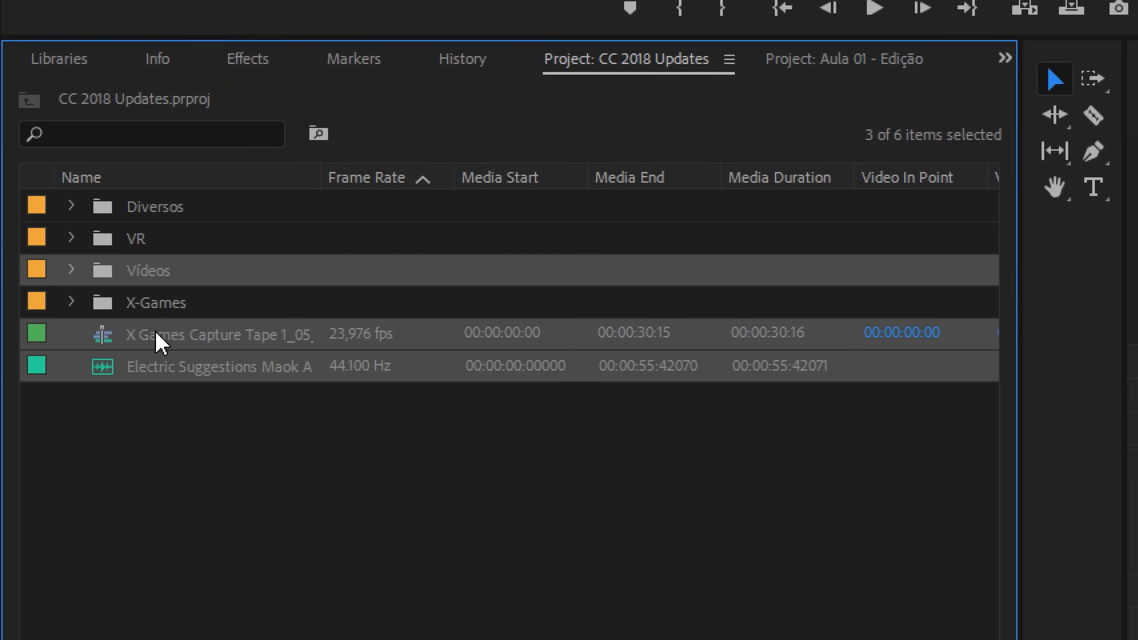
left_click(71, 271)
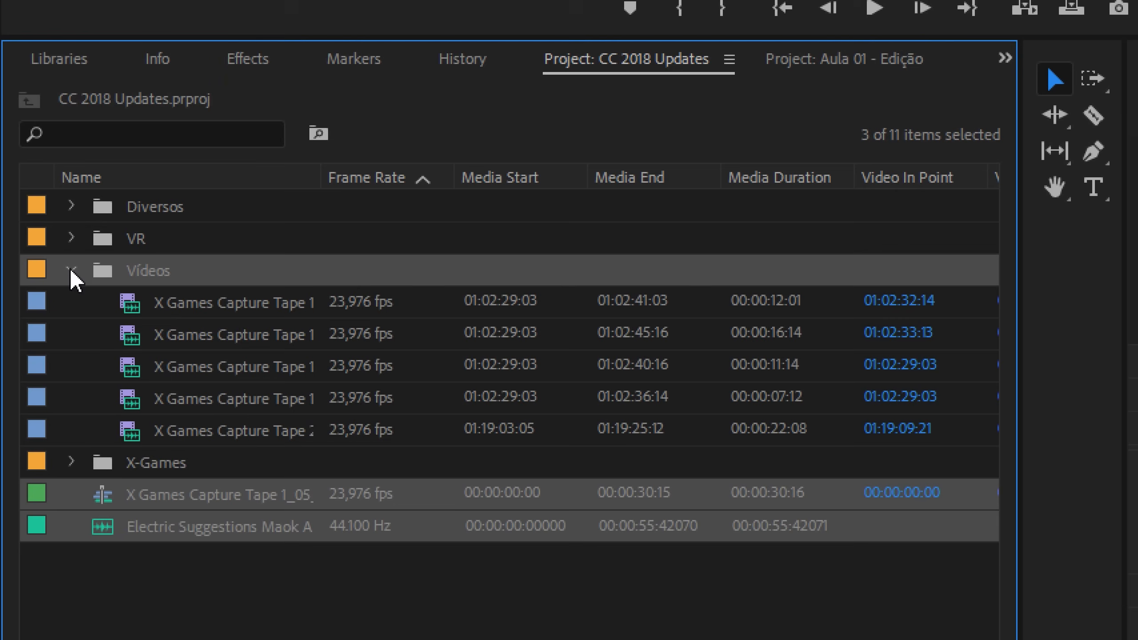
left_click(70, 270)
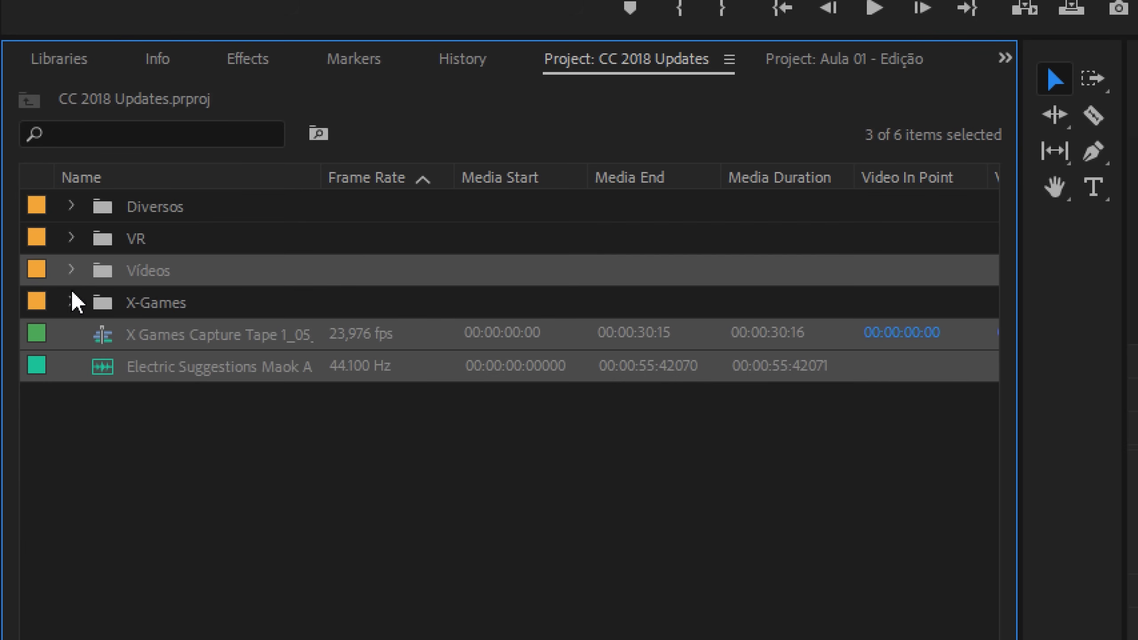
left_click(125, 442)
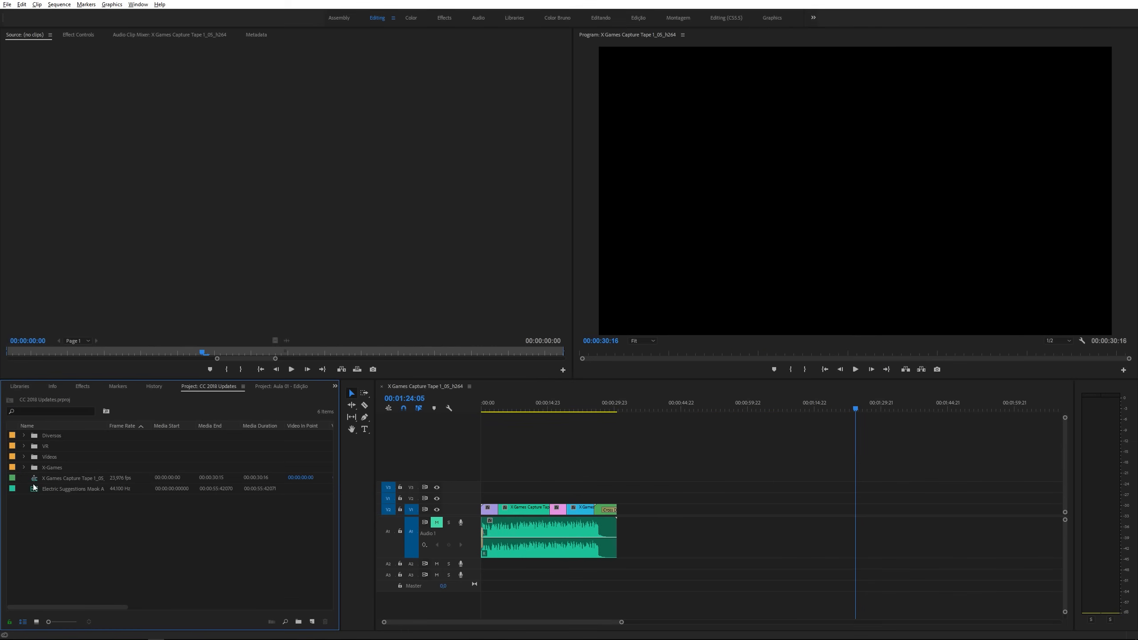
Step: Open the sequence copied into CC 2018 Updates and paste all clips of the Aula 01 - Edição sequence after its existing clips, leaving a gap
left_click(33, 479)
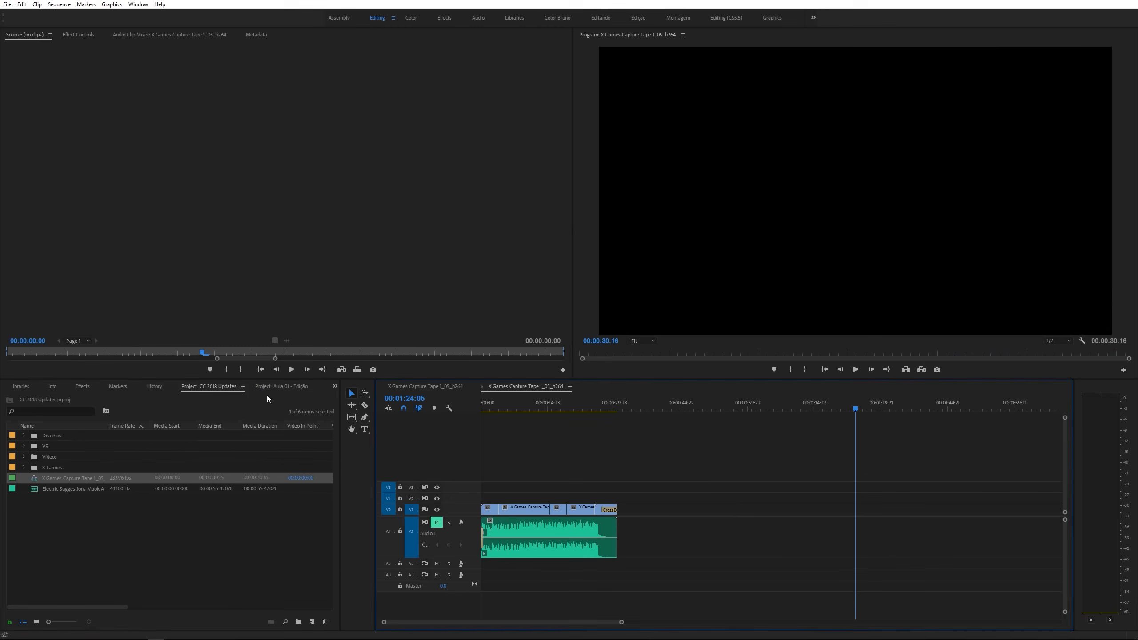
left_click(806, 155)
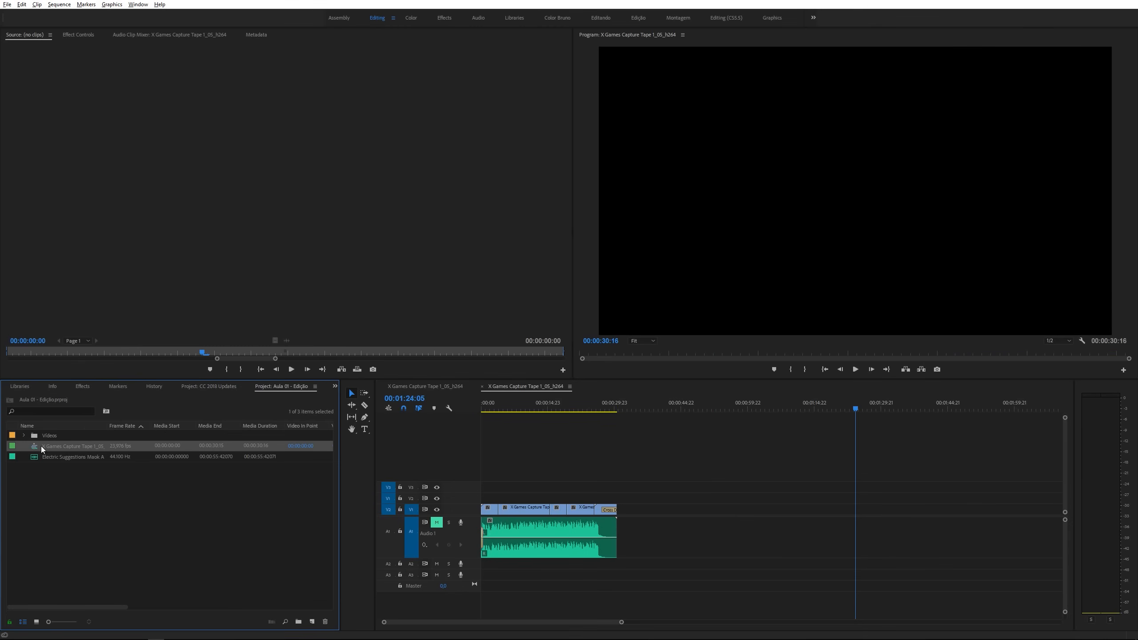
left_click(424, 386)
left_click_drag(637, 468, 482, 522)
left_click(506, 386)
left_click(641, 405)
key("ctrl+v")
left_click(676, 458)
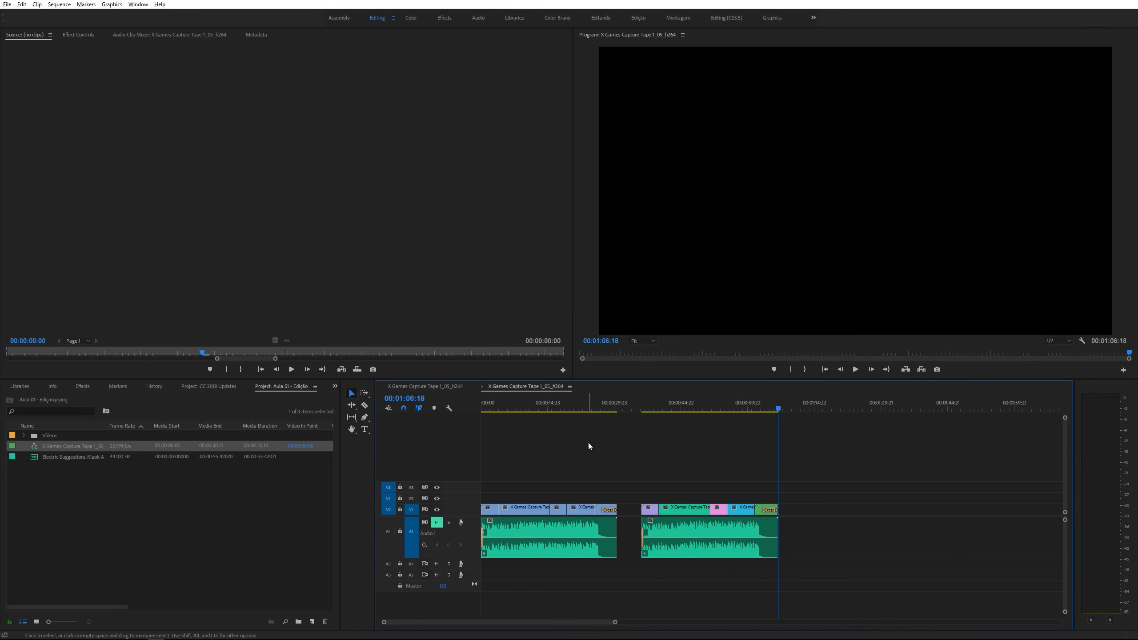
left_click(231, 389)
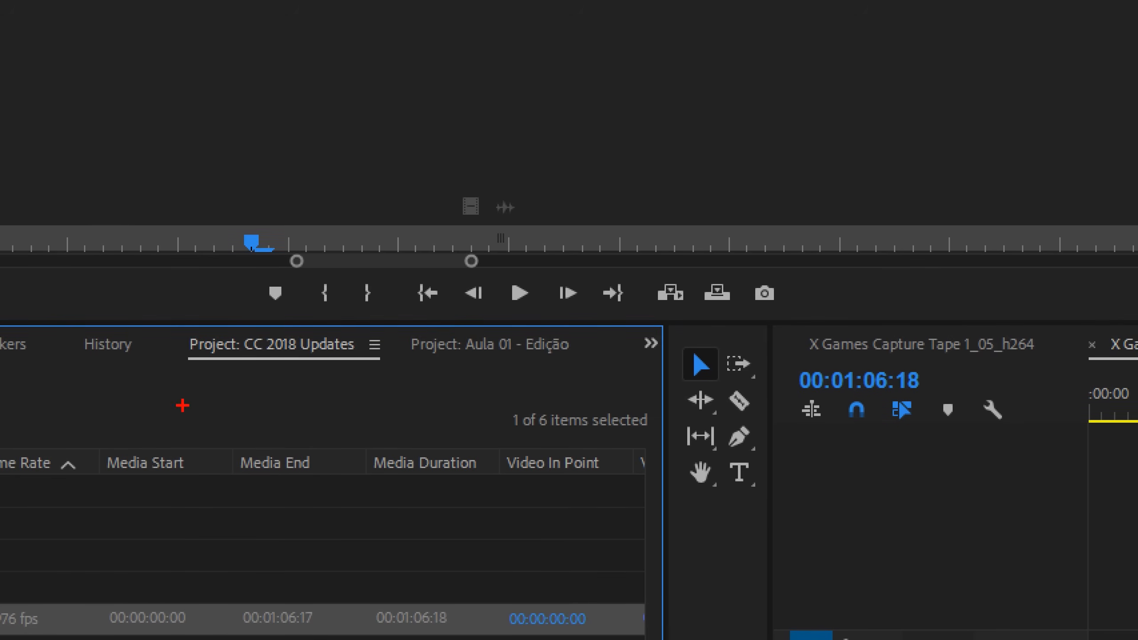
left_click_drag(190, 370, 215, 367)
left_click_drag(415, 359, 450, 357)
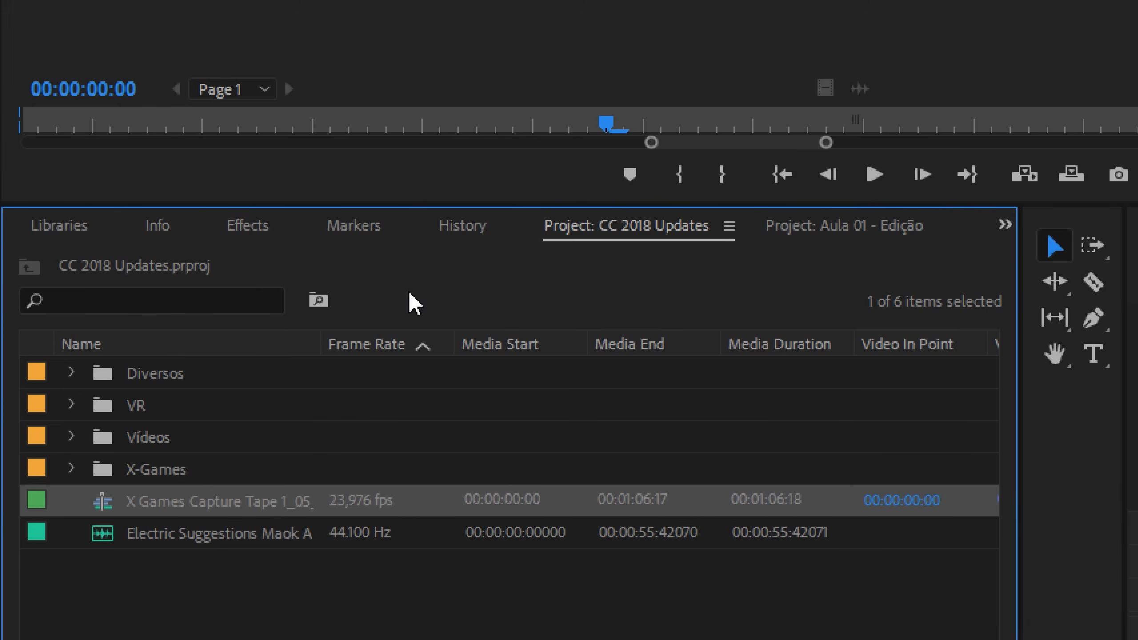
left_click(734, 227)
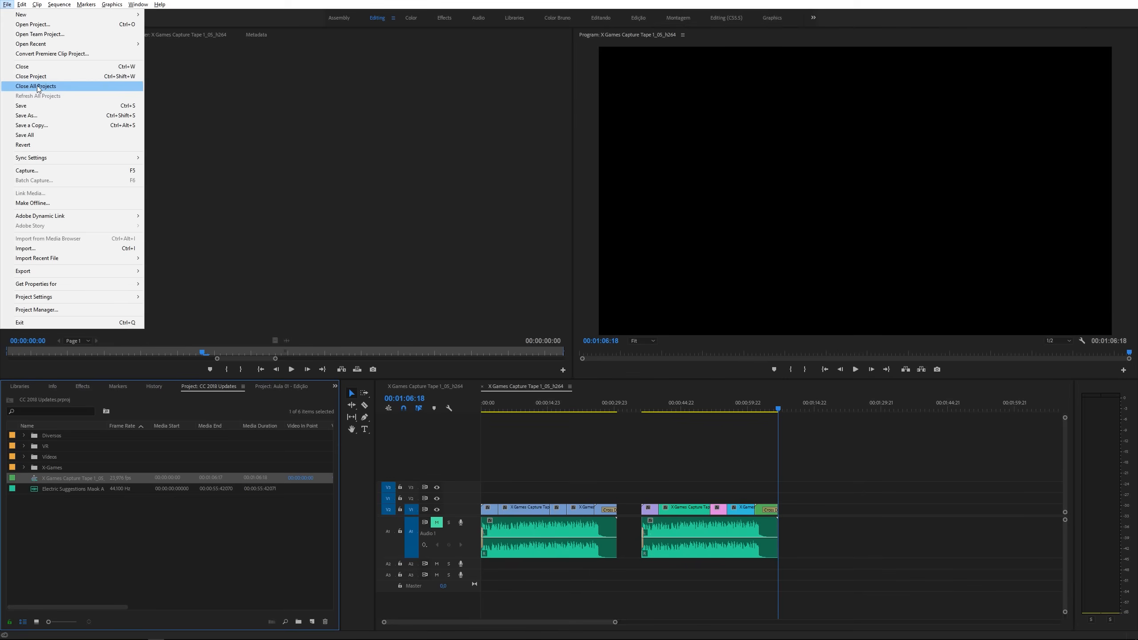
Step: Close the CC 2018 Updates project panel without closing the project itself
left_click(217, 387)
left_click(242, 386)
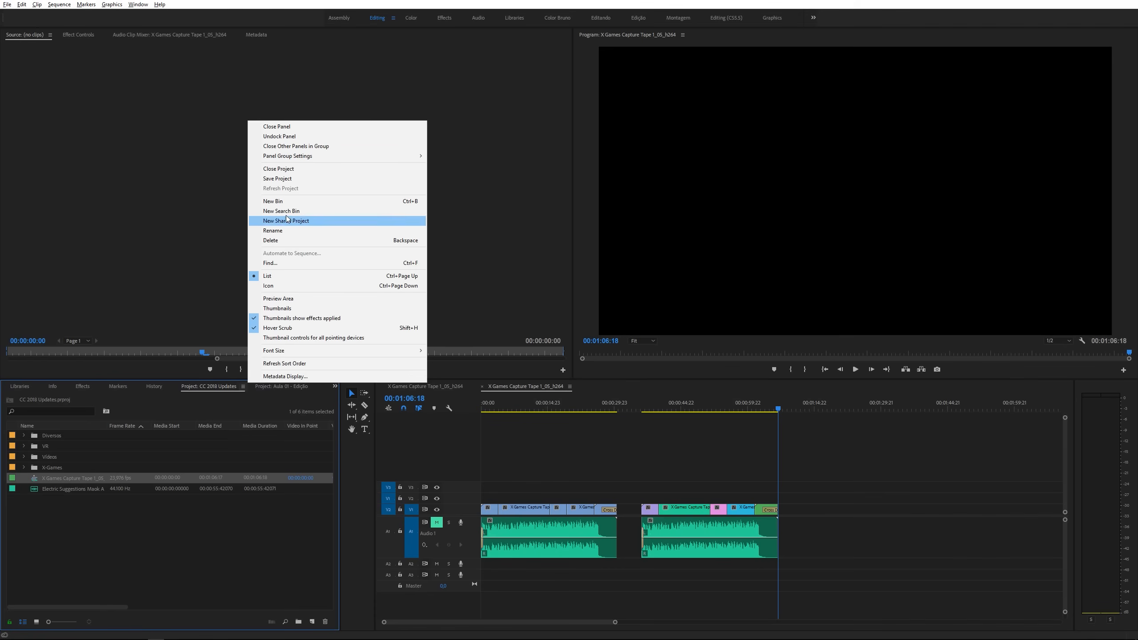
left_click(287, 126)
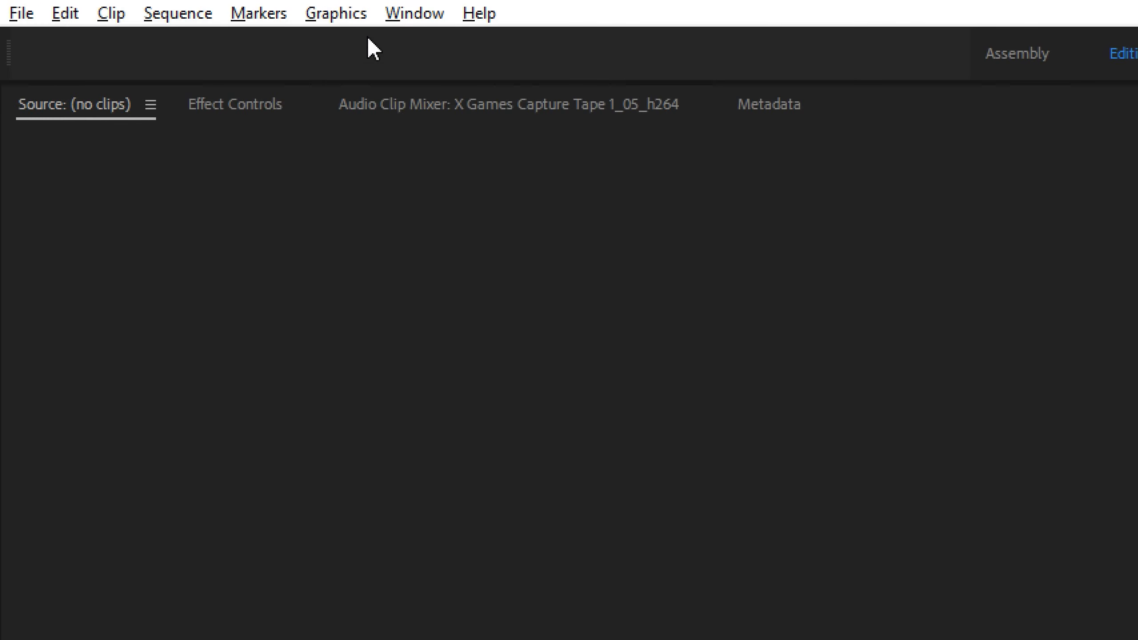
Step: Show the CC 2018 Updates.prproj project panel again
left_click(414, 14)
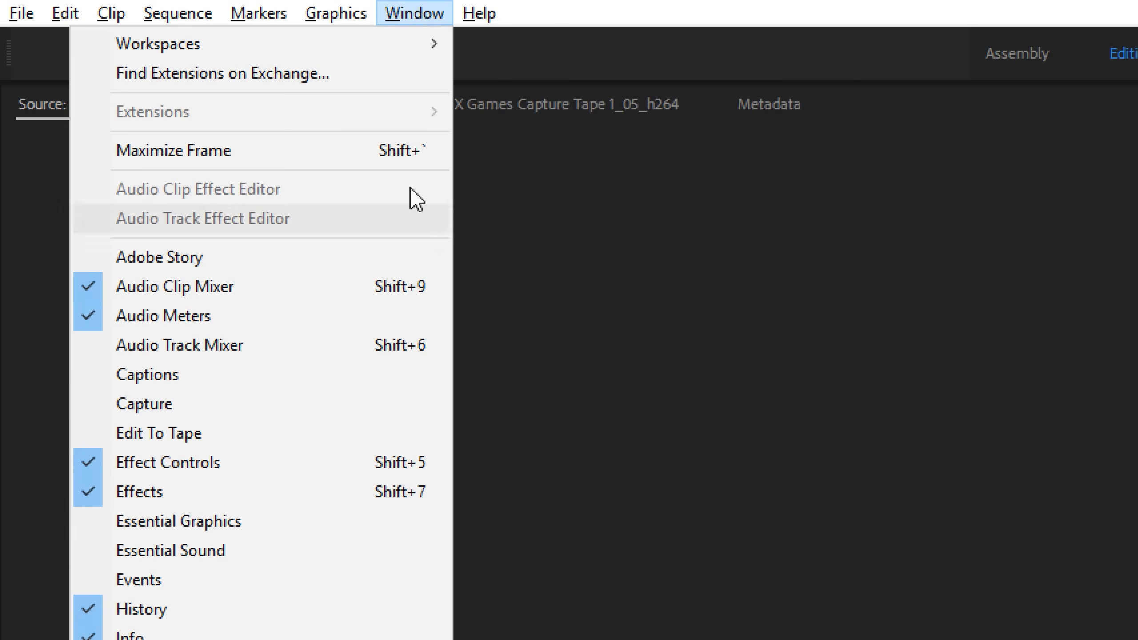
mouse_move(291, 457)
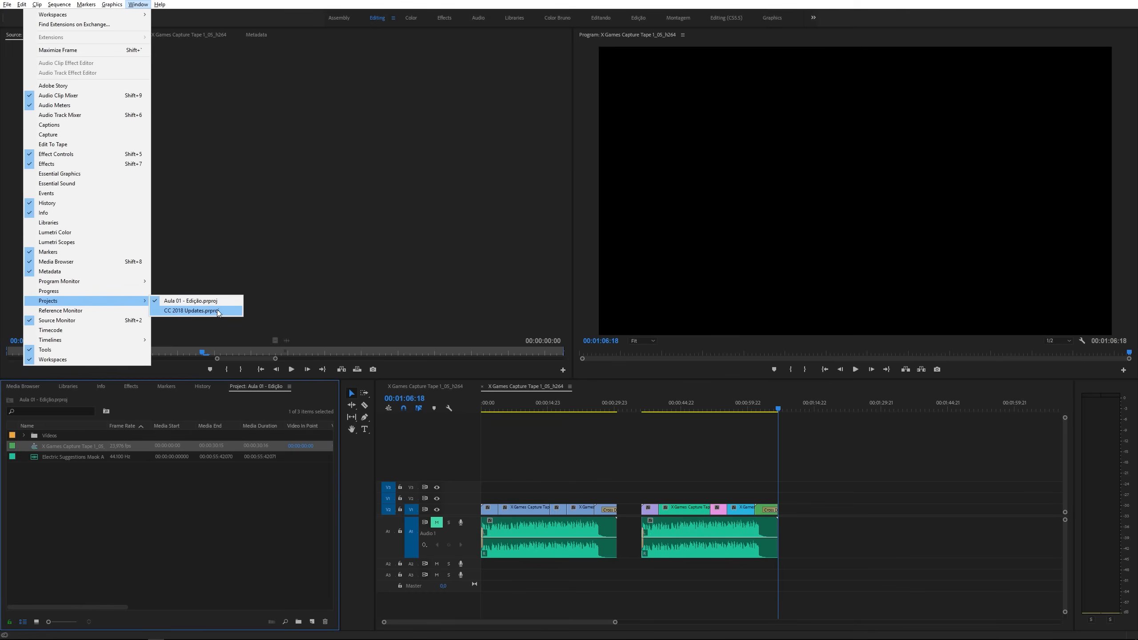
left_click(191, 310)
Step: Compare the two open project panels and the two X Games sequences open in the timeline
left_click(212, 391)
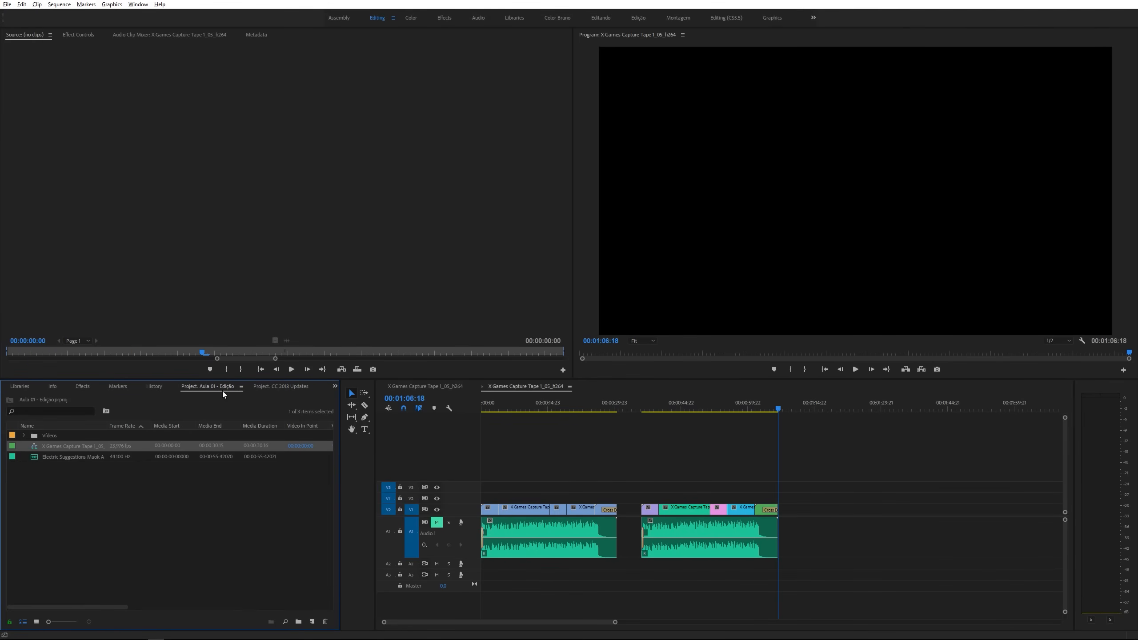
left_click(258, 389)
left_click(221, 389)
left_click(432, 388)
left_click(513, 390)
left_click(438, 391)
left_click(528, 388)
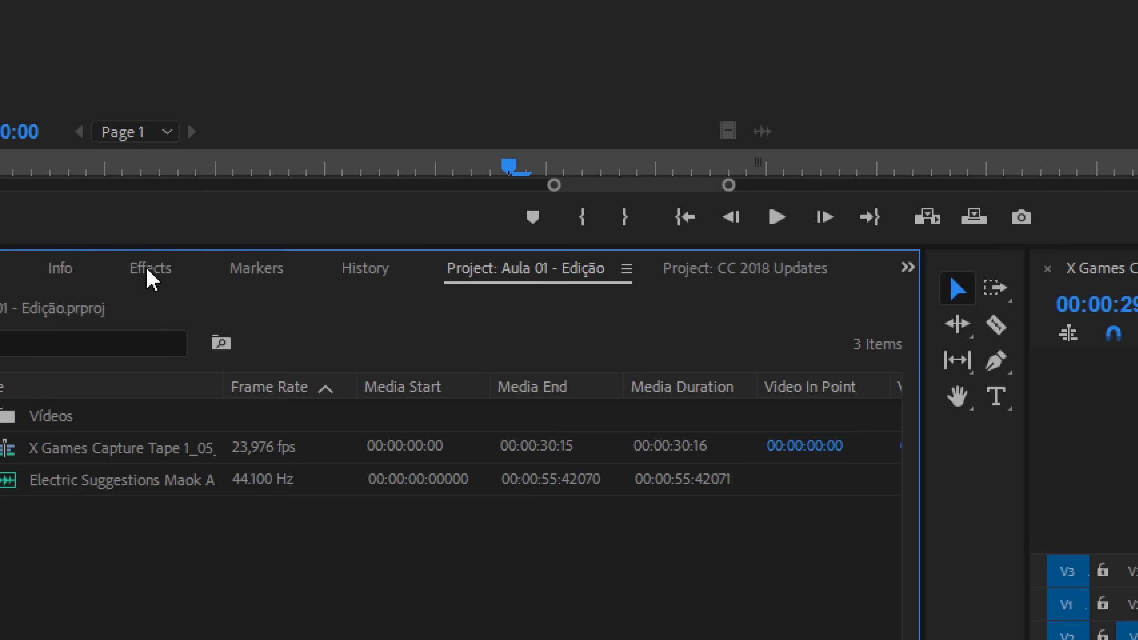
Step: Apply the Dynamics audio effect to the Electric Suggestions music clip on track A1
left_click(82, 387)
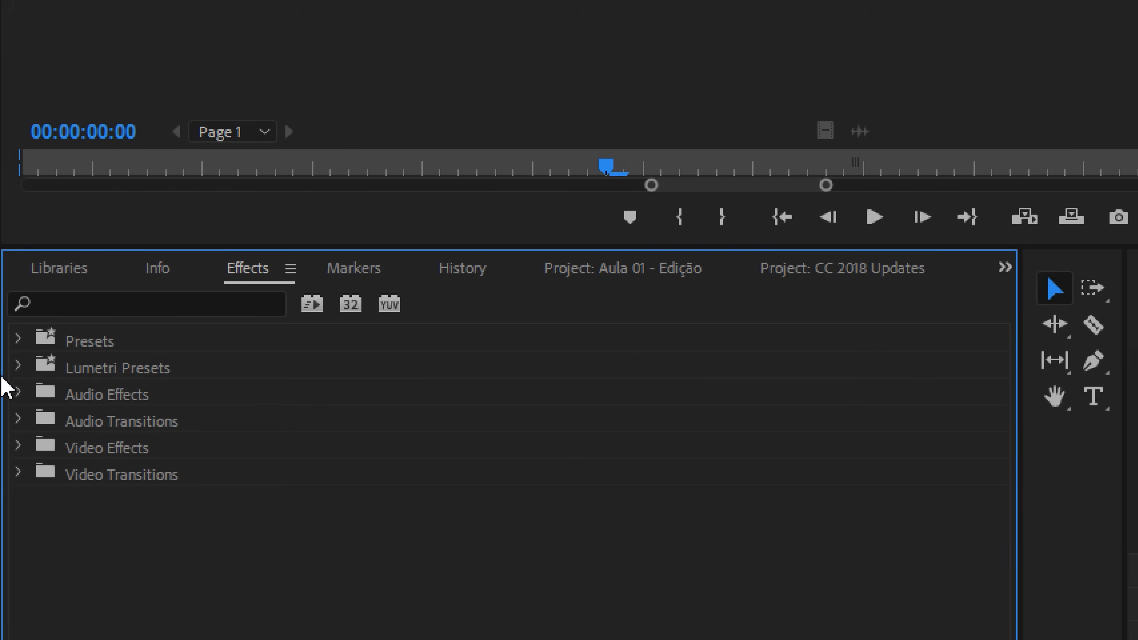
left_click(18, 393)
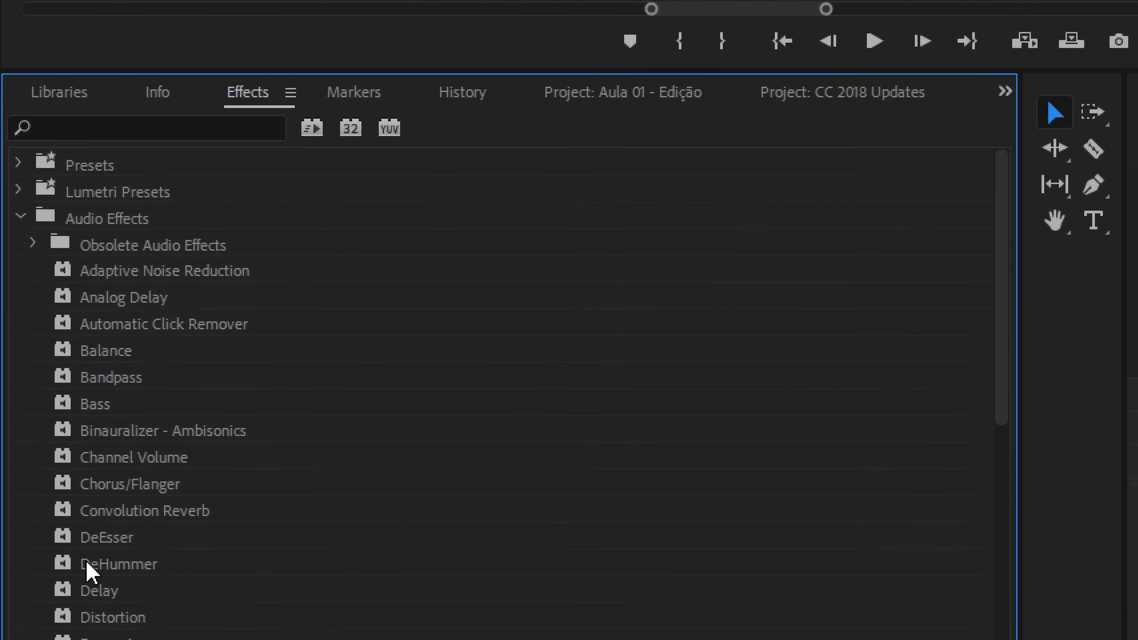
left_click(78, 496)
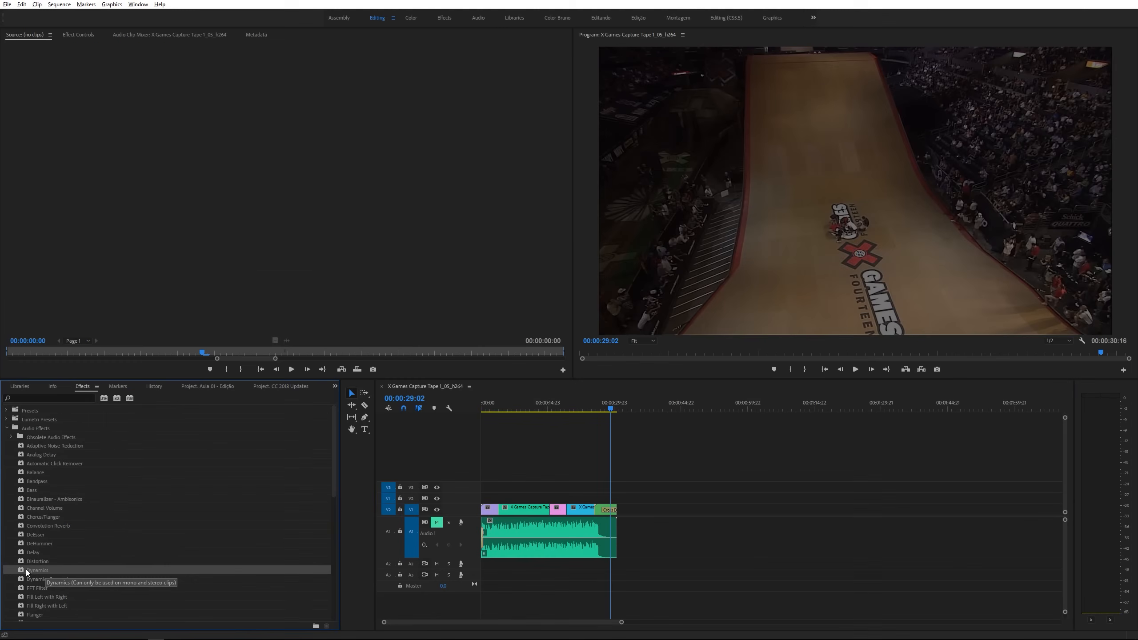
left_click_drag(19, 572, 501, 532)
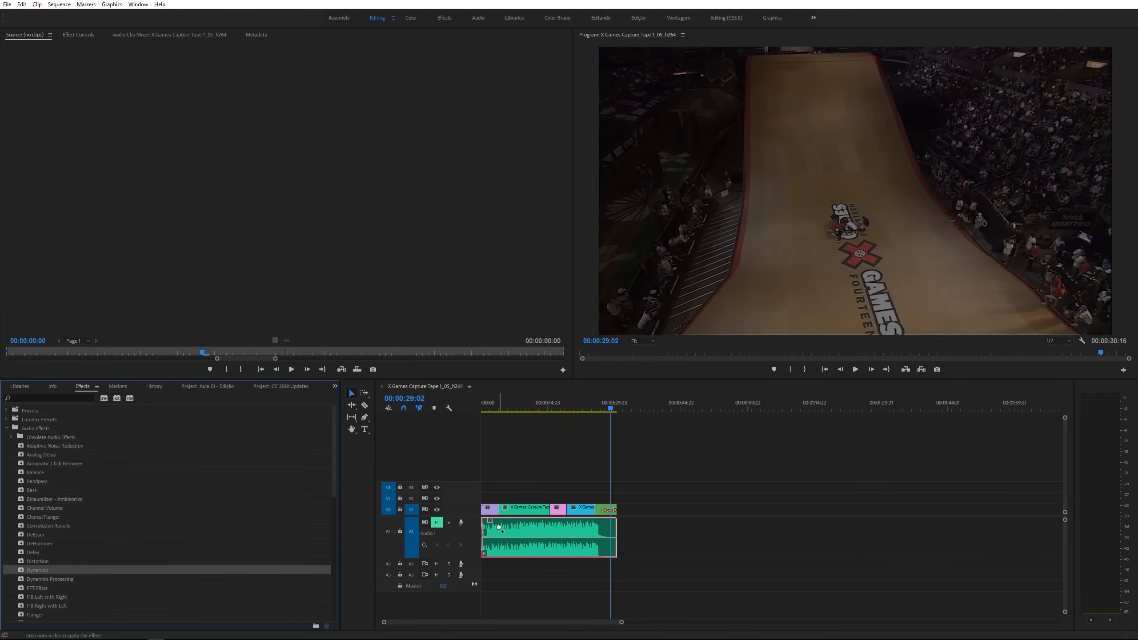
Step: Open the custom setup editor of the music clip's Dynamics effect
left_click(78, 35)
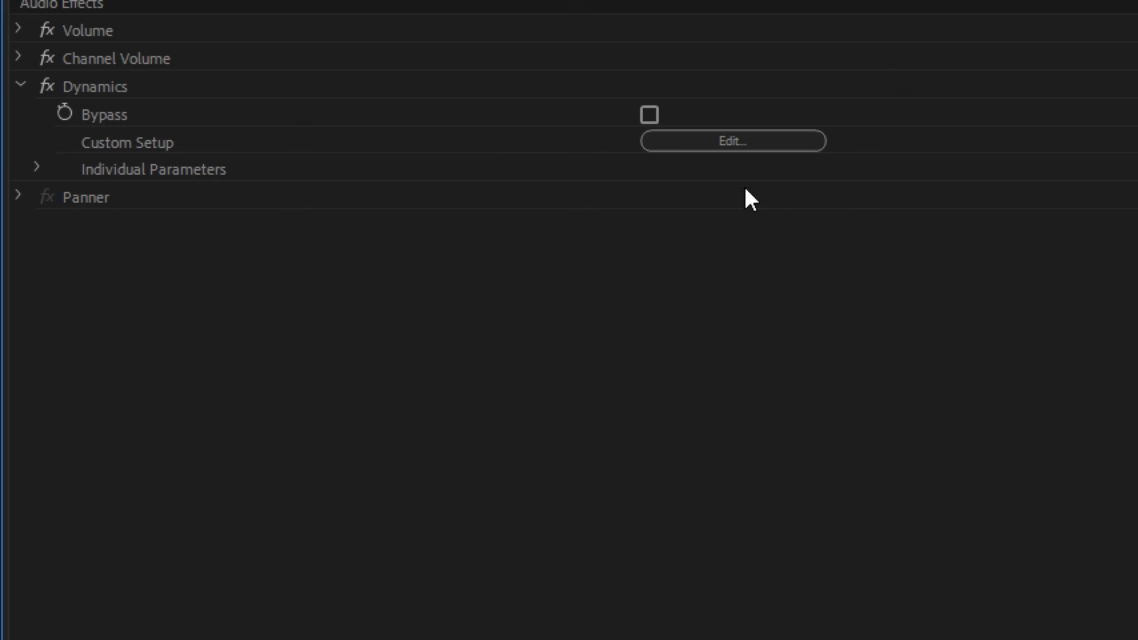
left_click(731, 144)
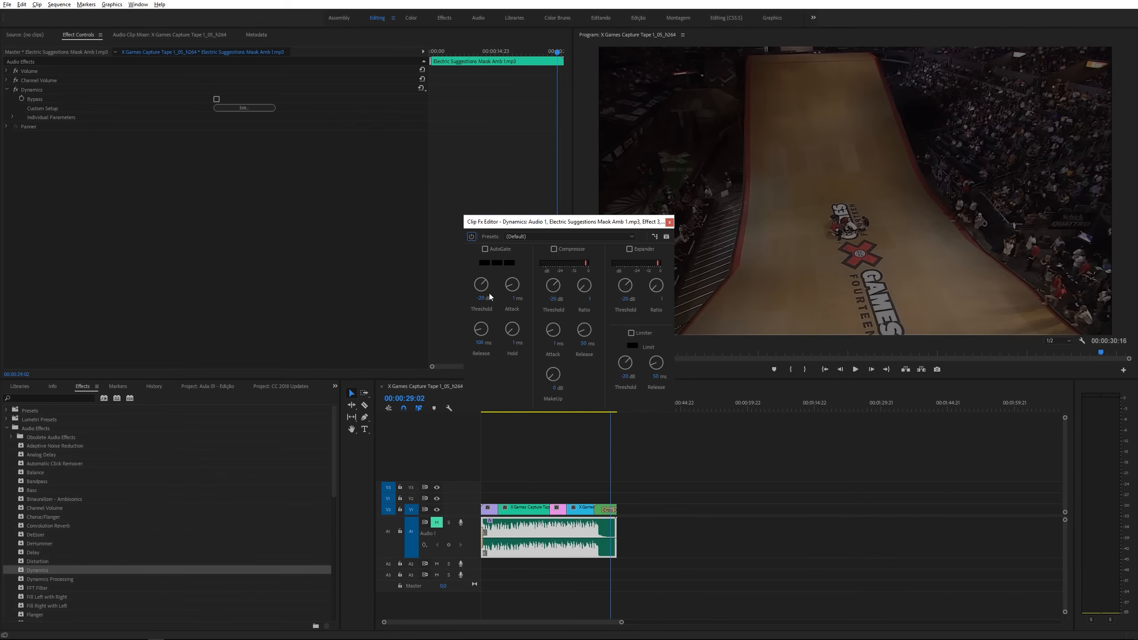
Step: Undo the Dynamics effect on the music clip and open the Audio Track Mixer with its effects and sends area expanded
key("ctrl+z")
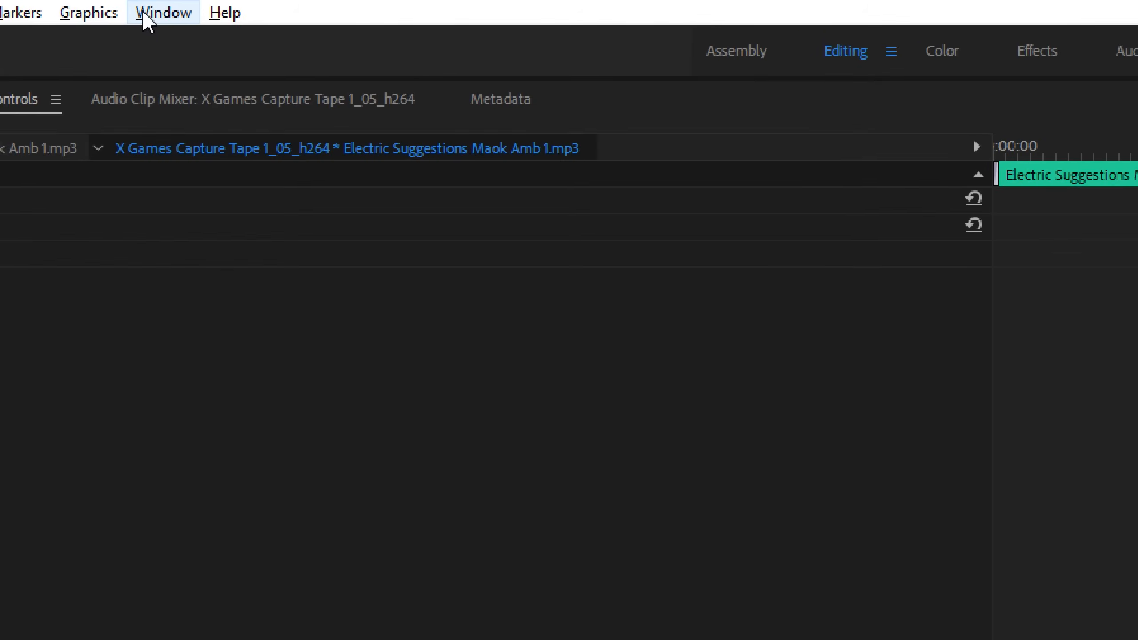
left_click(138, 5)
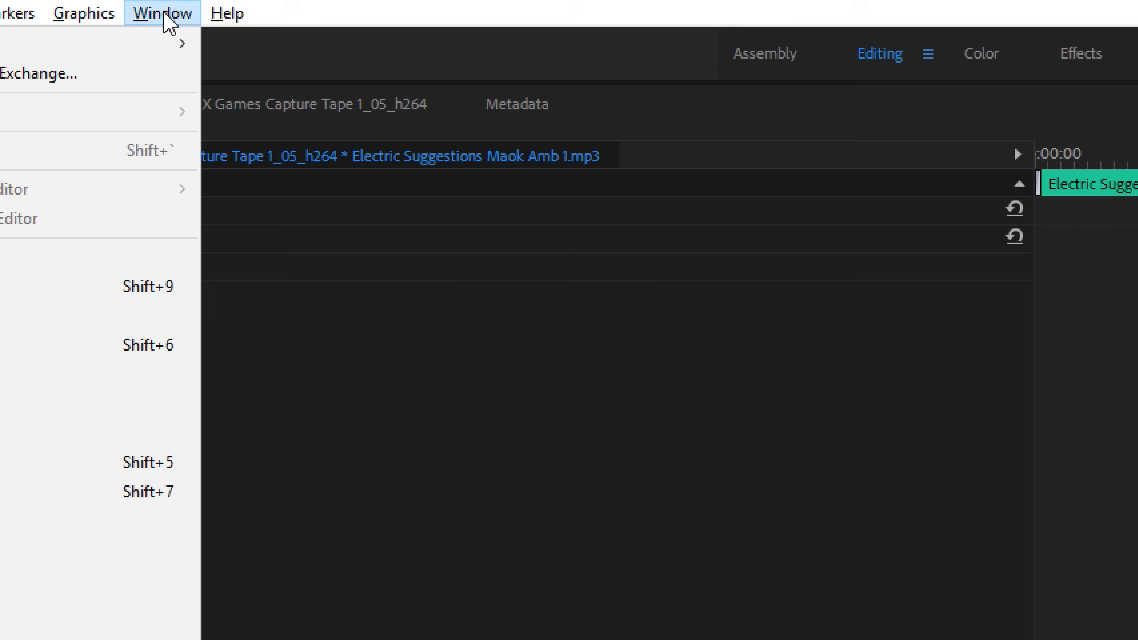
left_click(13, 345)
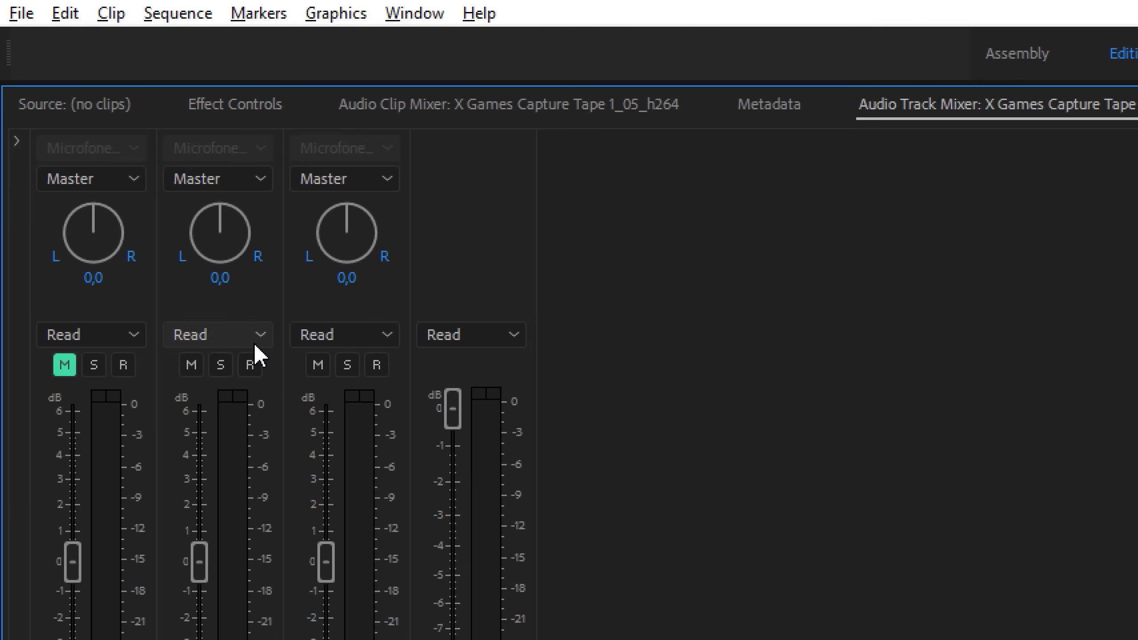
left_click(17, 141)
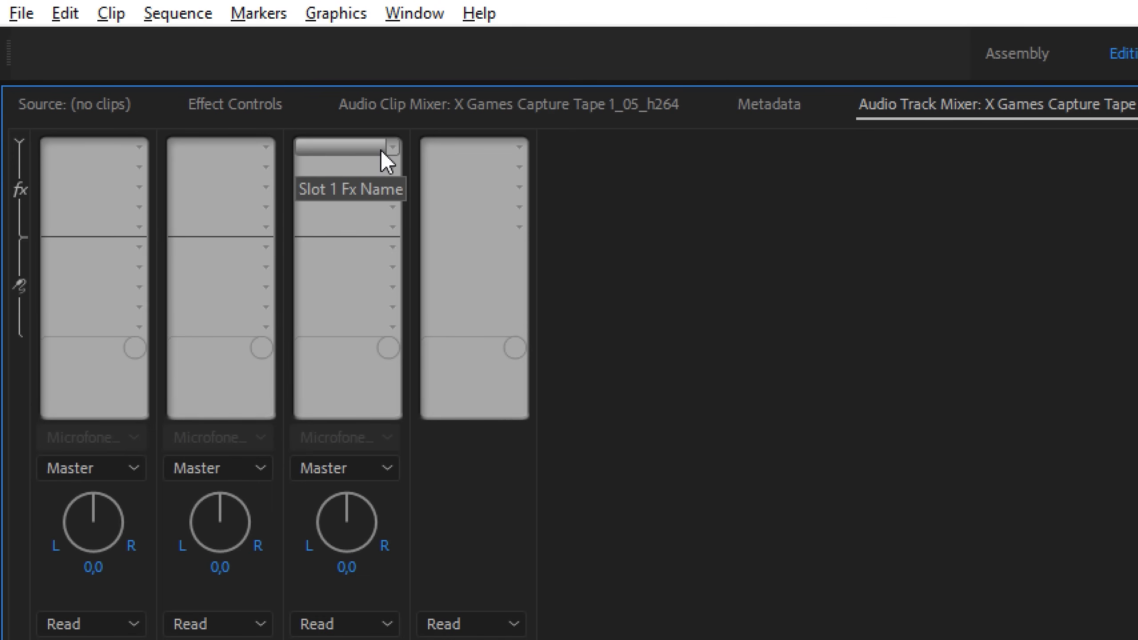
Step: Add the Dynamics effect to the first effect slot of the Master track and open its editor
left_click(519, 147)
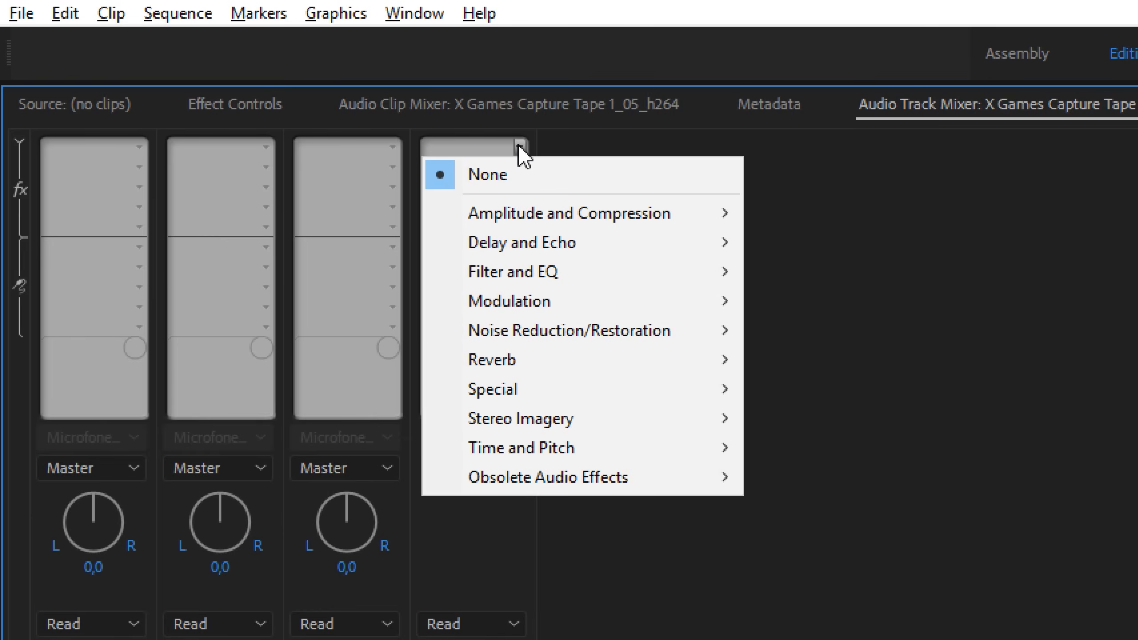
mouse_move(463, 220)
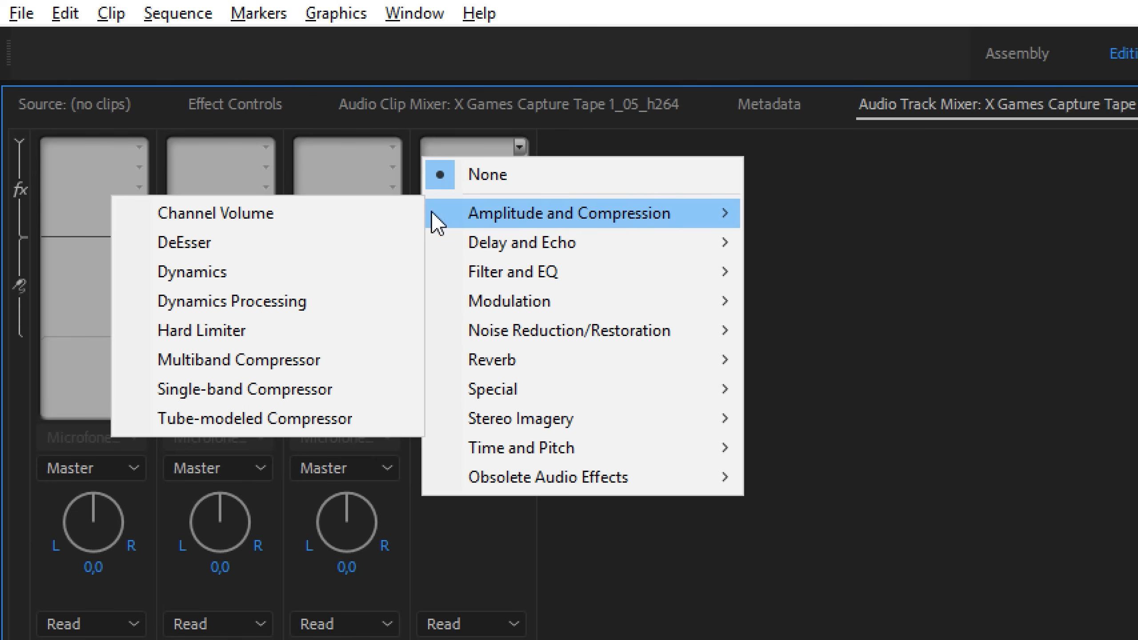
left_click(216, 280)
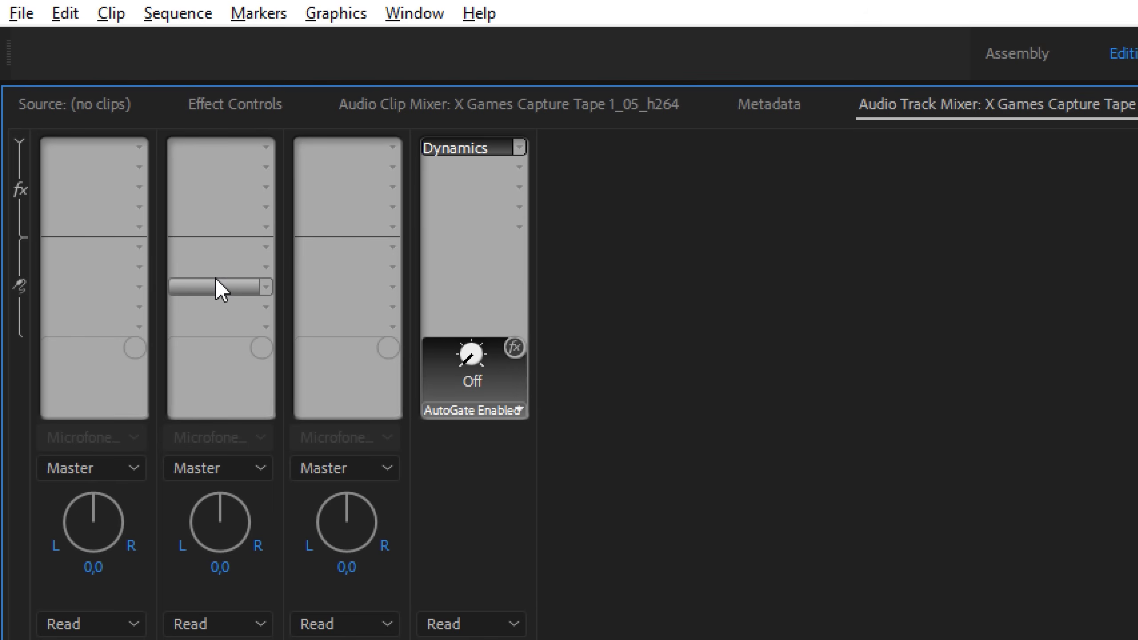
double_click(459, 151)
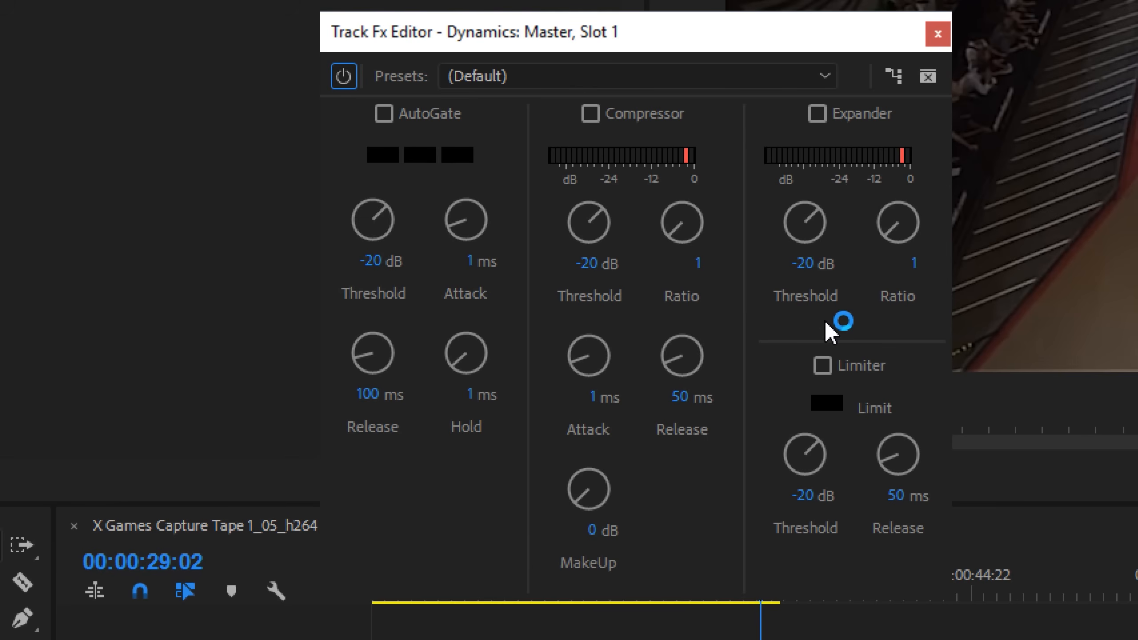
Step: Enable AutoGate with a threshold of -37.8 dB, plus the Compressor and Expander, in the Master track's Dynamics effect
left_click(425, 114)
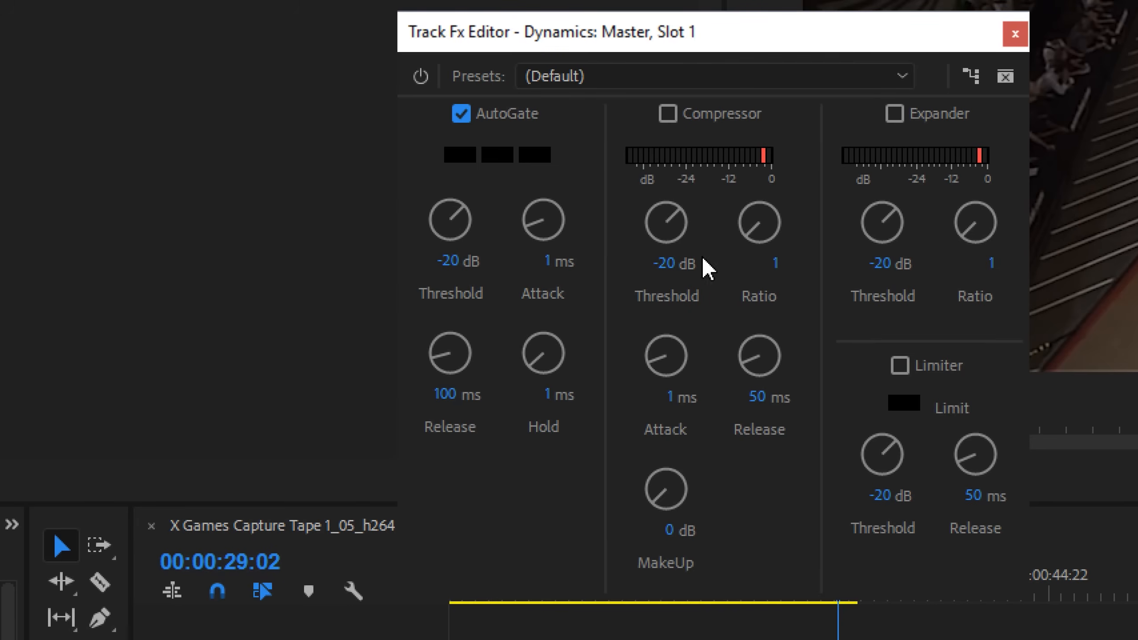
left_click_drag(374, 223, 344, 221)
left_click_drag(419, 215, 351, 214)
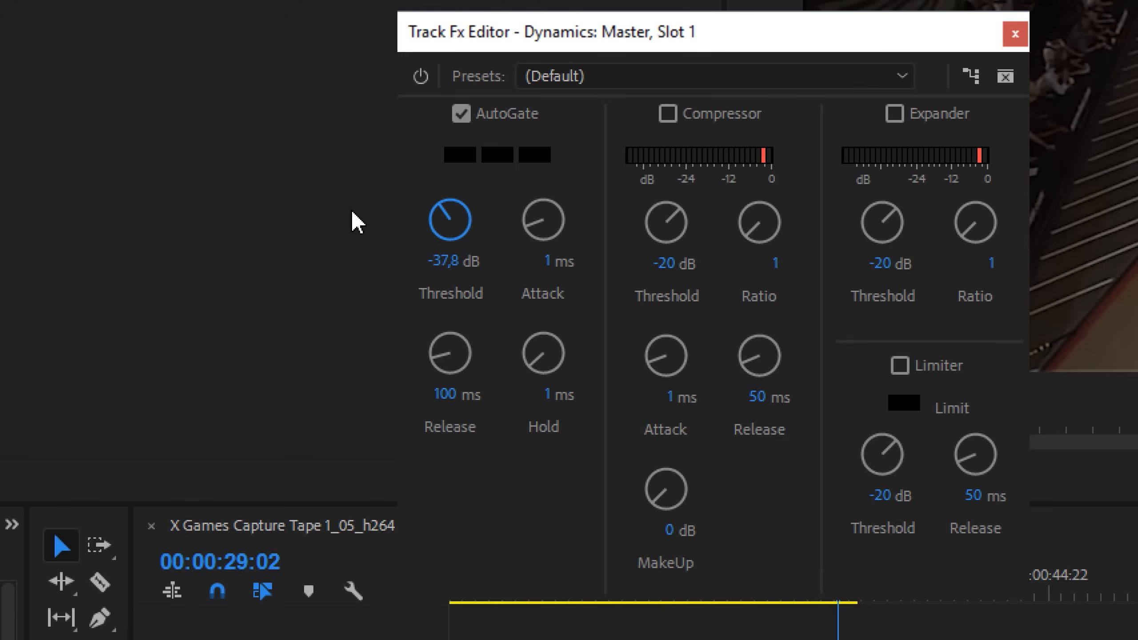
left_click(744, 115)
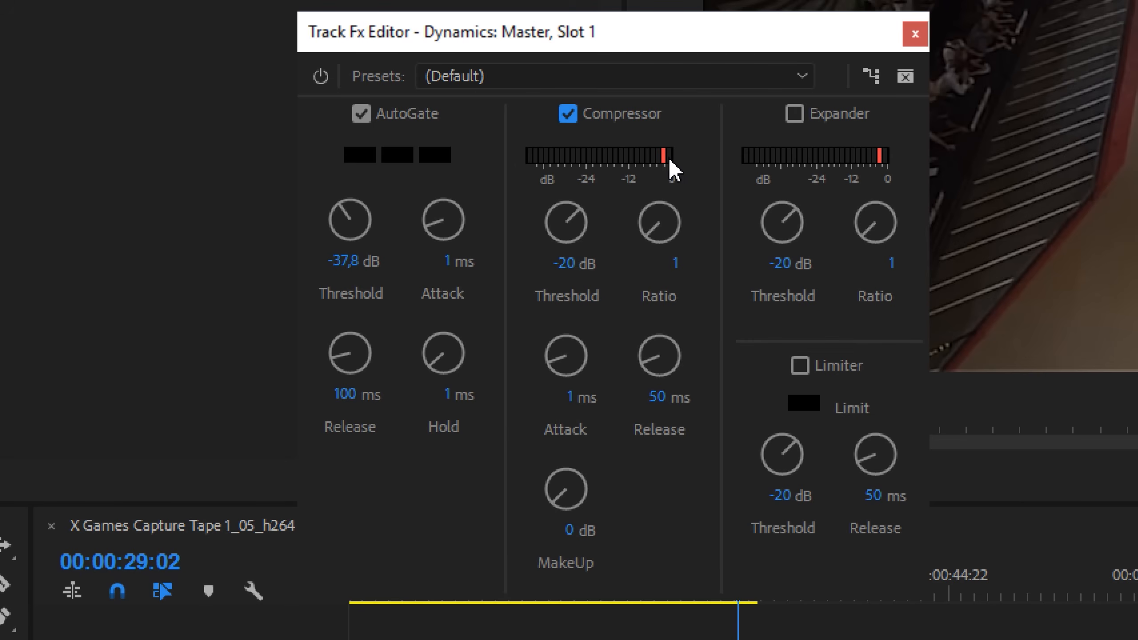
left_click(849, 118)
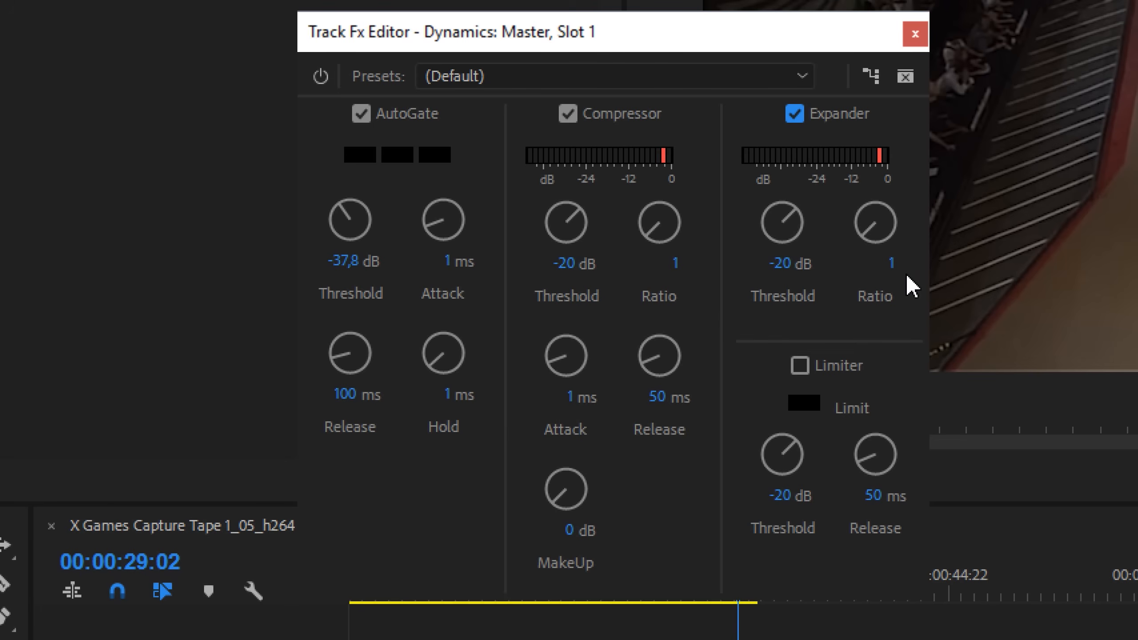
Step: Disable the Expander, Compressor and AutoGate, and enable the Limiter with a threshold of -3 dB
left_click(822, 118)
left_click(603, 118)
left_click(368, 117)
left_click(850, 368)
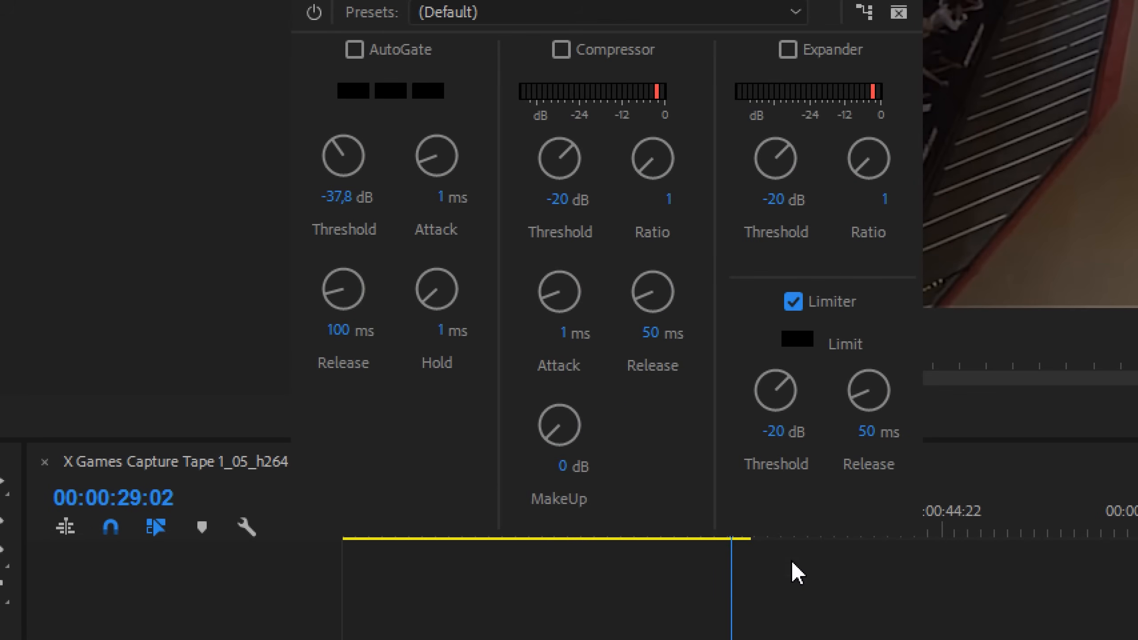
left_click(776, 495)
type("-3")
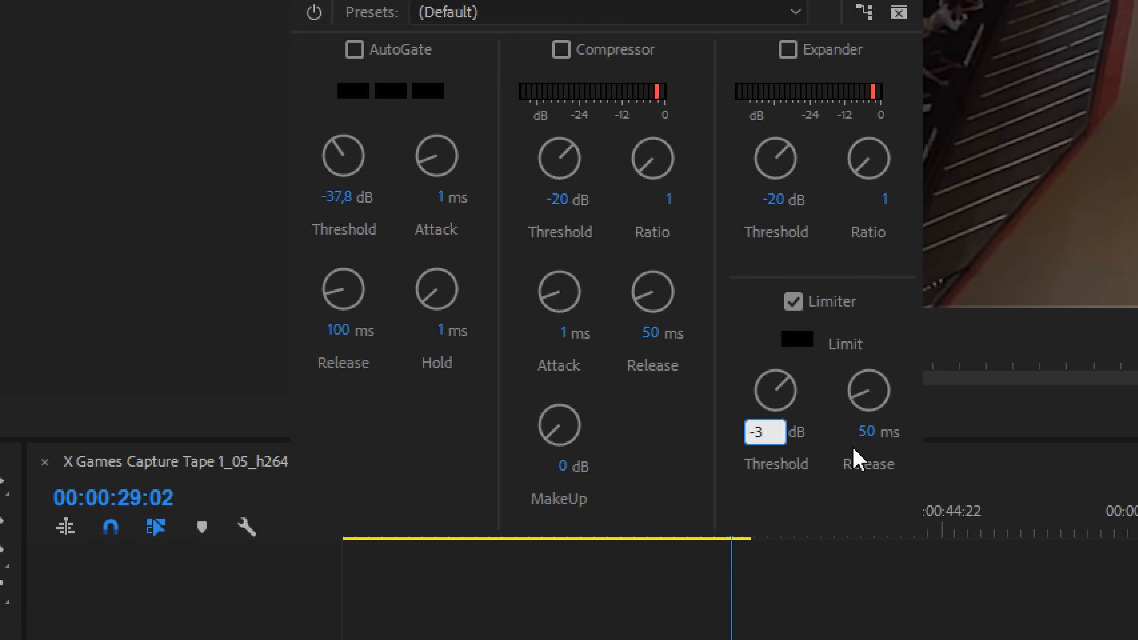
key("Return")
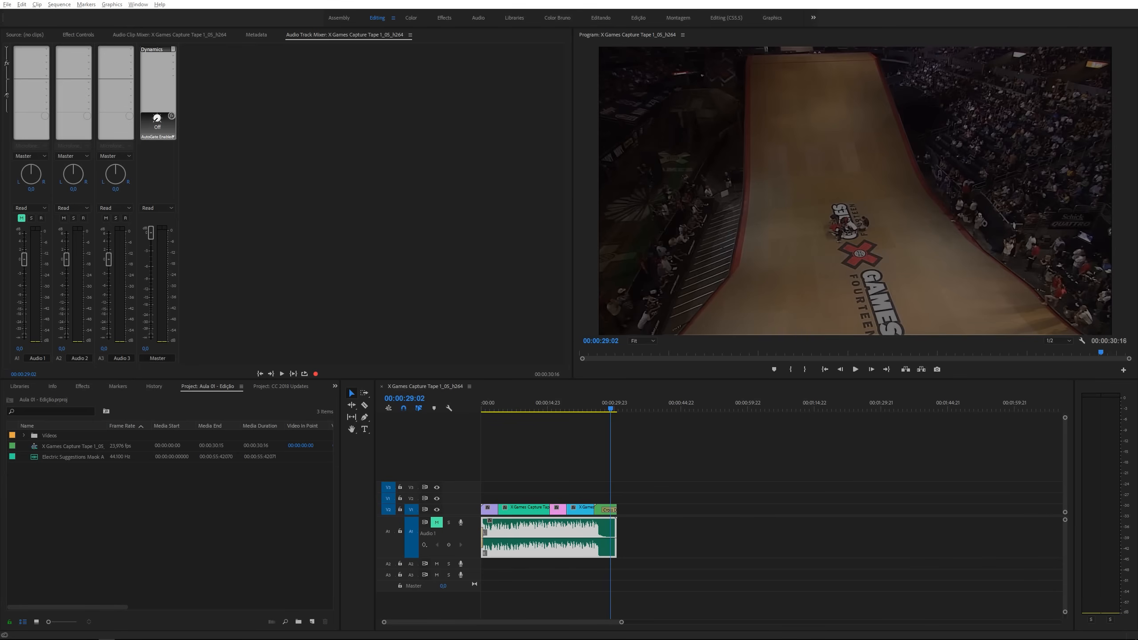
Step: Show the CC 2018 Updates project and enable project locking in the Collaboration preferences
left_click(285, 387)
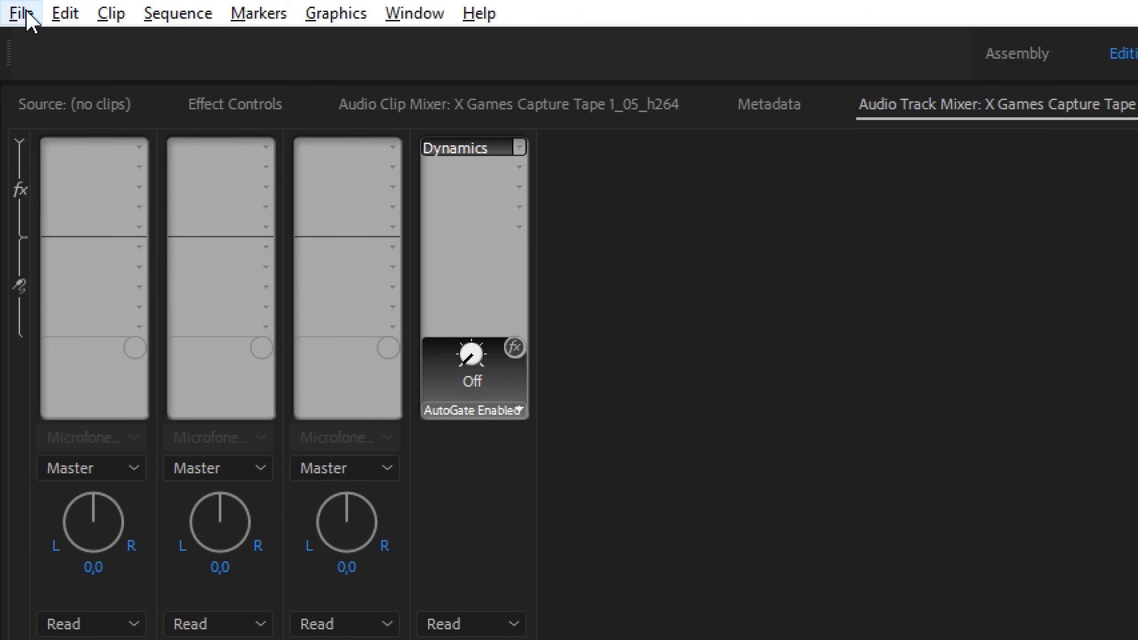
left_click(68, 18)
mouse_move(285, 406)
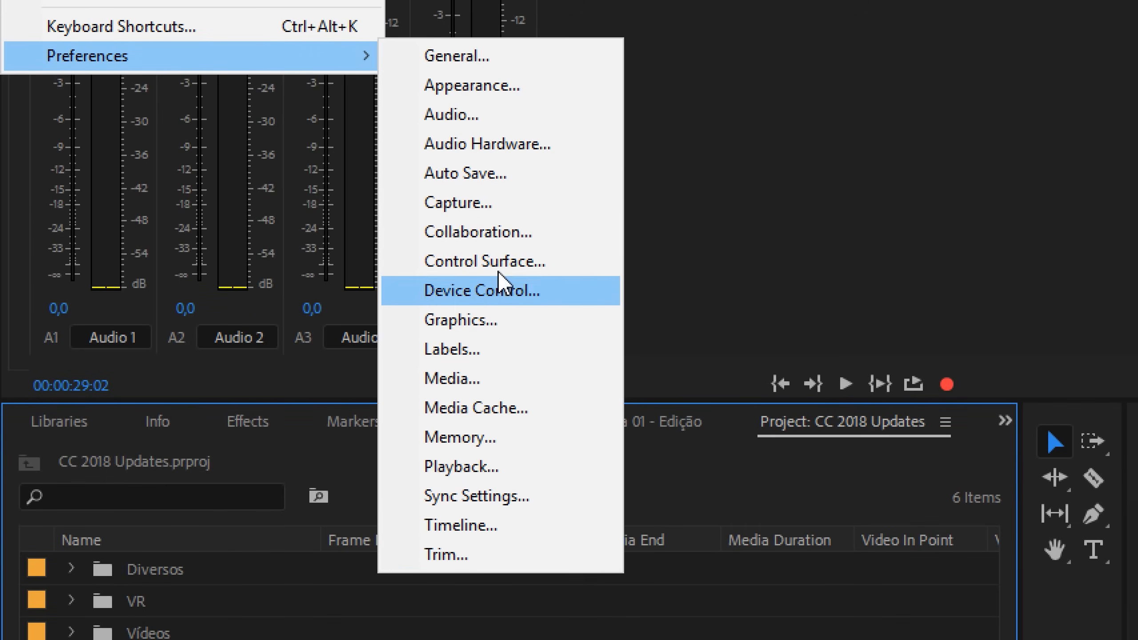
left_click(532, 236)
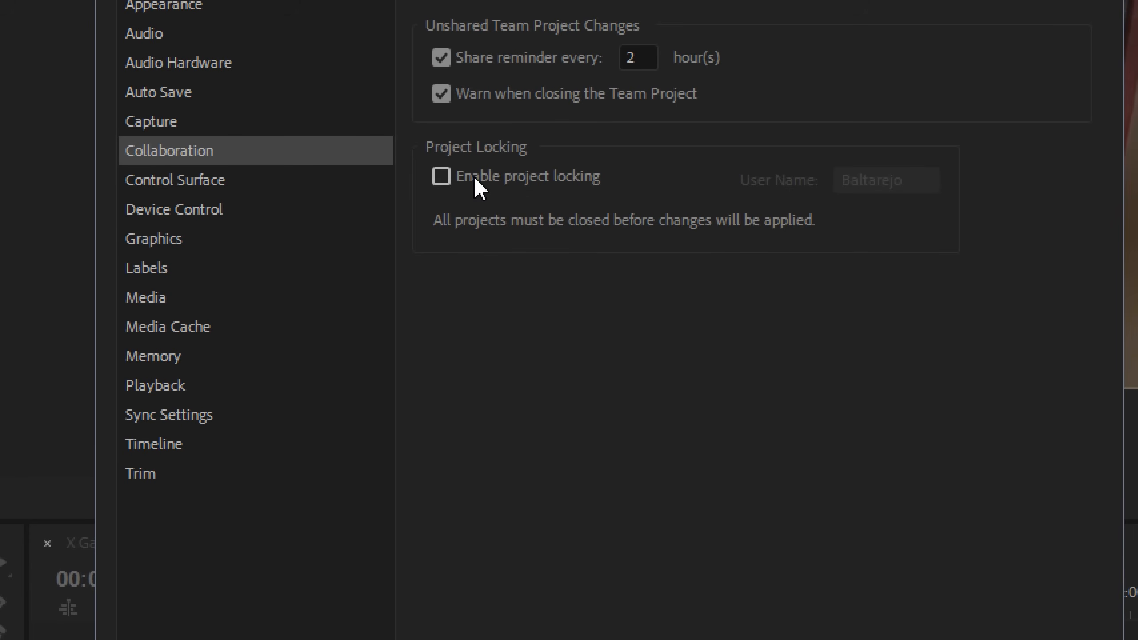
left_click(537, 264)
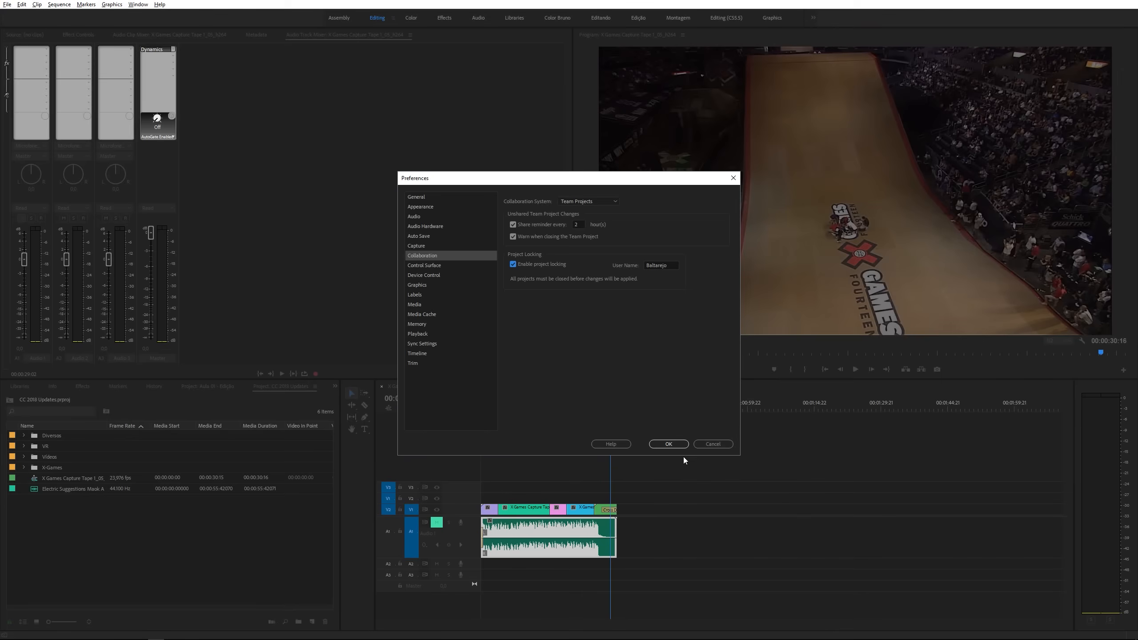
left_click(672, 445)
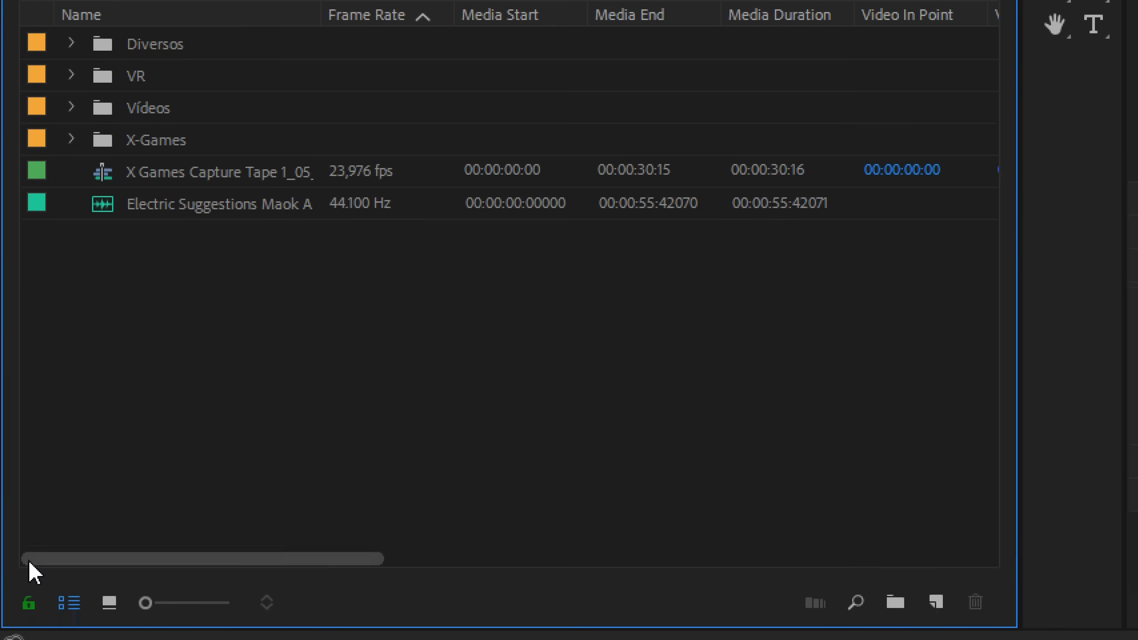
Step: Switch the CC 2018 Updates project to read-only, saving its changes, and return it to read/write
left_click(31, 583)
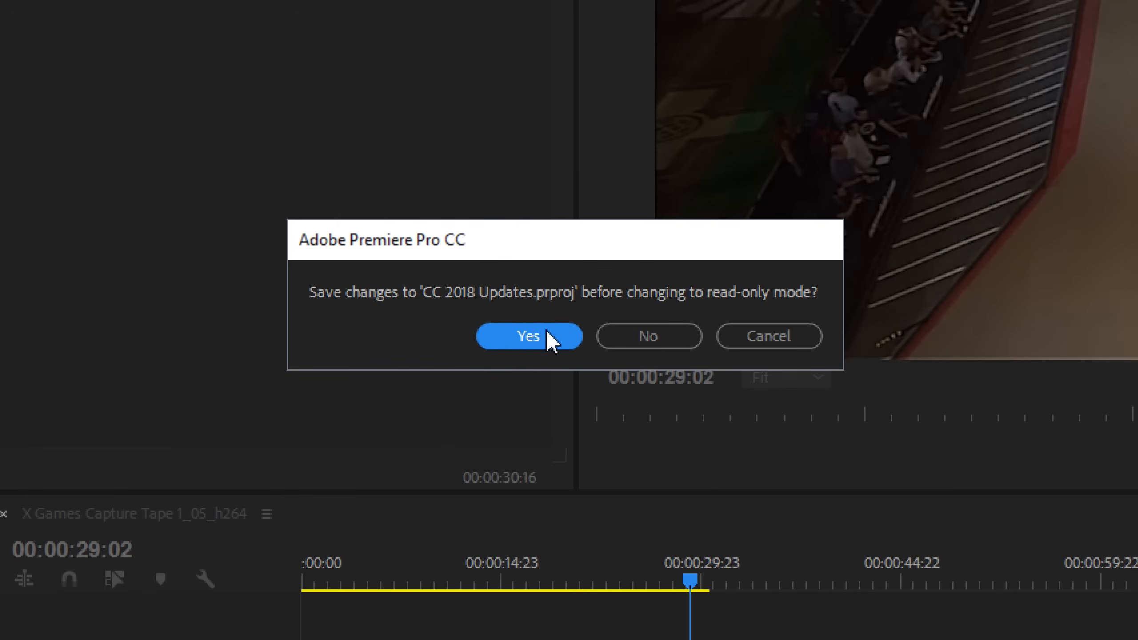
left_click(546, 334)
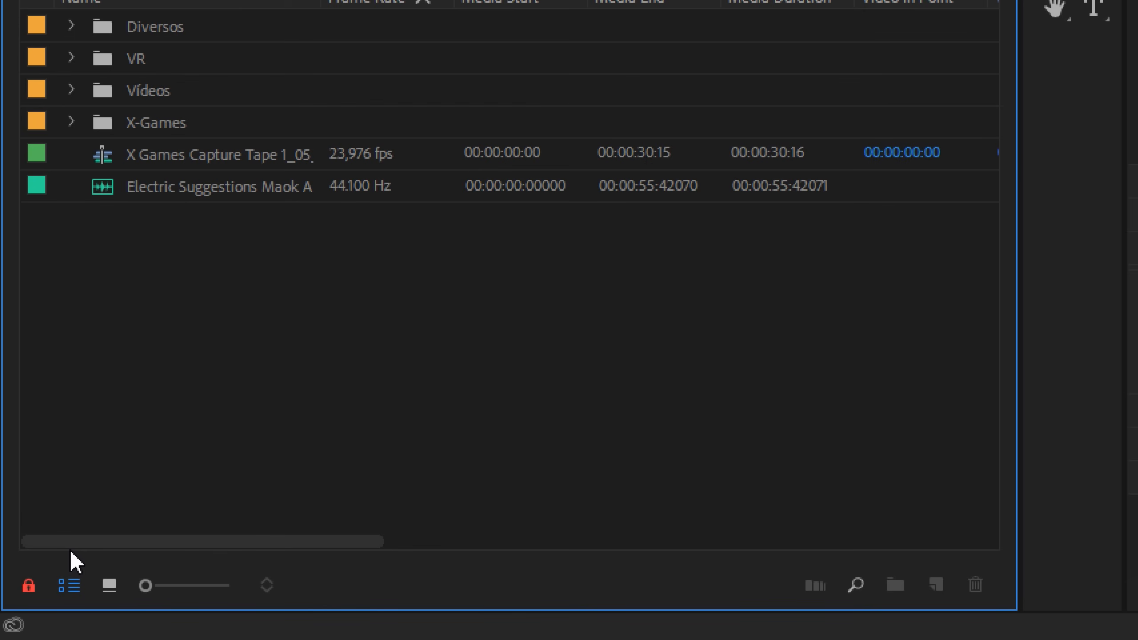
left_click(27, 596)
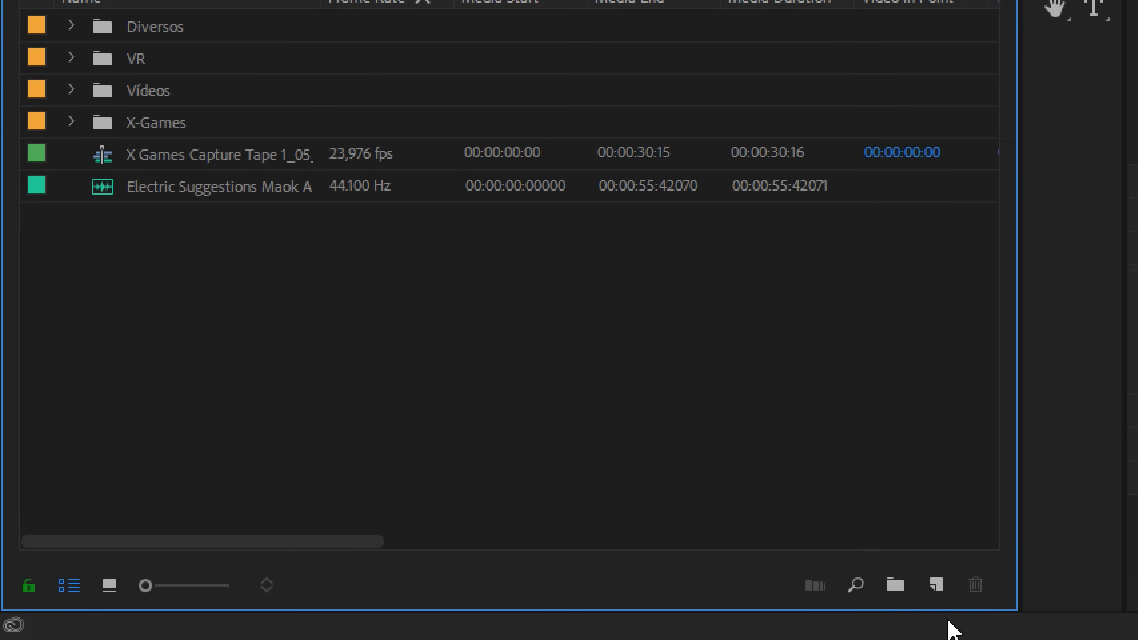
Step: Create a shared project named Cena 01 inside the CC 2018 Updates project
left_click(936, 587)
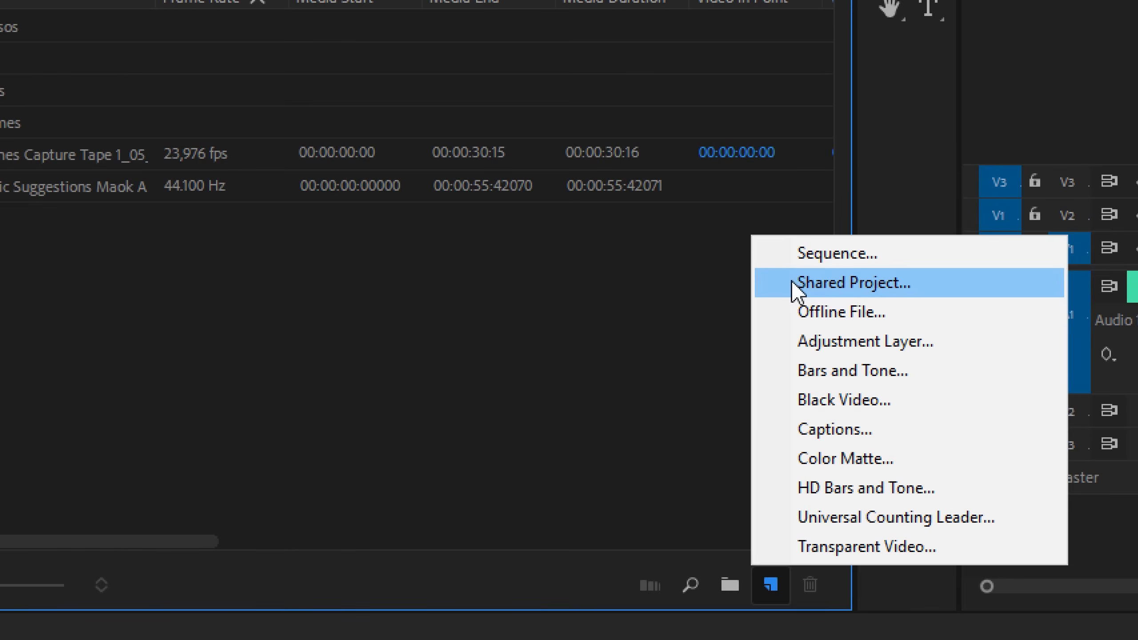
left_click(873, 288)
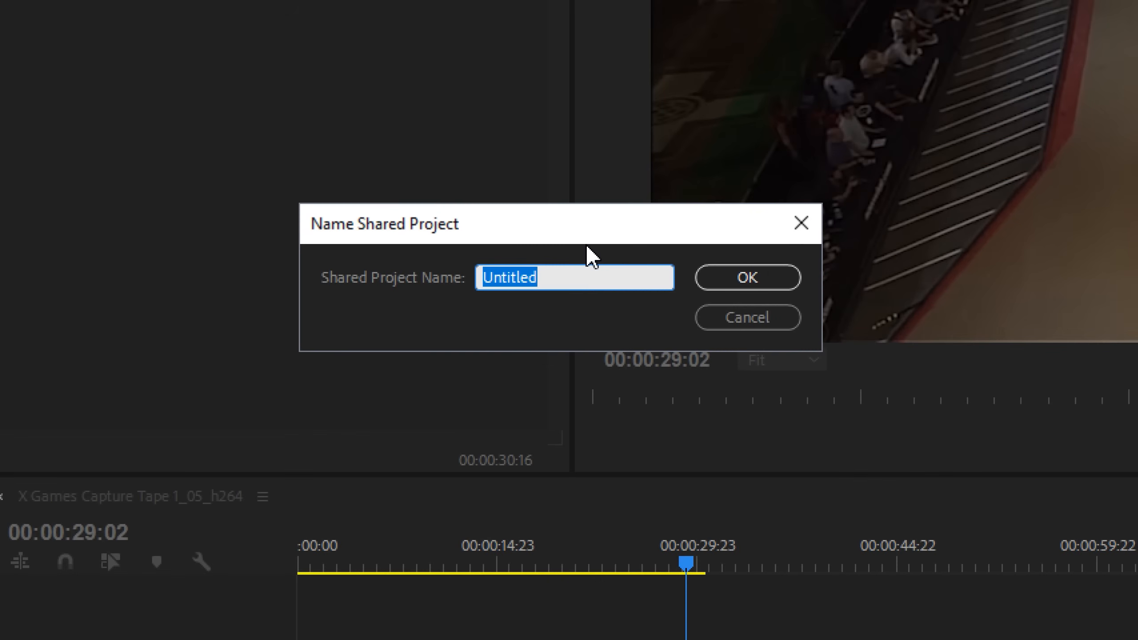
type("Cena")
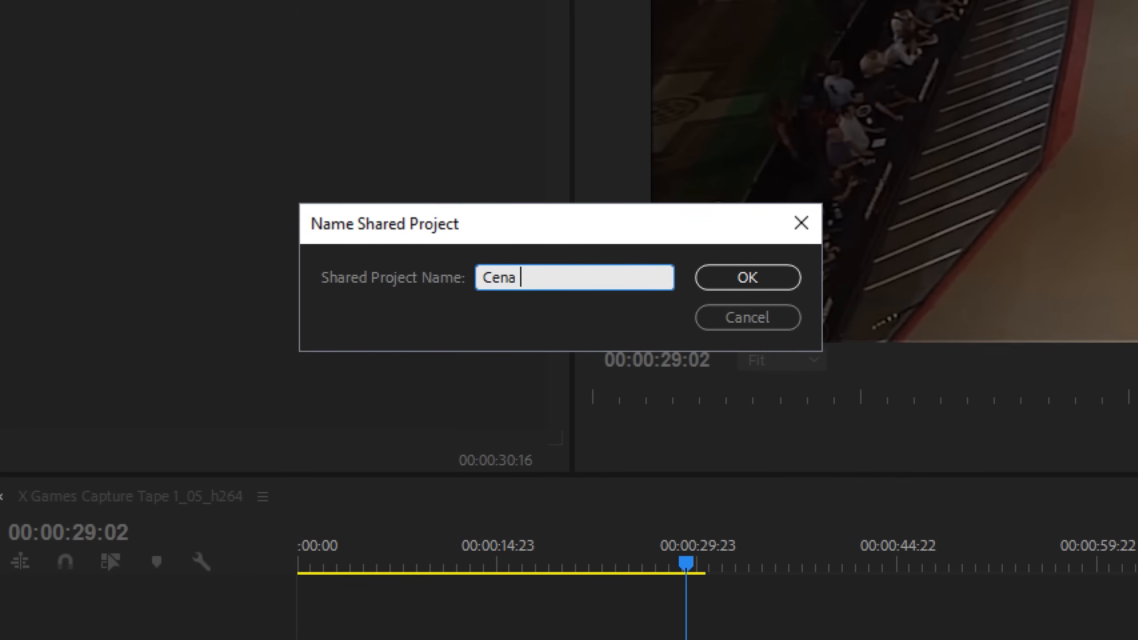
type(" 01")
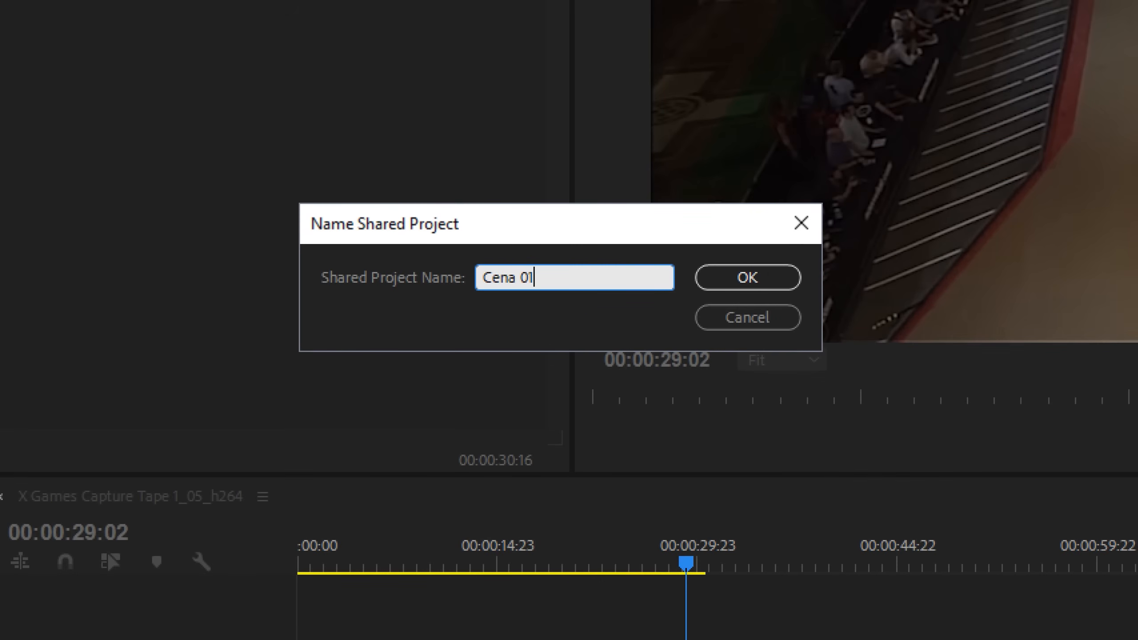
left_click(764, 281)
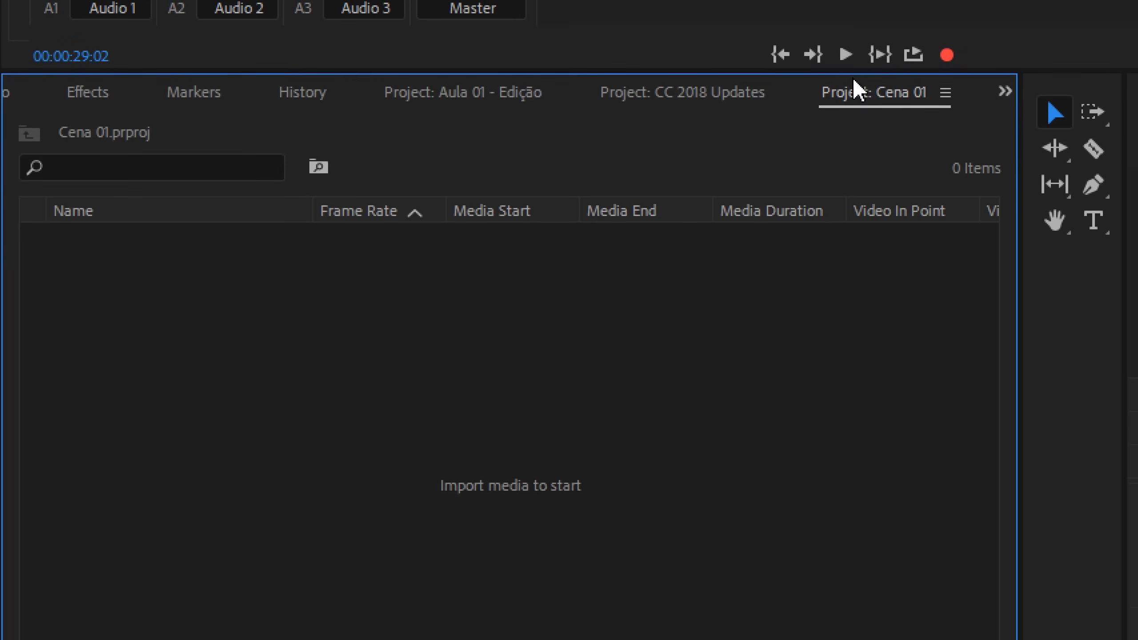
Step: Copy the Vídeos bin from CC 2018 Updates into the Cena 01 project, expand it and select its first four clips
left_click(695, 107)
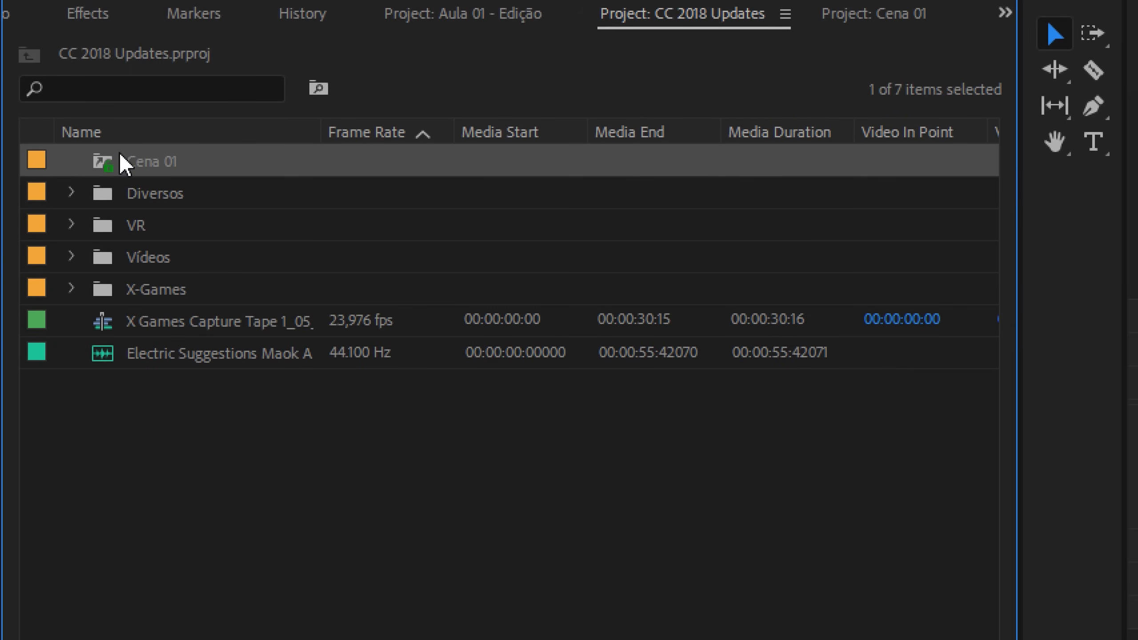
mouse_move(110, 171)
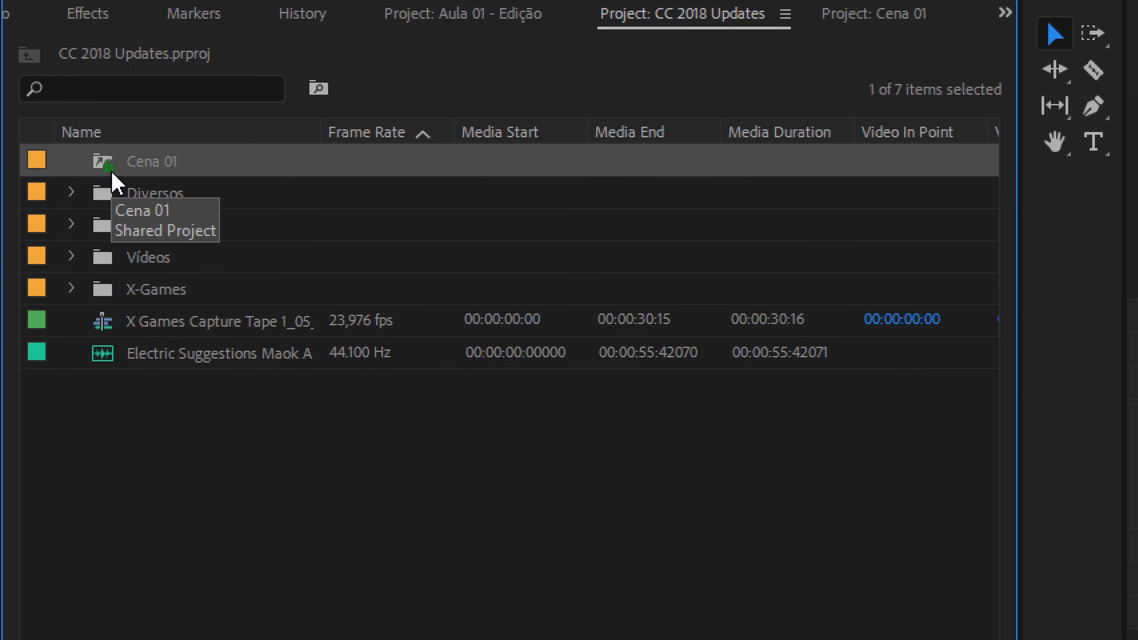
left_click(100, 257)
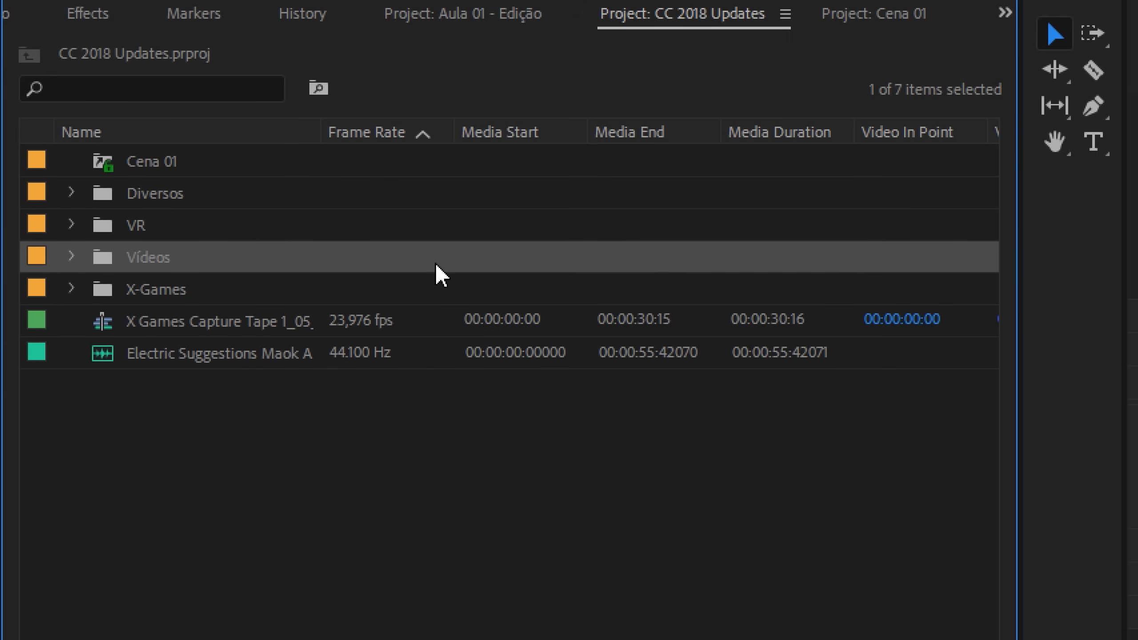
left_click(848, 97)
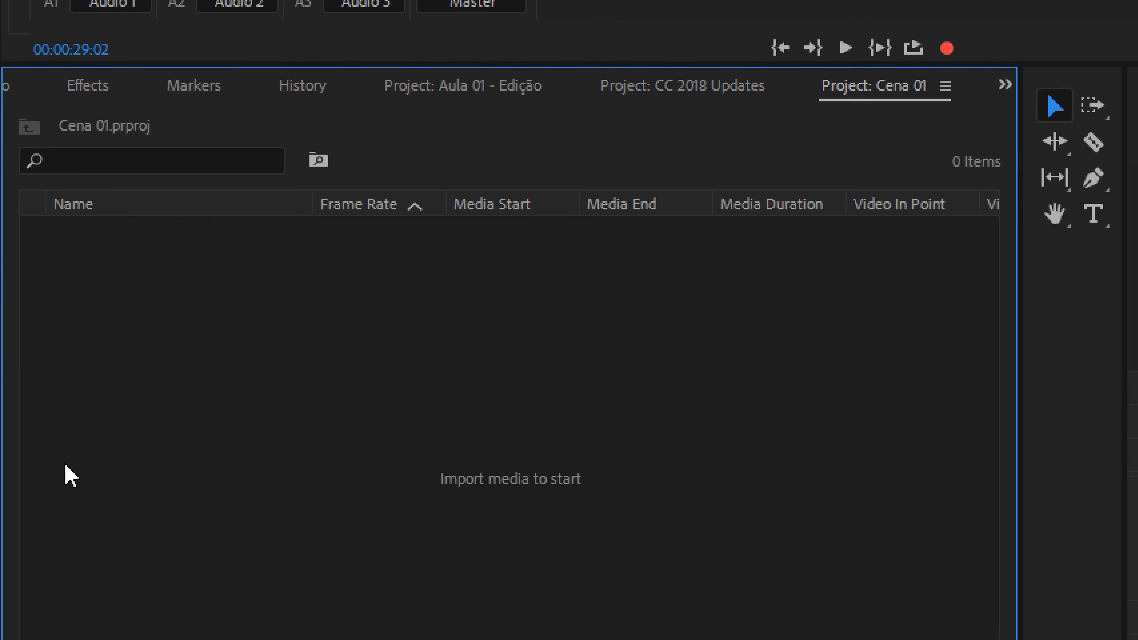
key("ctrl+v")
left_click(63, 232)
left_click_drag(67, 259, 108, 370)
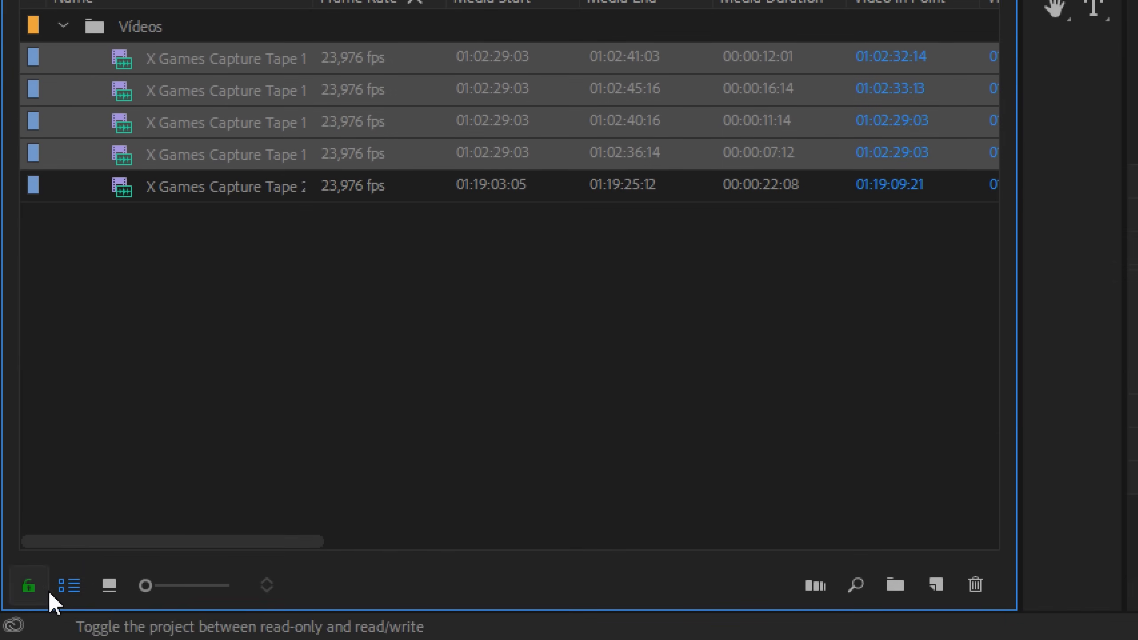
Step: Lock the Cena 01 project as read-only, saving its changes
left_click(45, 588)
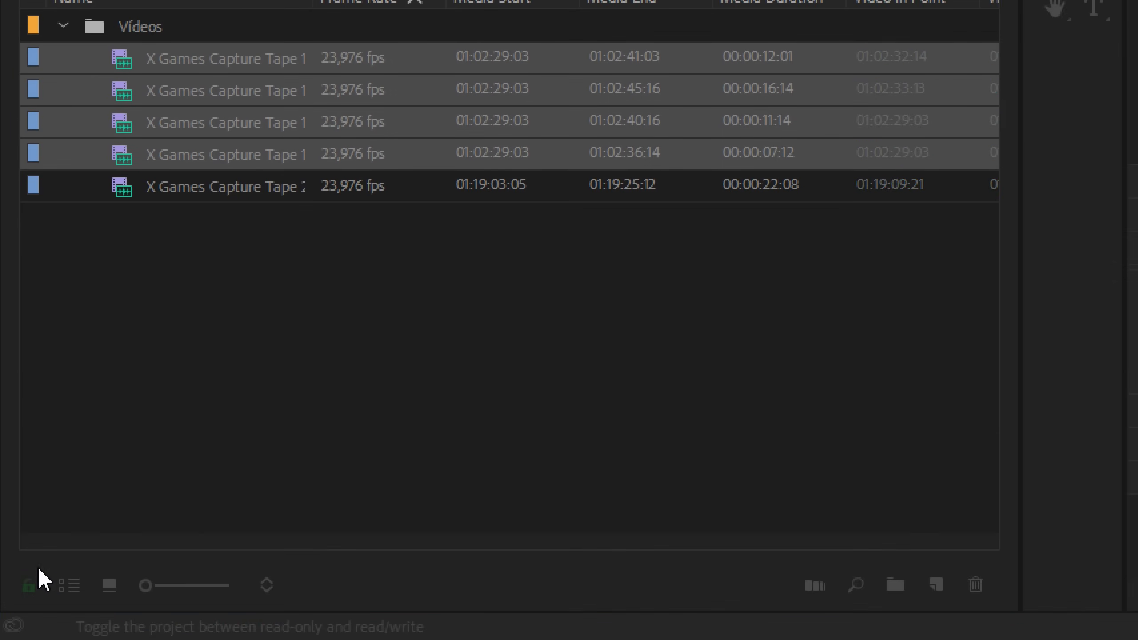
left_click(557, 330)
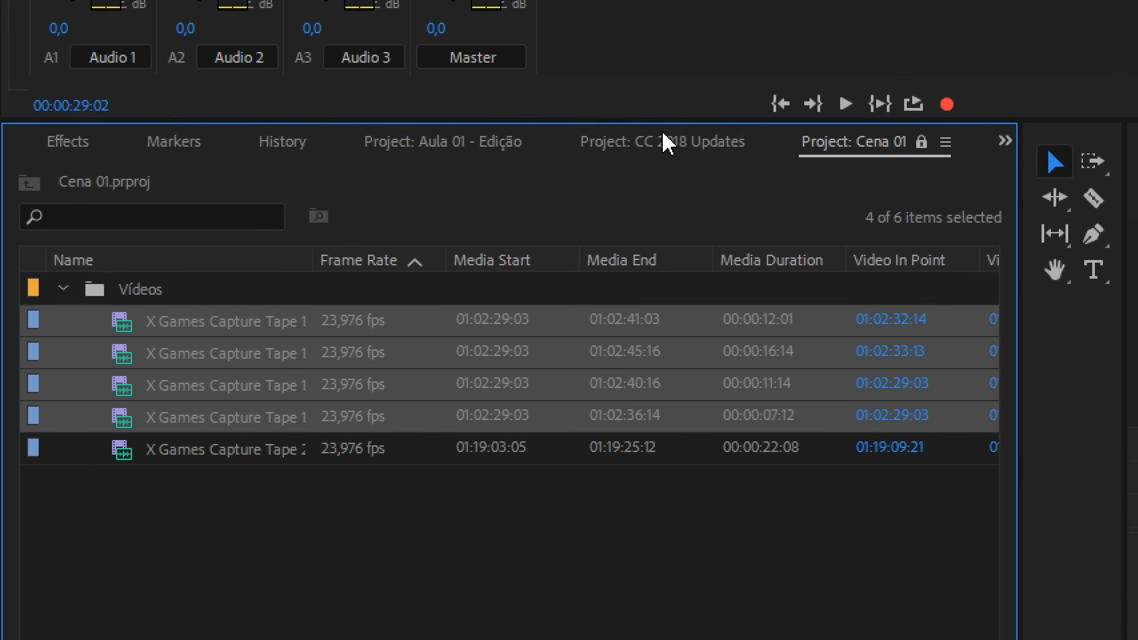
Step: Open the Cena 01 shared project from its entry in CC 2018 Updates, and return to the CC 2018 Updates project
left_click(656, 11)
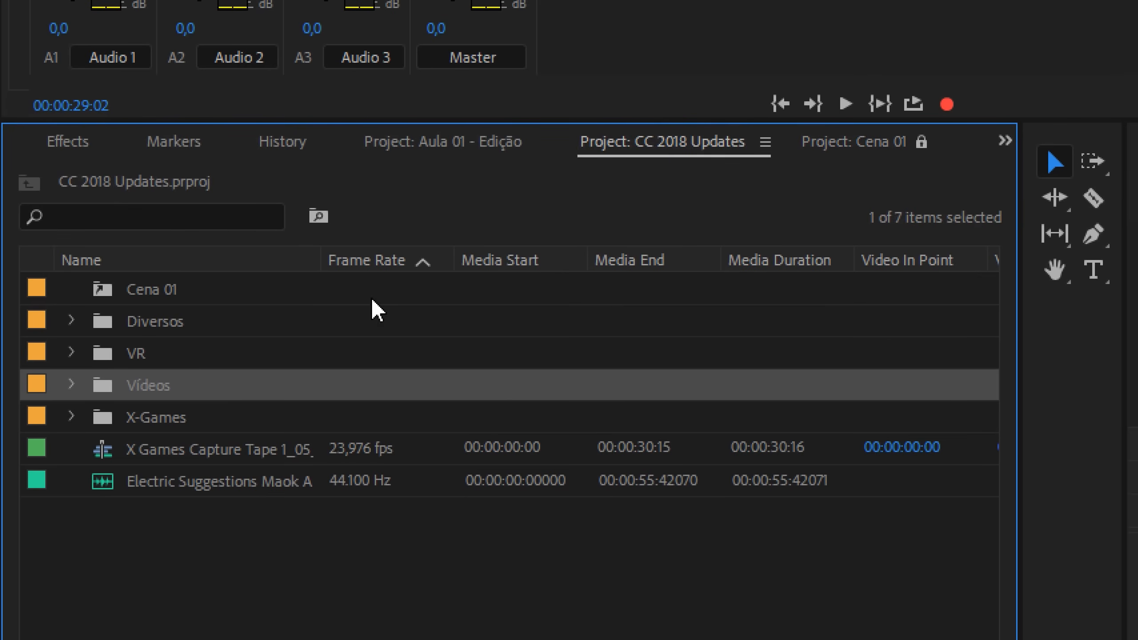
left_click(89, 296)
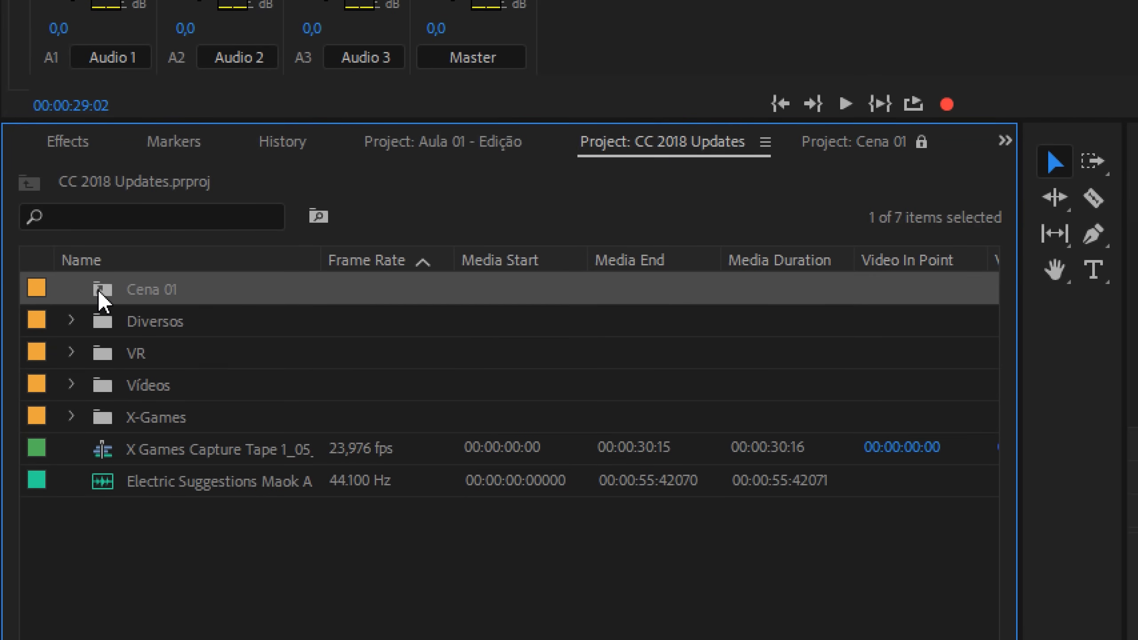
double_click(99, 292)
left_click(102, 298)
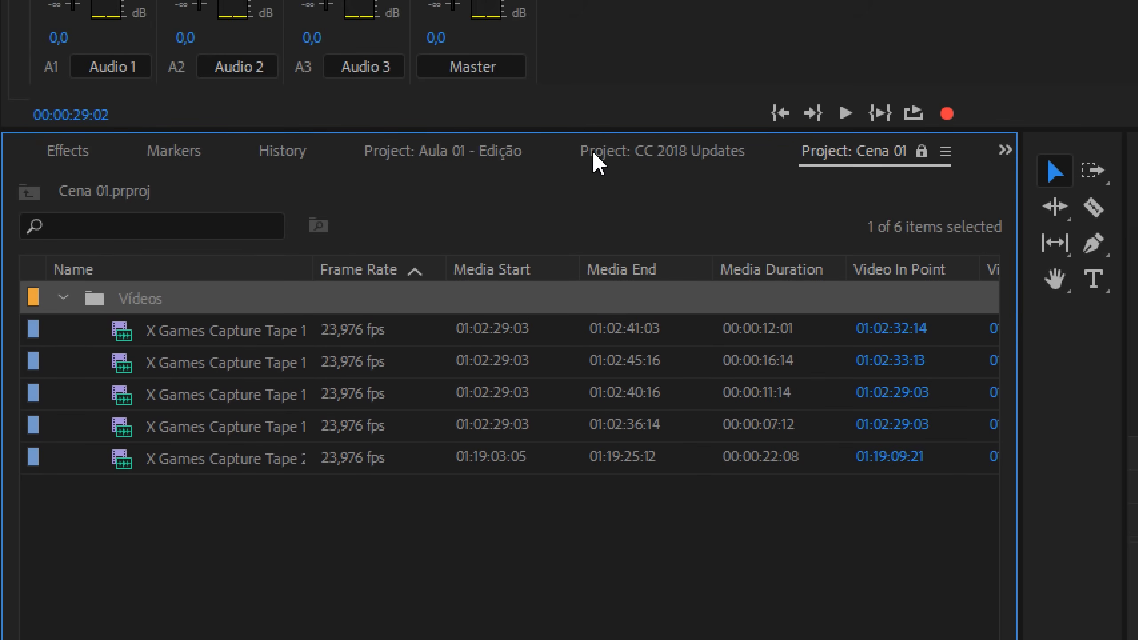
left_click(667, 126)
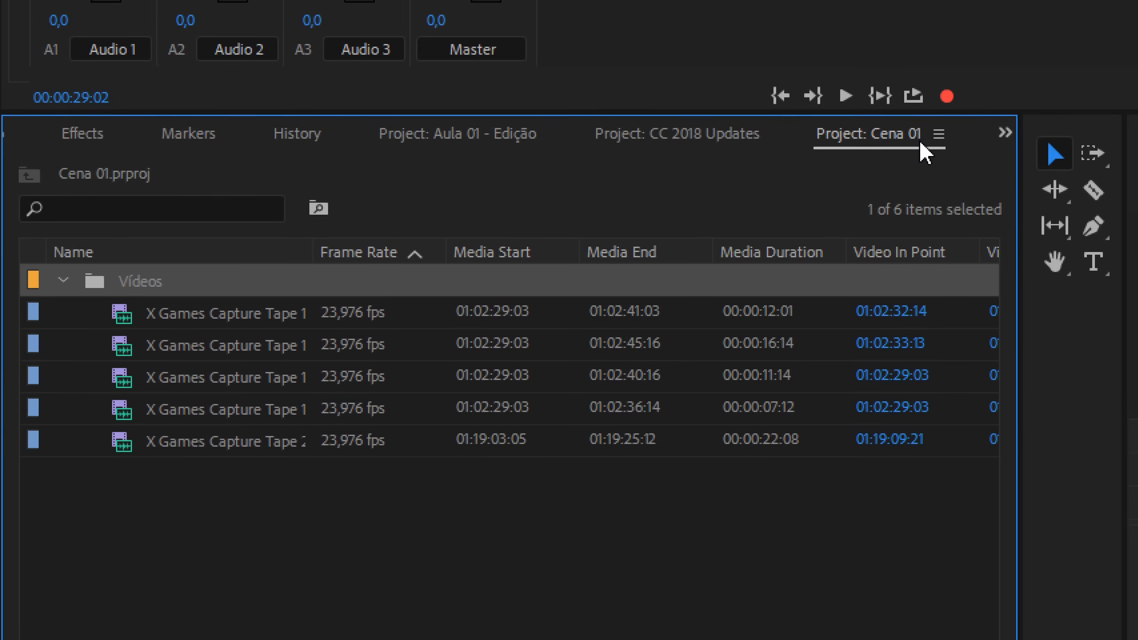
Step: Return the Cena 01 project to read/write and switch back to the CC 2018 Updates project
left_click(27, 585)
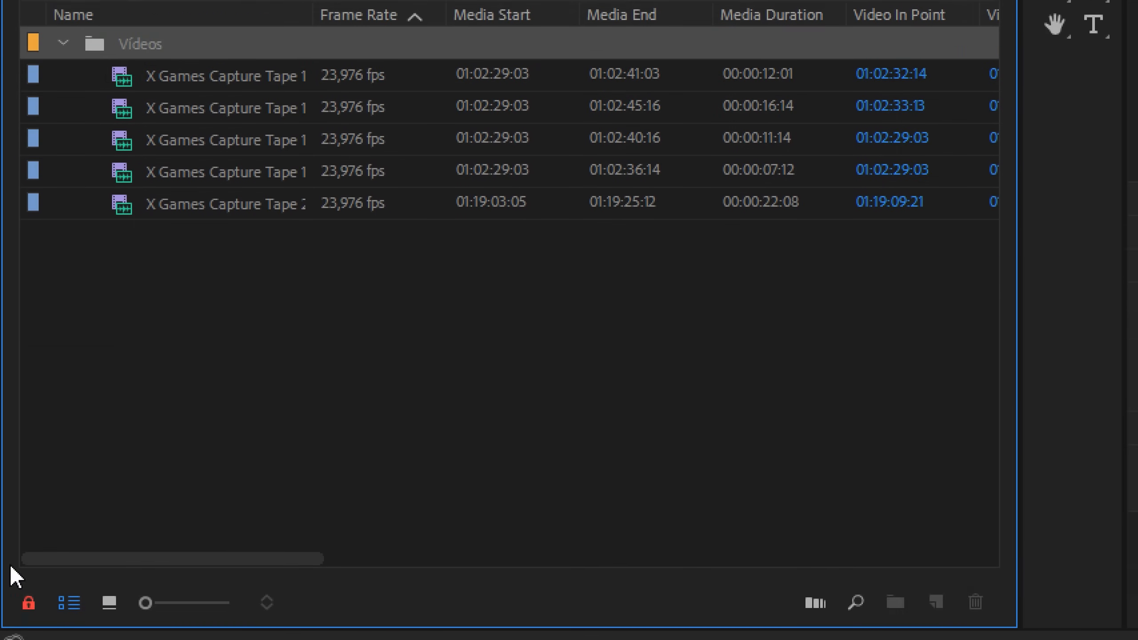
left_click(29, 585)
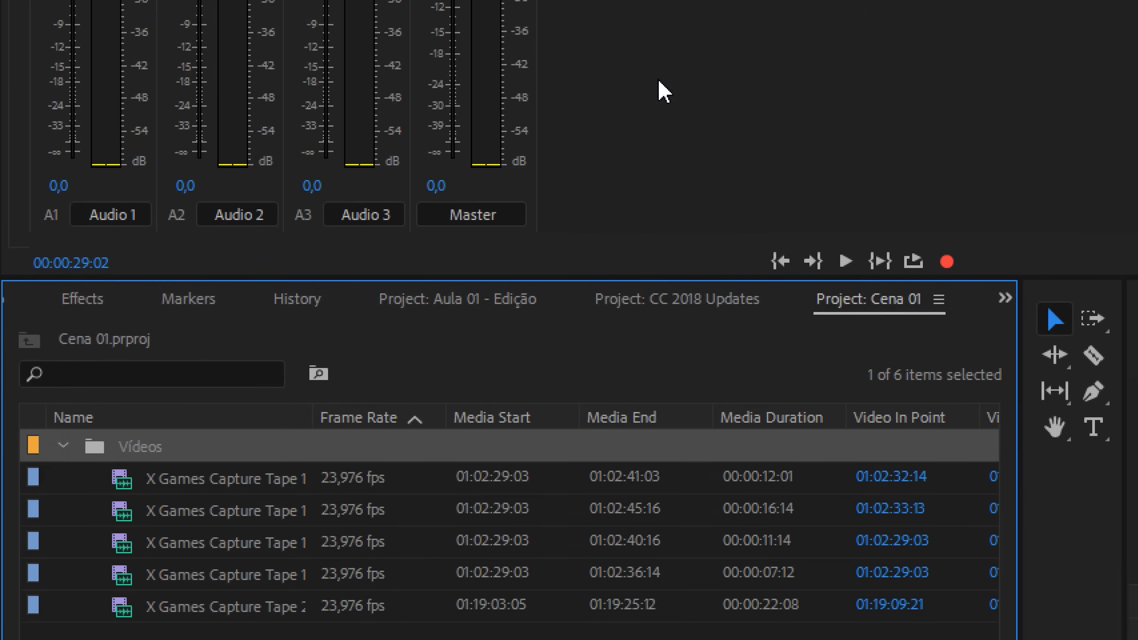
left_click(649, 305)
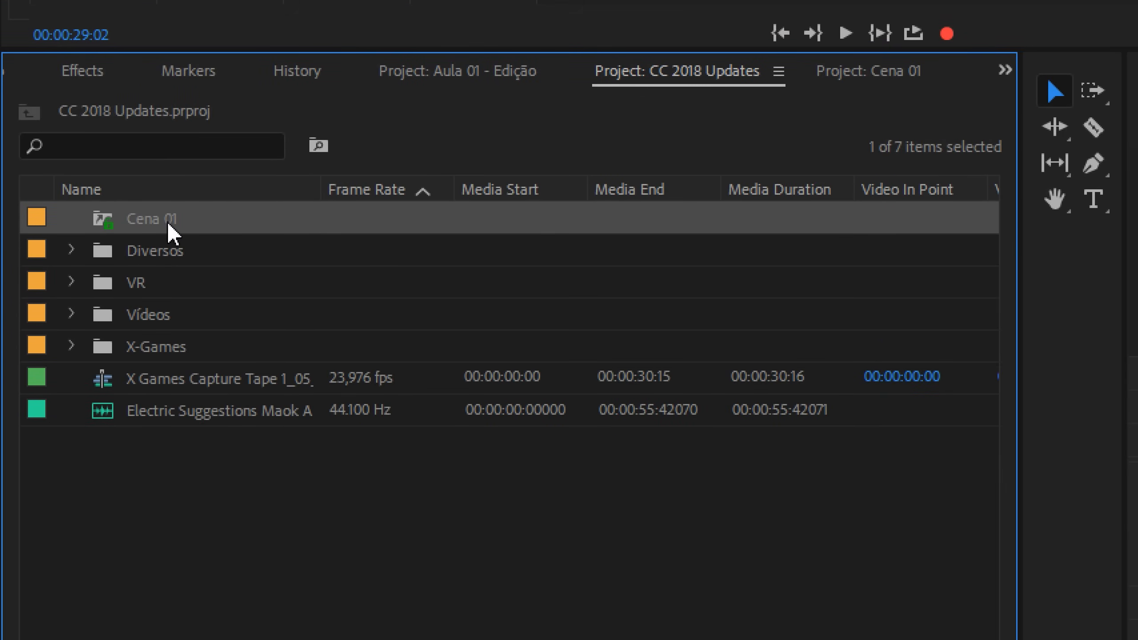
Step: Enable the Project Locked metadata column for the CC 2018 Updates project and view it in the item list
right_click(358, 190)
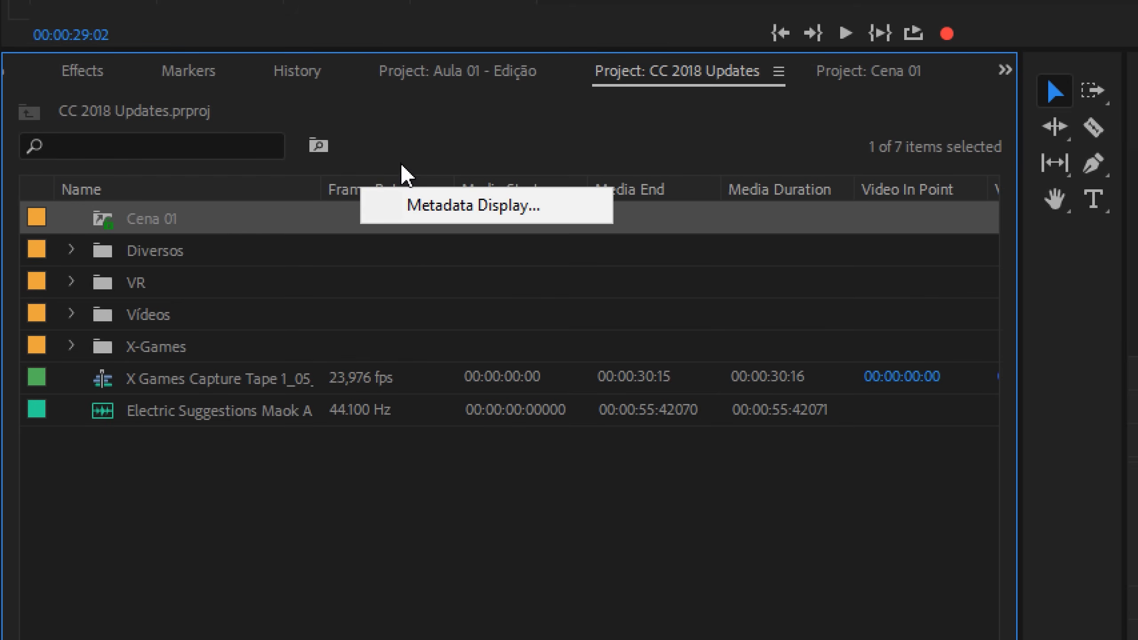
left_click(516, 213)
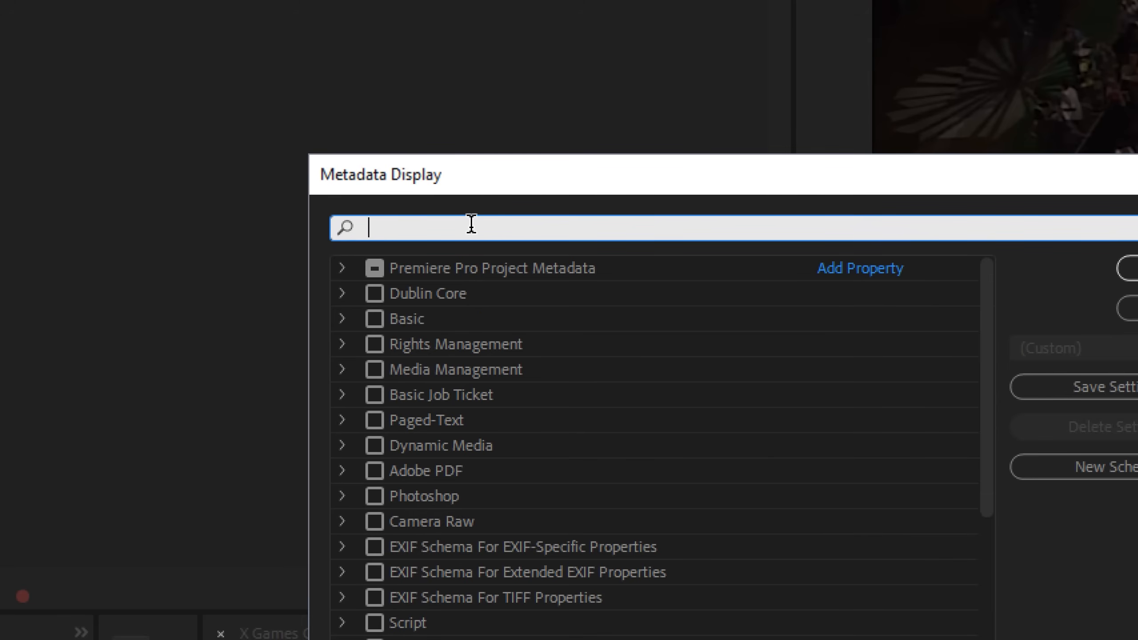
type("lock")
left_click(403, 292)
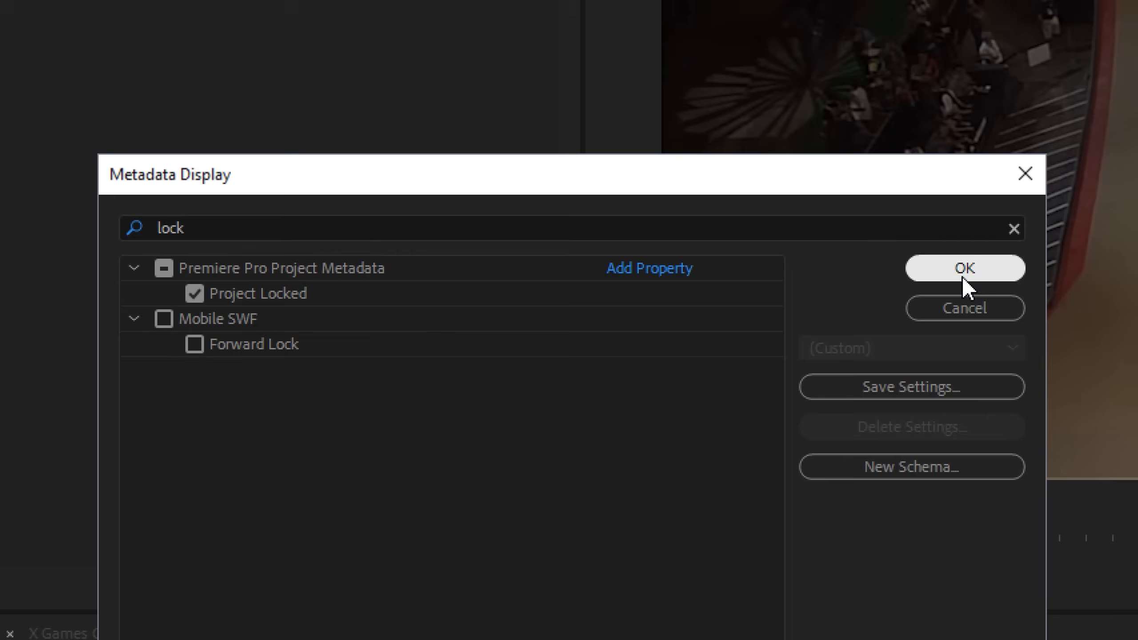
left_click(962, 276)
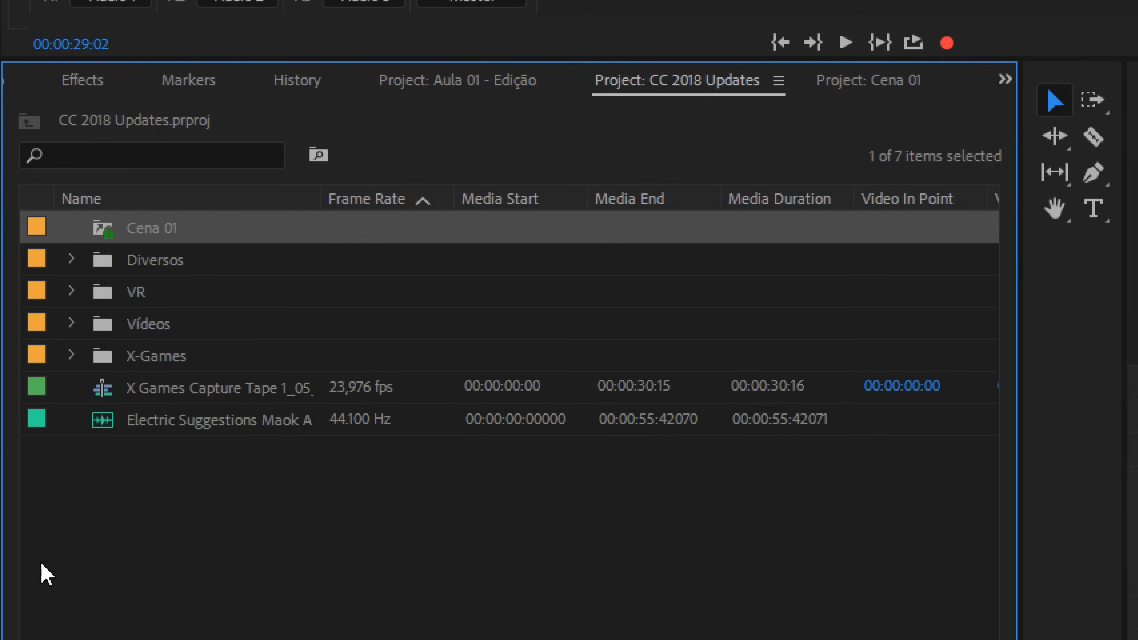
left_click_drag(184, 586, 517, 595)
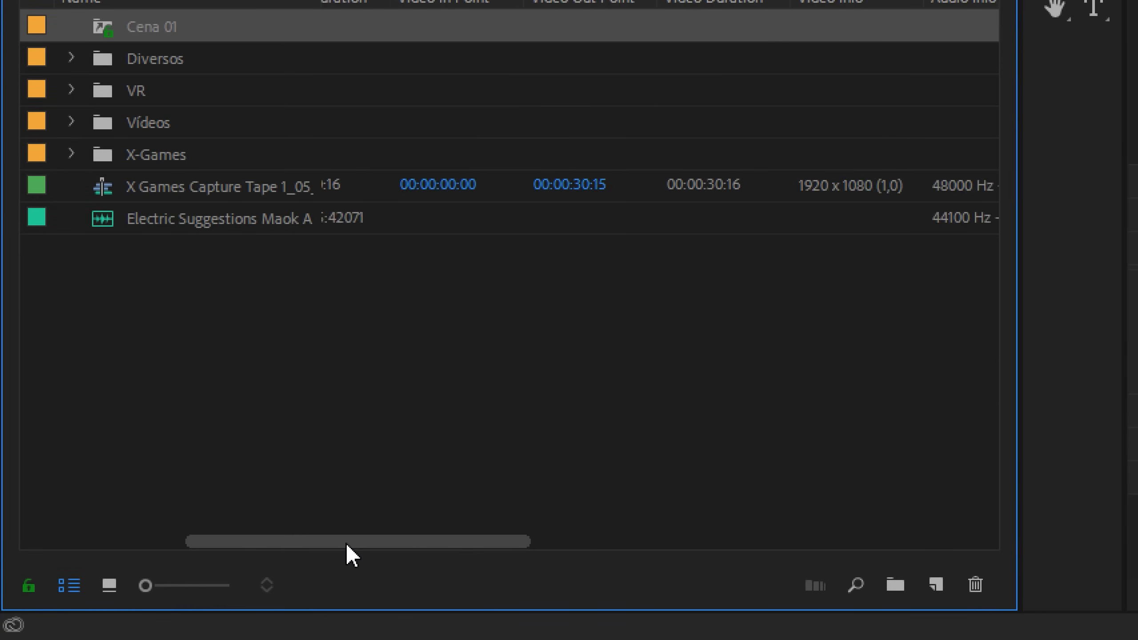
left_click_drag(517, 551, 850, 555)
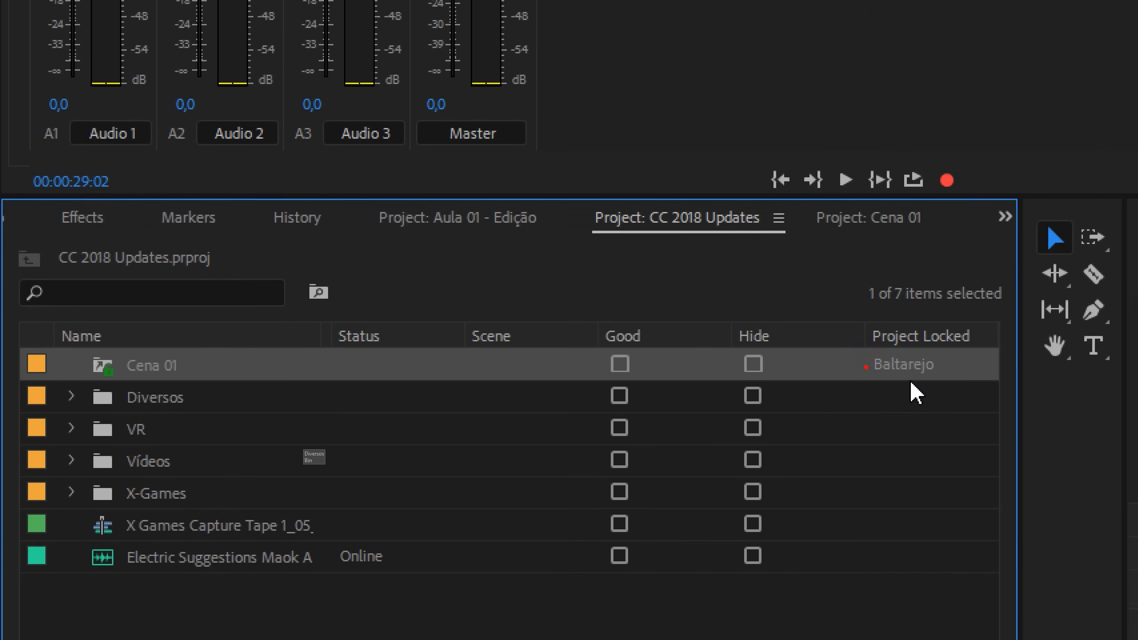
left_click_drag(889, 383, 924, 381)
key("Escape")
Step: In File Explorer, open the Updates folder, its Adobe Premiere Pro Shared Projects folder and the CC 2018 Updates subfolder
double_click(101, 376)
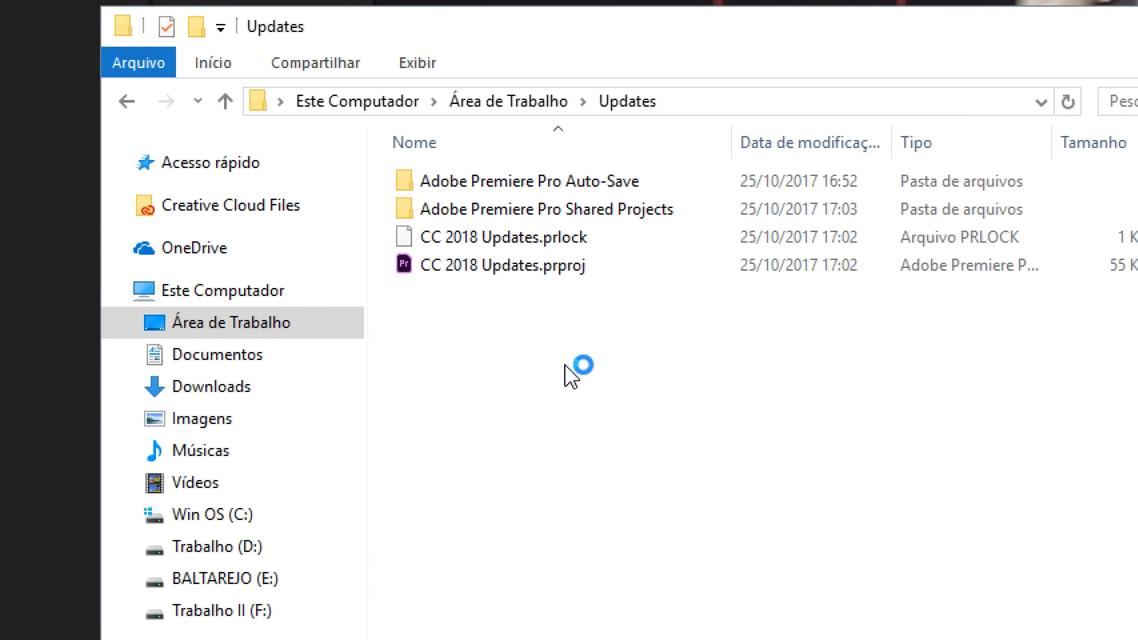
left_click(660, 208)
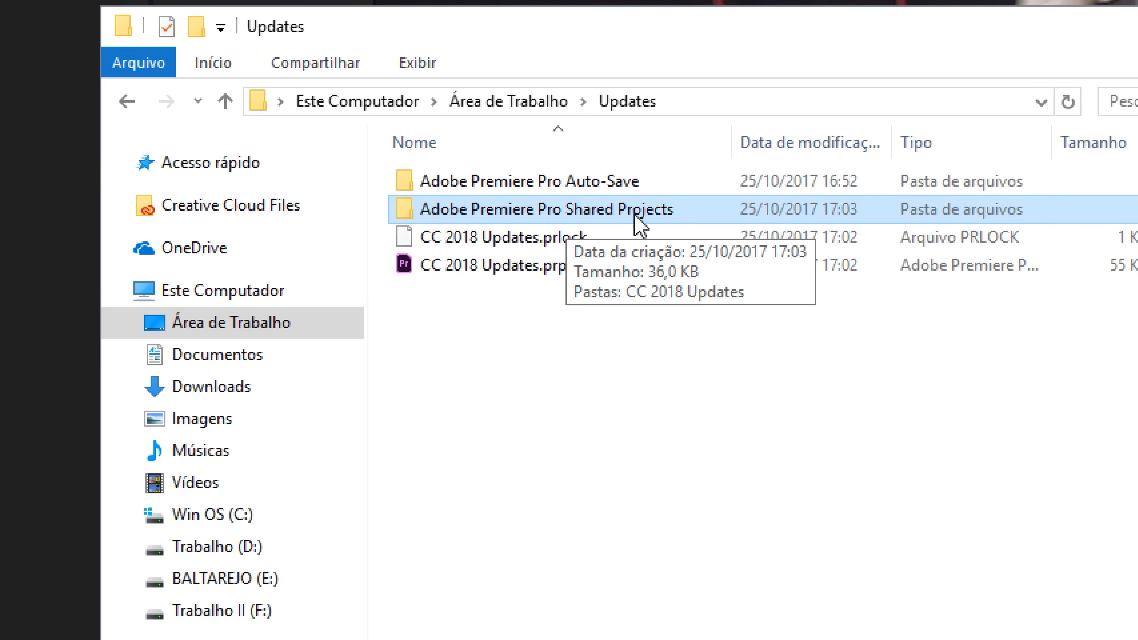
double_click(410, 210)
double_click(484, 194)
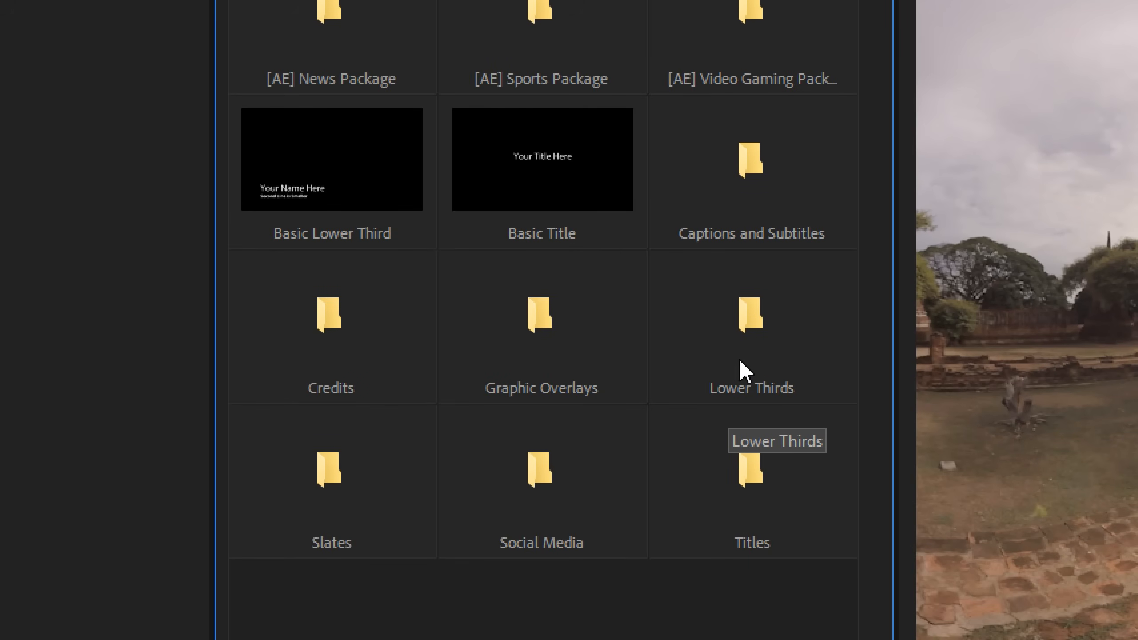
Step: Place the Classic Image Caption template from Lower Thirds on track V2 at the start of the VR sequence and preview it
double_click(755, 329)
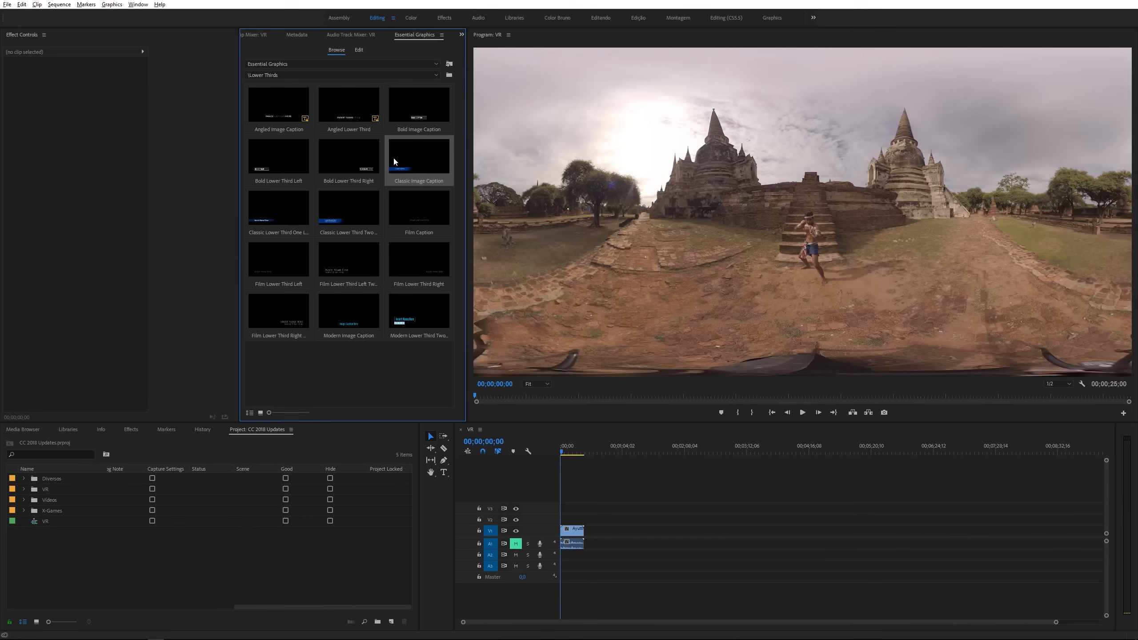
left_click_drag(398, 164, 563, 520)
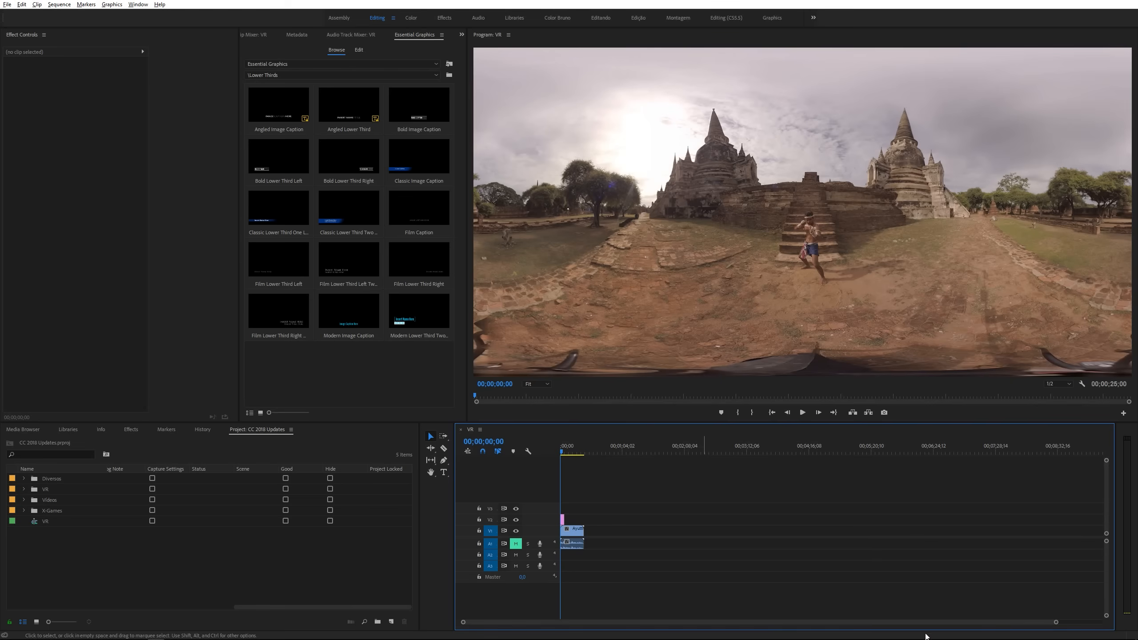
left_click_drag(1056, 622, 617, 623)
key("space")
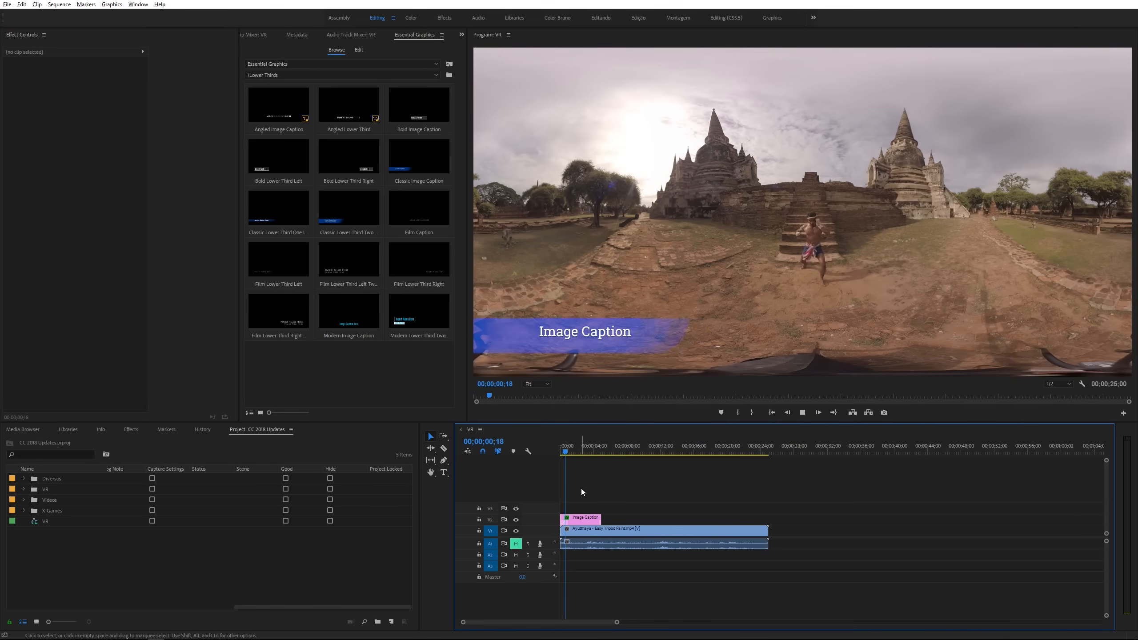
key("space")
Step: Extend the Image Caption clip on V2 to about 14 seconds and move the playhead back to 00;00;00;24
left_click_drag(598, 517, 677, 518)
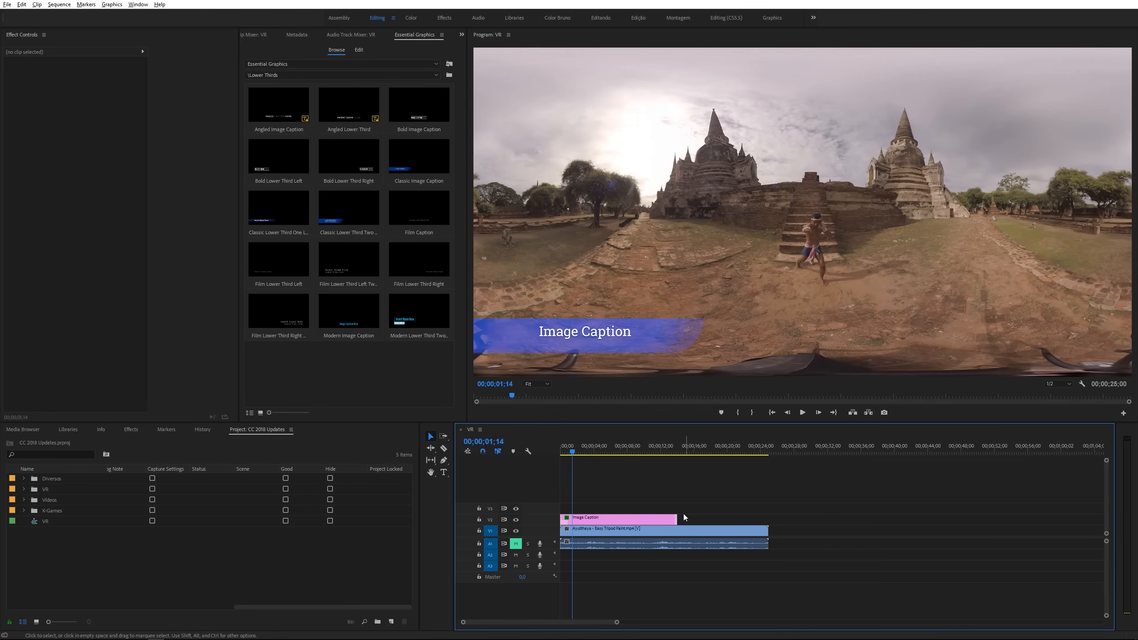
left_click_drag(572, 452, 567, 452)
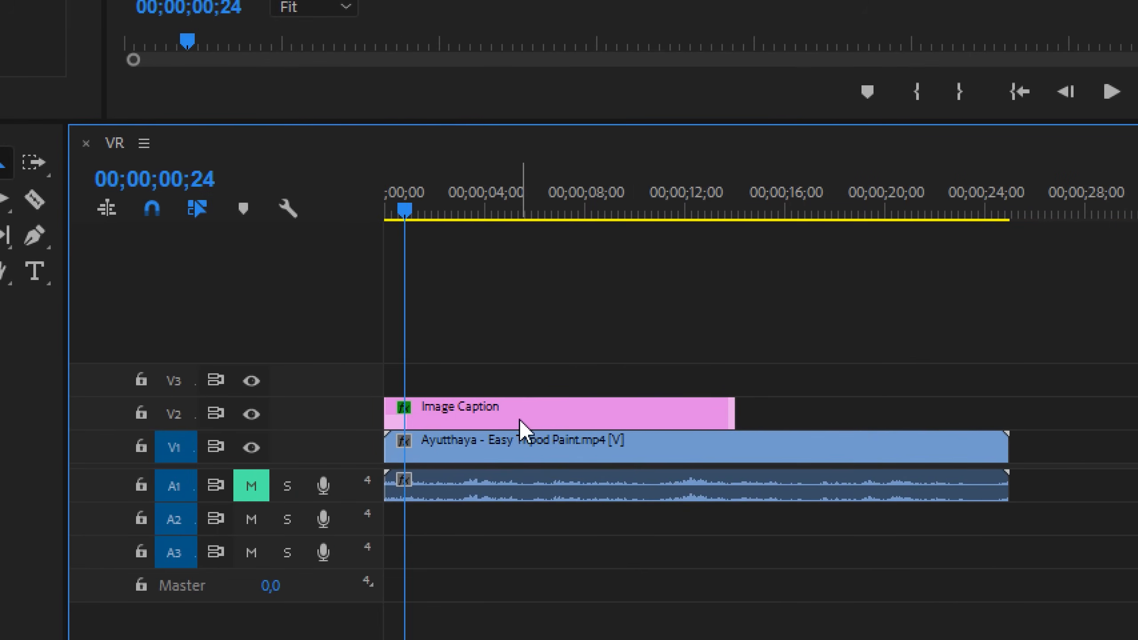
Step: Set the Image Caption graphic's intro duration to about 2 seconds and its outro duration to about 1 second
left_click(519, 421)
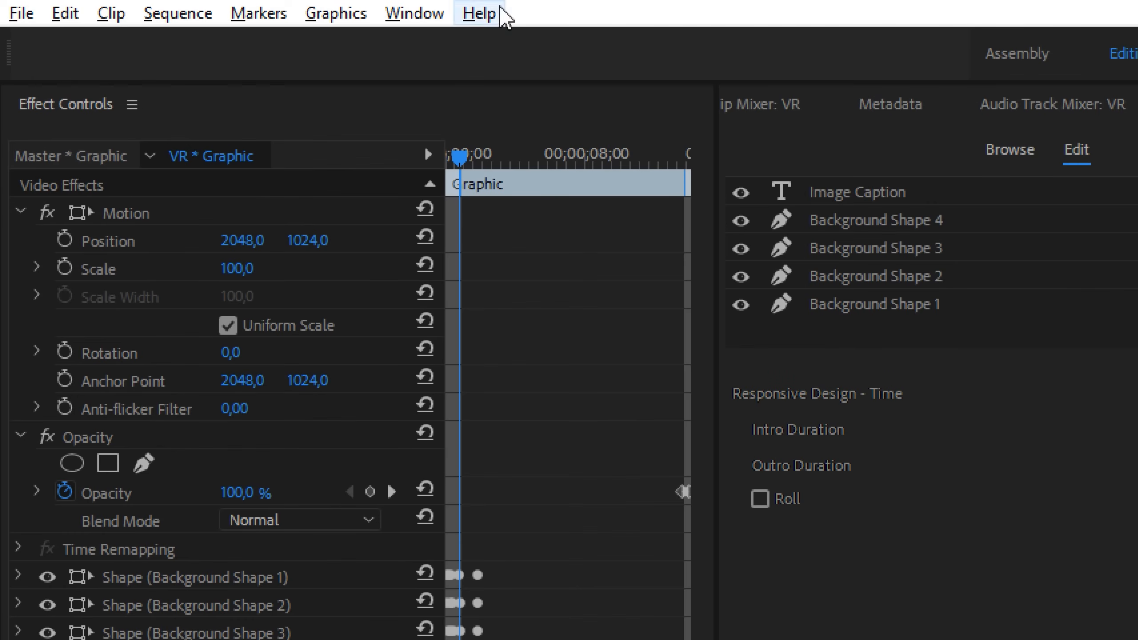
left_click_drag(717, 209, 797, 205)
left_click_drag(519, 155, 595, 156)
left_click_drag(518, 179, 544, 189)
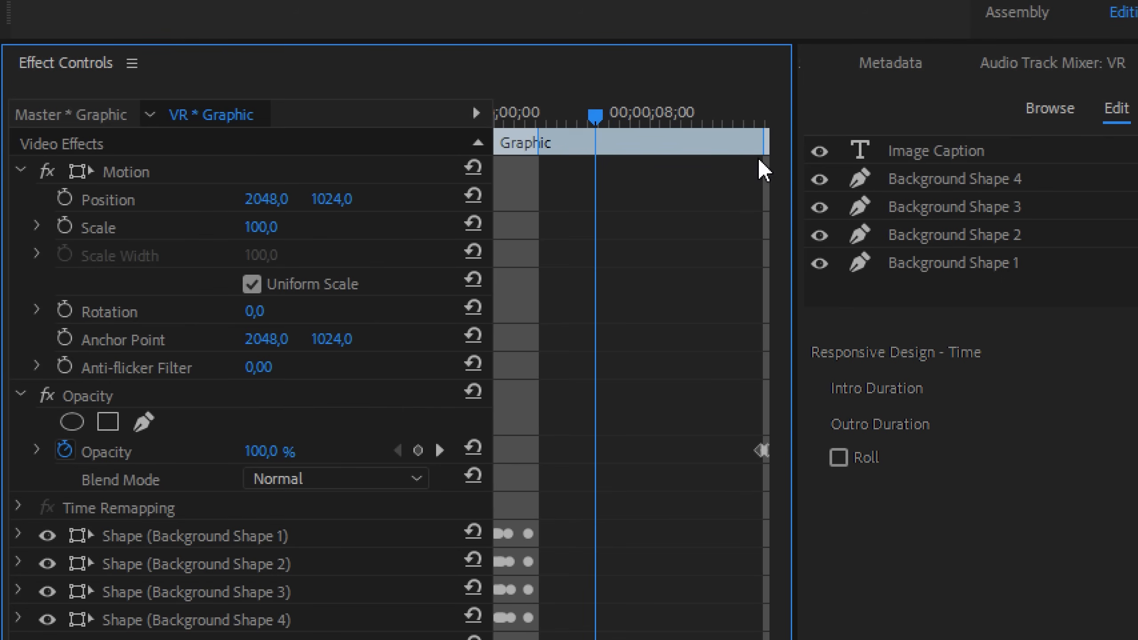
left_click_drag(763, 140, 751, 141)
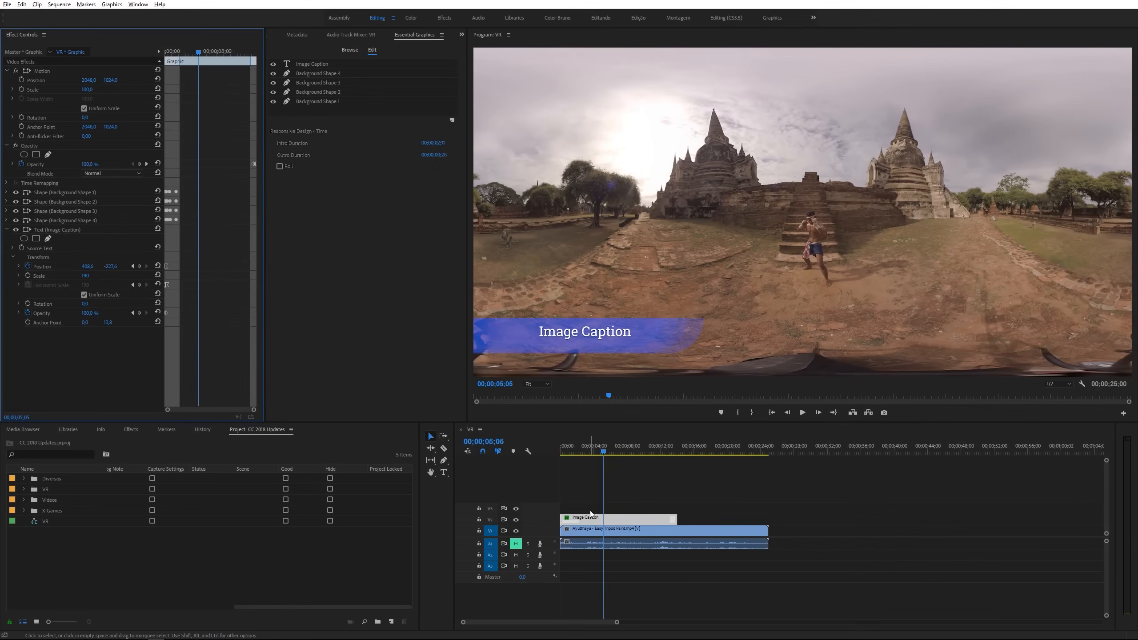
Step: Shorten the Image Caption clip on V2 from its end to about 6 seconds
left_click(594, 519)
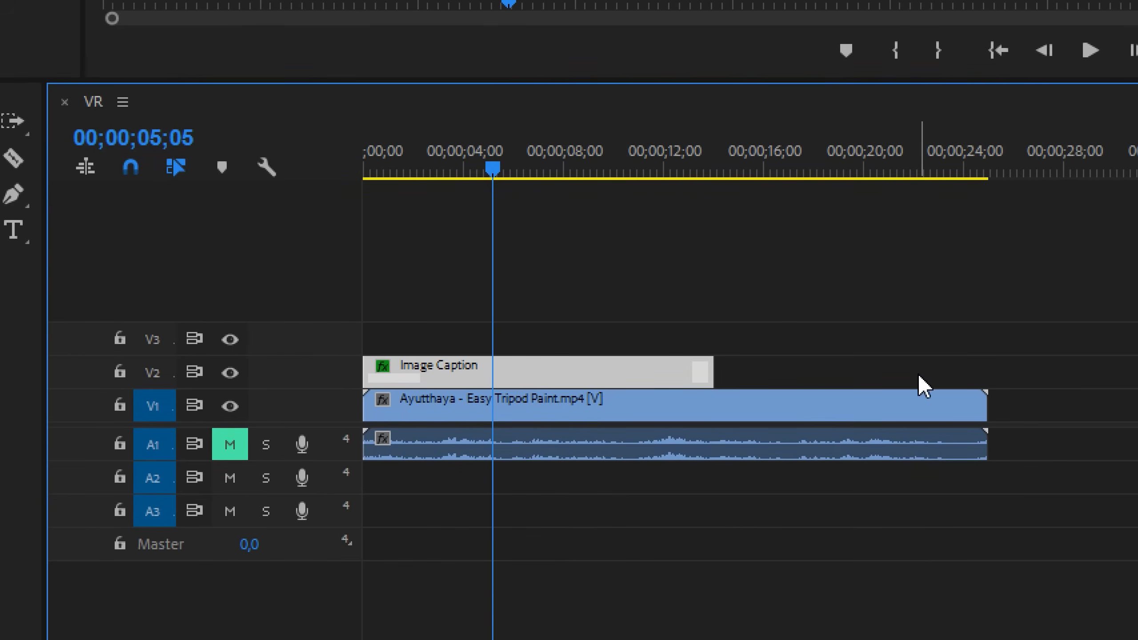
left_click(915, 374)
left_click_drag(735, 368, 513, 379)
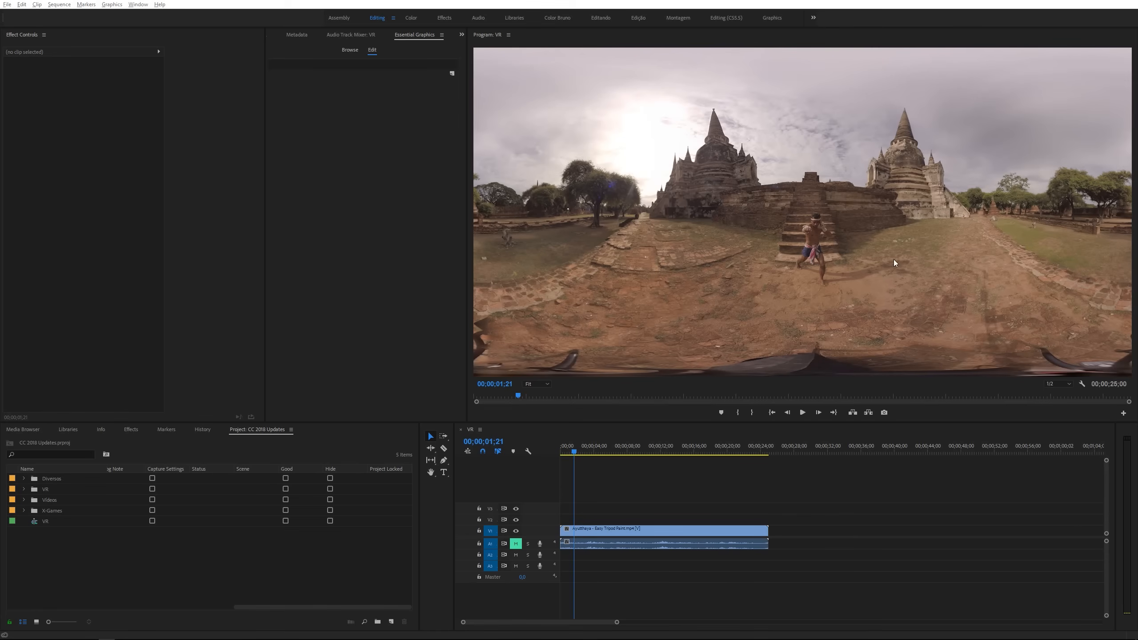
Step: Add a text layer reading Ayutthaya in the lower middle of the video frame at 00;00;01;21
left_click(444, 472)
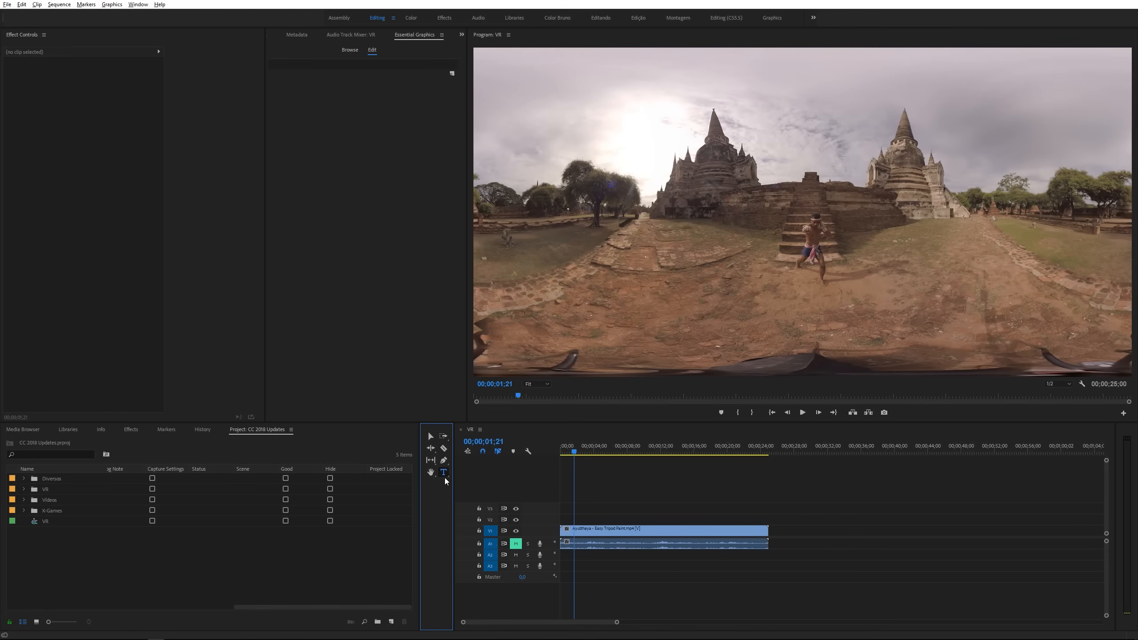
left_click(701, 296)
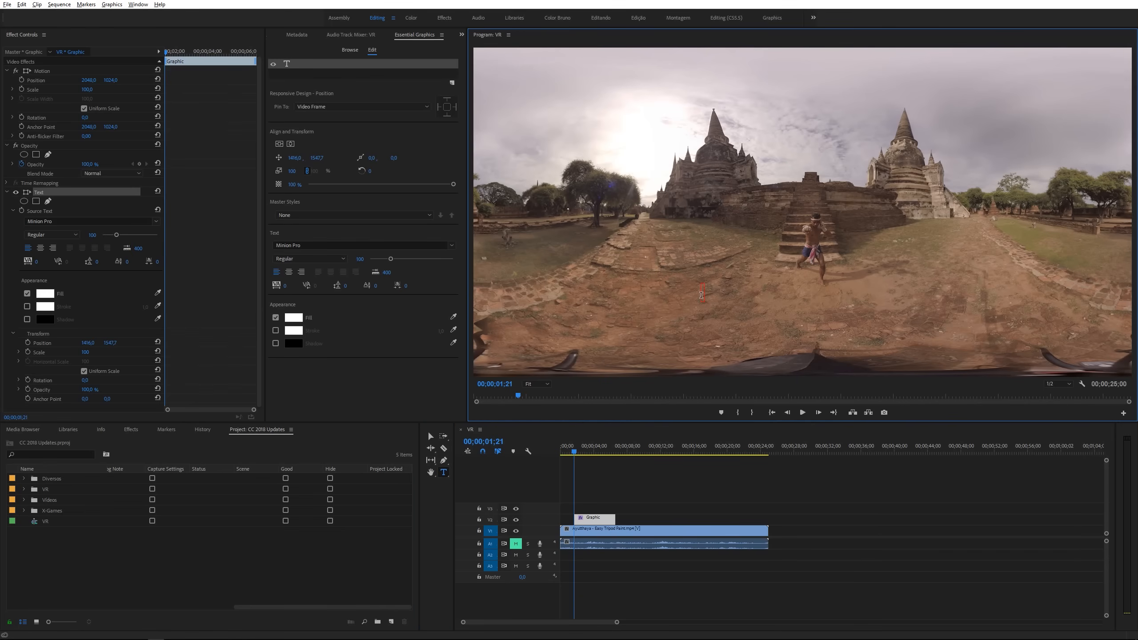
type("Ayutthaya")
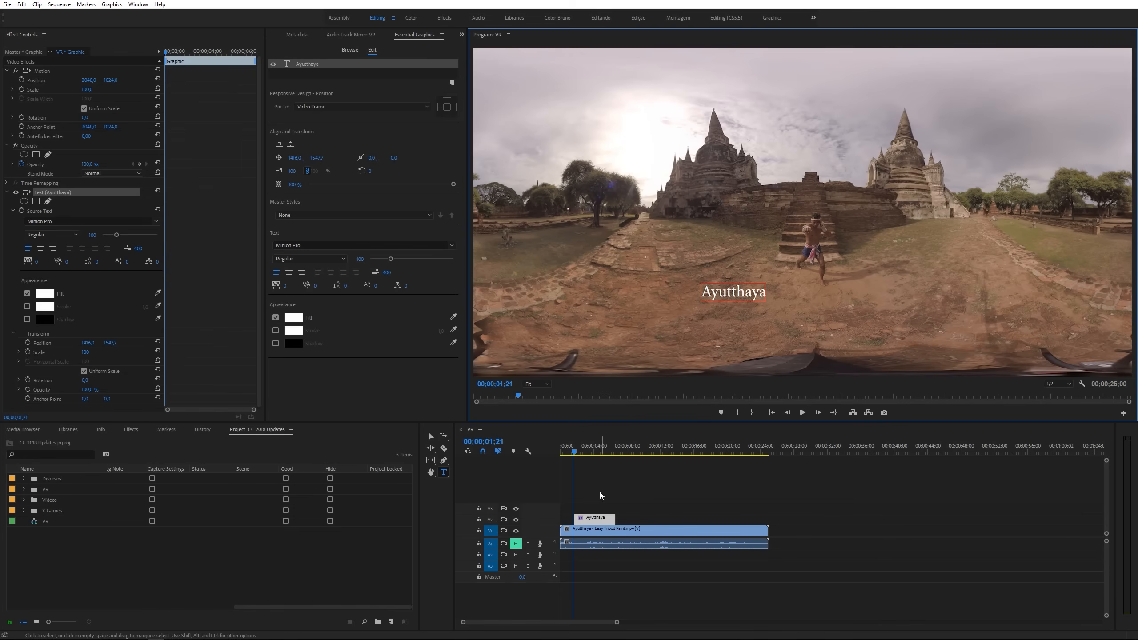
Step: Draw a rectangle around the Ayutthaya text, with its upper-left corner at about 1374, 1437
left_click(444, 460)
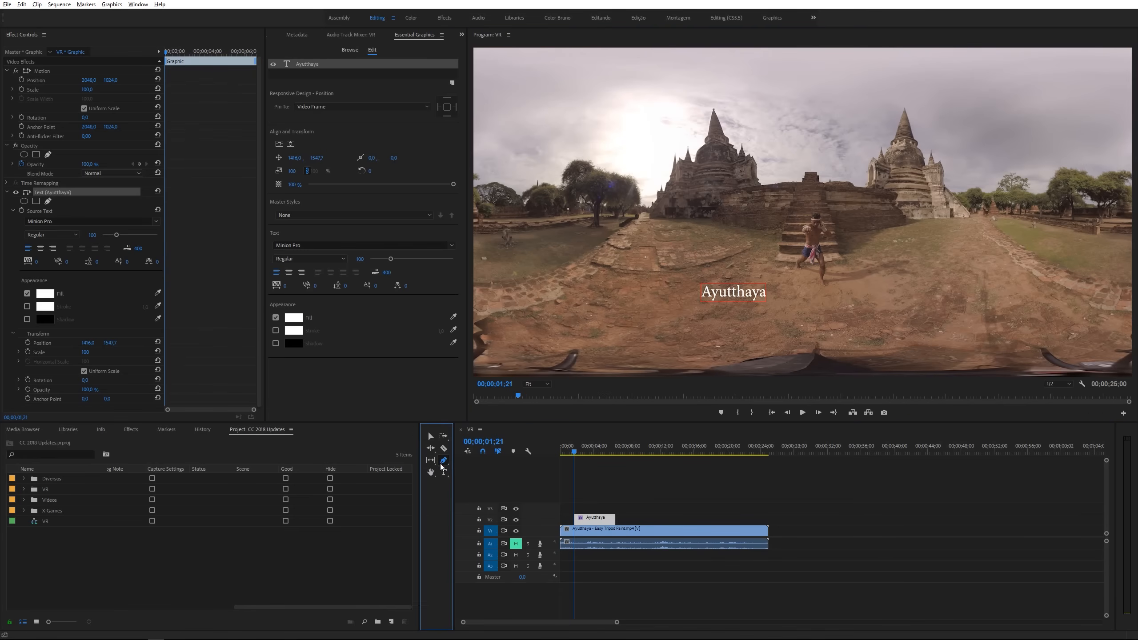
left_click(485, 469)
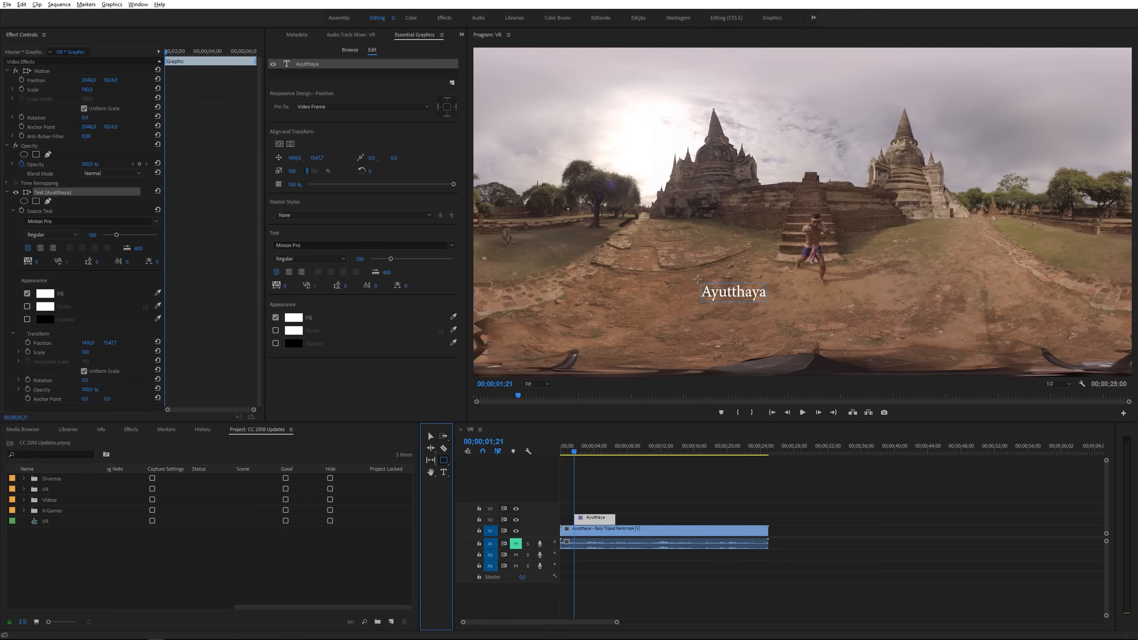
mouse_move(694, 278)
left_mouse_down()
mouse_move(783, 316)
mouse_move(776, 308)
left_mouse_up()
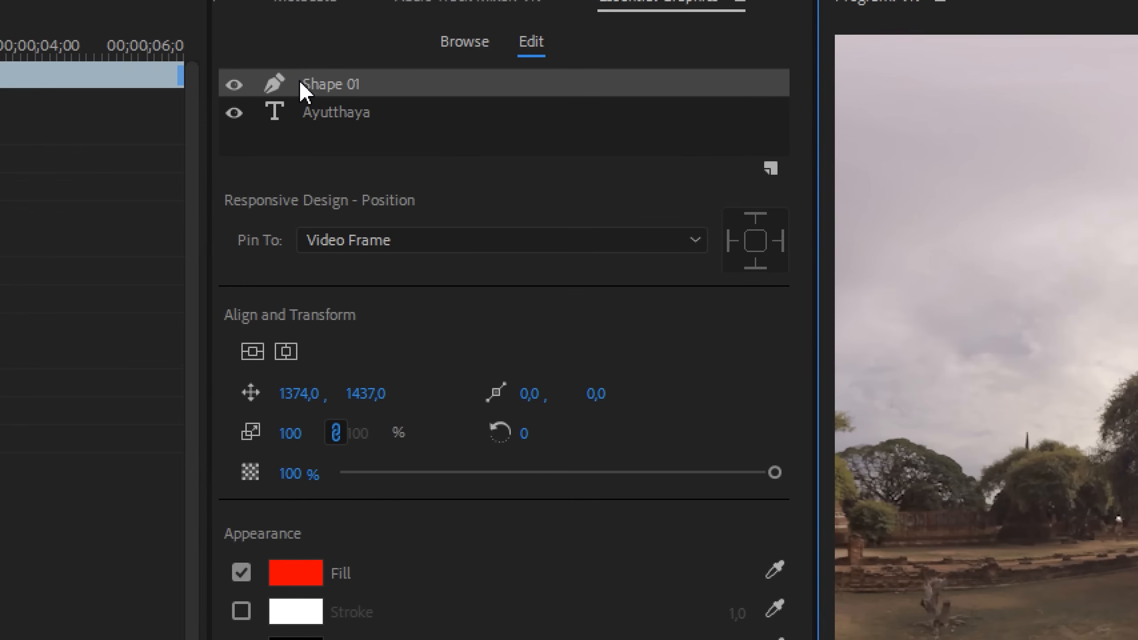
Step: Turn off the red fill of the rectangle around Ayutthaya and give it a white stroke
left_click(334, 104)
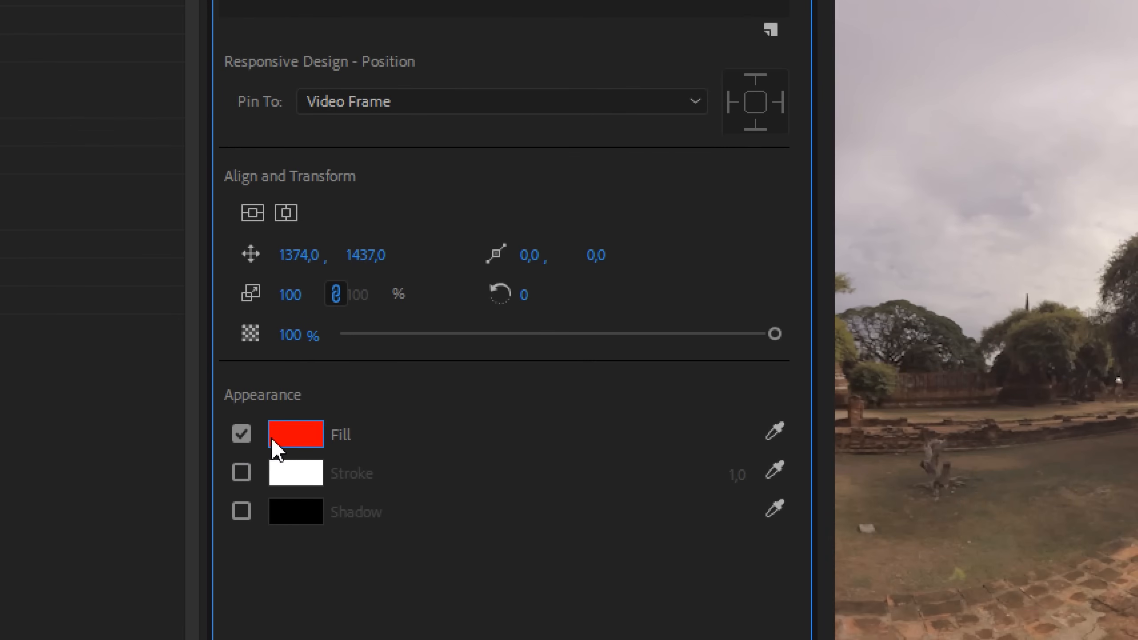
left_click(242, 433)
left_click(242, 473)
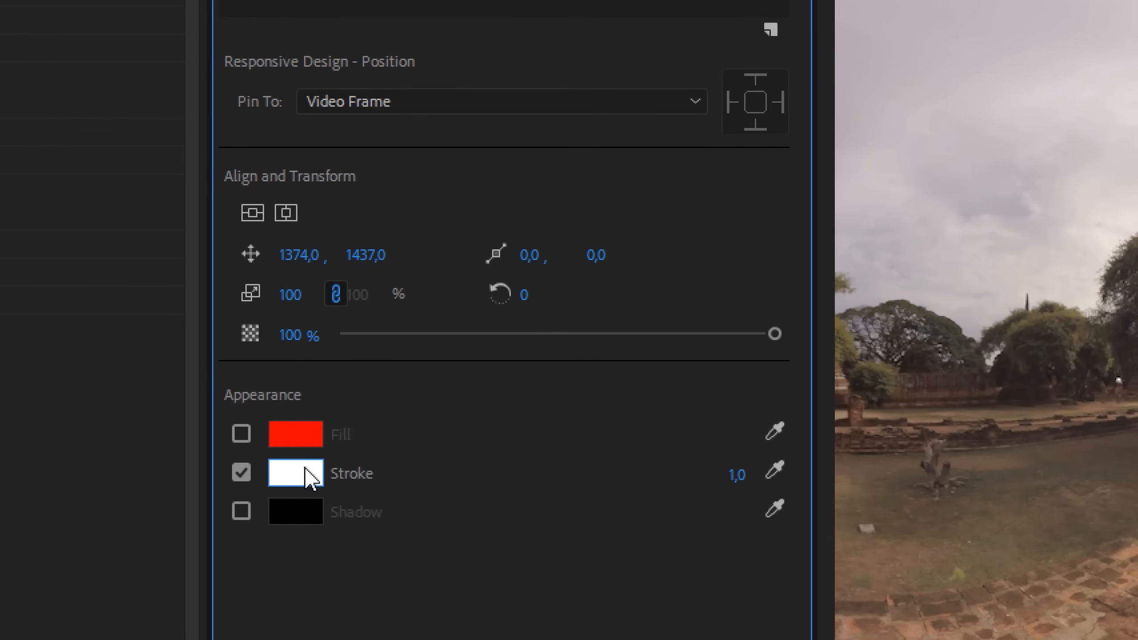
left_click(741, 478)
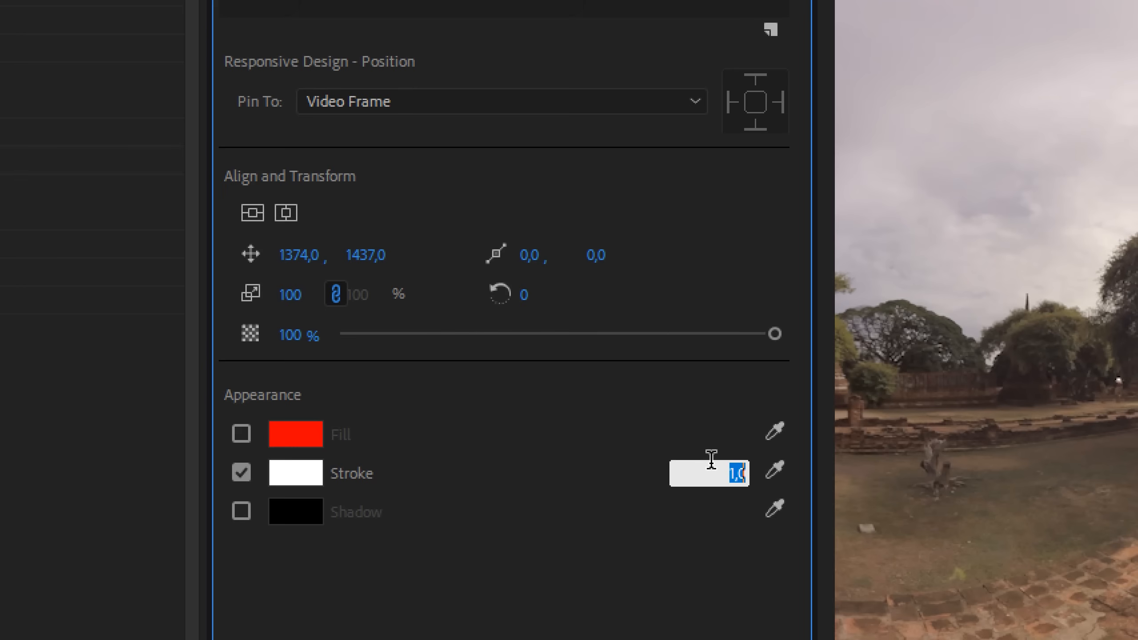
key("Return")
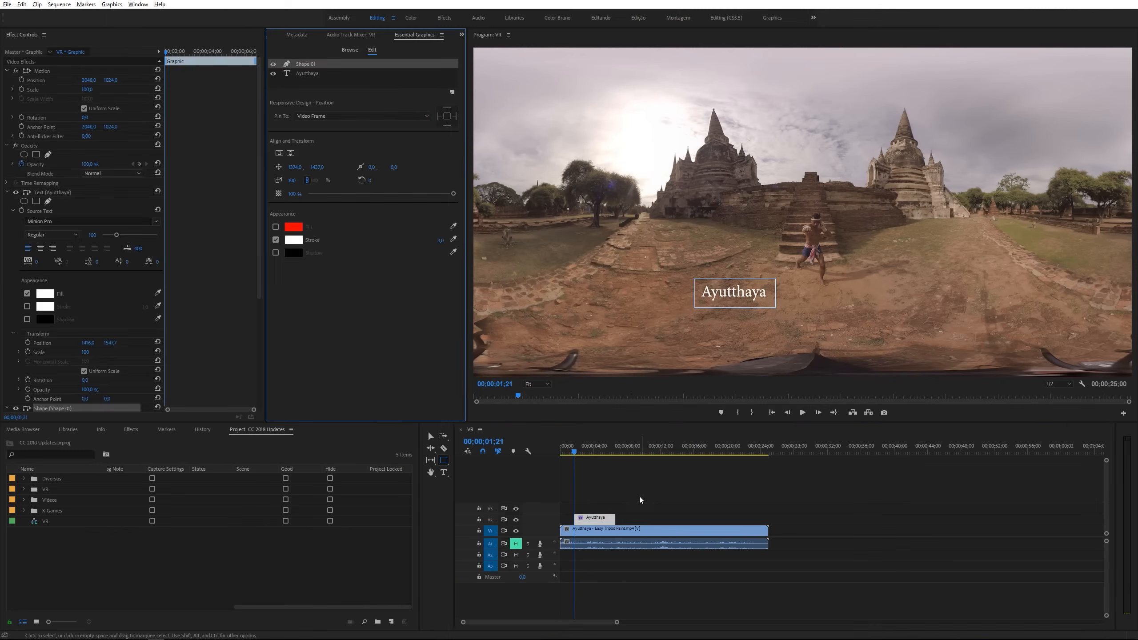
left_click(633, 500)
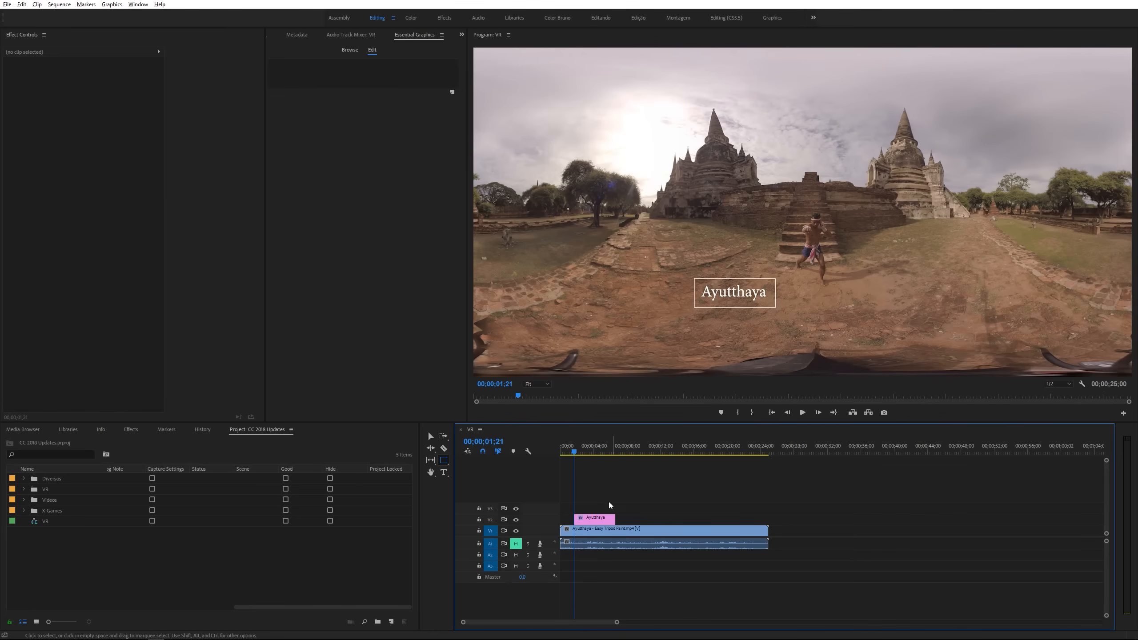
Step: Pin the Shape 01 layer to the Ayutthaya text layer on all four sides
left_click(600, 520)
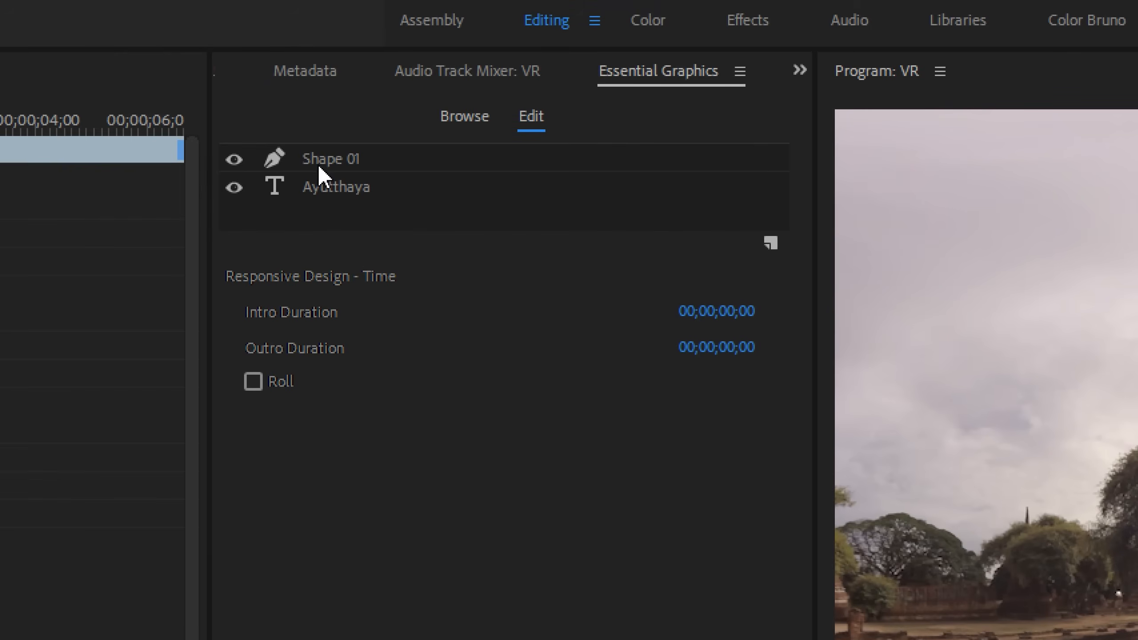
left_click(341, 162)
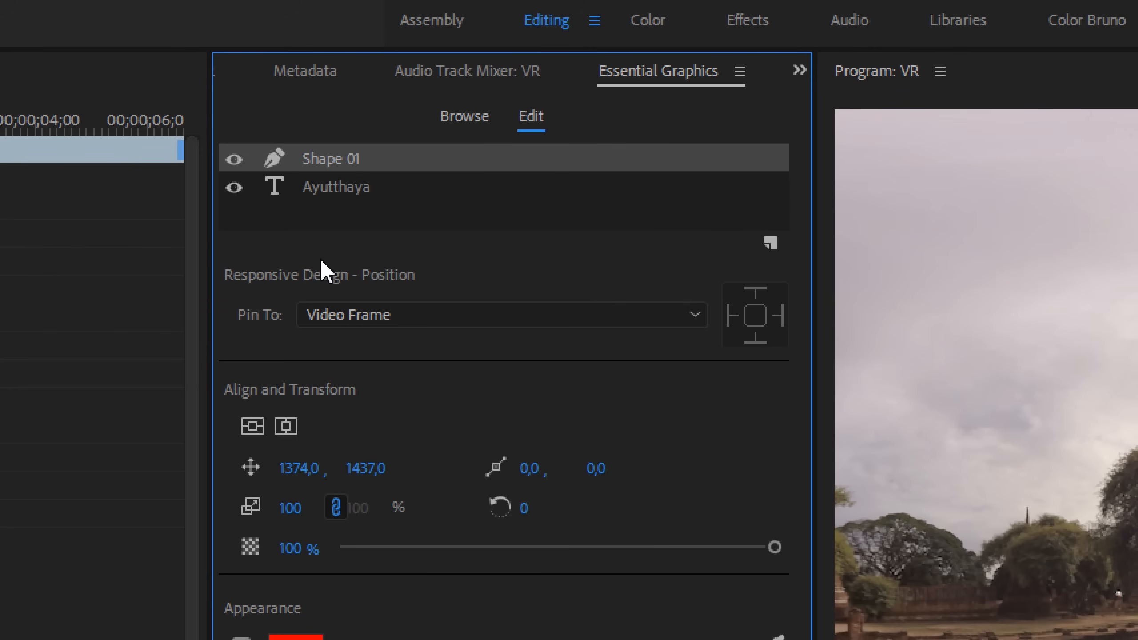
left_click(337, 317)
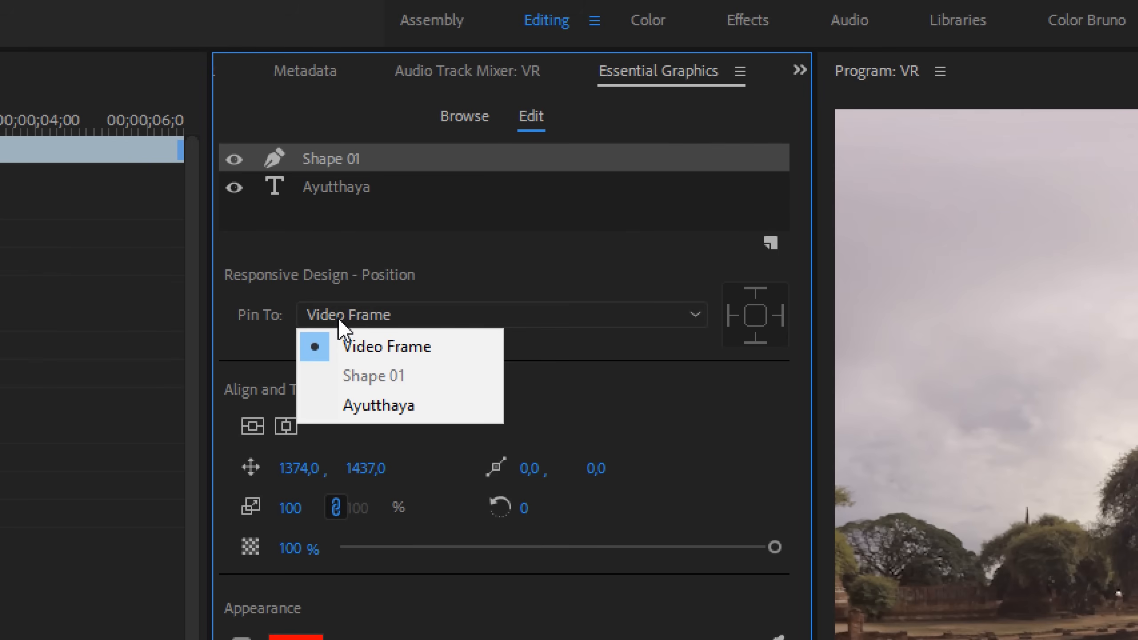
left_click(374, 406)
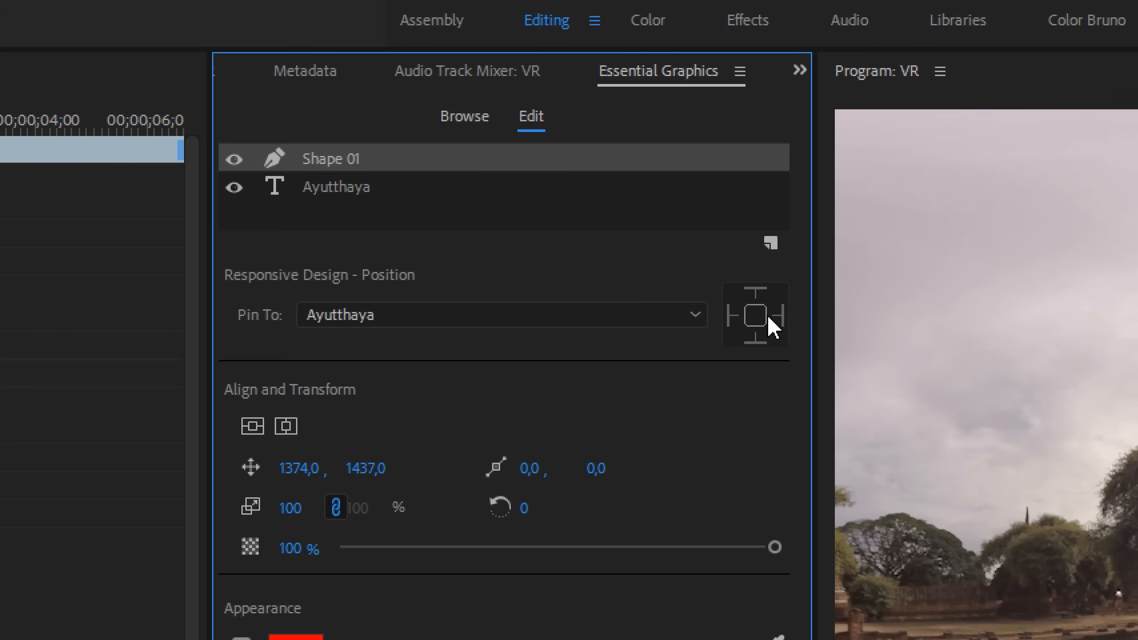
left_click(754, 316)
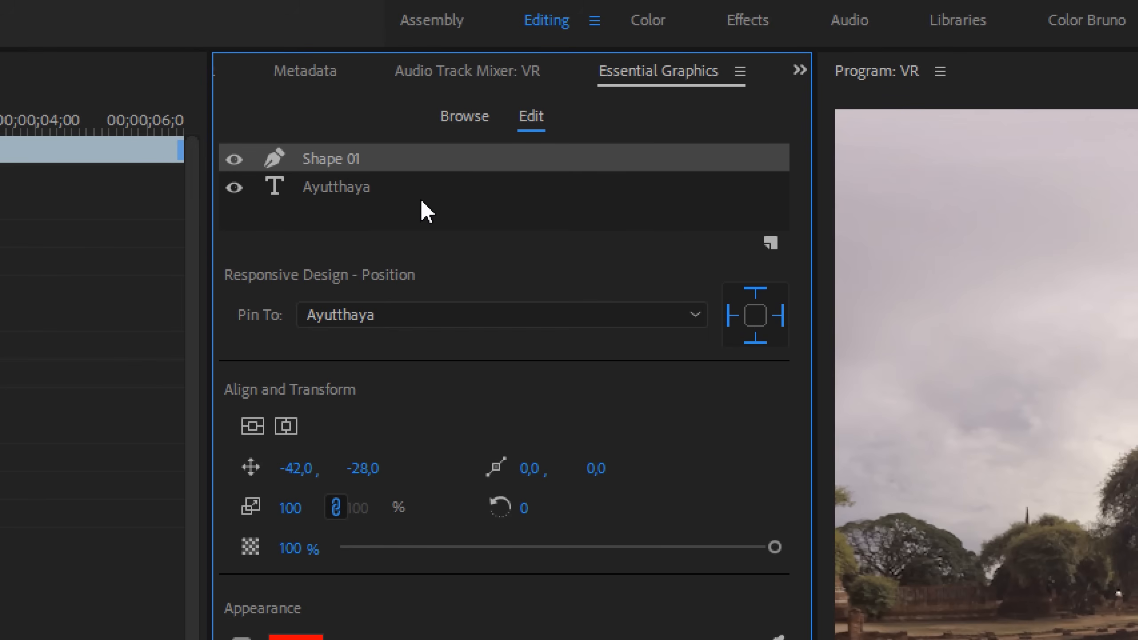
Step: Center-align the Ayutthaya text and center its layer horizontally and vertically in the video frame
left_click(333, 189)
scroll(358, 404, "down", 5)
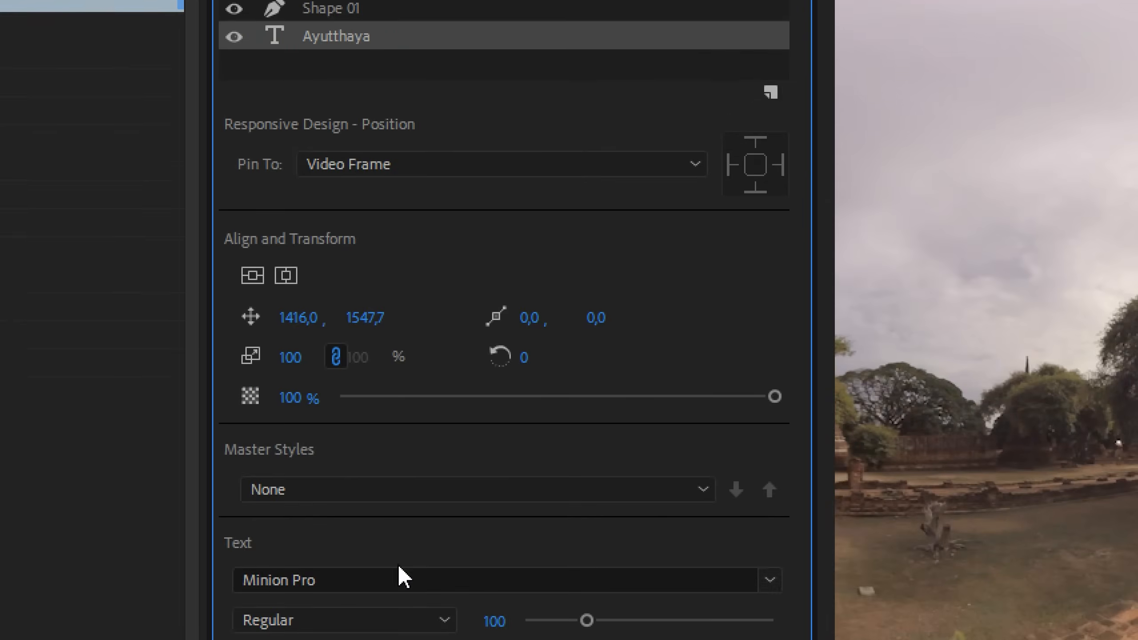
scroll(345, 574, "down", 5)
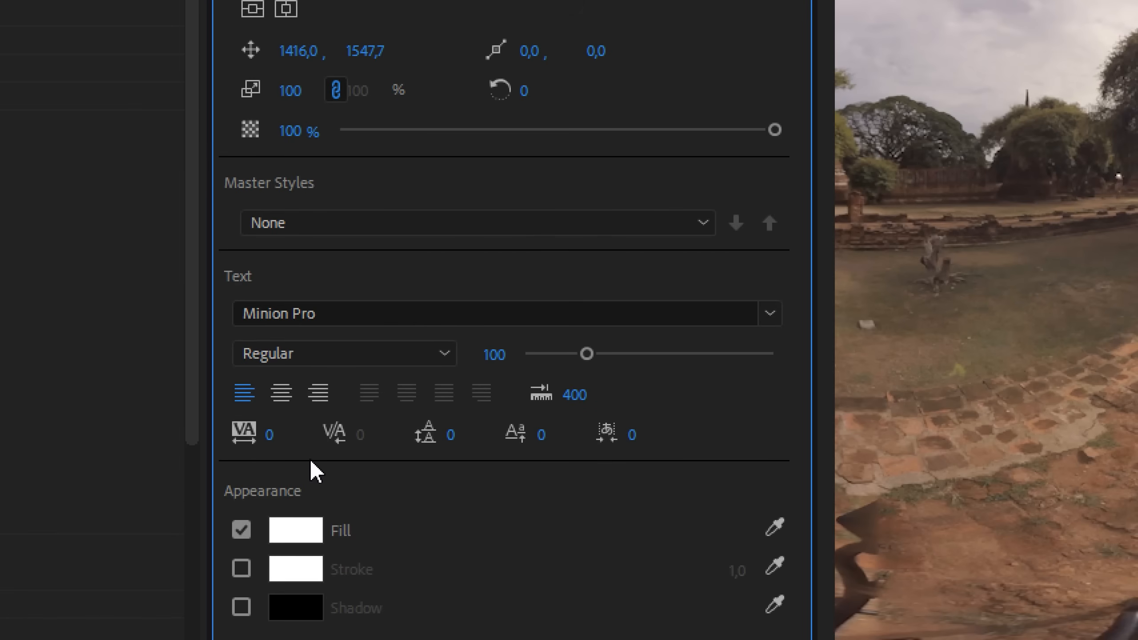
left_click(286, 394)
scroll(297, 81, "up", 5)
left_click(252, 247)
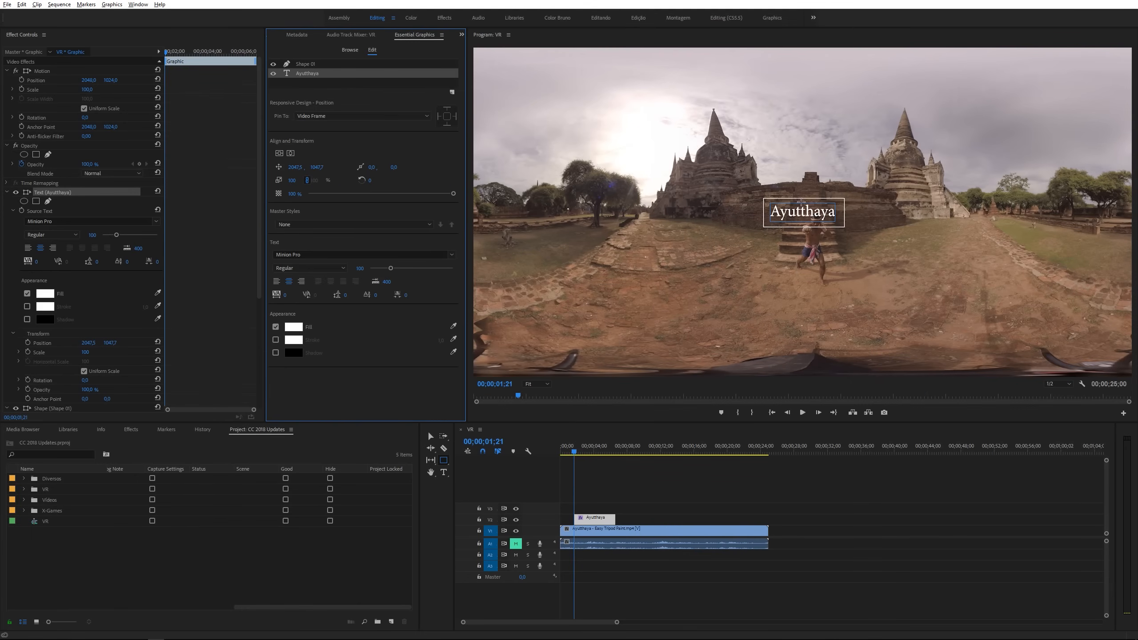
Step: Extend the title text to read Ayutthaya - Tailândia
left_click(444, 473)
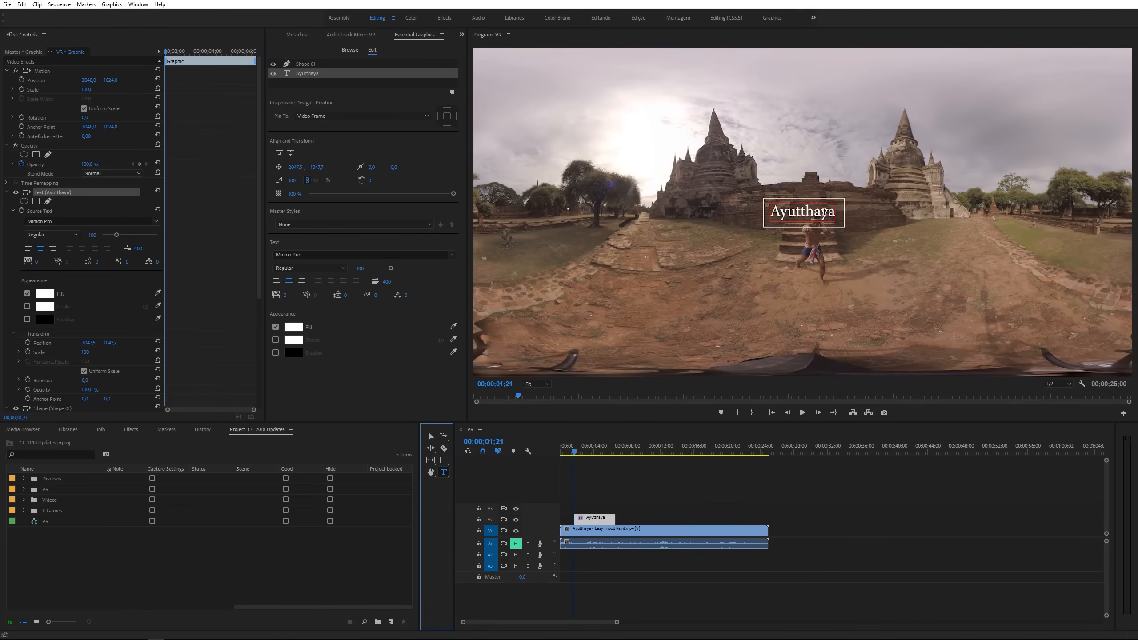
left_click(832, 212)
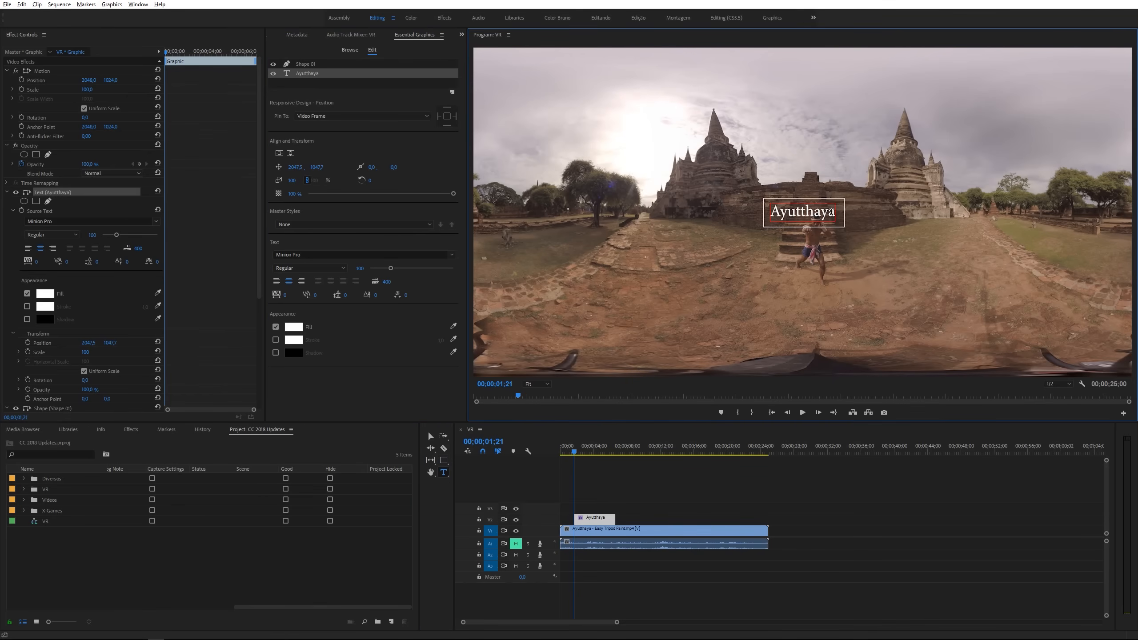
double_click(826, 213)
key("Escape")
type("- Tailândia")
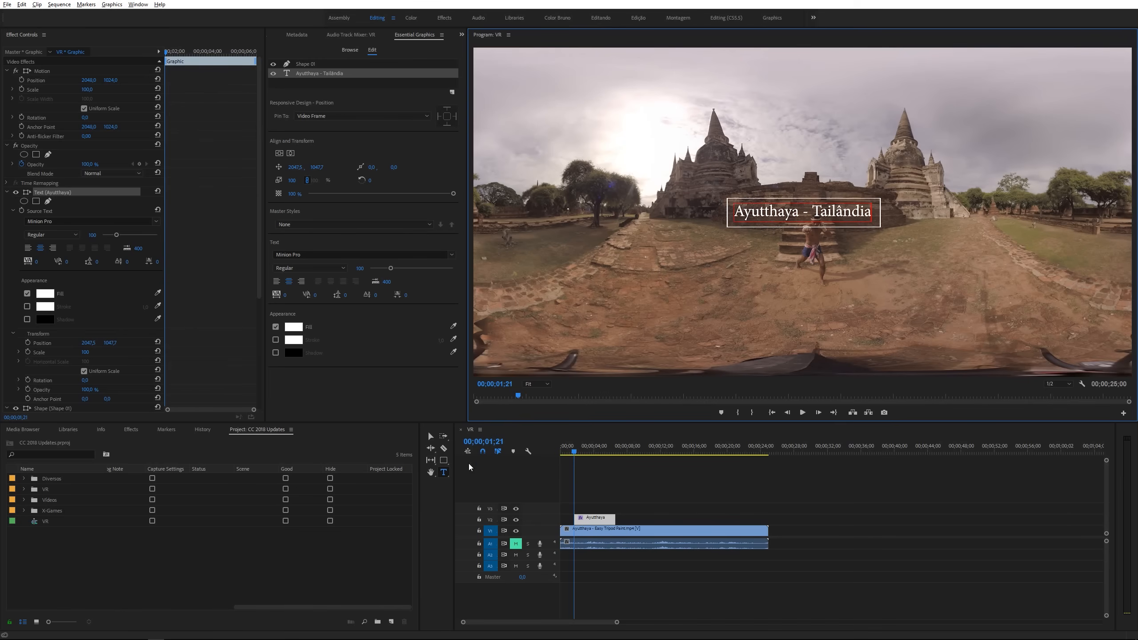
left_click(430, 436)
left_click(672, 498)
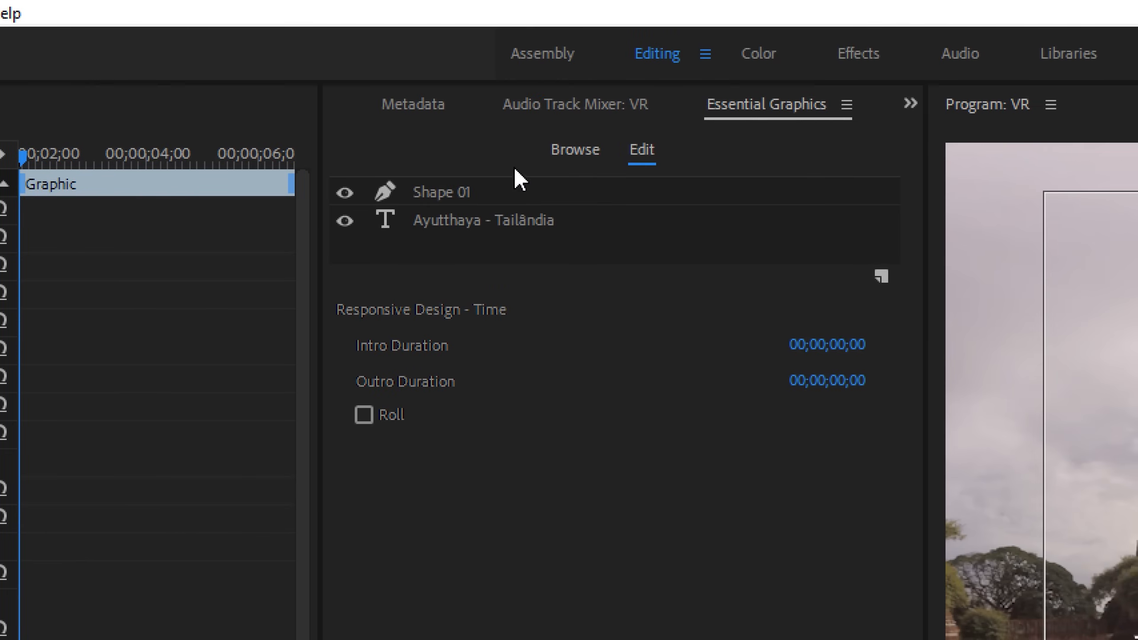
Step: Pin the Ayutthaya - Tailândia text layer to the bottom edge of the video frame
left_click(447, 193)
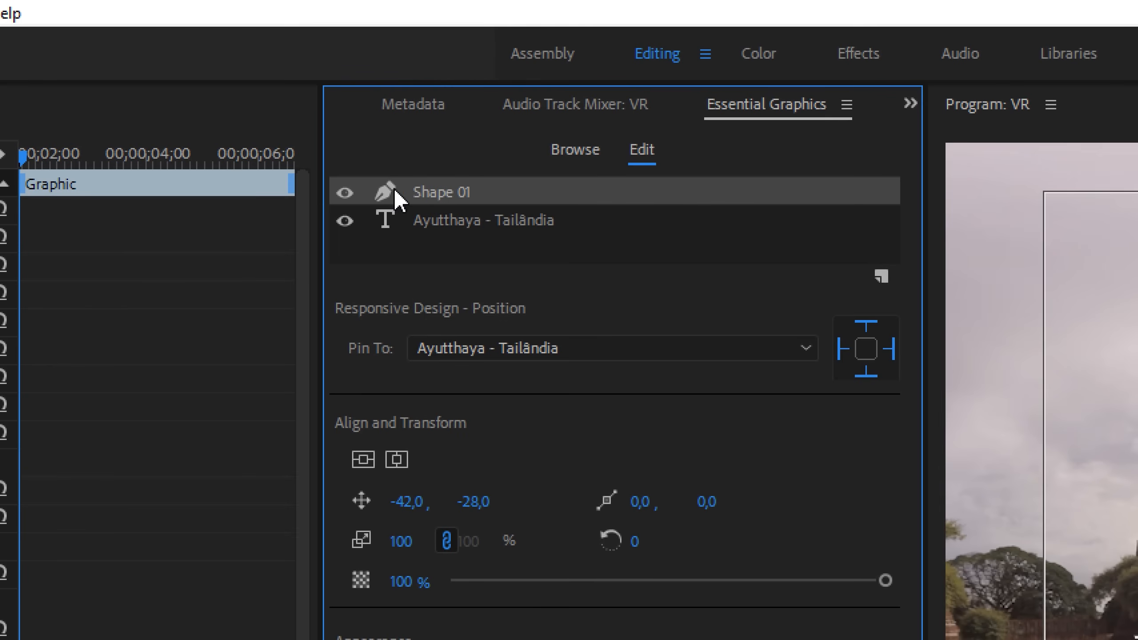
left_click(450, 214)
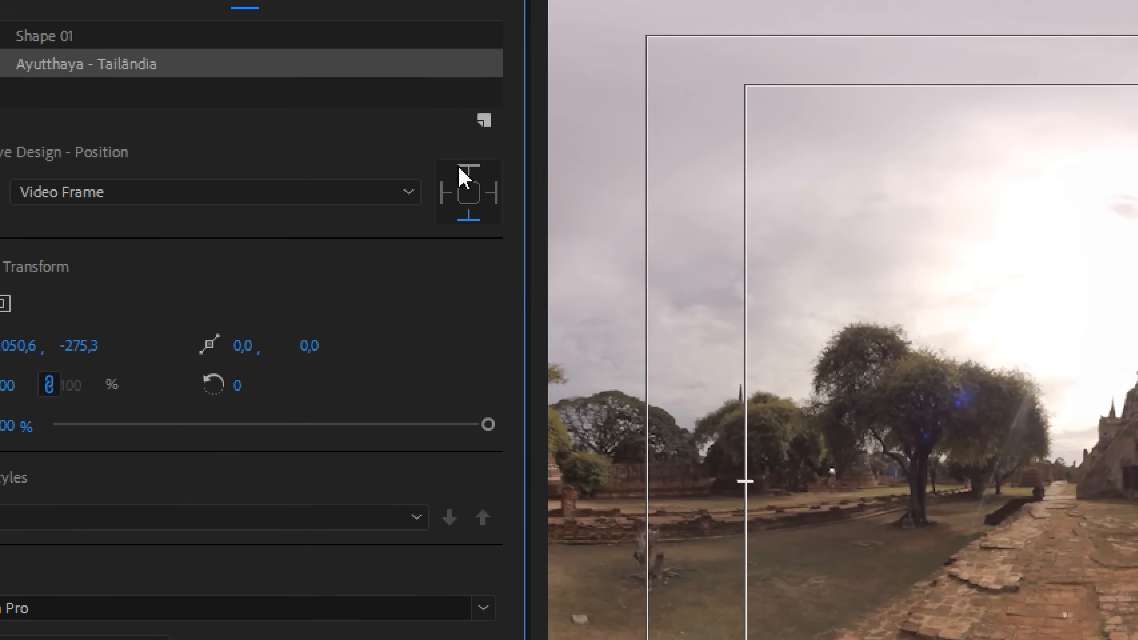
left_click(466, 197)
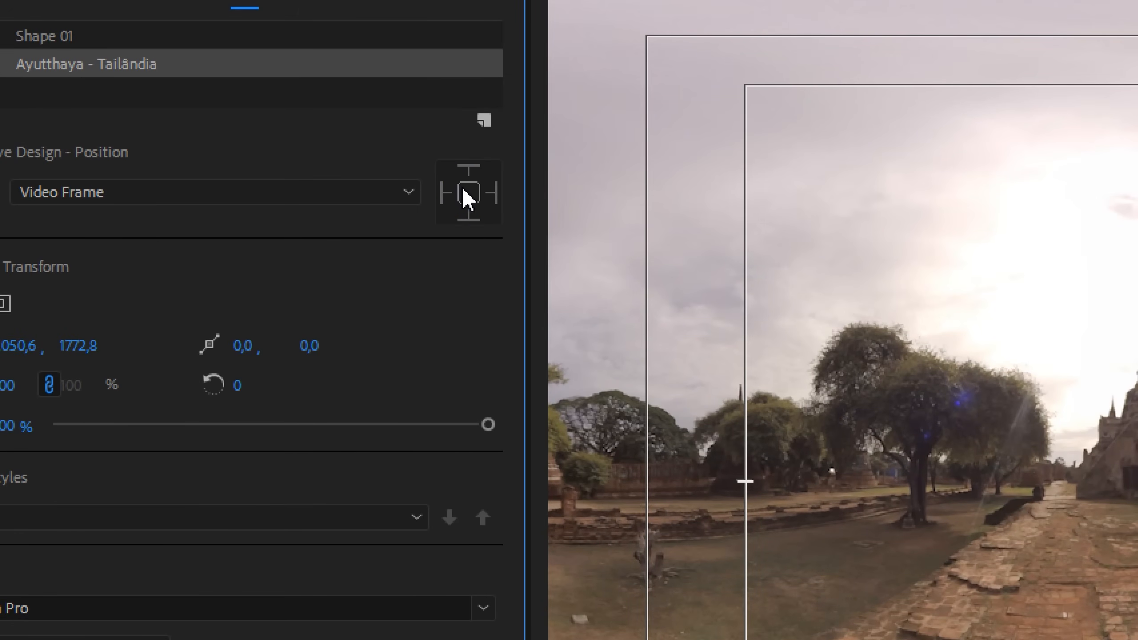
left_click(467, 219)
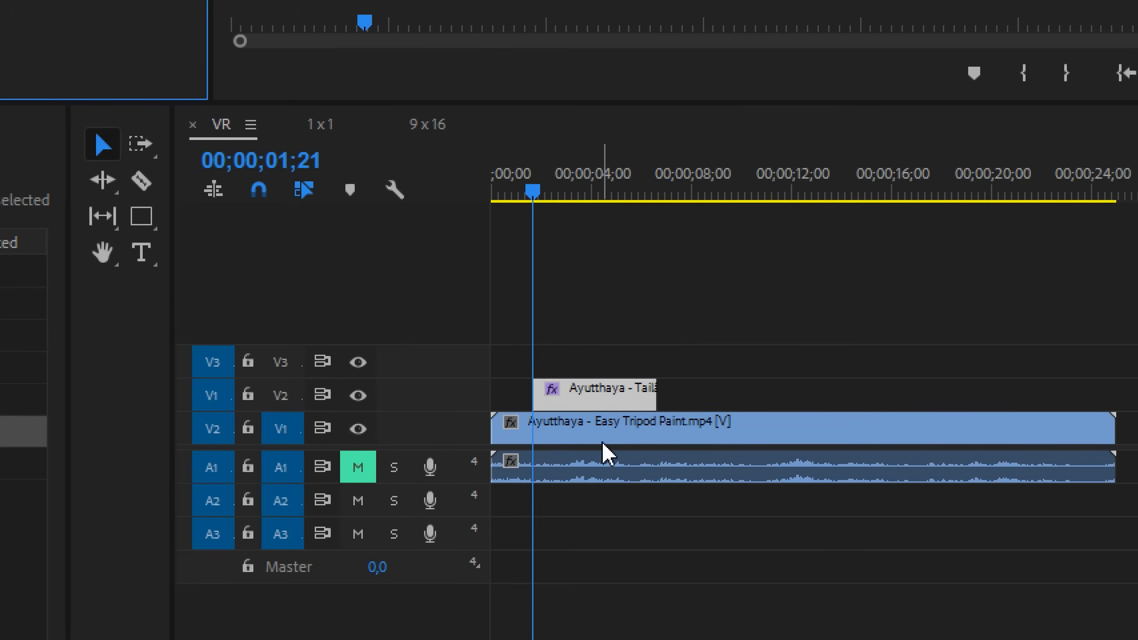
Step: Start exporting the title clip on V2 as a Motion Graphics template with Essential Graphics as its destination
right_click(592, 517)
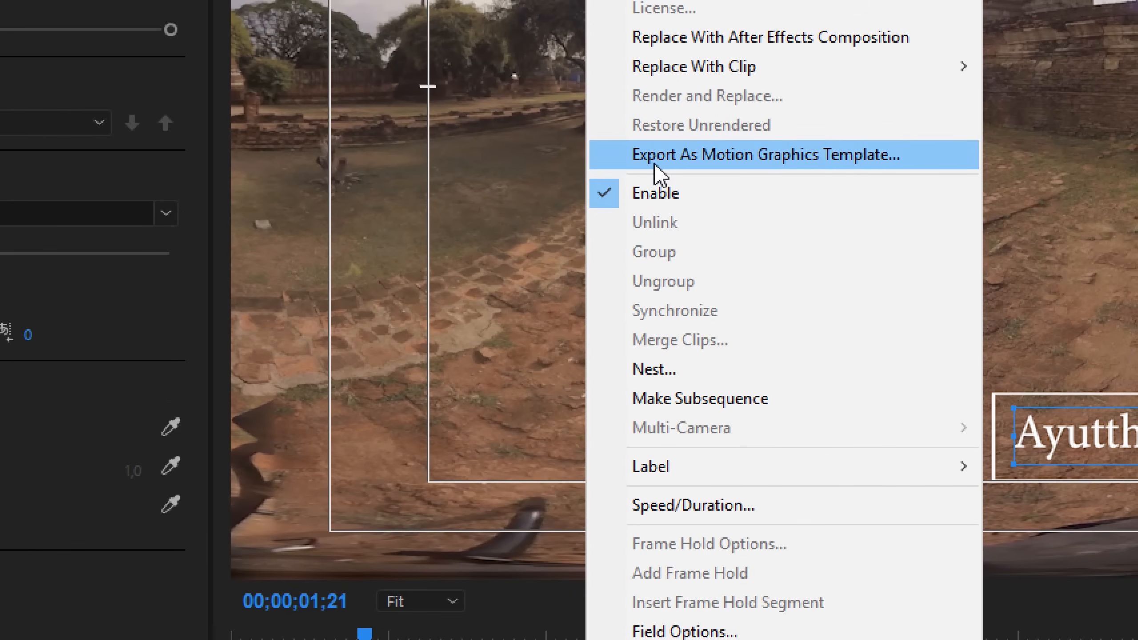
left_click(811, 166)
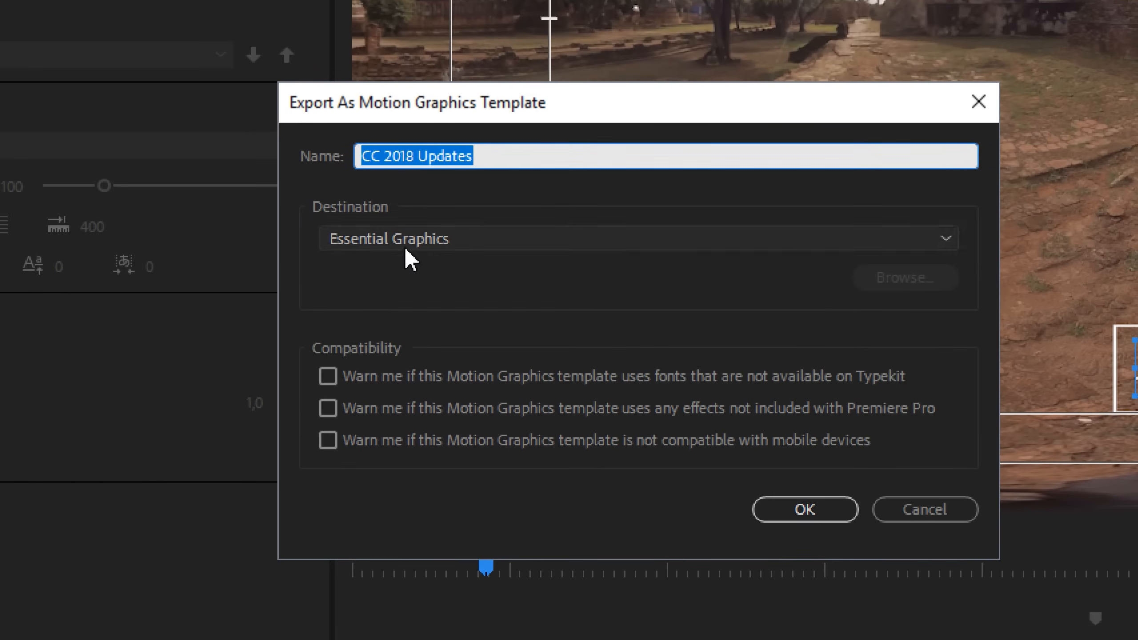
left_click(419, 242)
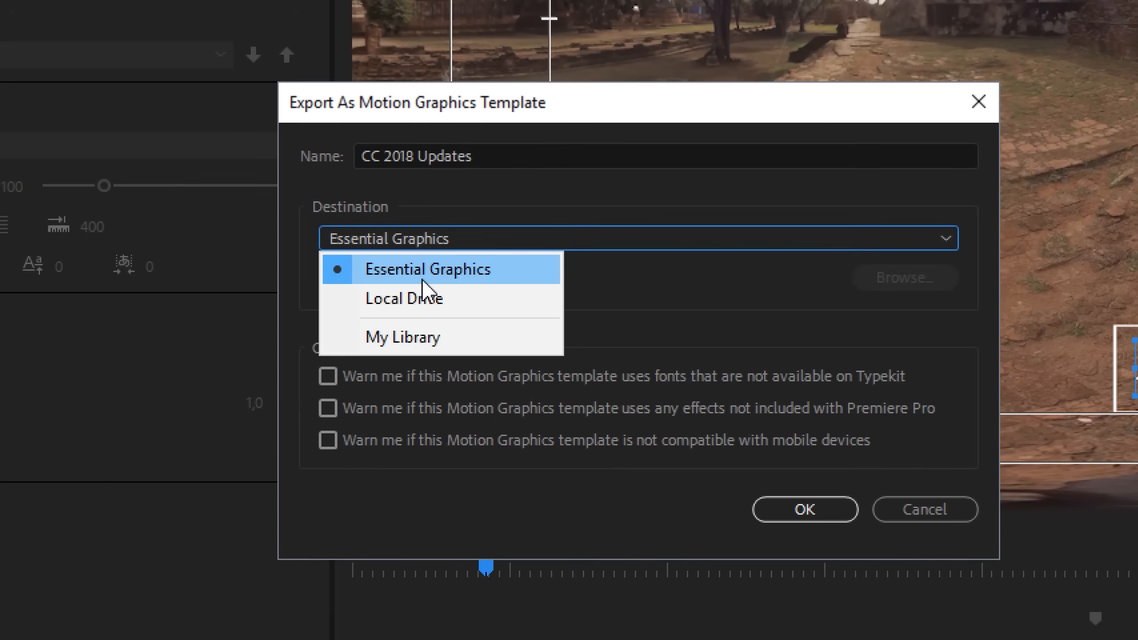
left_click(394, 297)
left_click(424, 246)
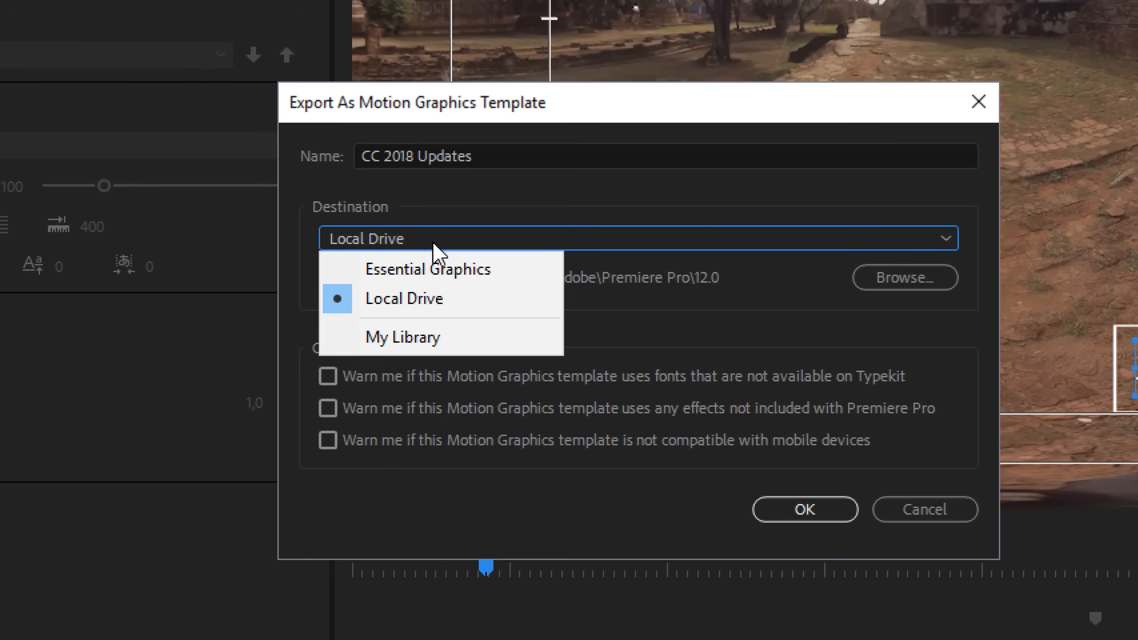
left_click(452, 341)
left_click(419, 242)
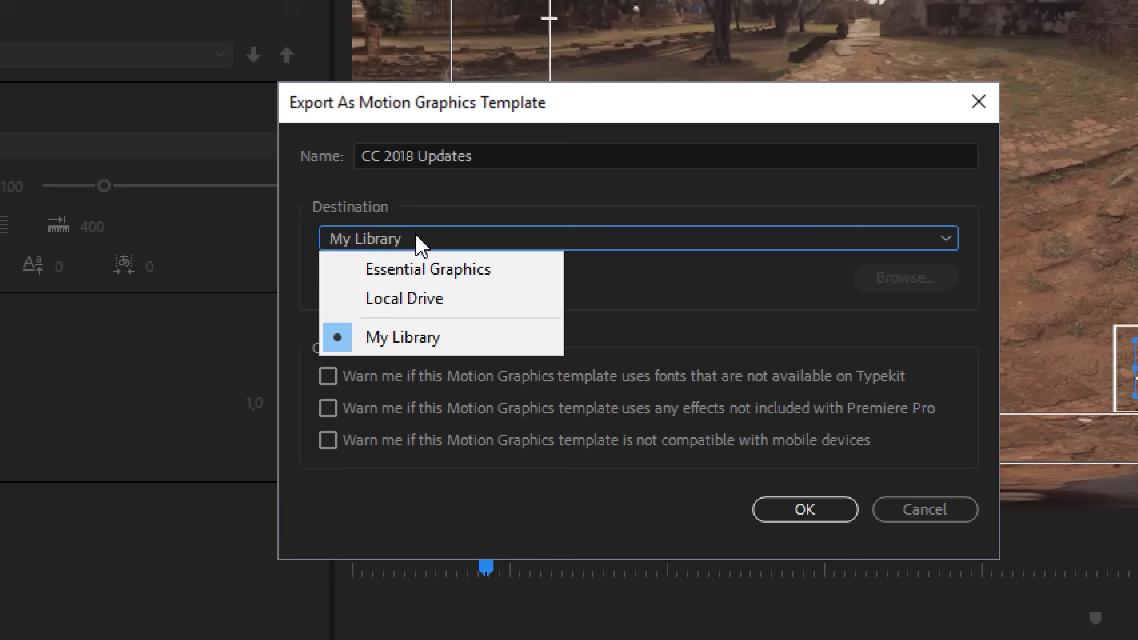
left_click(444, 274)
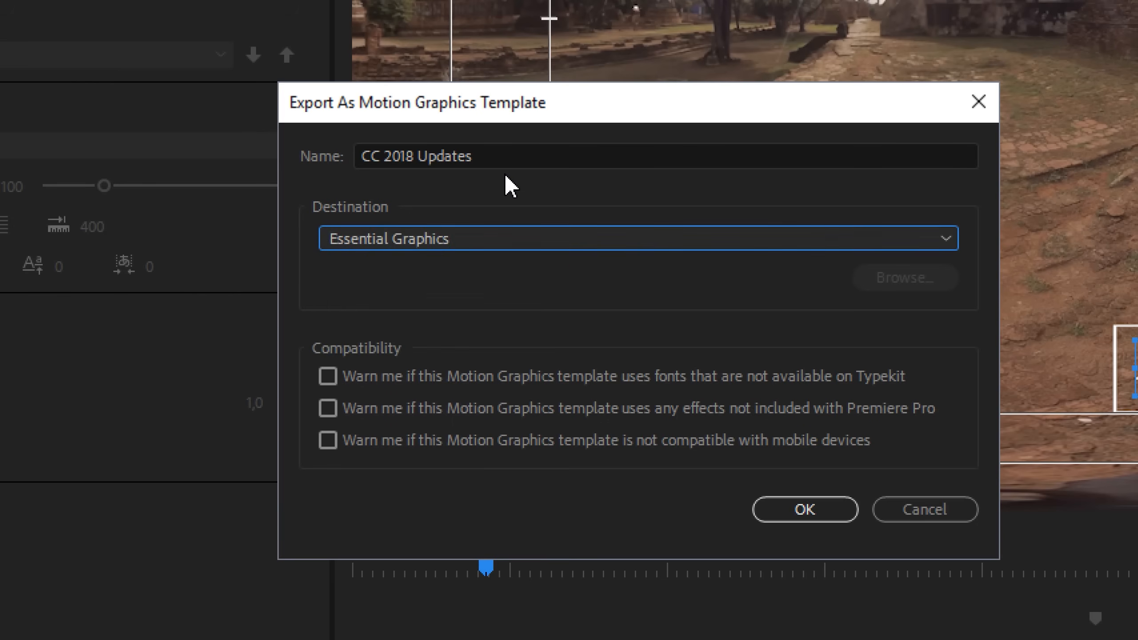
Step: Name the Motion Graphics template Exemplo aula and export it
left_click_drag(493, 156, 380, 155)
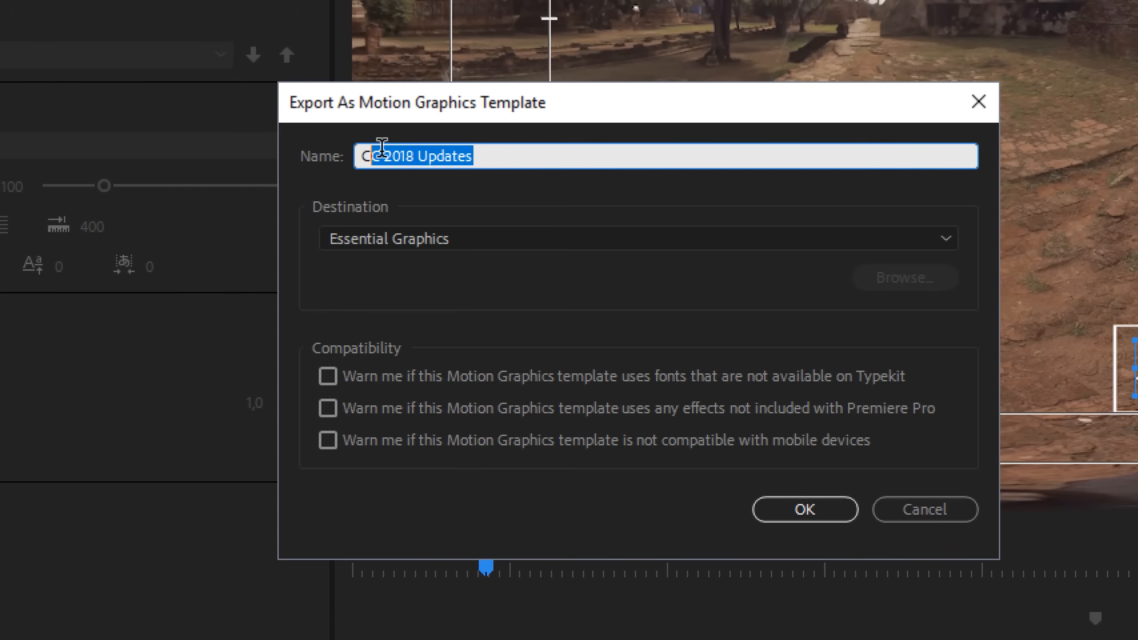
key("BackSpace")
key("BackSpace")
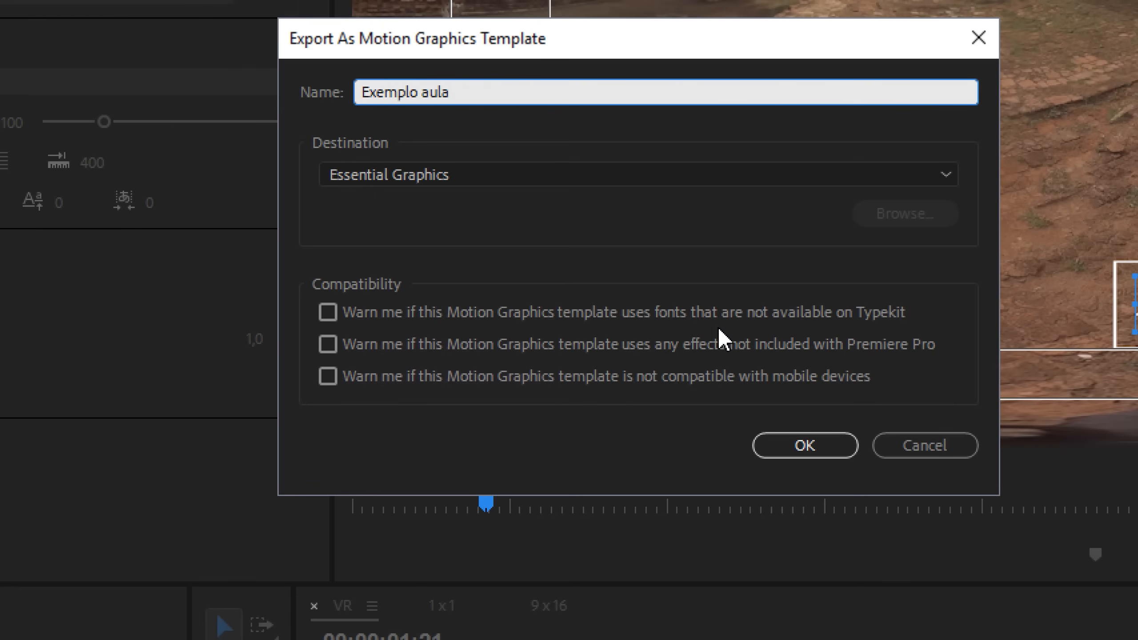
left_click(781, 457)
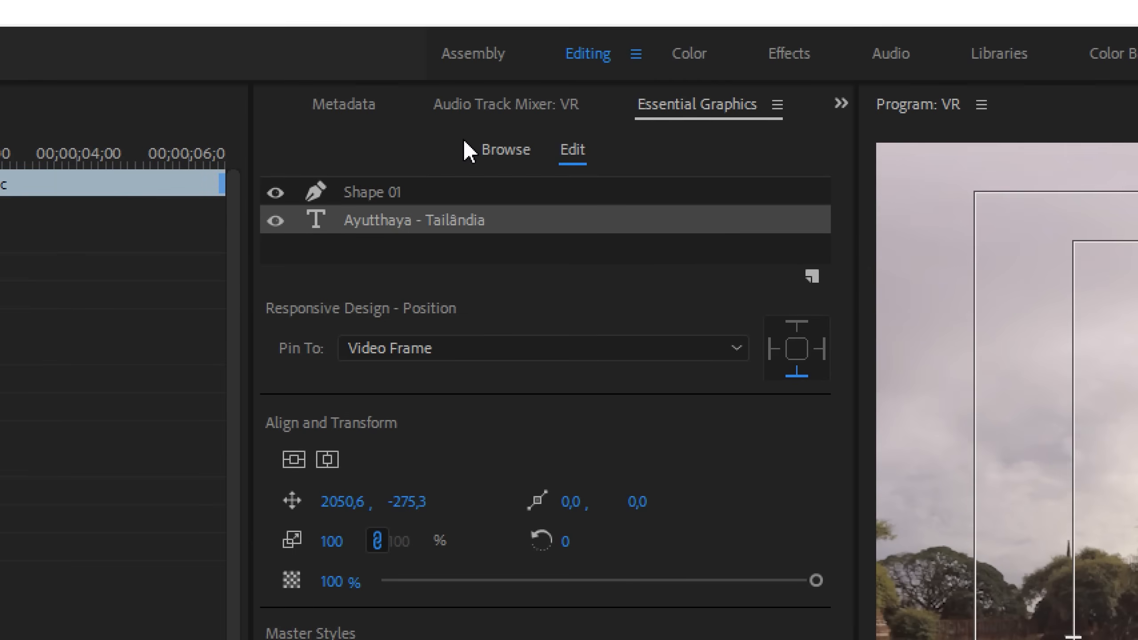
Step: Place the Exemplo aula template from the Essential Graphics root folder at the start of V1 in the 1x1 sequence and show its first frame
left_click(348, 51)
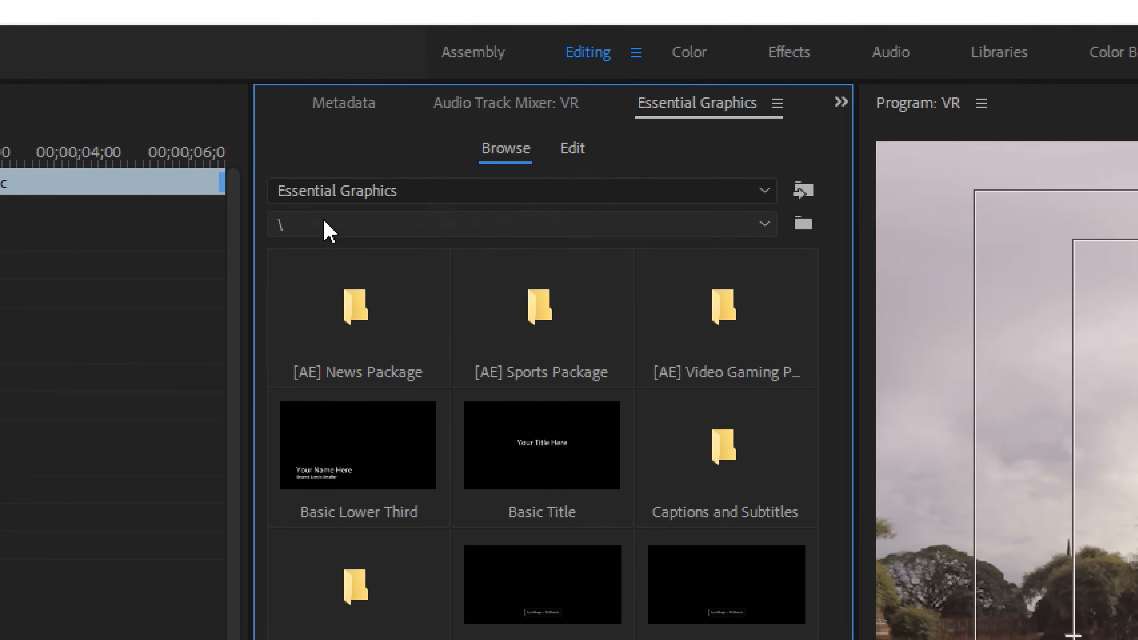
left_click(323, 225)
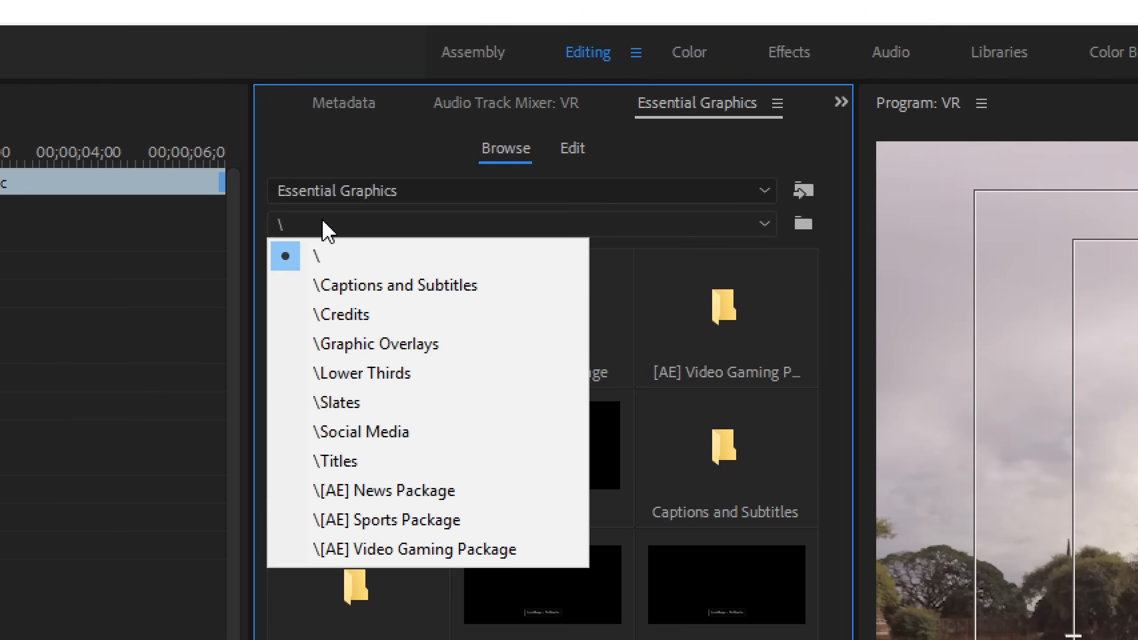
left_click(331, 260)
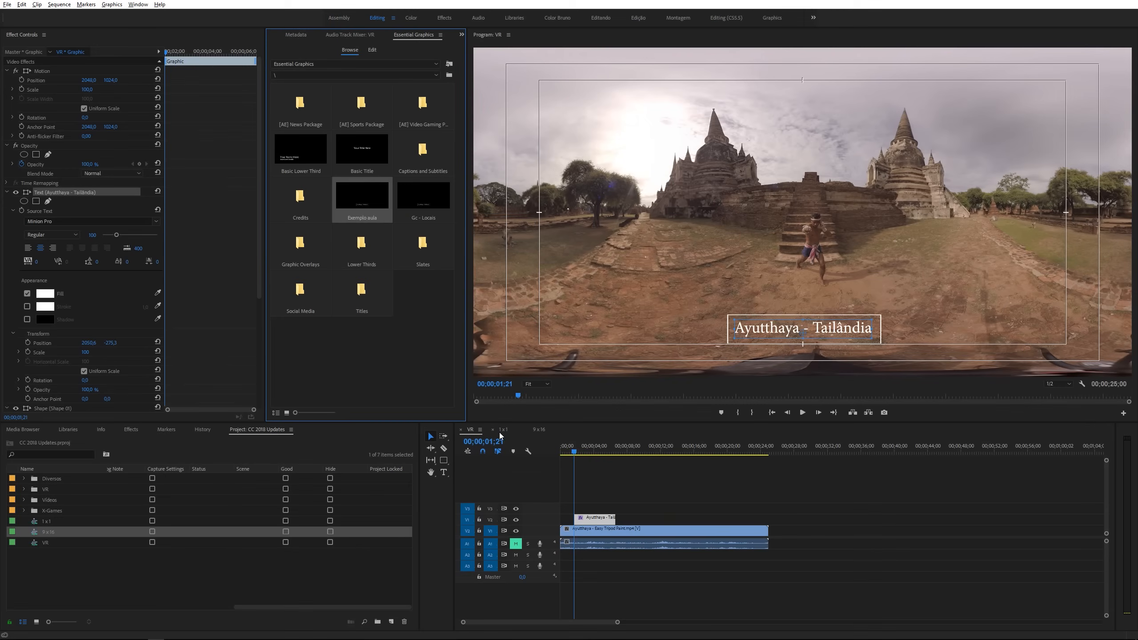
left_click(502, 429)
left_click_drag(361, 187, 562, 535)
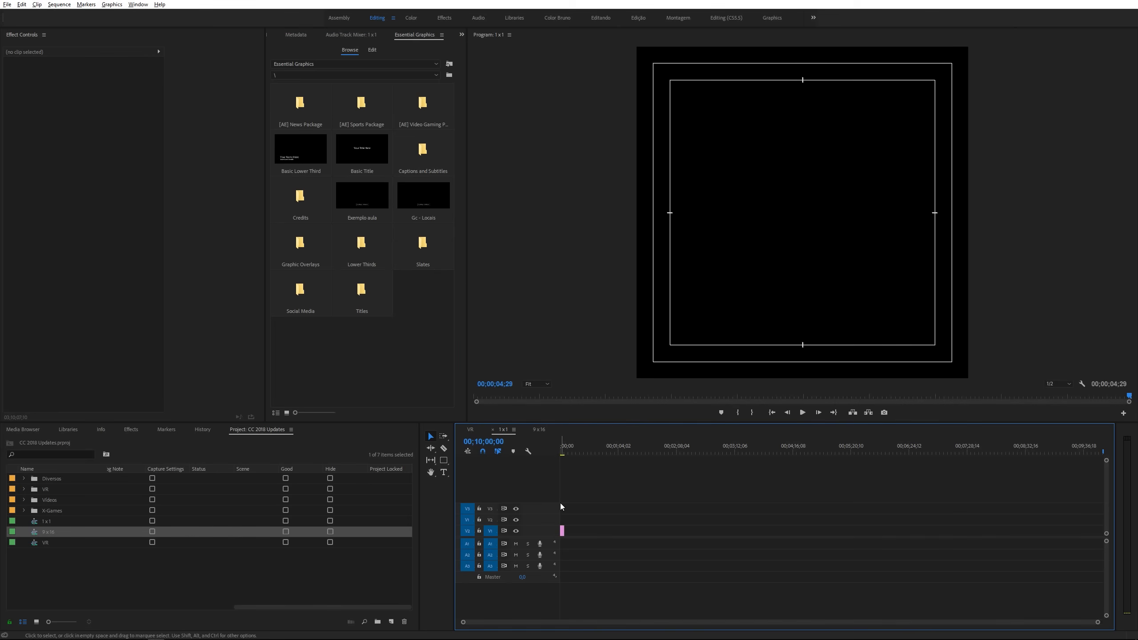
left_click(568, 445)
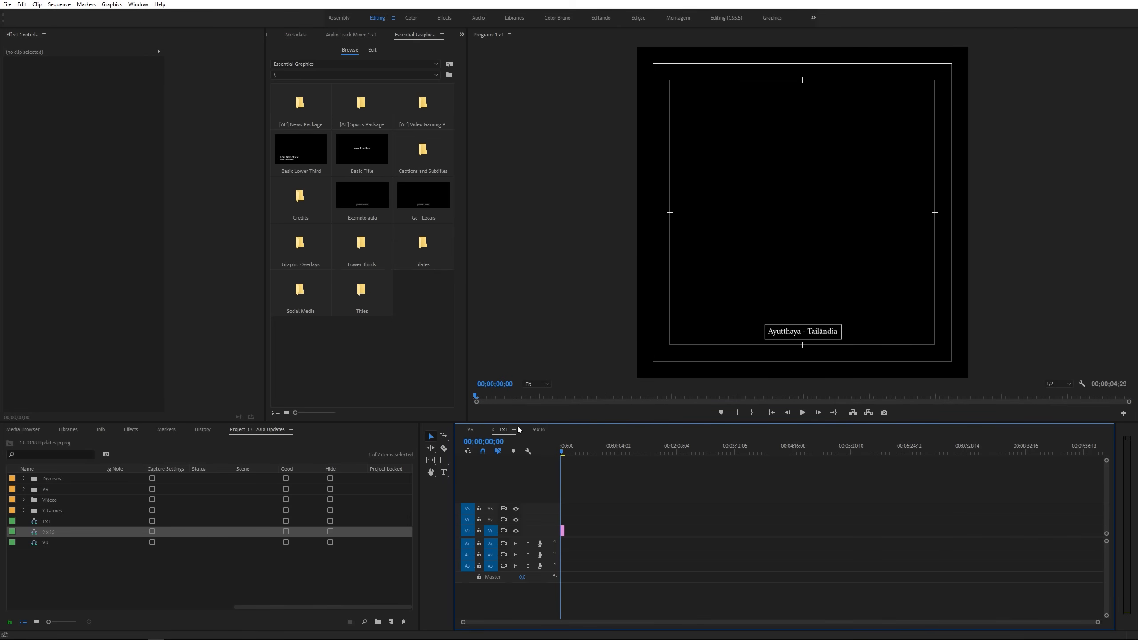
Step: Revisit the VR title for comparison and place the Exemplo aula template at the start of V1 in the 9 x 16 sequence
left_click(470, 429)
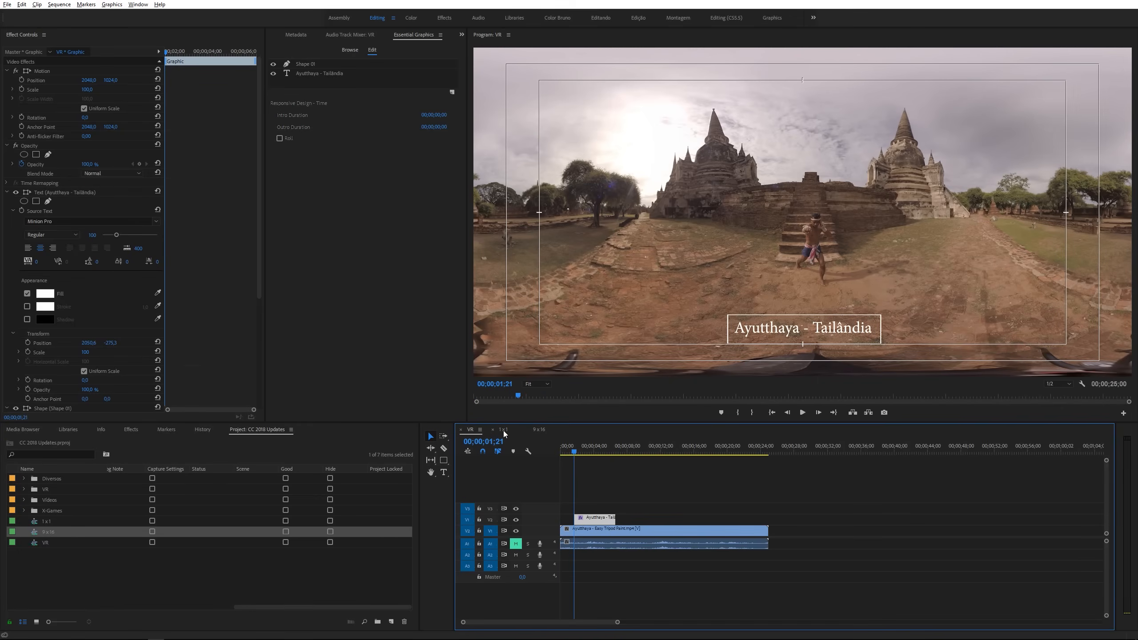
left_click(503, 430)
left_click(540, 430)
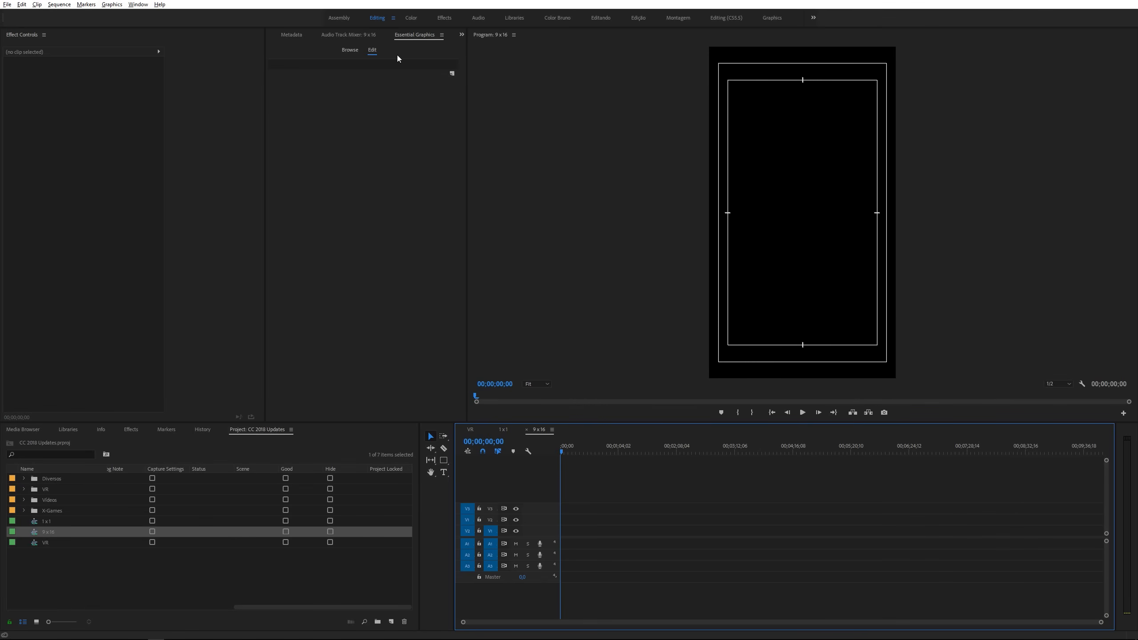
left_click(350, 50)
left_click(348, 201)
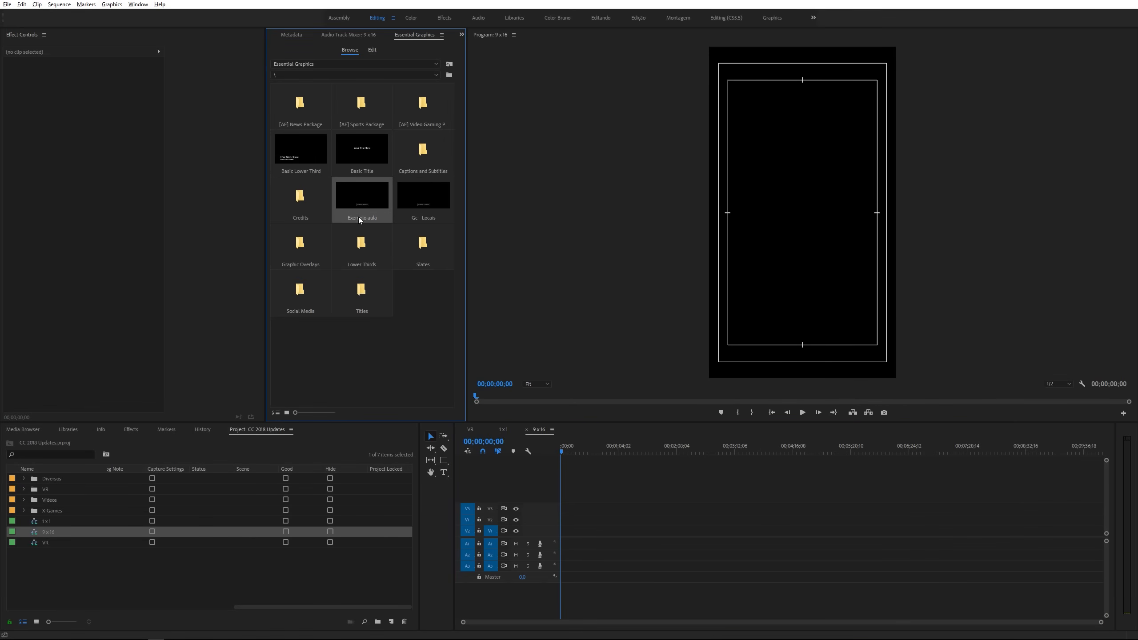
left_click_drag(357, 194, 562, 530)
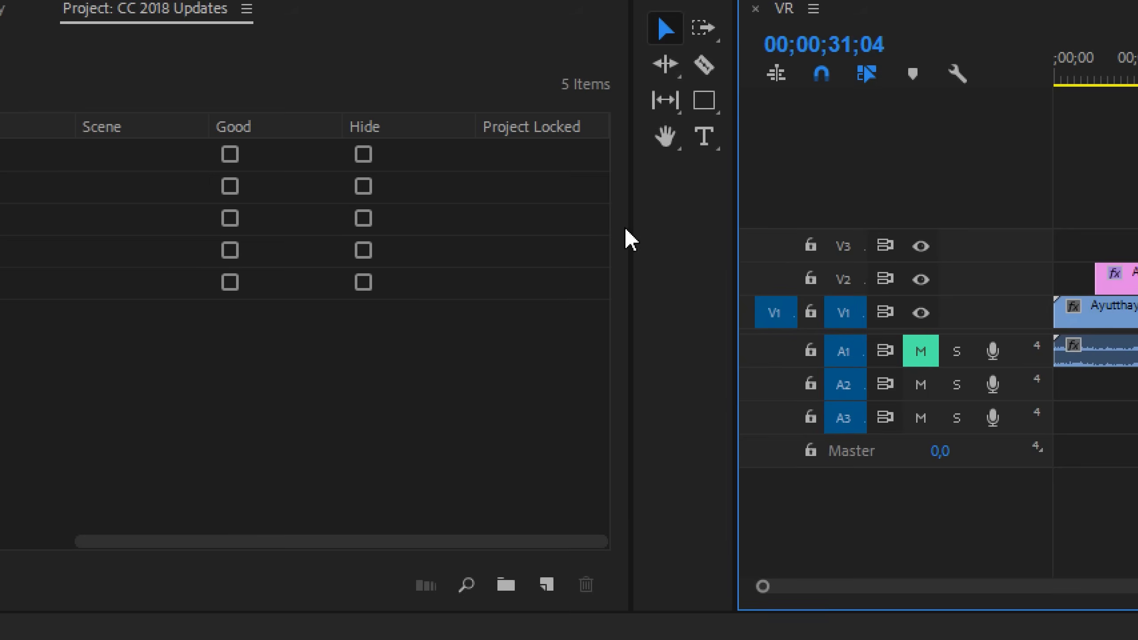
Step: Draw a circle outline near the centre of the VR frame at 00;00;31;04 and rename its shape layer Barriga
left_click(707, 319)
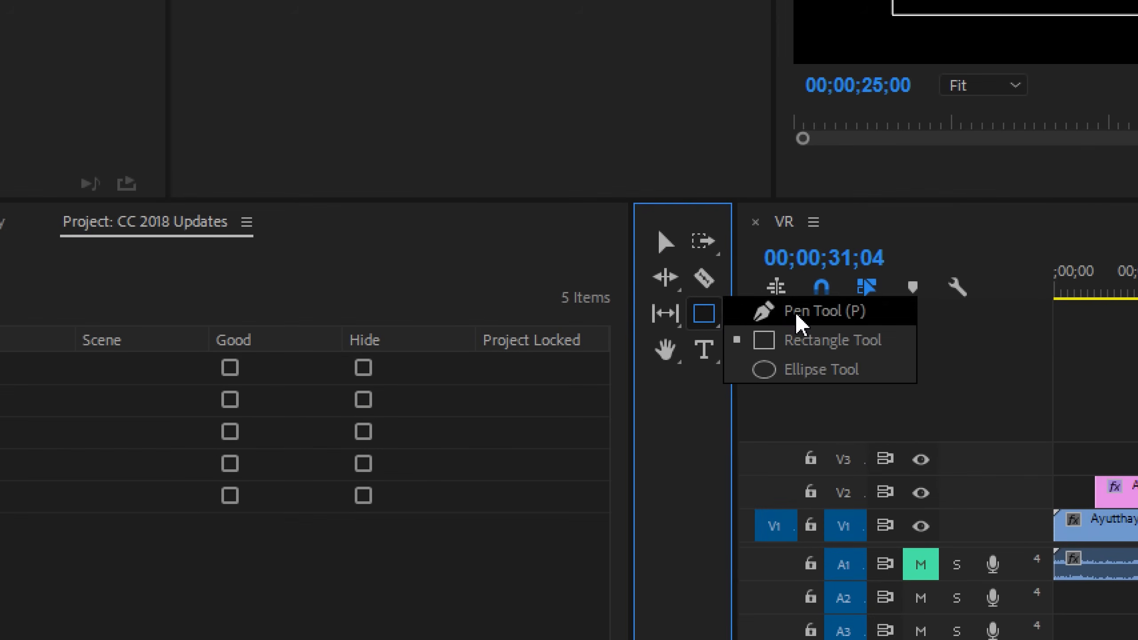
left_click(809, 372)
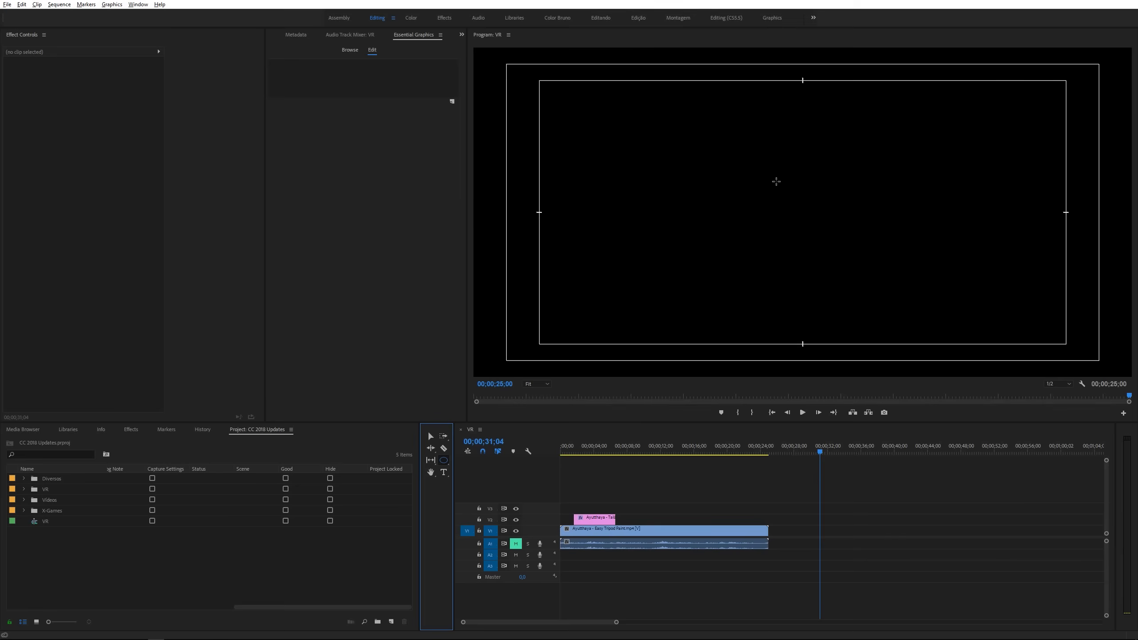
left_click_drag(776, 181, 835, 240)
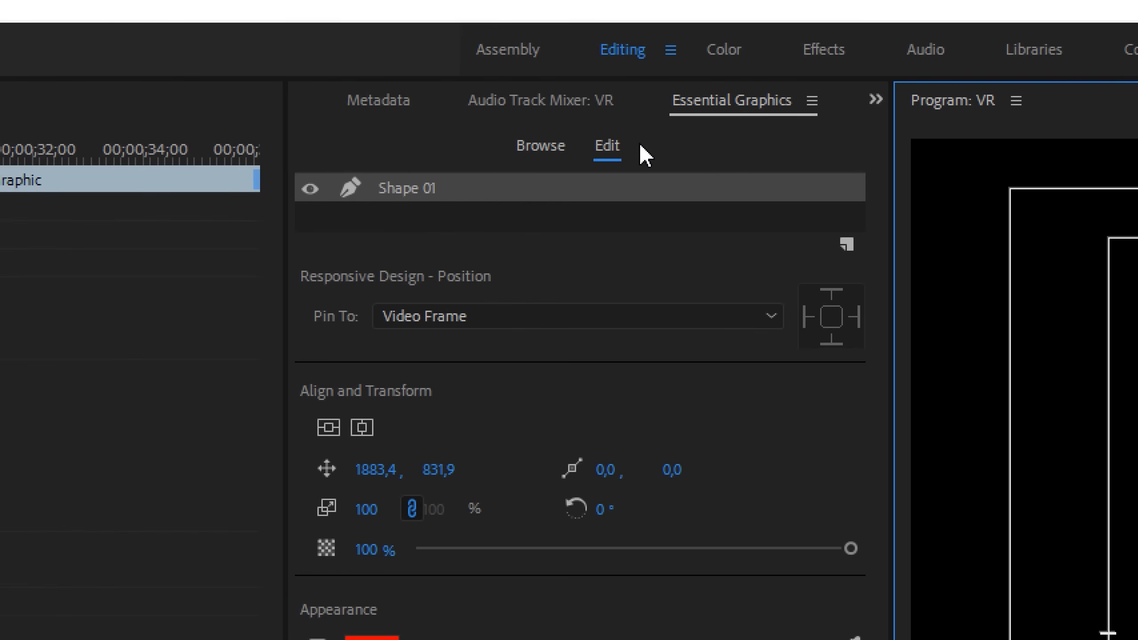
right_click(415, 192)
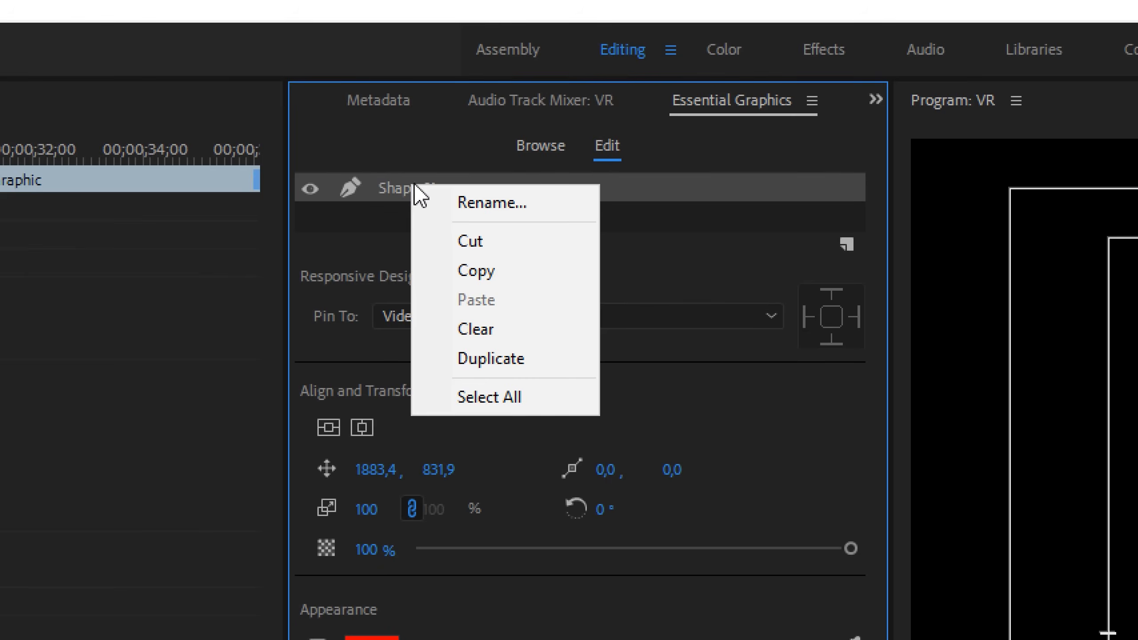
left_click(500, 205)
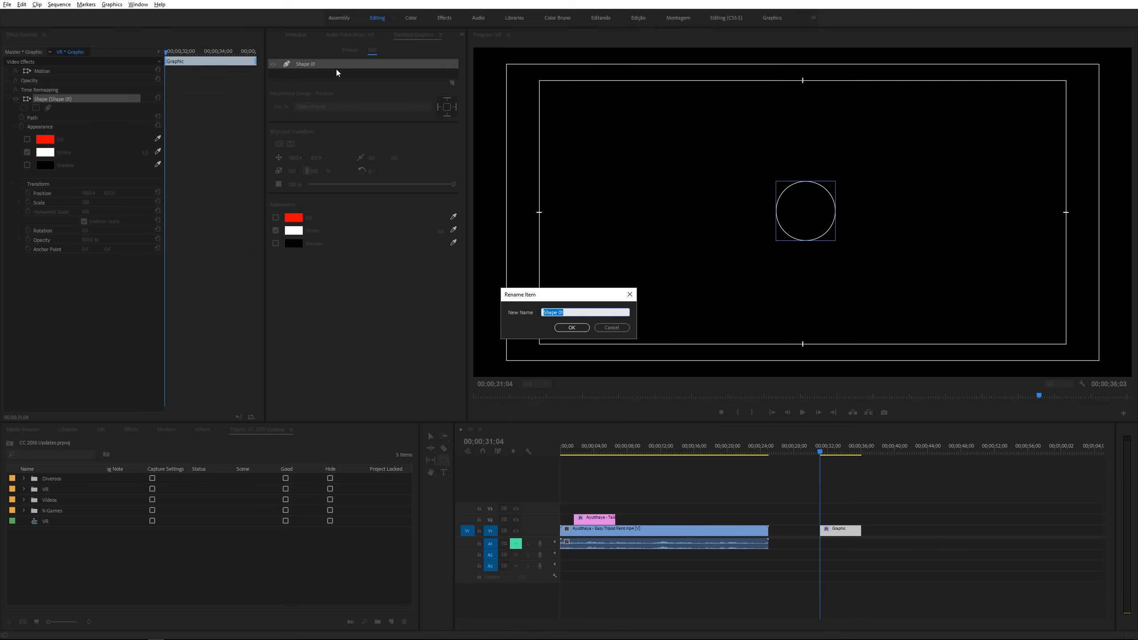
type("Barriga")
key("Return")
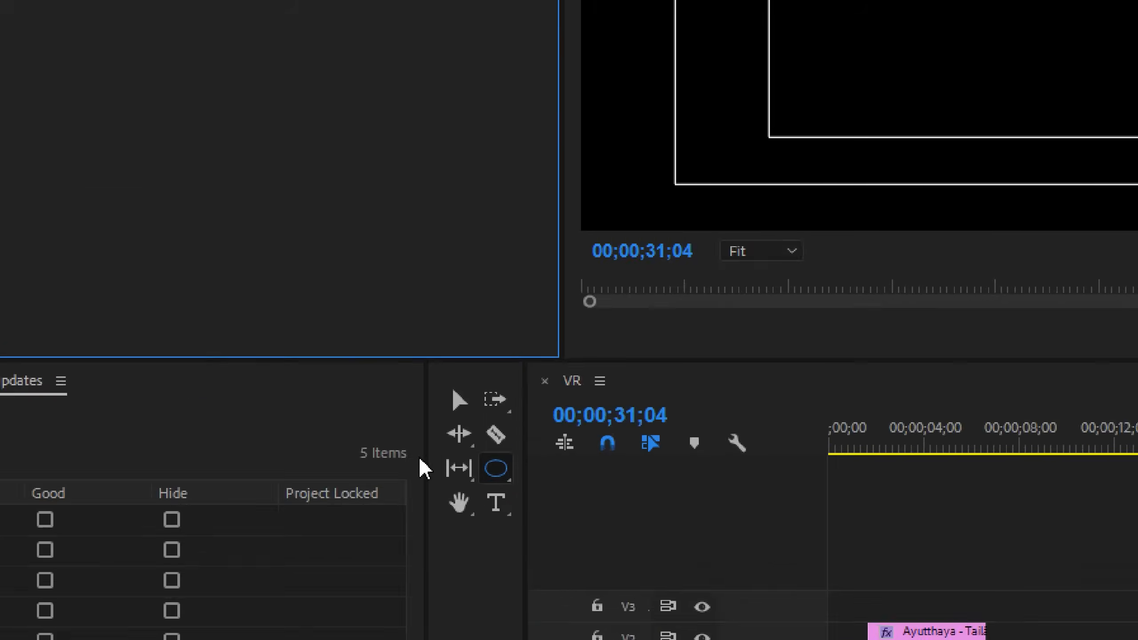
Step: Draw two tall narrow rectangles side by side below and to the right of the Barriga circle in the same graphic
left_click(444, 460)
left_click(550, 501)
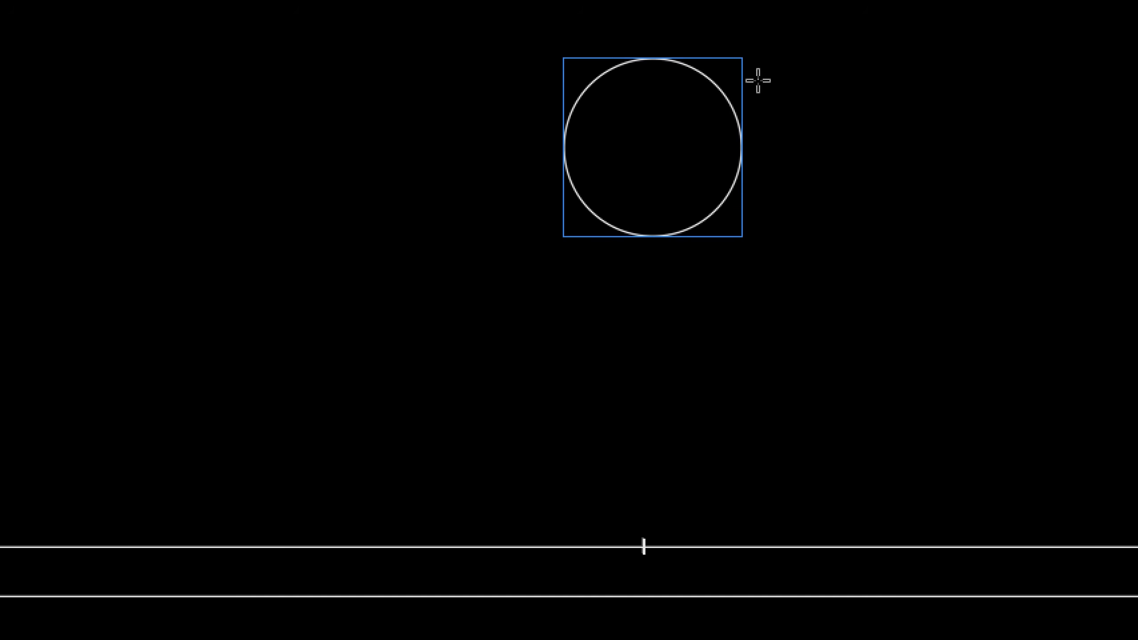
left_click_drag(792, 438, 744, 201)
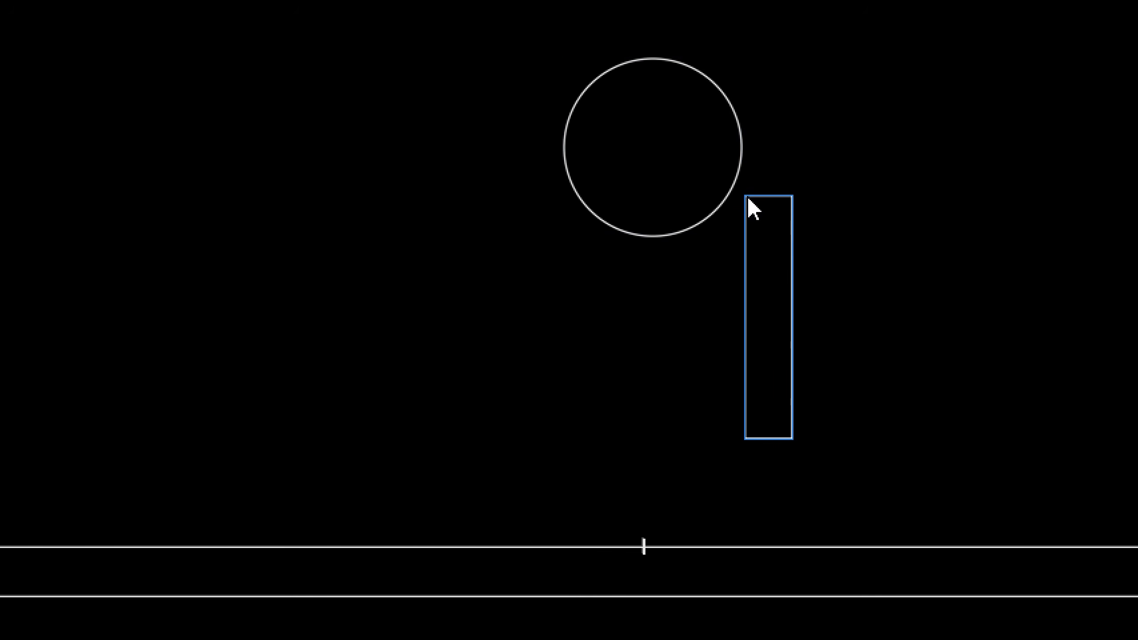
mouse_move(810, 199)
left_mouse_down()
mouse_move(866, 326)
mouse_move(843, 437)
mouse_move(853, 442)
left_mouse_up()
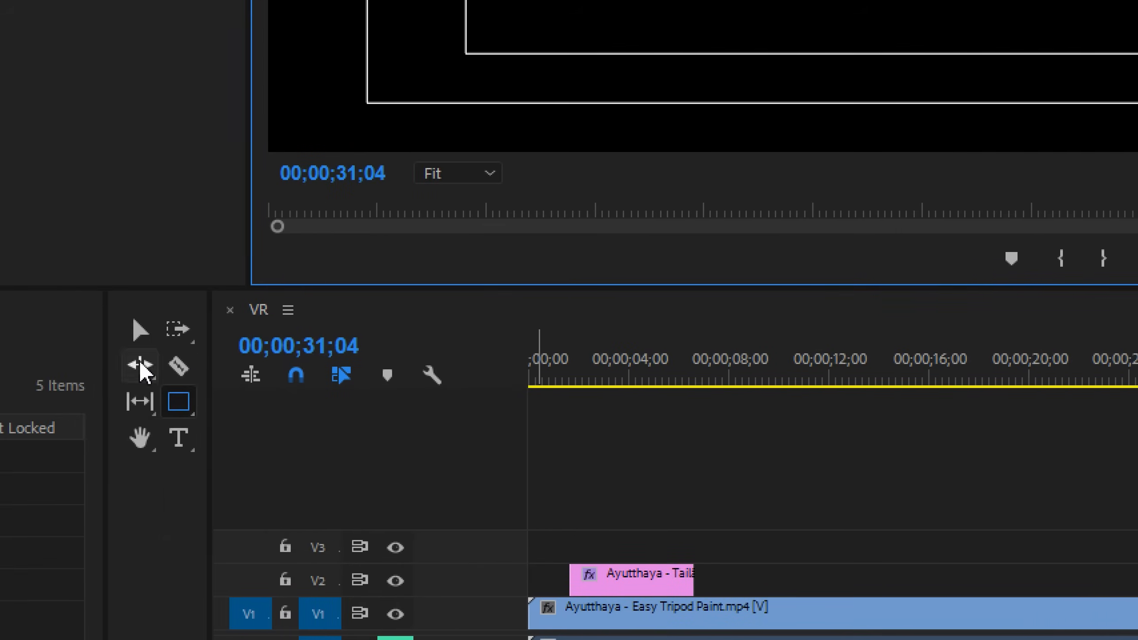
Step: Centre each rectangle's anchor point on its top edge and move both rectangles under the circle as legs
left_click(140, 331)
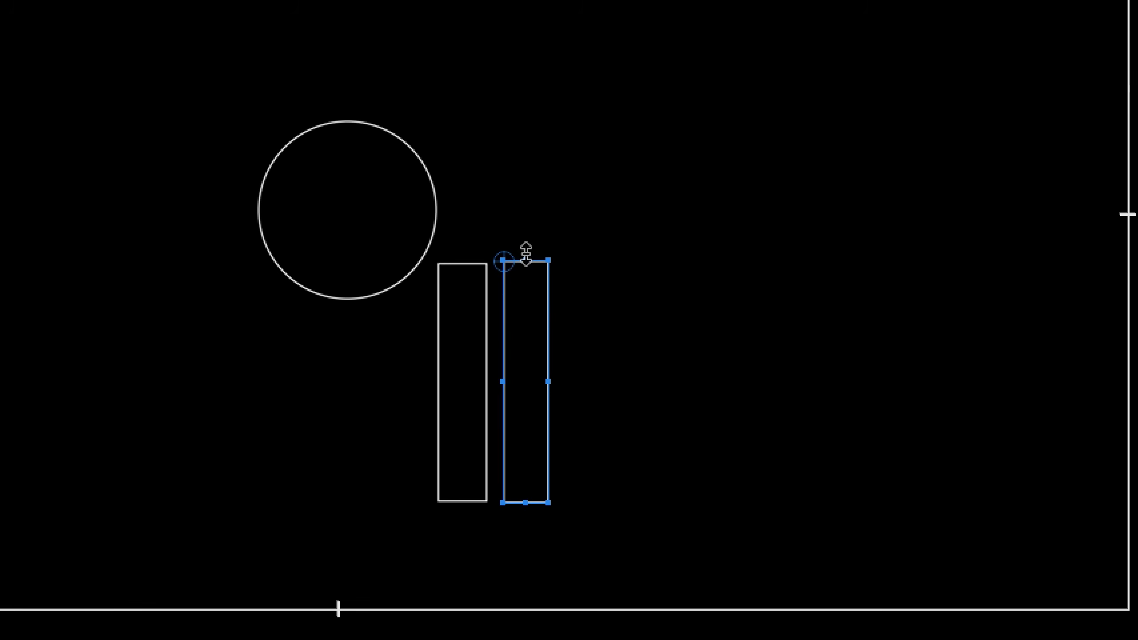
left_click_drag(500, 257, 524, 256)
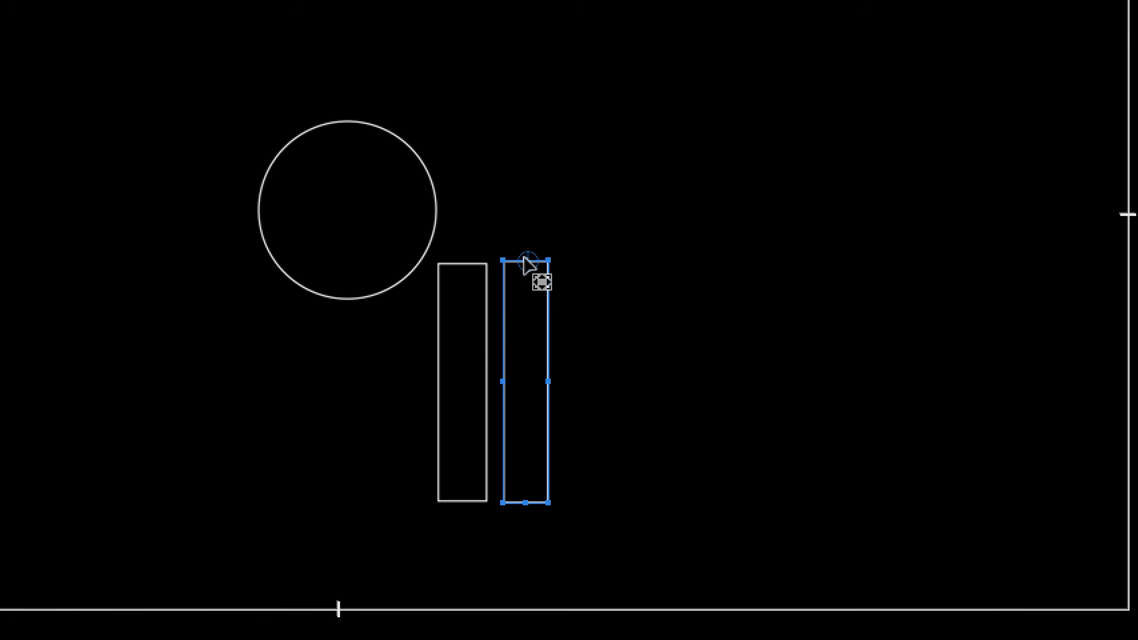
left_click(461, 343)
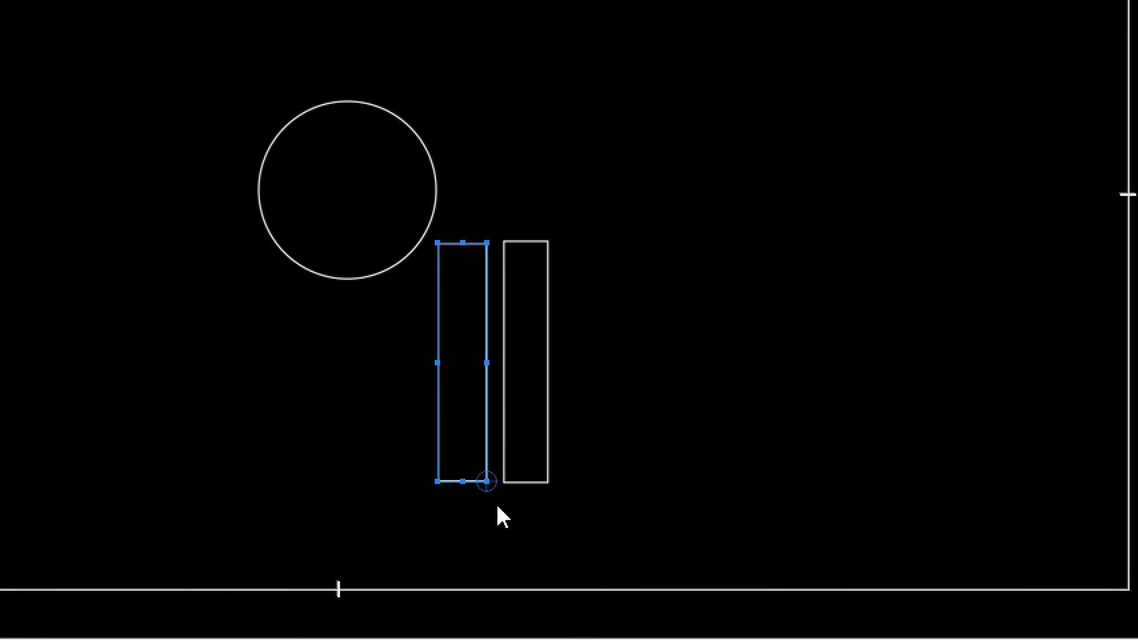
left_click_drag(479, 344, 463, 245)
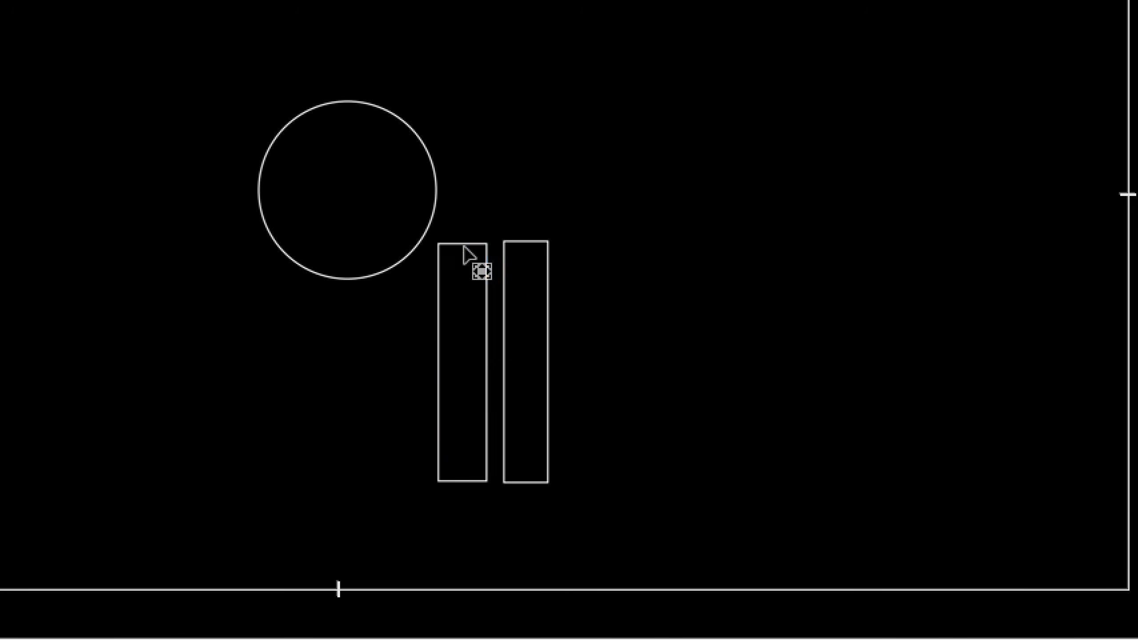
left_click_drag(474, 309, 322, 312)
left_click_drag(539, 334, 404, 333)
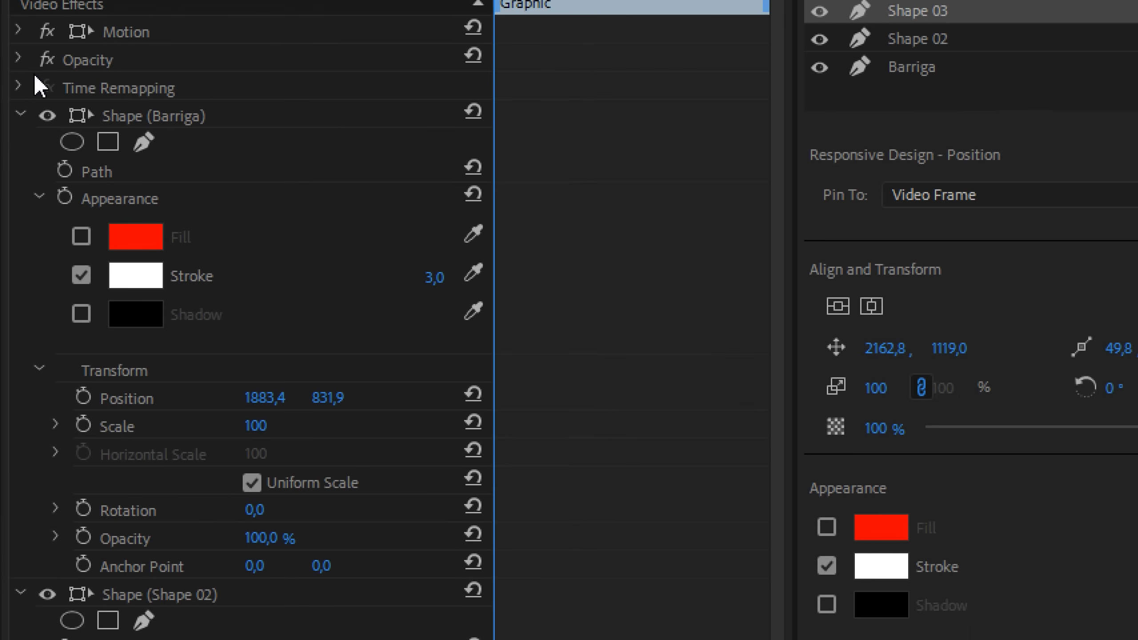
Step: Enable Rotation keyframing for Shape 02 and Shape 03 at the start of the graphic clip
left_click(21, 156)
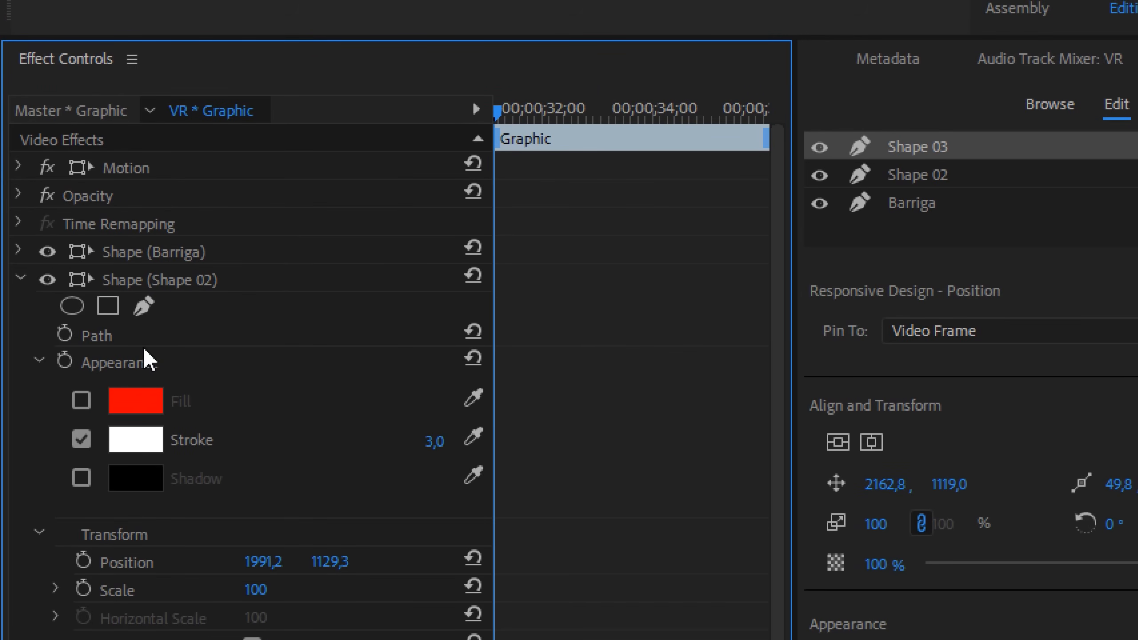
left_click(39, 361)
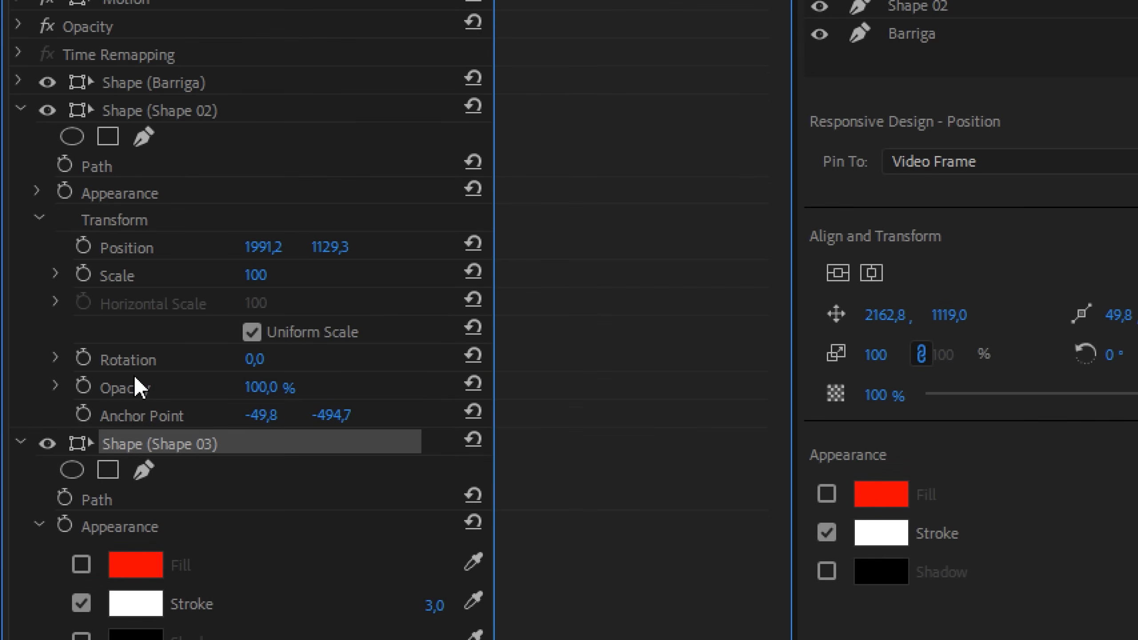
left_click(122, 361)
left_click(83, 358)
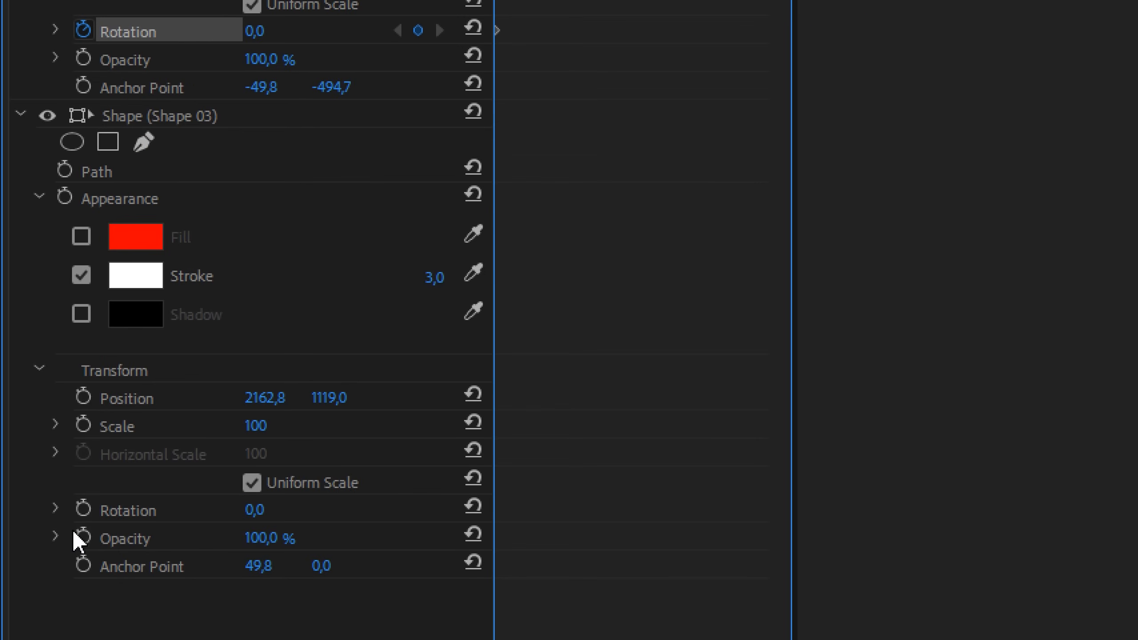
left_click(81, 512)
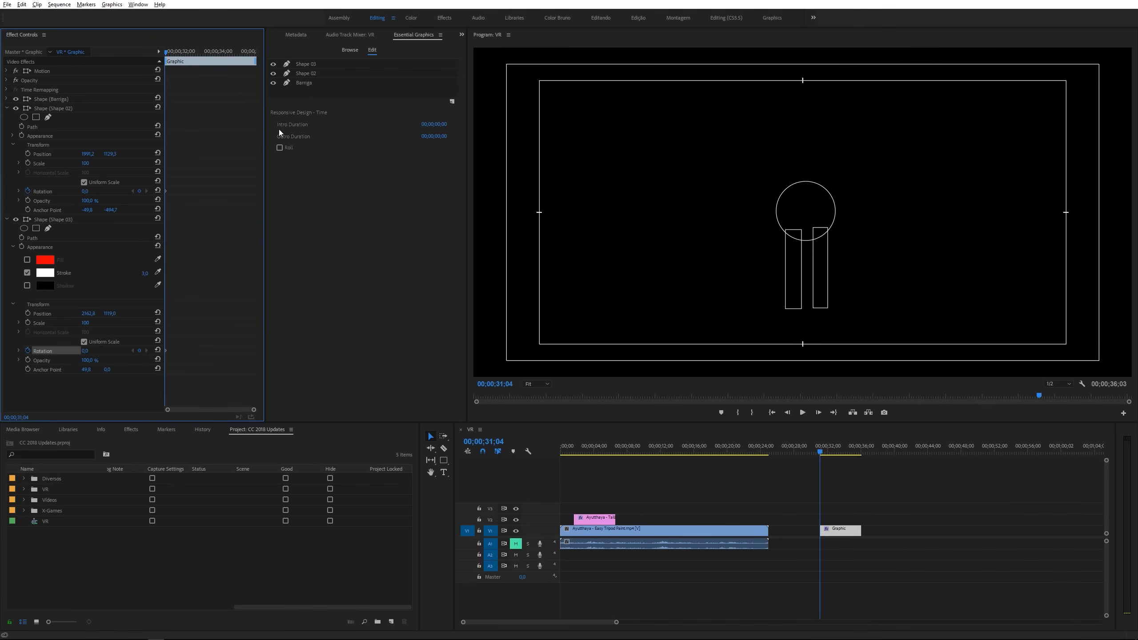
Step: Keyframe the legs spread apart at 00;00;32;05, with Shape 02 rotated to 27° and Shape 03 to -26°
left_click_drag(166, 52, 183, 56)
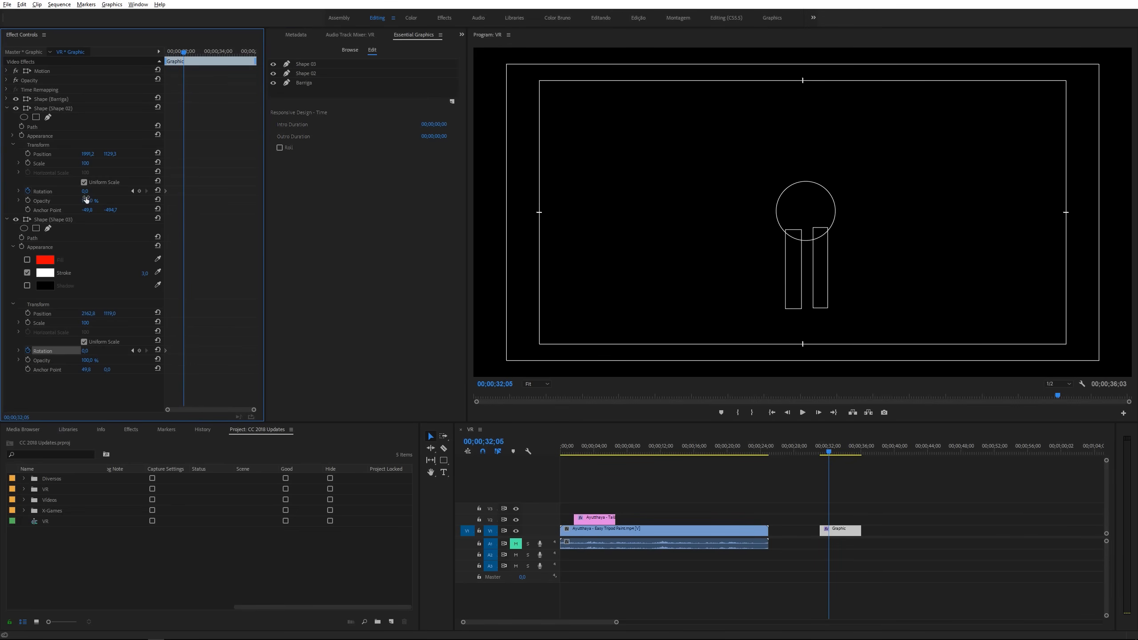
mouse_move(77, 196)
left_mouse_down()
mouse_move(101, 196)
mouse_move(90, 196)
left_mouse_up()
left_click_drag(86, 354, 73, 356)
Step: Cross the legs at the start of the graphic by rotating Shape 02 to -21° and Shape 03 to 26°
left_click_drag(187, 63, 158, 57)
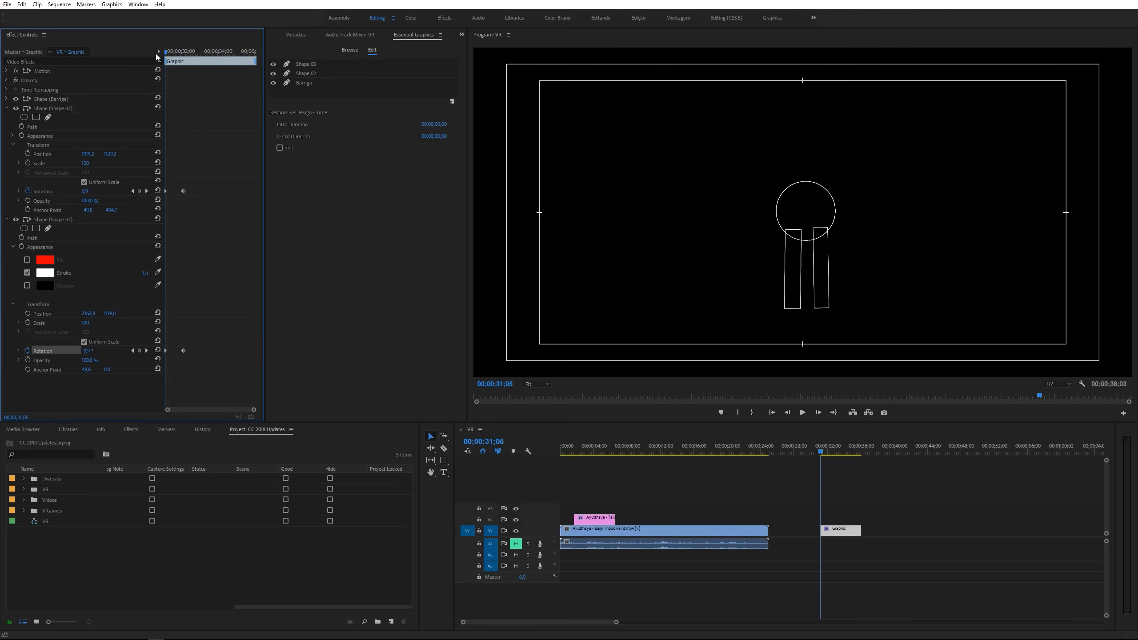
left_click_drag(89, 195, 80, 195)
left_click_drag(86, 354, 100, 355)
Step: Inspect the value and velocity graphs of Shape 02's Rotation at the 00;00;32;05 keyframe
left_click_drag(166, 56, 183, 60)
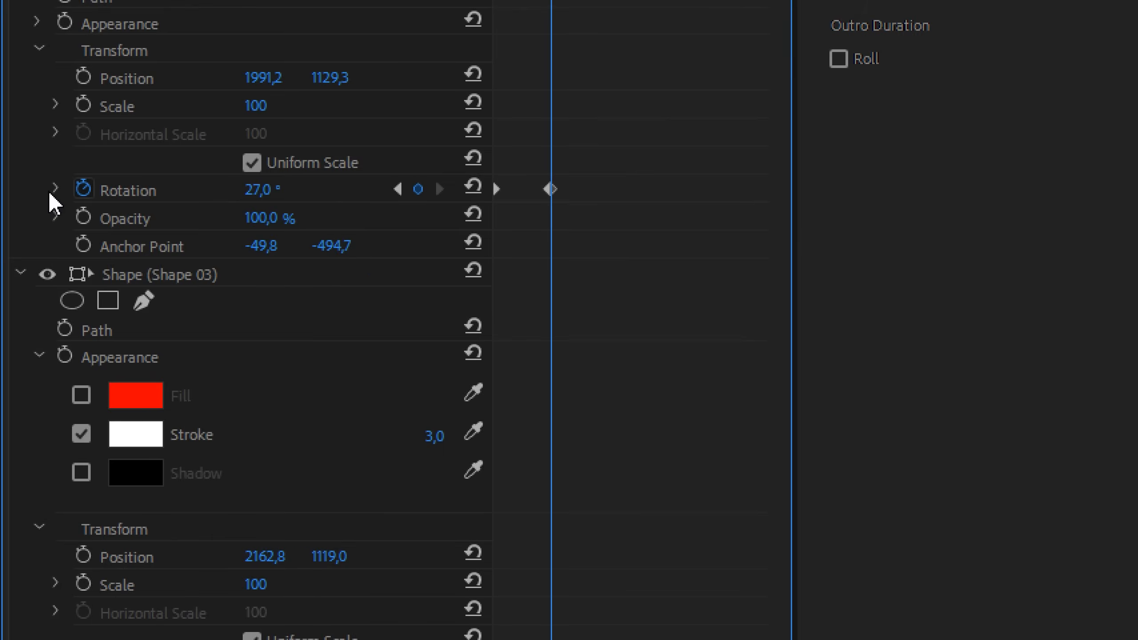
left_click(19, 191)
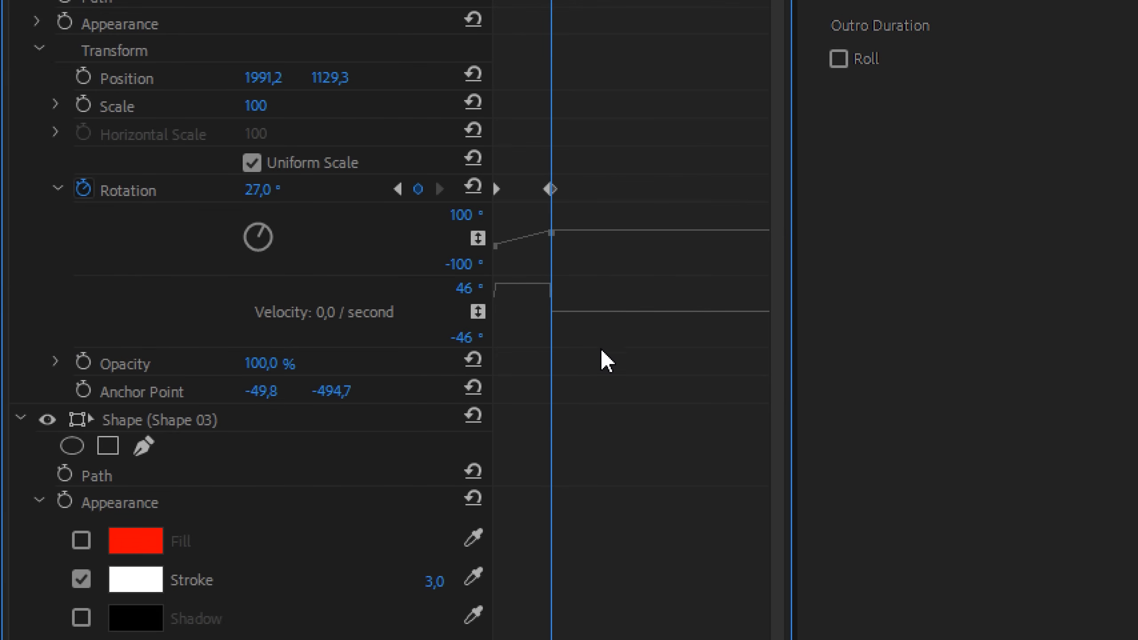
left_click_drag(581, 333, 490, 285)
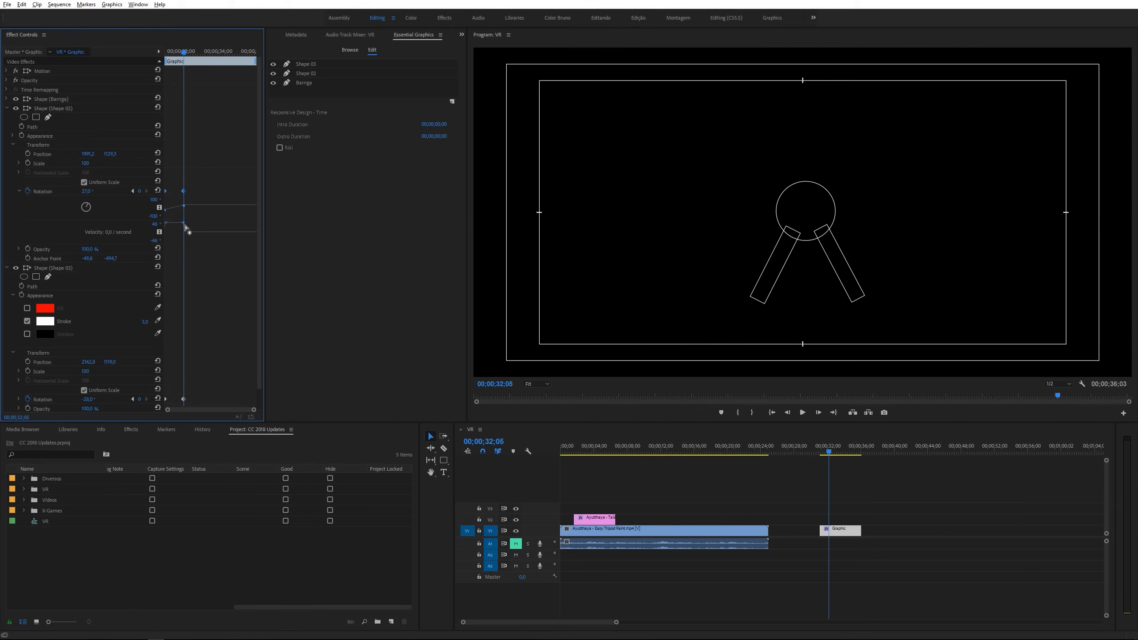
left_click(19, 191)
Step: Repeat the leg swing by copying both shapes' Rotation keyframes and pasting them across the rest of the graphic clip
left_click_drag(183, 54, 200, 59)
left_click_drag(212, 363, 151, 178)
key("ctrl+v")
left_click_drag(201, 53, 153, 64)
key("ctrl+v")
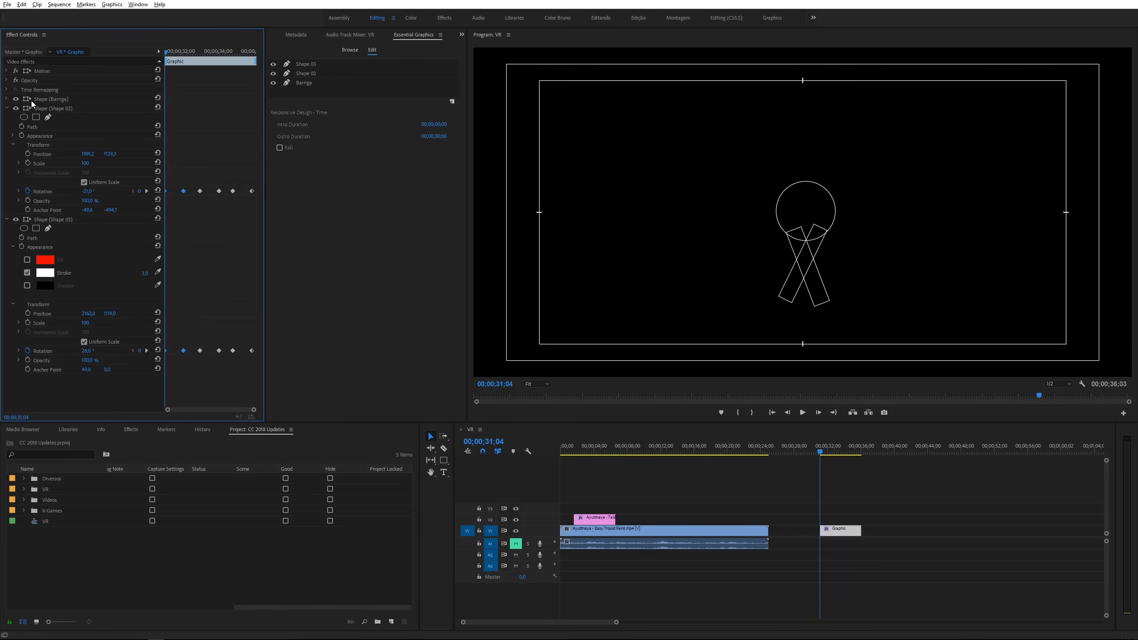
Step: Try moving the Barriga circle and the Shape 02 leg separately in the frame, and undo both moves
left_click(762, 182)
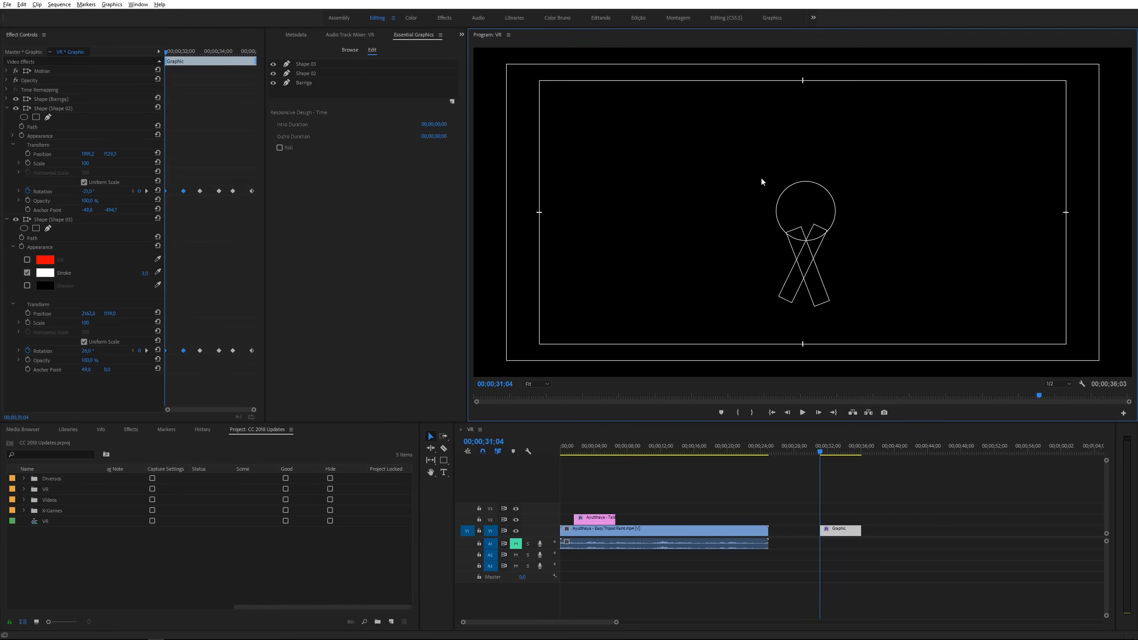
left_click(777, 202)
left_click_drag(819, 212, 729, 196)
left_click_drag(604, 200, 785, 191)
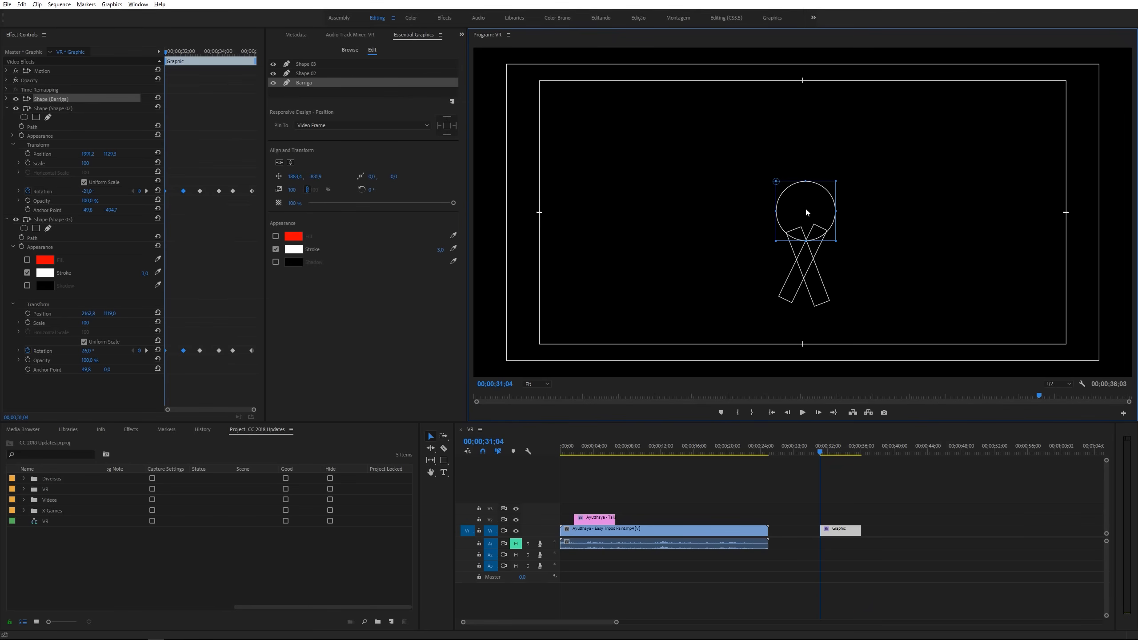
left_click_drag(816, 210, 689, 200)
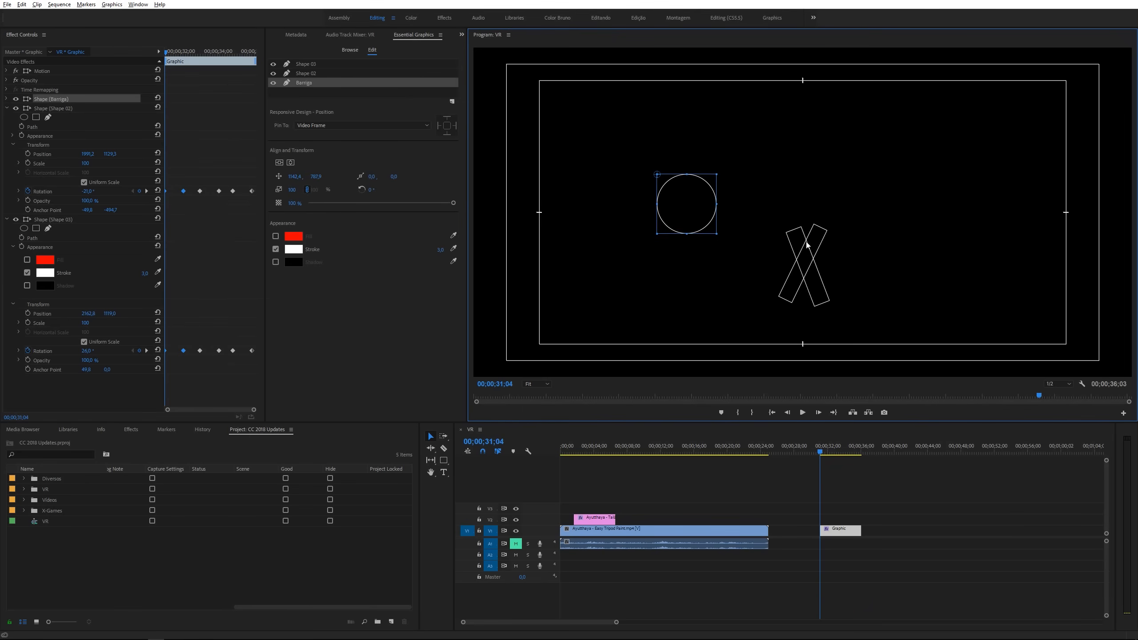
left_click(762, 243)
left_click_drag(762, 240, 724, 247)
key("ctrl+z")
key("ctrl+z")
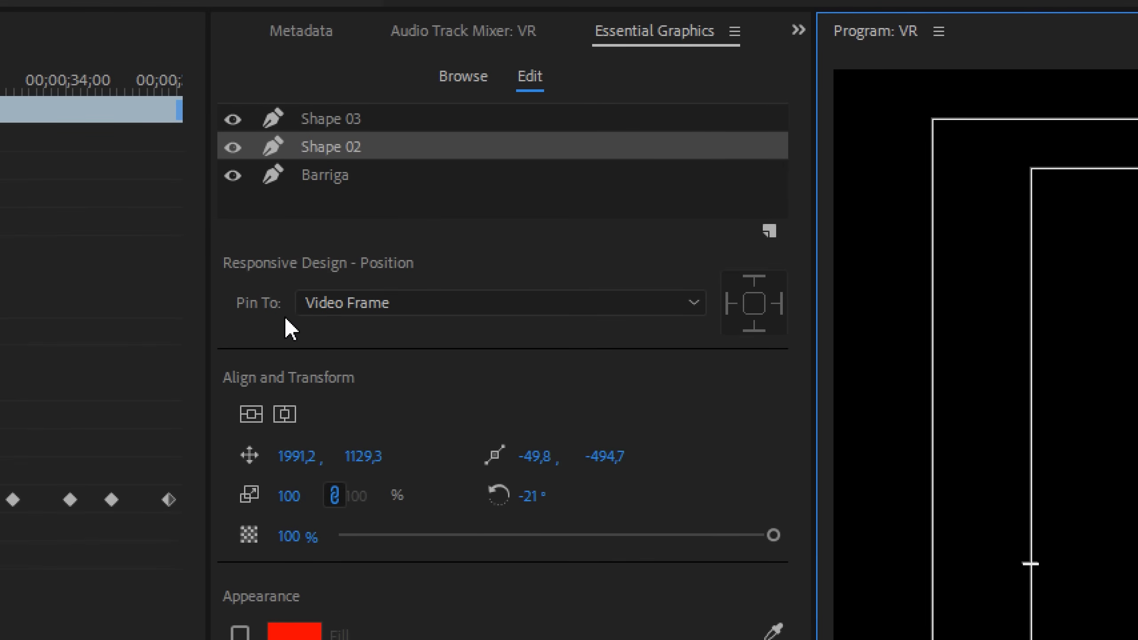
Step: Pin Shape 02 to the Barriga layer on all four edges
left_click(367, 306)
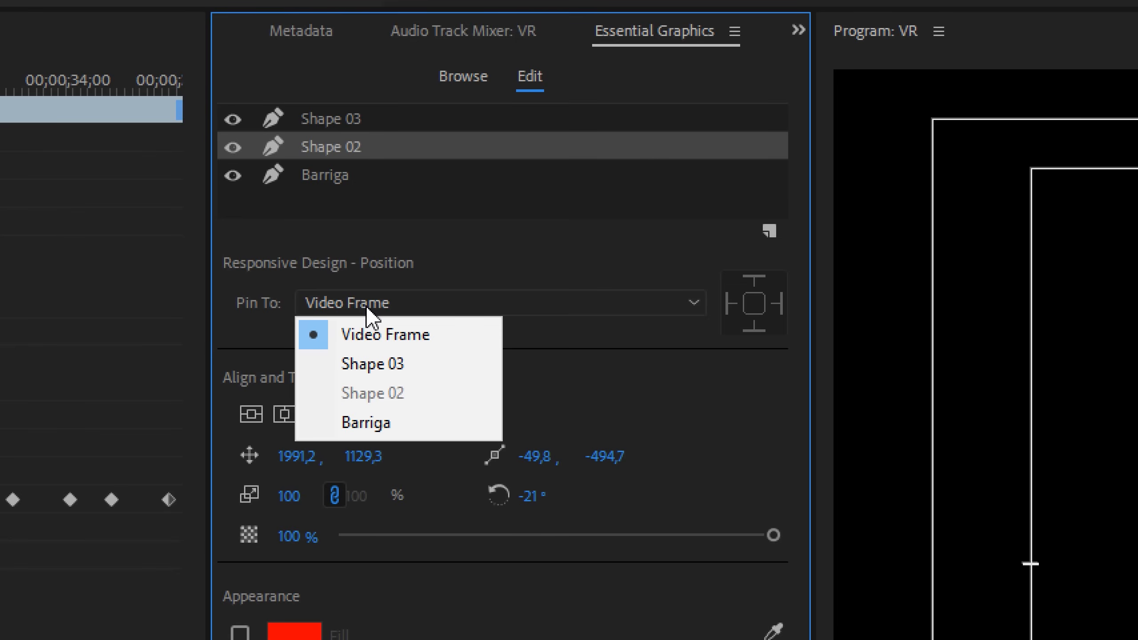
left_click(398, 422)
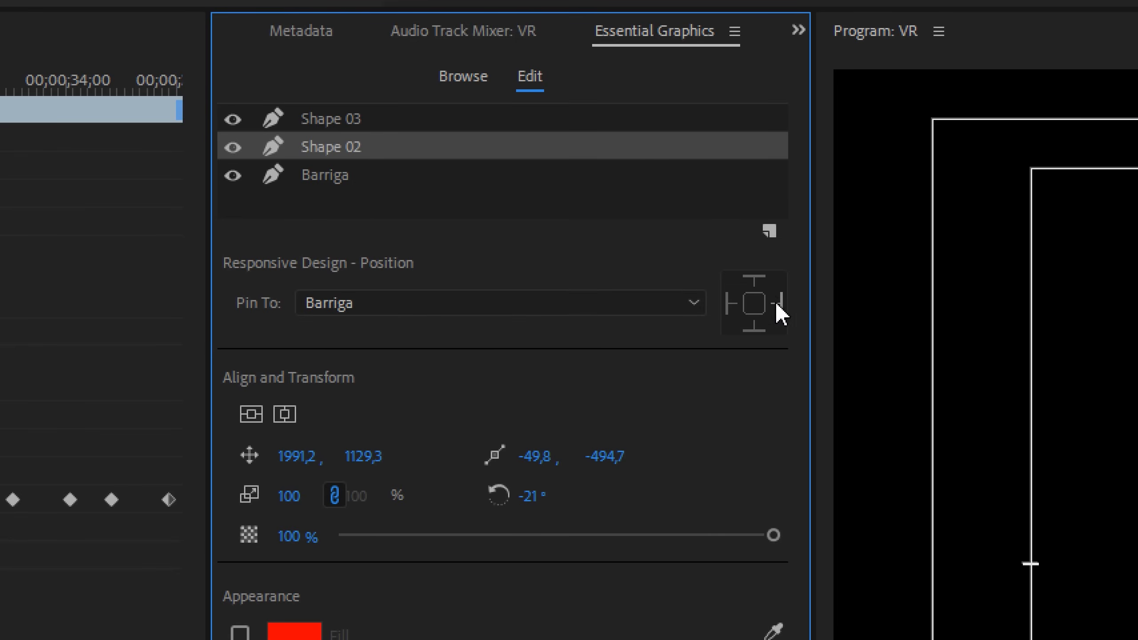
left_click(756, 304)
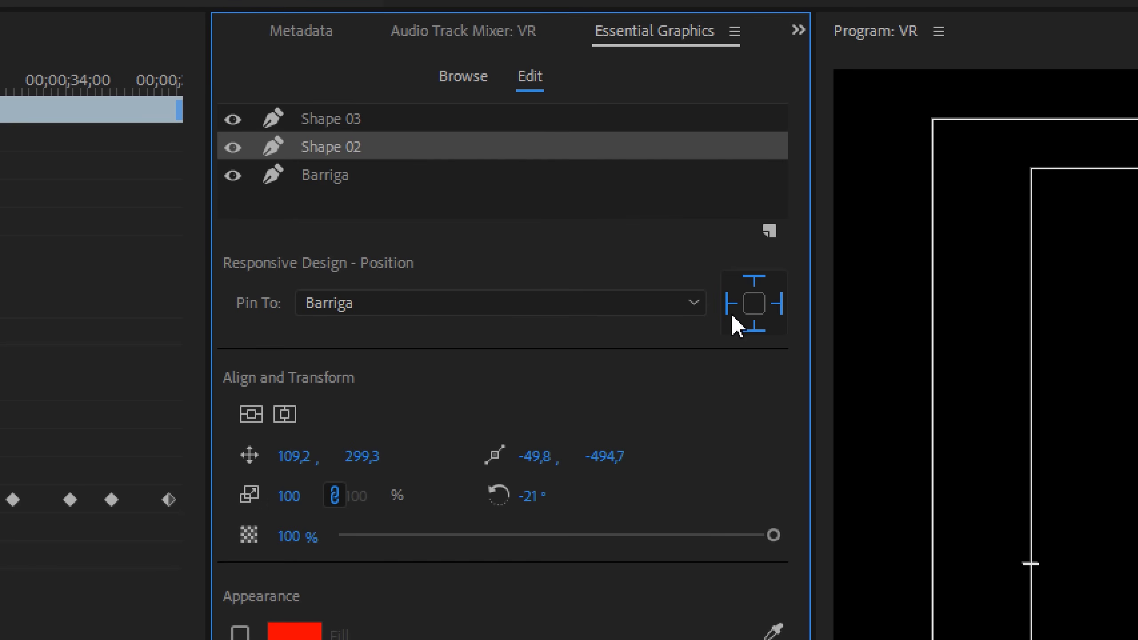
Step: Pin Shape 03 to the Barriga layer on all four edges, and check the pinning of both leg shapes
left_click(325, 122)
left_click(381, 301)
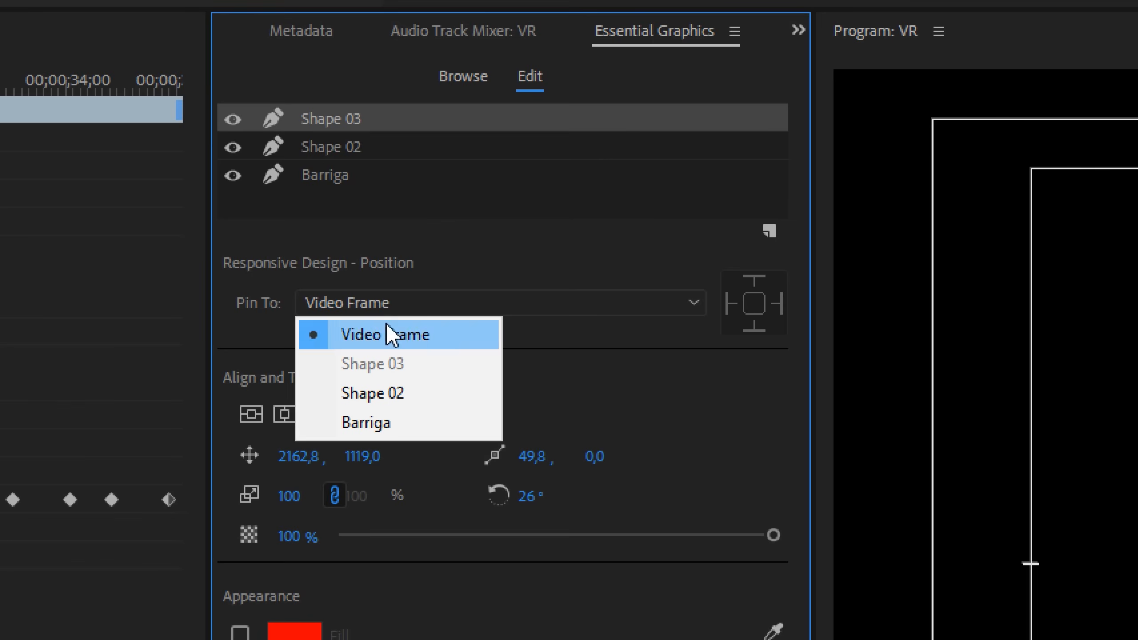
left_click(386, 426)
left_click(755, 298)
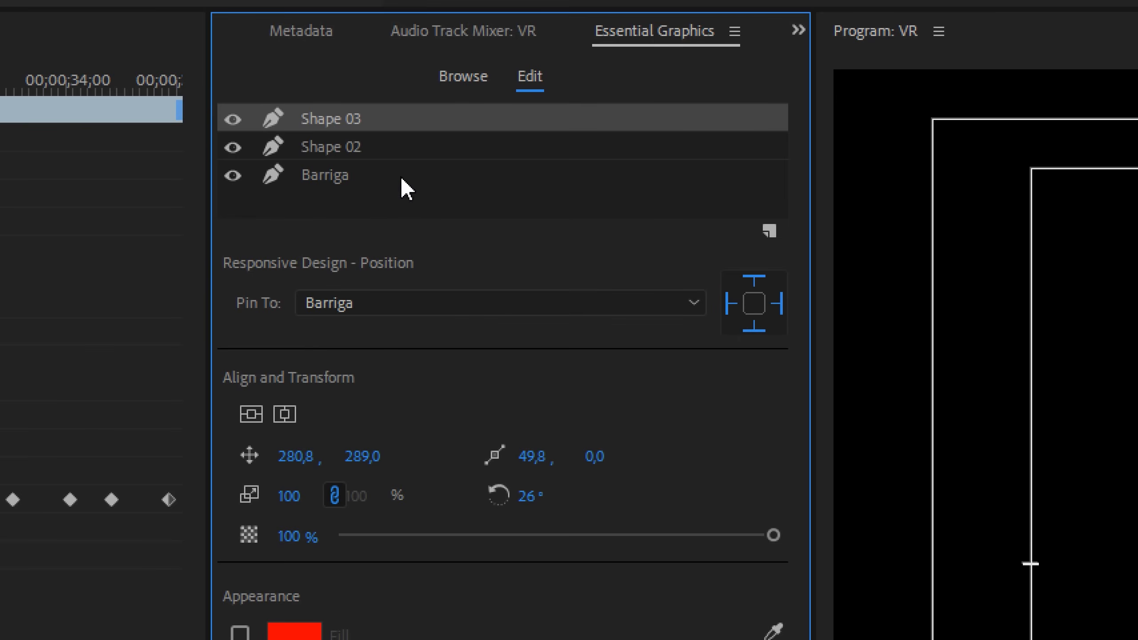
left_click(343, 141)
left_click(344, 129)
left_click(345, 147)
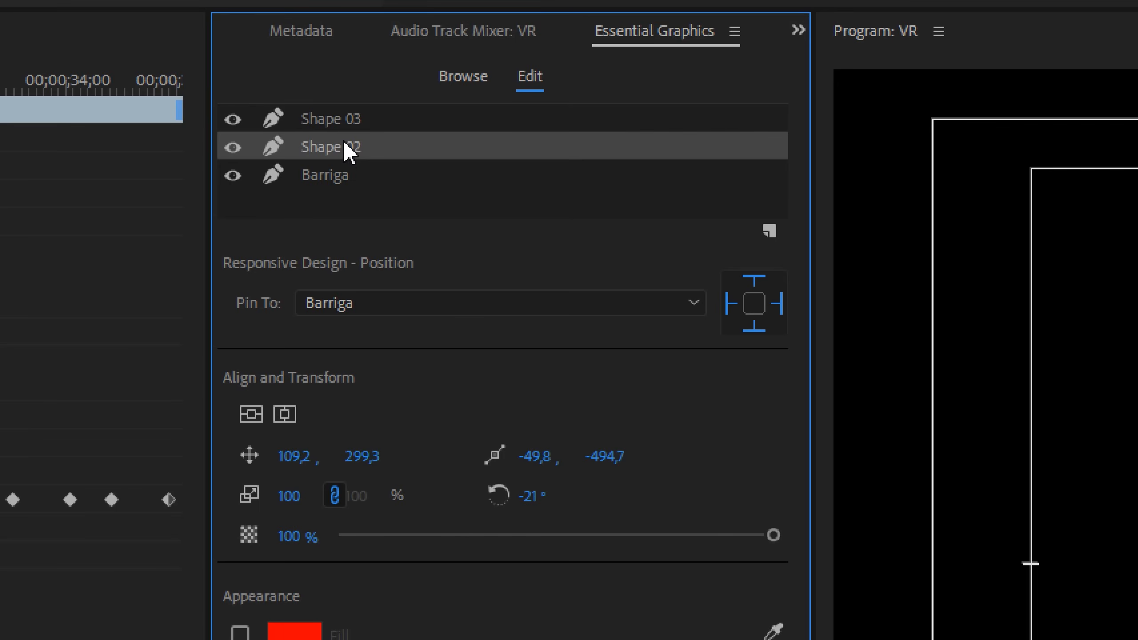
Step: Start Position keyframing for Barriga at 00;00;31;04 and move the circle with its legs right and down in the frame
left_click(322, 179)
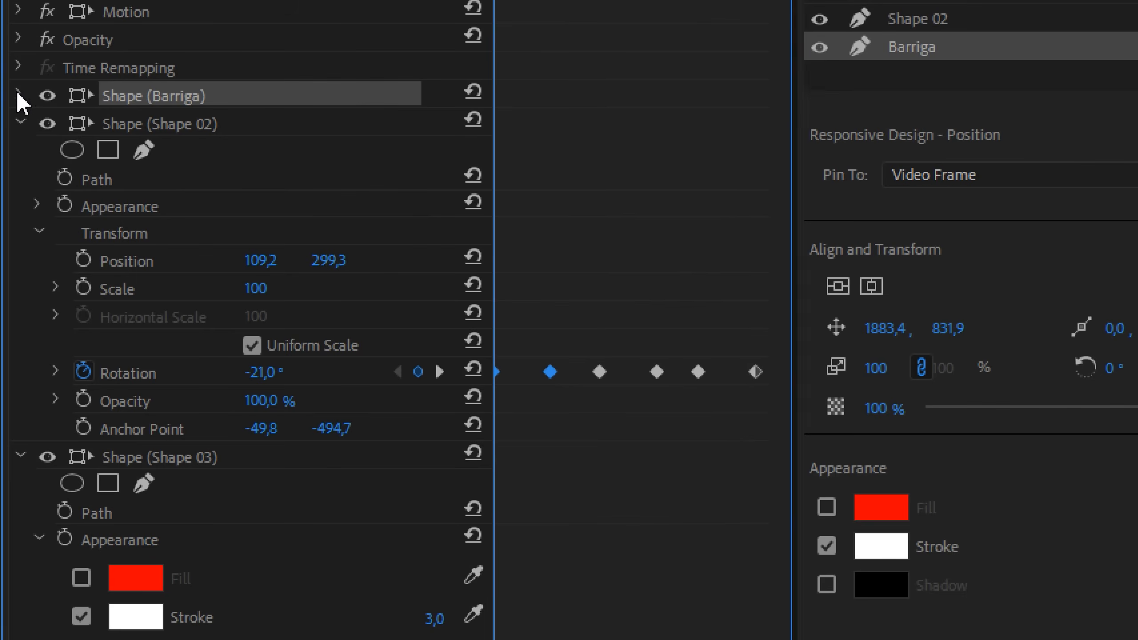
left_click(19, 94)
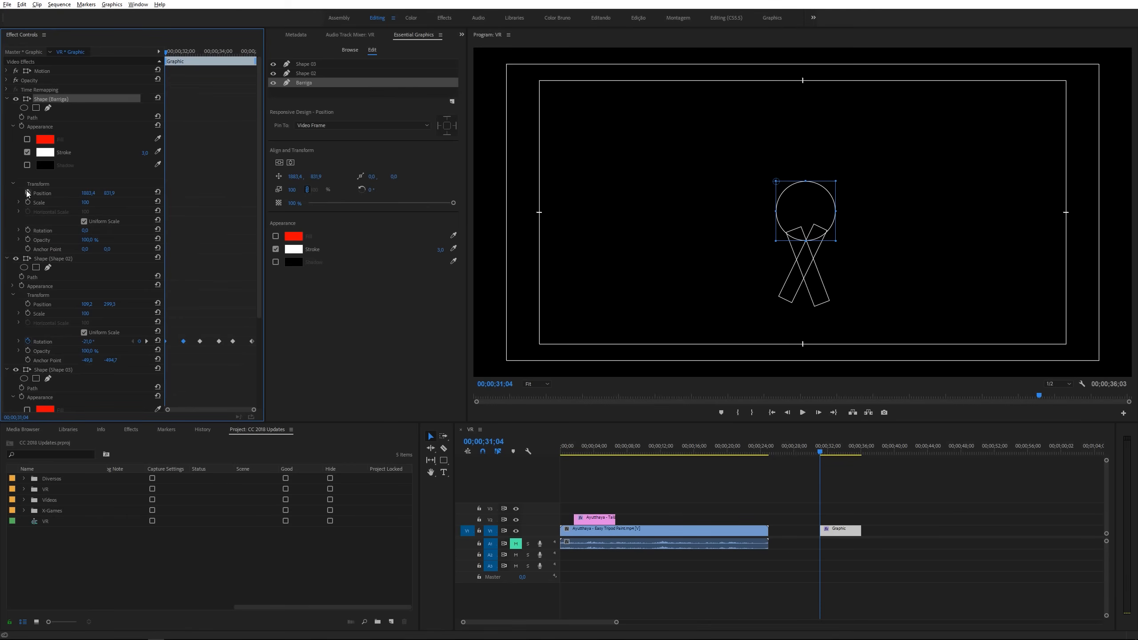
left_click(27, 193)
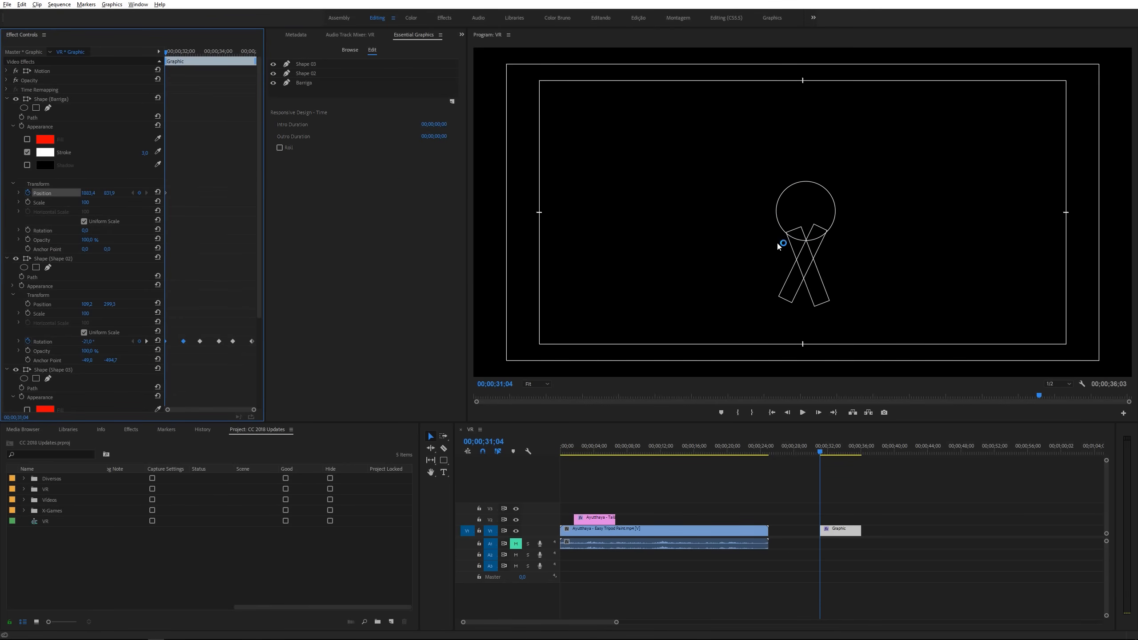
left_click(52, 99)
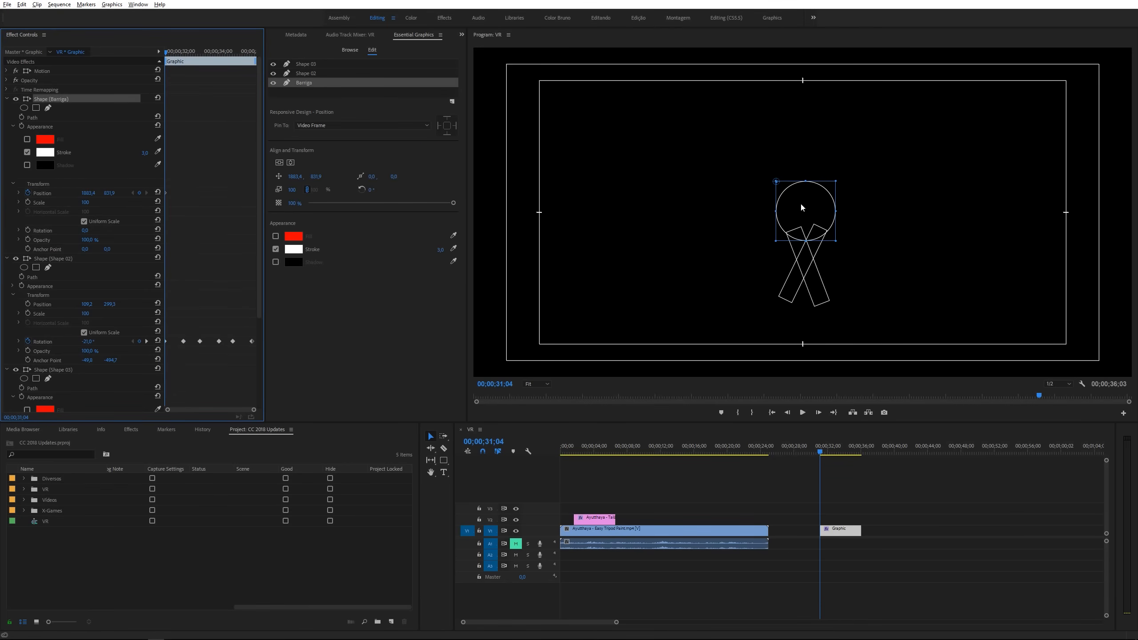
left_click_drag(818, 212, 894, 246)
Step: Move Barriga horizontally to the left half of the frame at 00;00;36;02, and play the walk from the graphic clip's start
left_click_drag(820, 451, 865, 463)
key("Left")
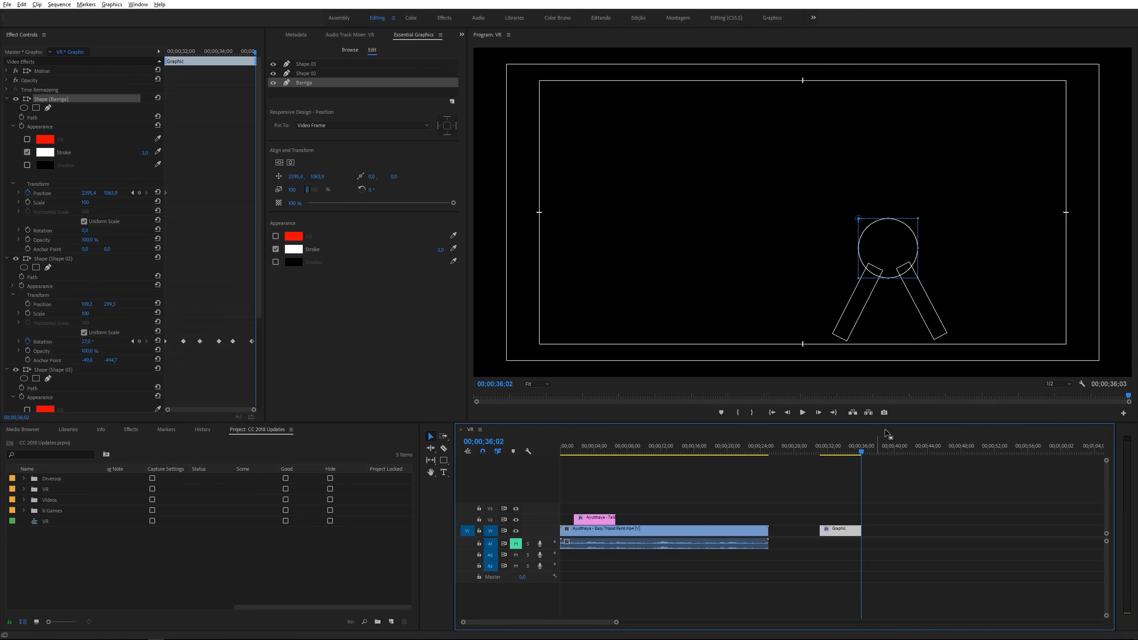
left_click_drag(898, 244, 714, 243)
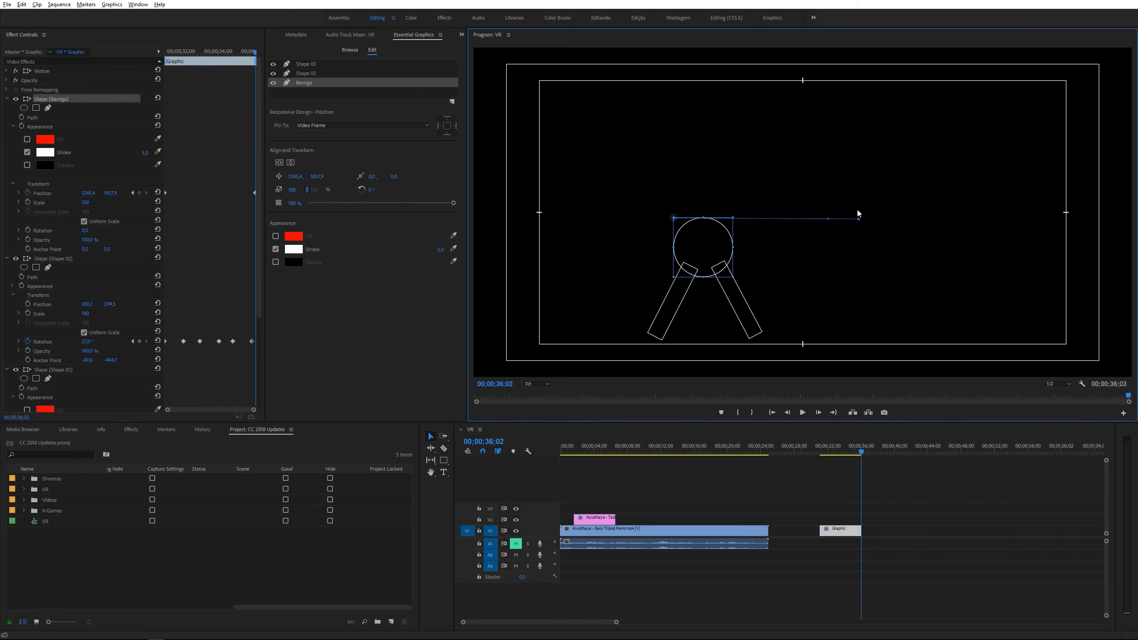
left_click_drag(860, 457, 820, 447)
key("space")
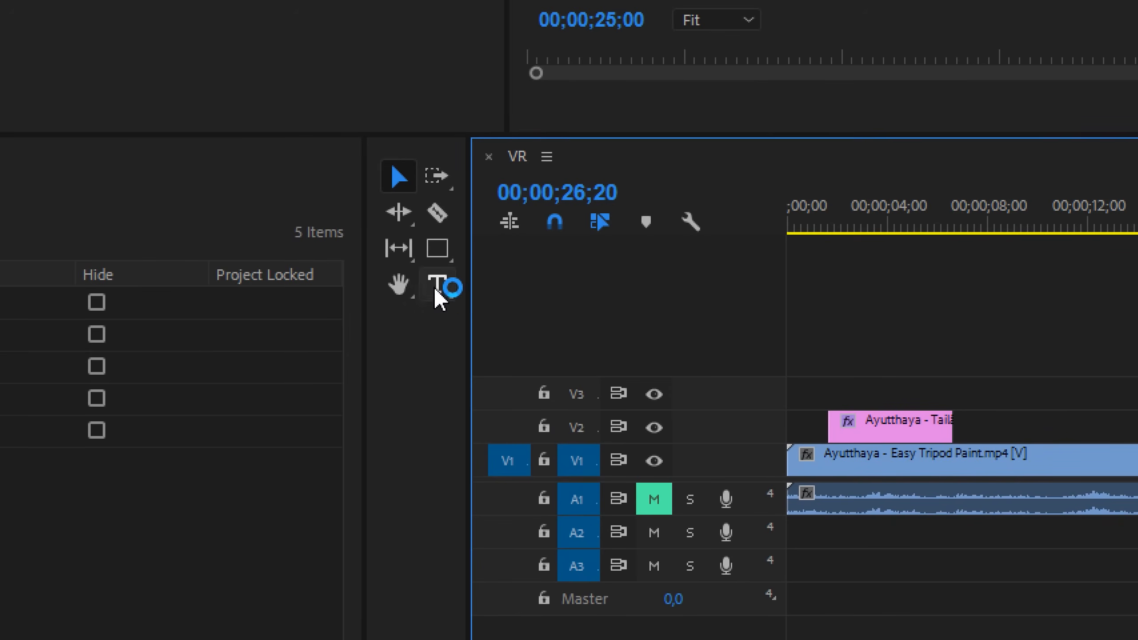
Step: Add a text layer in the upper part of the frame at 00;00;26;20 and paste the film credits into it
left_click(444, 474)
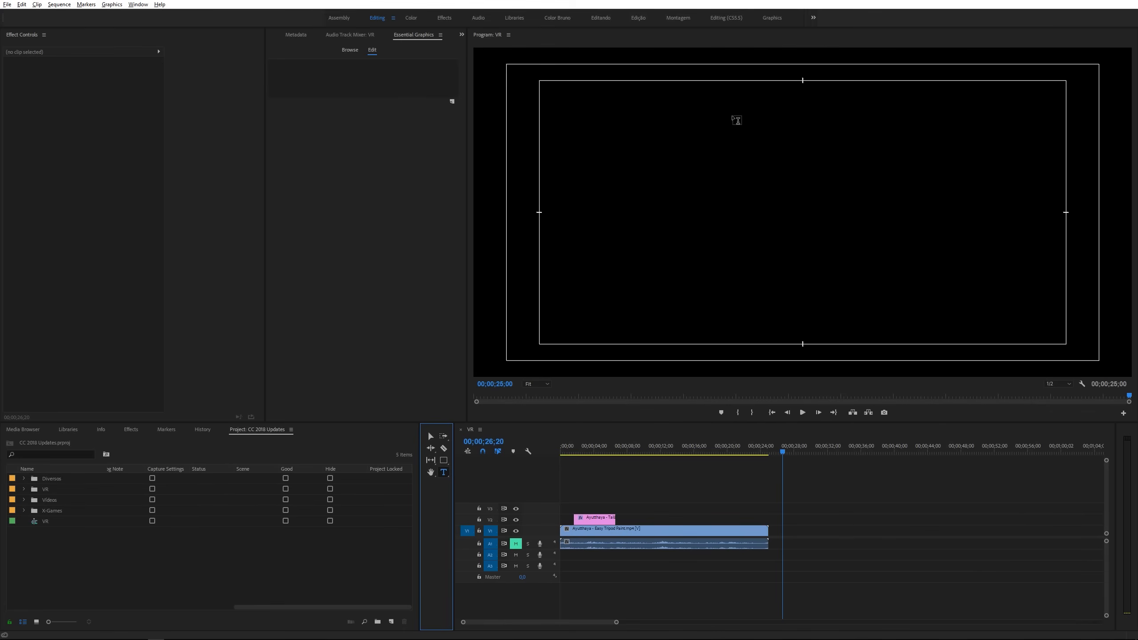
left_click(734, 105)
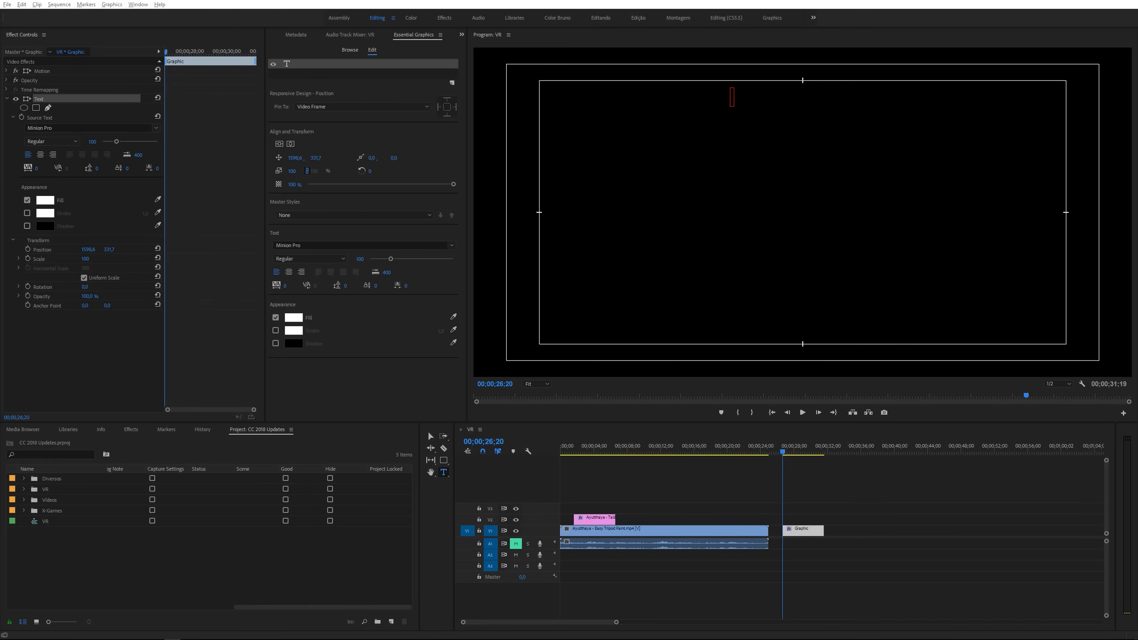
key("ctrl+v")
key("ctrl+a")
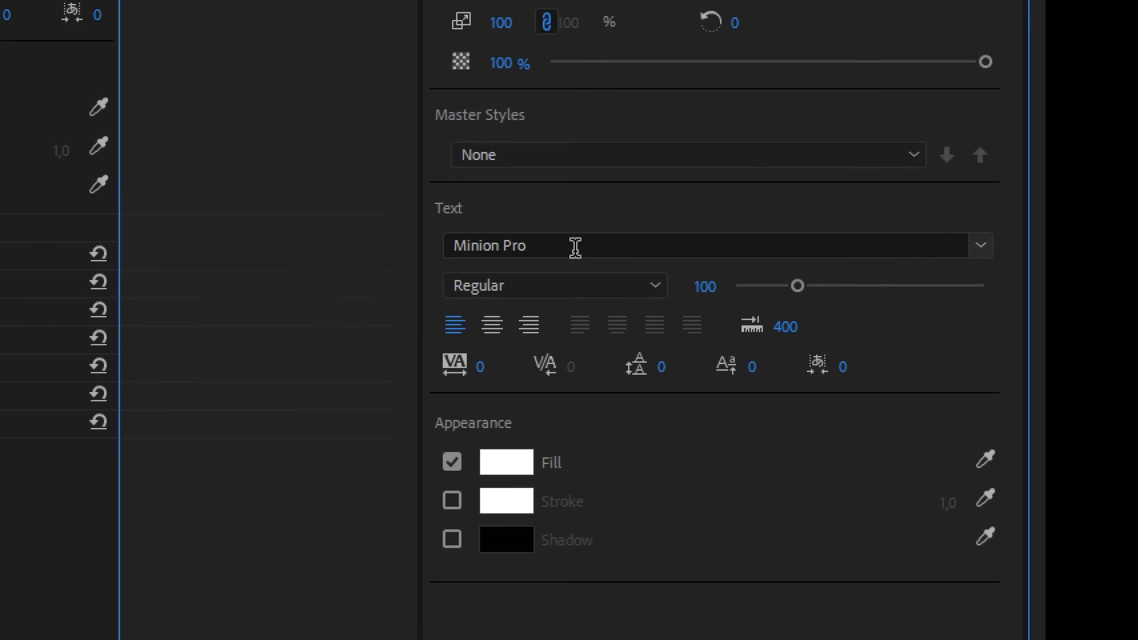
Step: Centre-align the credits text, set its font size to 69 and centre it in the frame horizontally and vertically
left_click(491, 329)
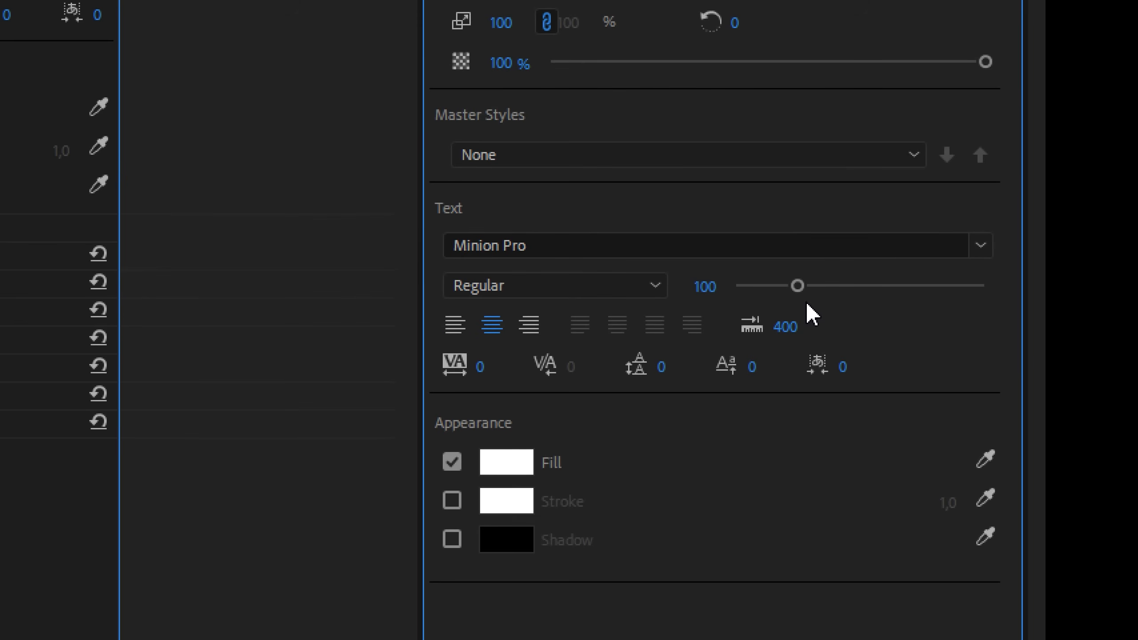
left_click_drag(792, 285, 780, 297)
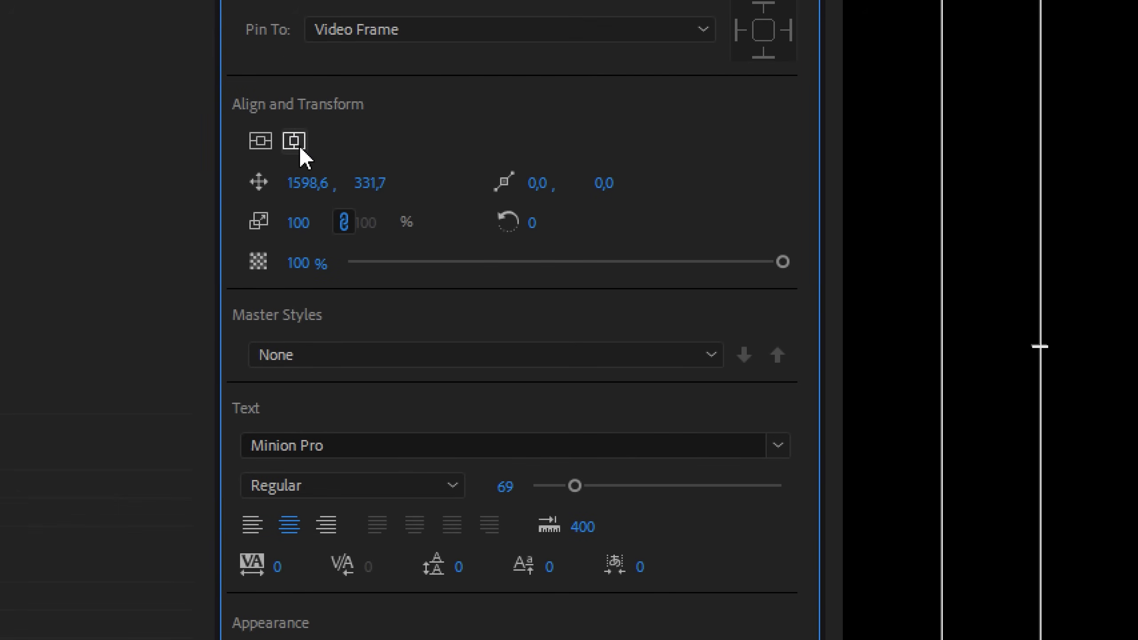
left_click(291, 144)
left_click(259, 142)
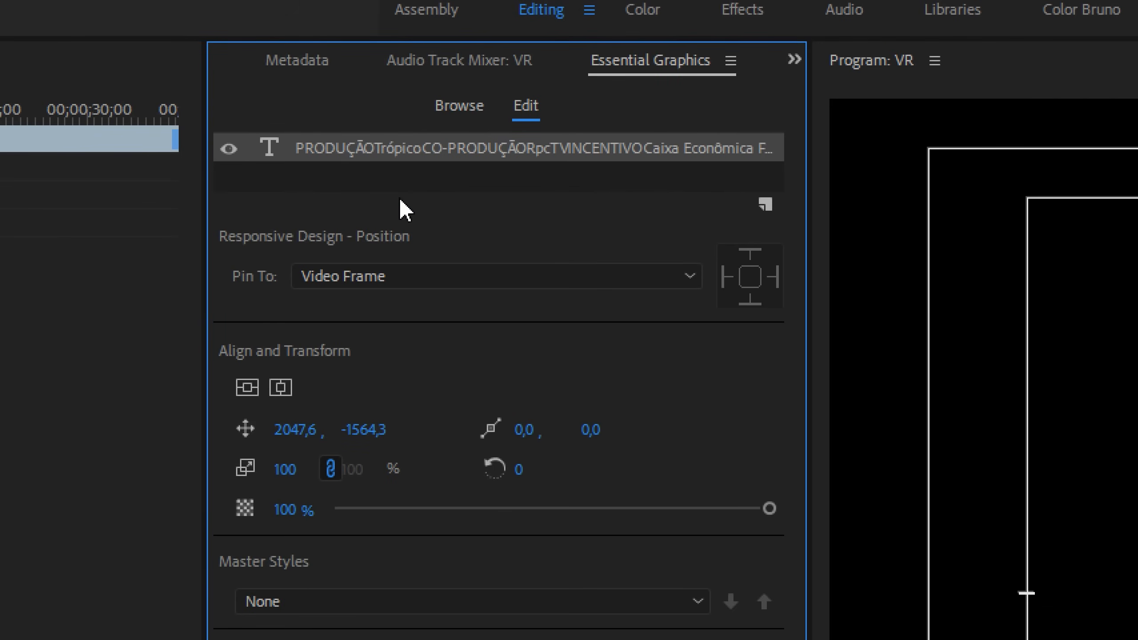
Step: Deselect the credits text layer, move the playhead into the clip and enable Roll for the graphic
left_click(294, 179)
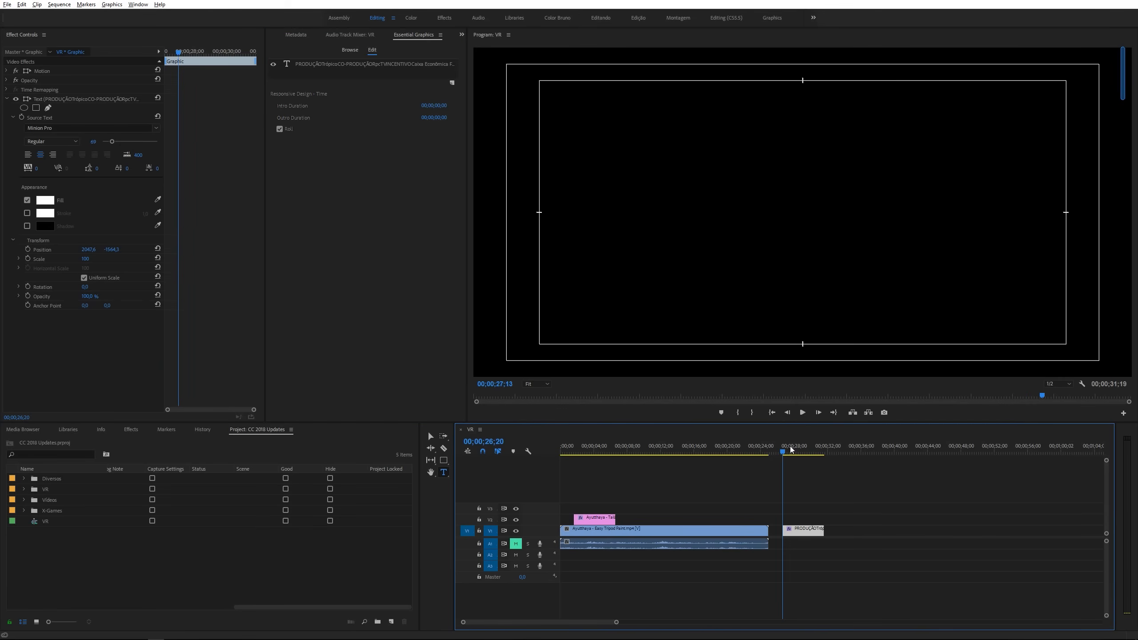
left_click(793, 449)
left_click(297, 95)
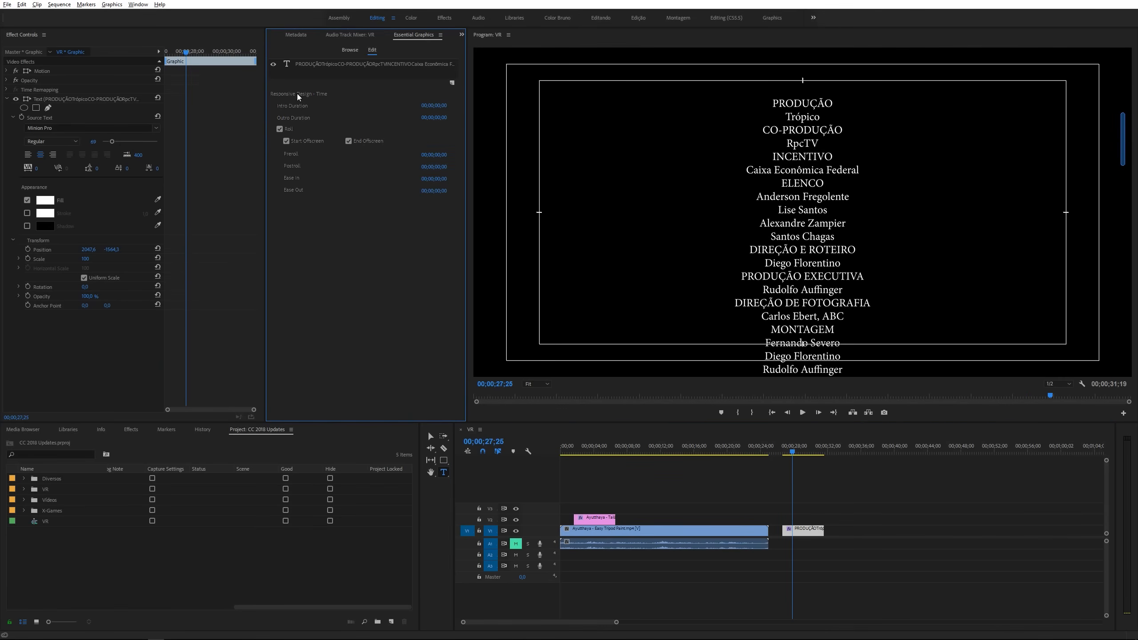
left_click(280, 129)
left_click(280, 129)
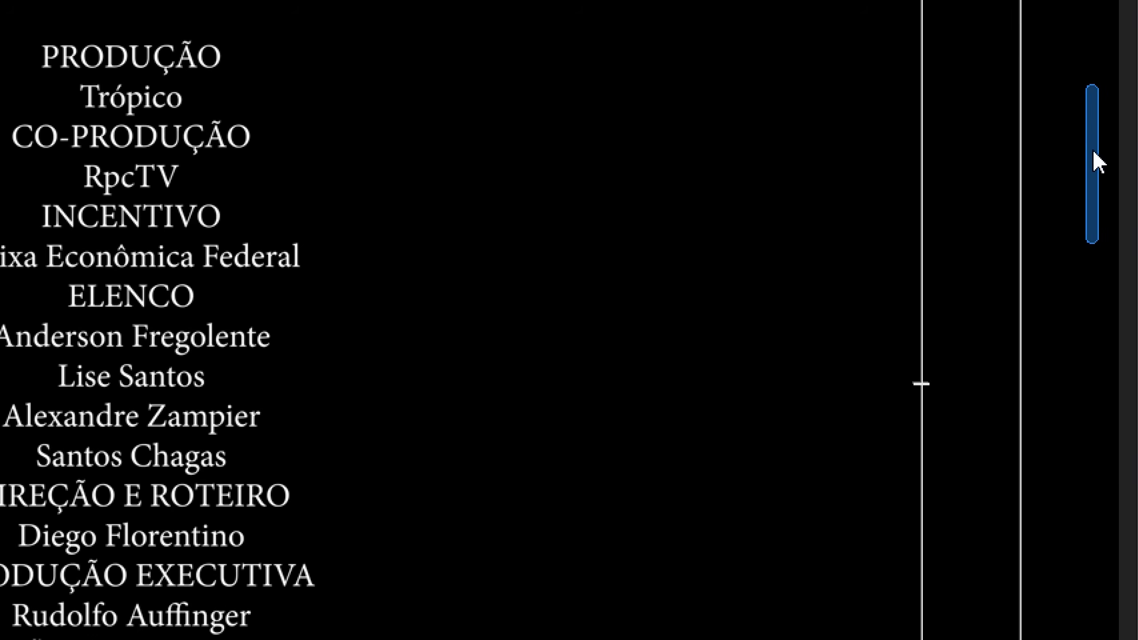
Step: Scroll through the credits in the preview and lengthen the graphic clip to end at about 00;00;34;16
left_click_drag(1125, 135, 1069, 415)
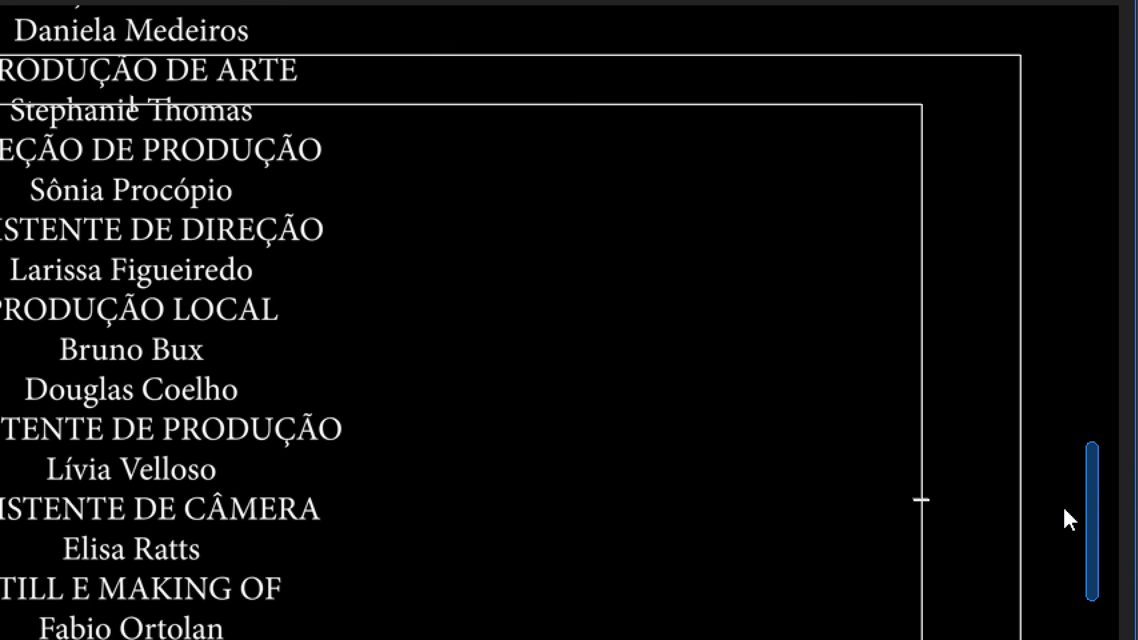
left_click_drag(1065, 510, 1085, 89)
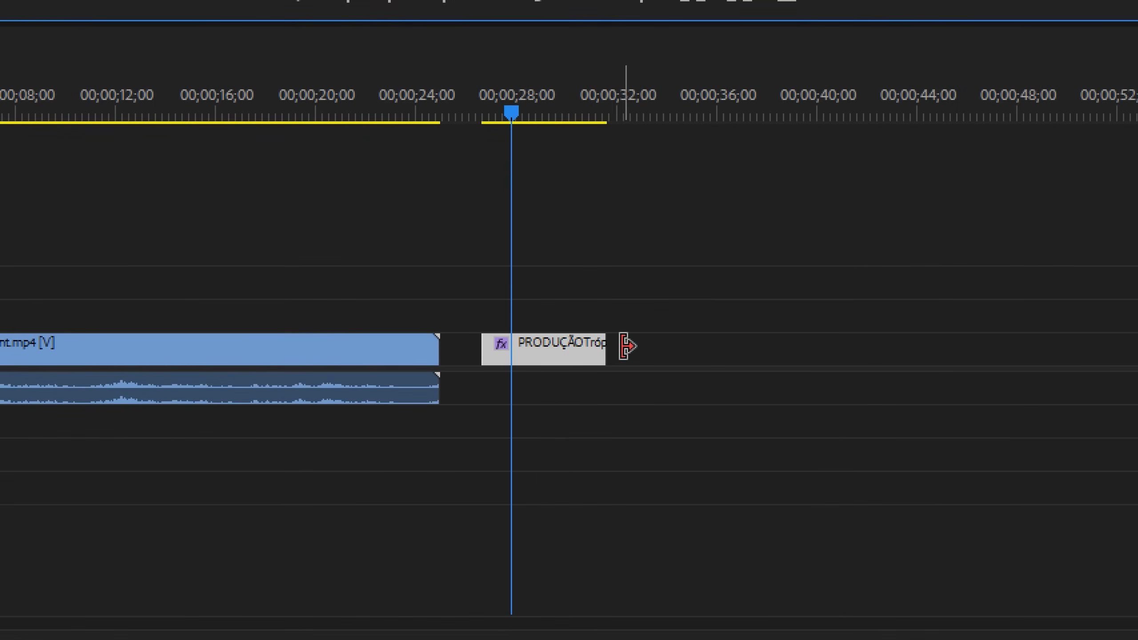
left_click_drag(606, 353, 686, 349)
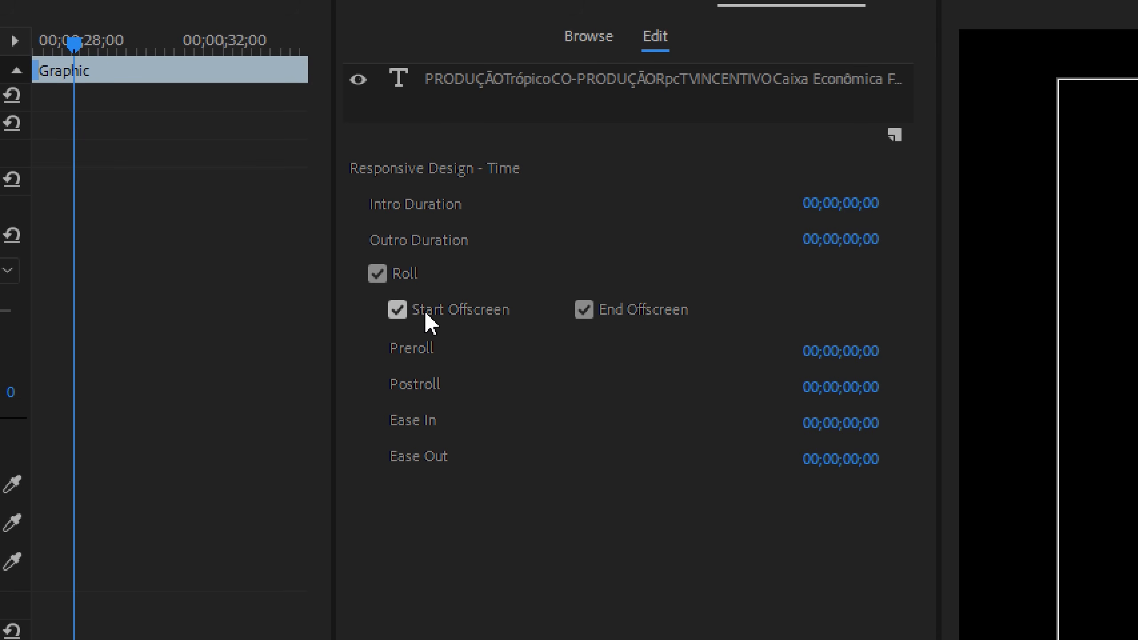
Step: Turn off Start Offscreen for the roll and set a 1-second Preroll and a 2-second Ease In
left_click(397, 310)
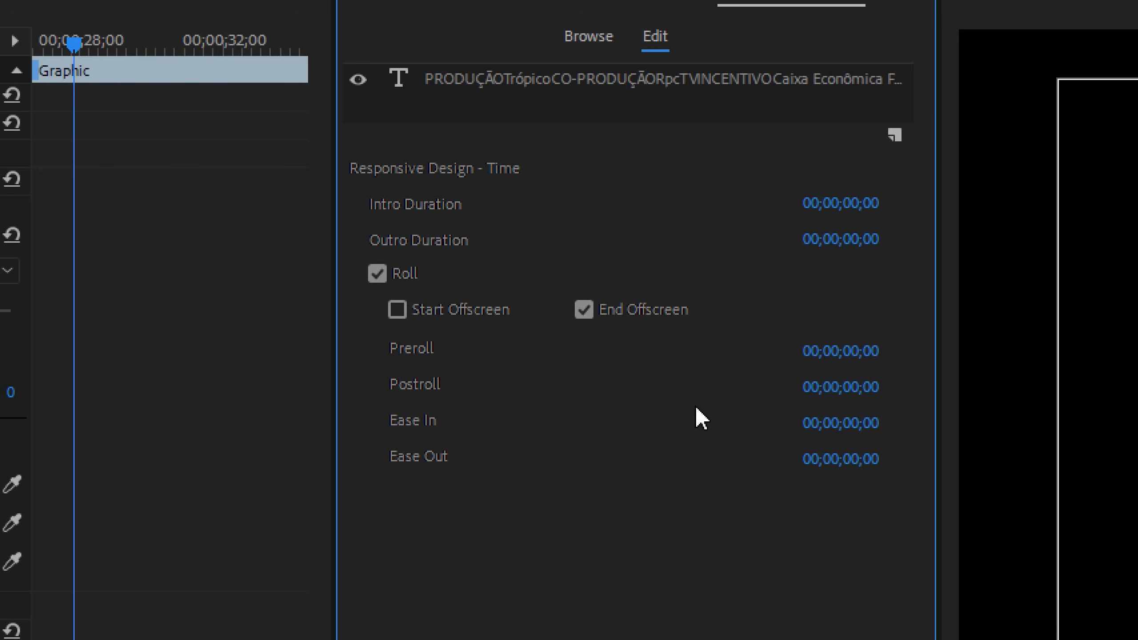
left_click(841, 354)
type("1;")
type("00")
key("Return")
left_click(862, 426)
type("2;")
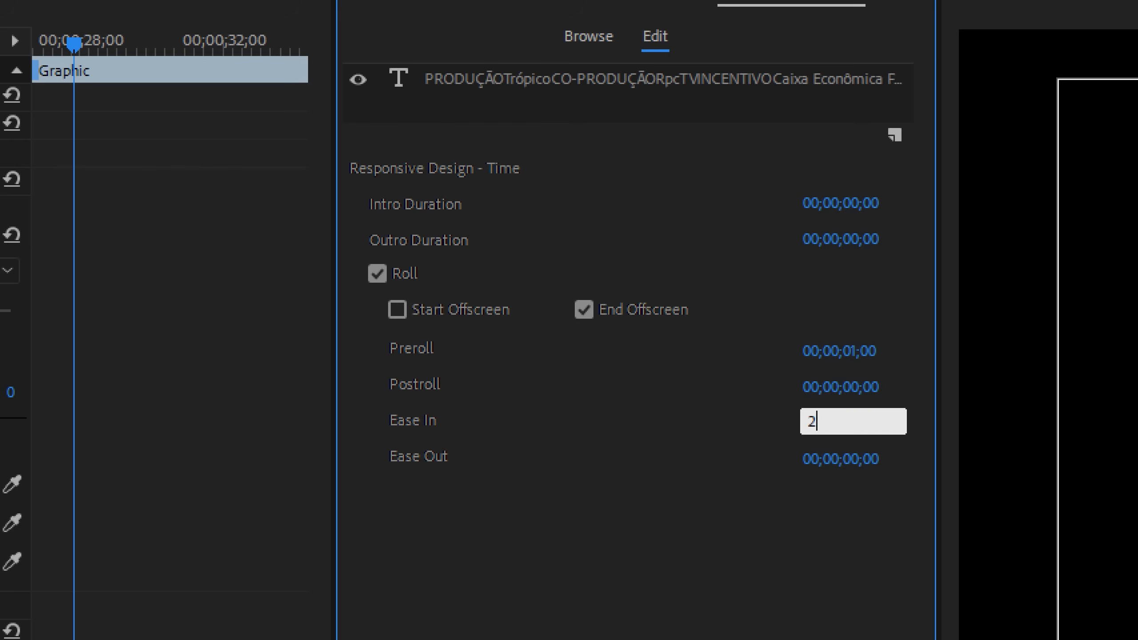
type("00")
key("Return")
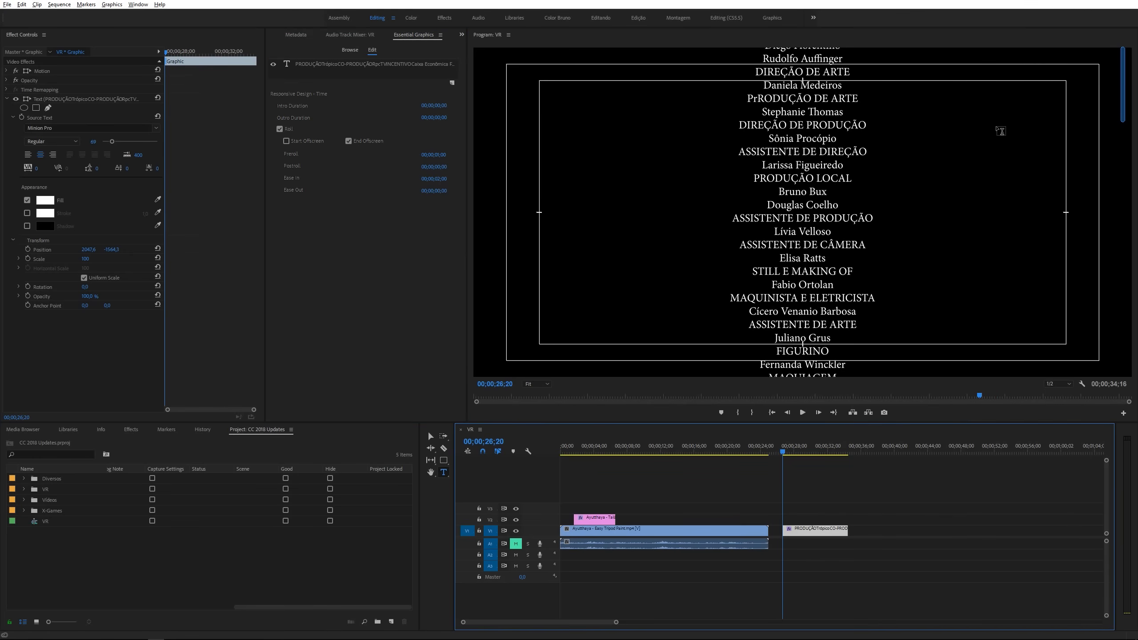
Step: Reposition the credits text vertically so its first line starts near the top of the title-safe area, and play the roll
left_click(1124, 102)
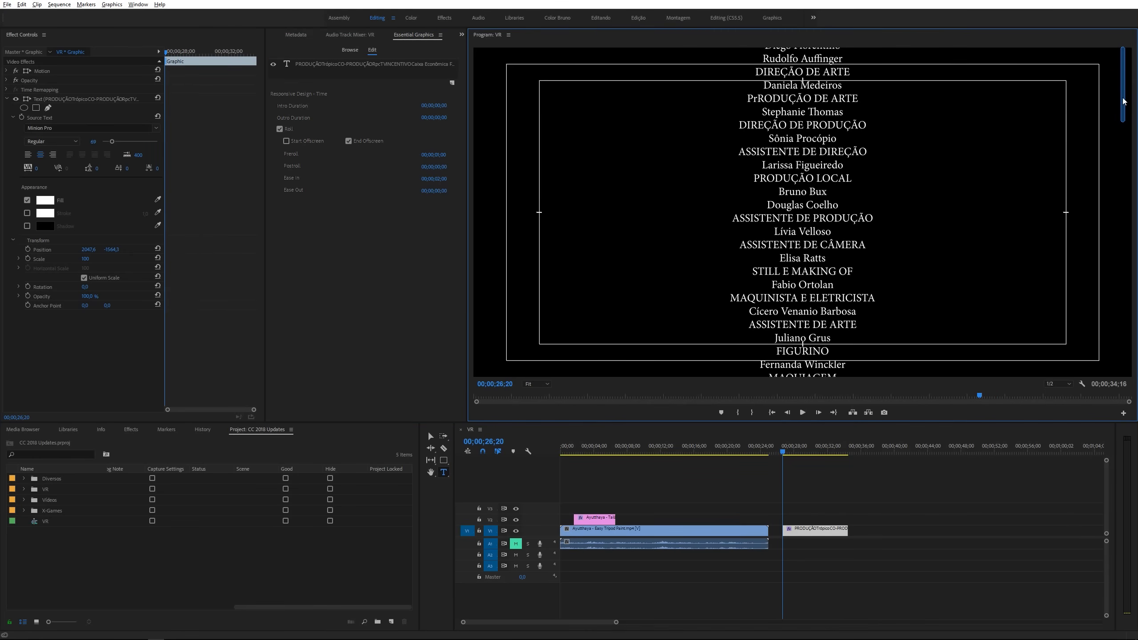
left_click(313, 62)
left_click_drag(322, 161, 1, 104)
left_click_drag(319, 162, 304, 165)
left_click(827, 496)
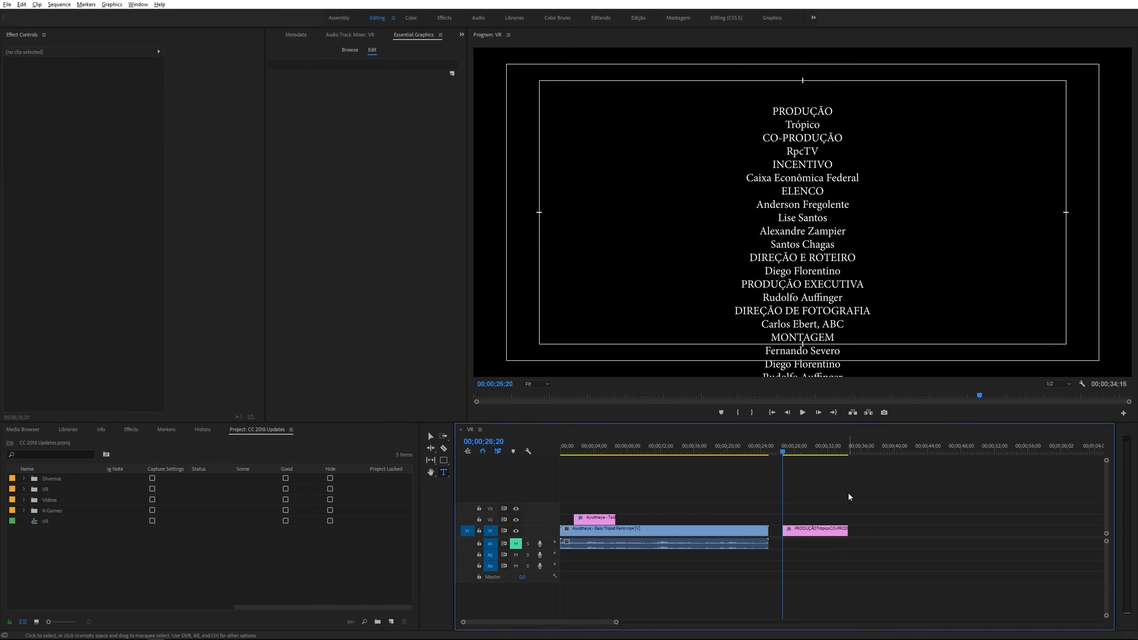
key("space")
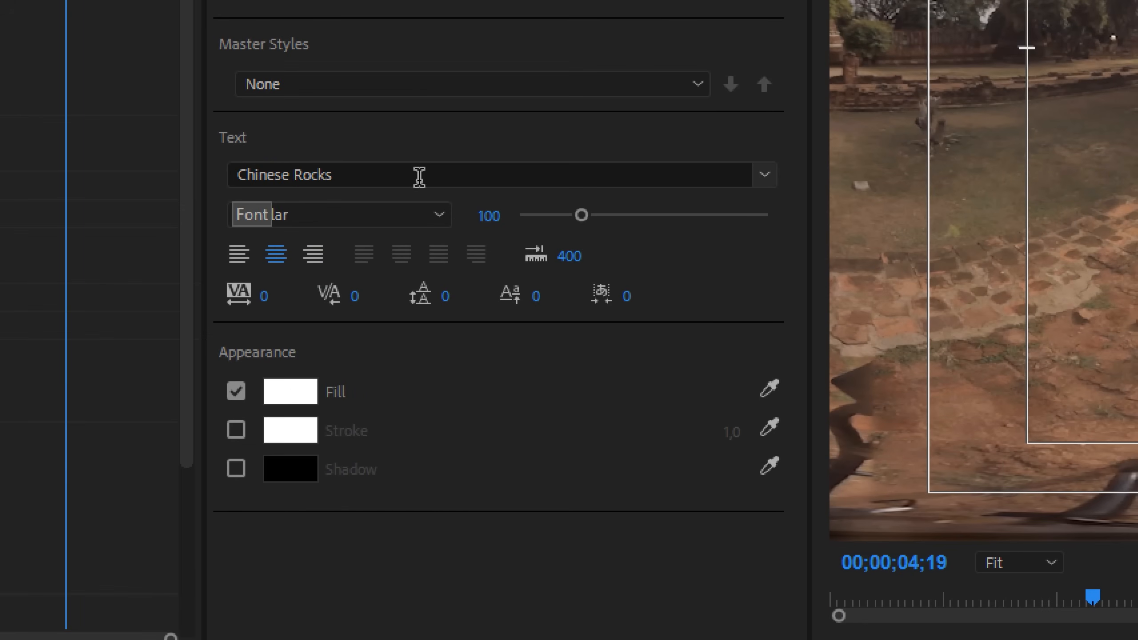
Step: Examine the available fonts for the title text, both filtered to Typekit fonts and unfiltered
left_click(769, 178)
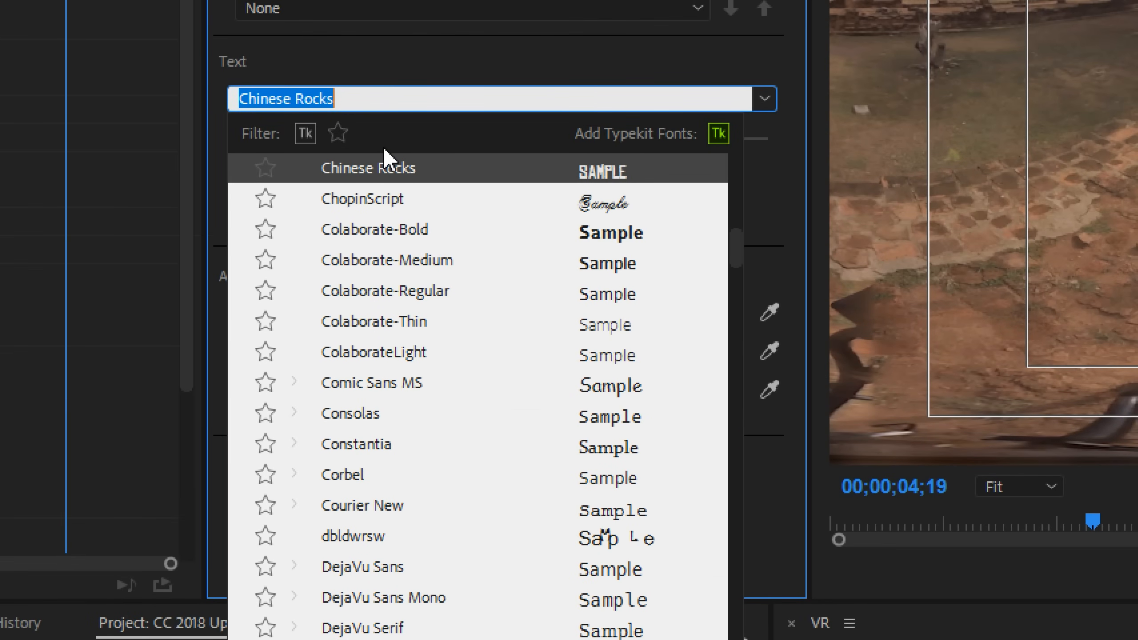
left_click(305, 134)
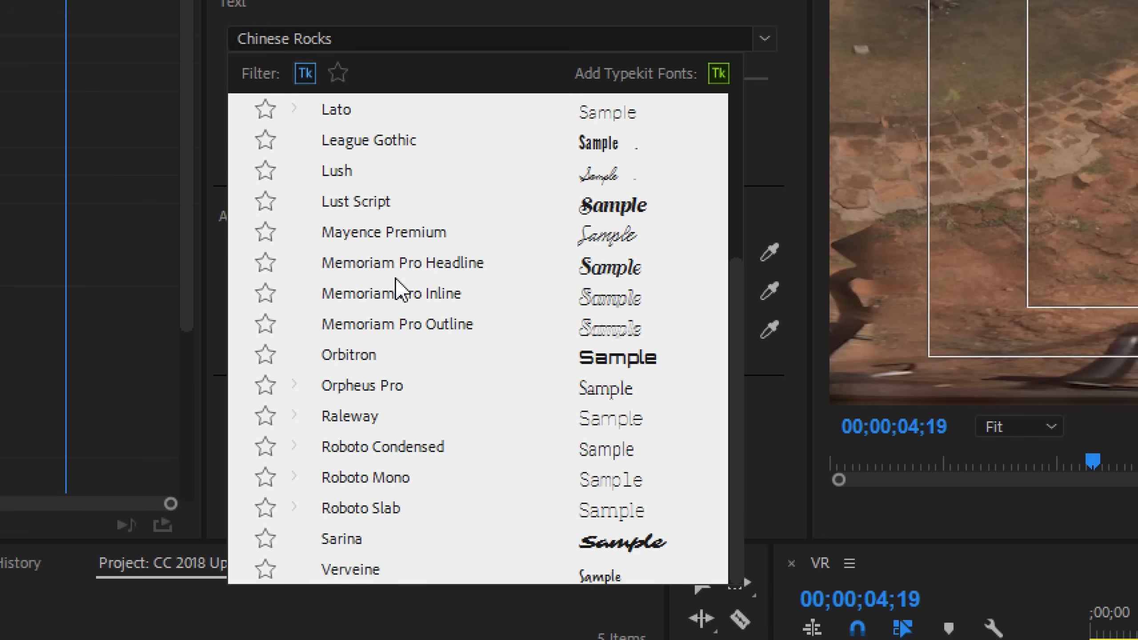
left_click(305, 73)
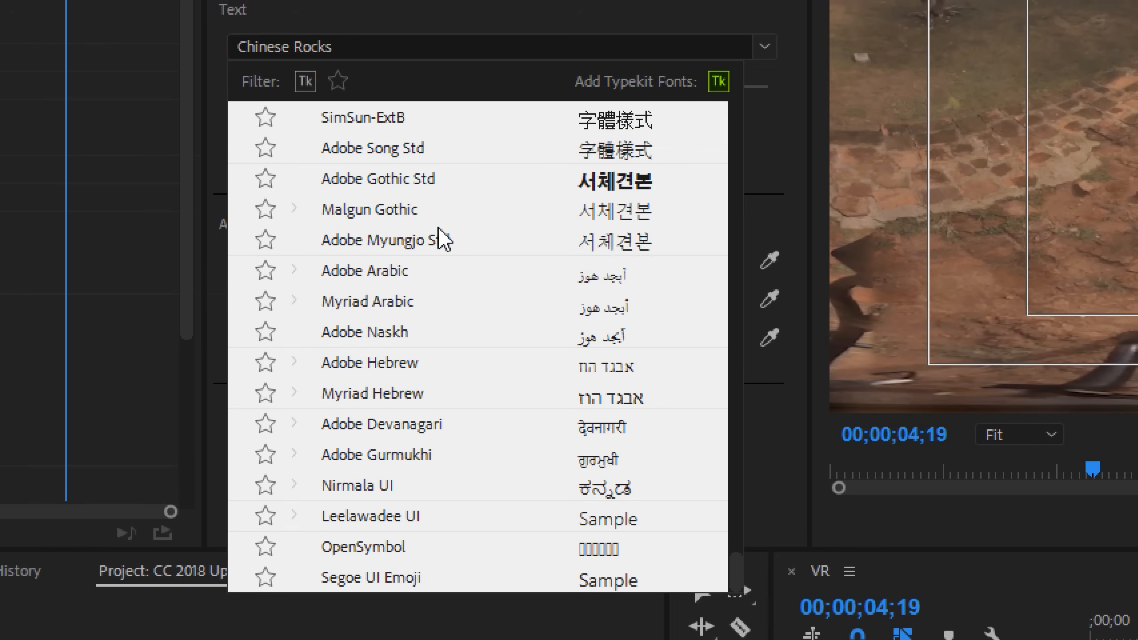
scroll(385, 296, "up", 2)
scroll(385, 299, "up", 1)
scroll(381, 279, "down", 1)
scroll(381, 280, "up", 13)
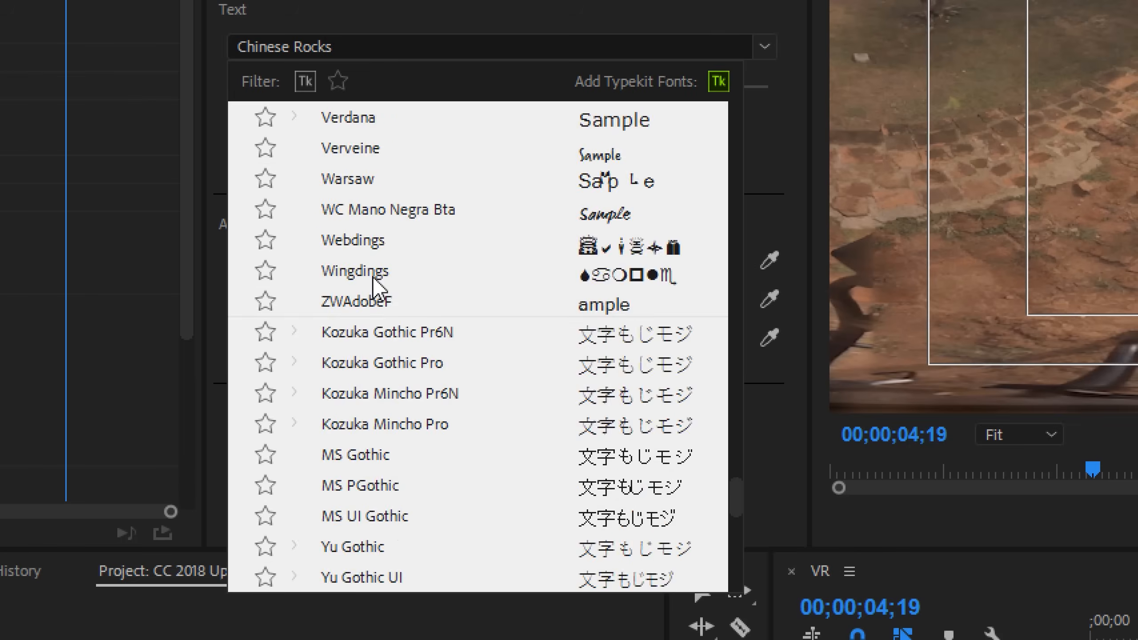
scroll(372, 283, "down", 6)
Step: Mark Adobe Hebrew as a favourite font, expand its styles and check it with the favourites filter
left_click(338, 83)
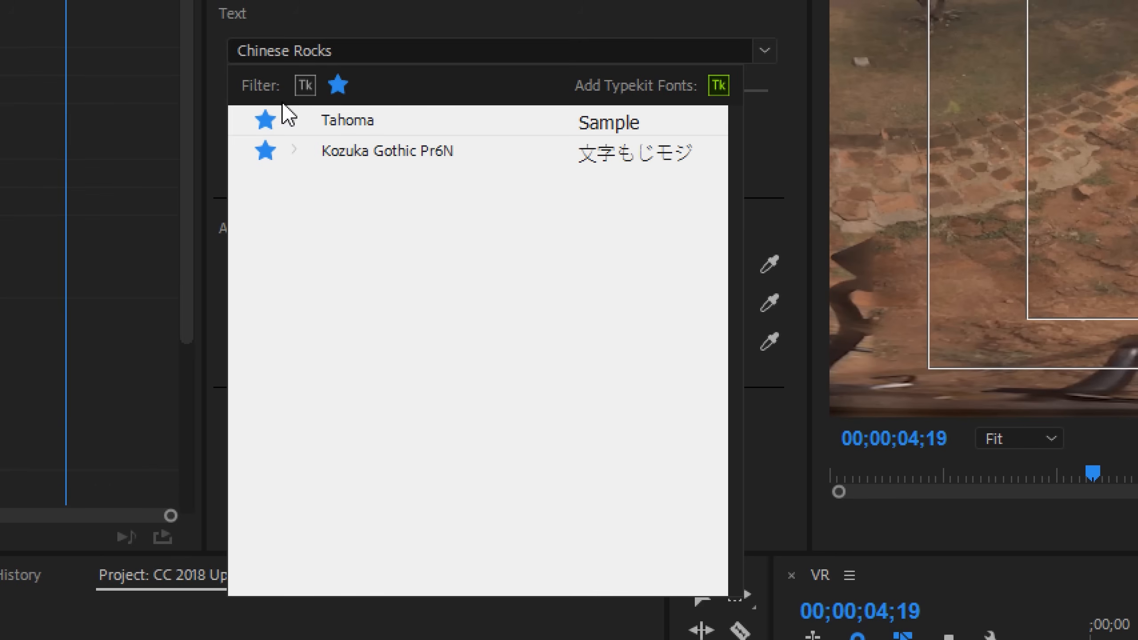
left_click(337, 86)
left_click(274, 363)
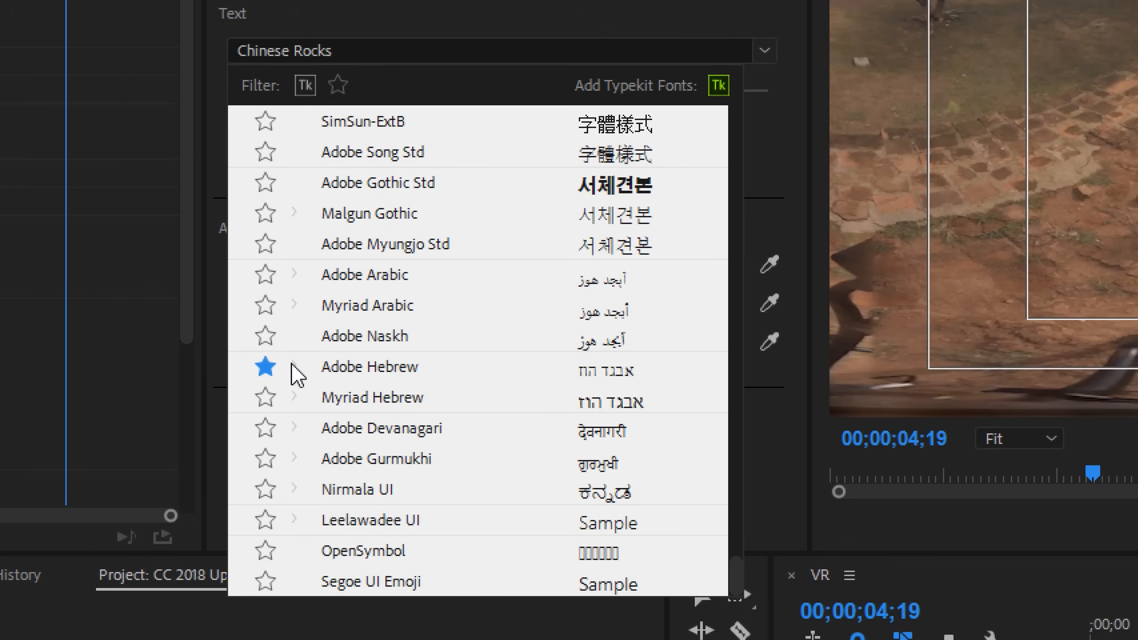
left_click(293, 365)
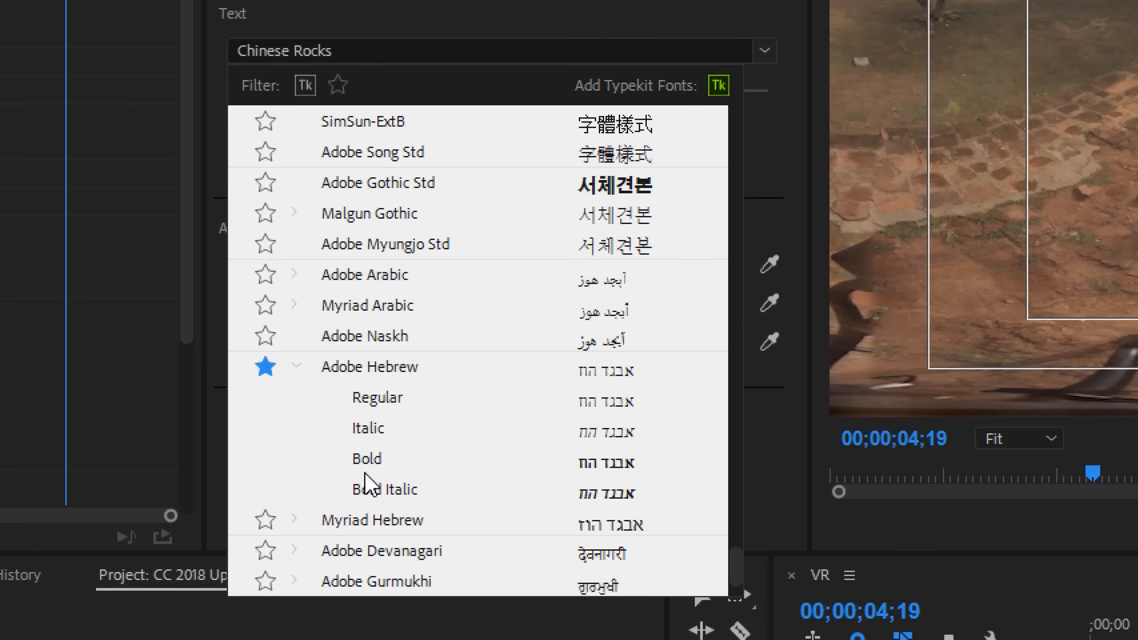
left_click(338, 85)
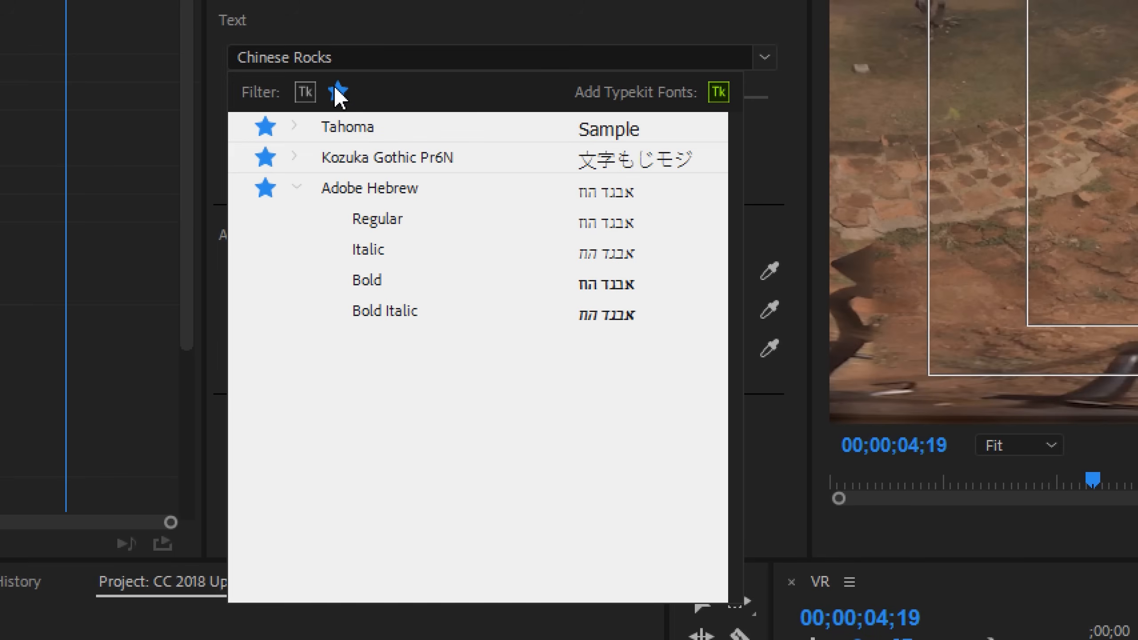
left_click(337, 89)
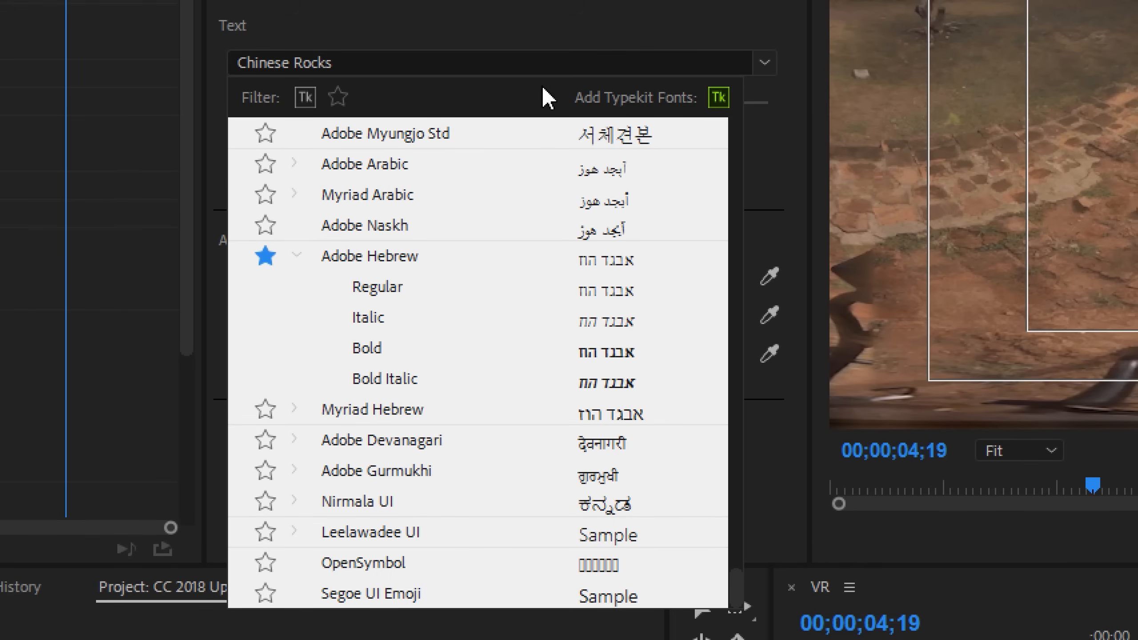
Step: Expand the Trajan Pro 3 styles and examine the font samples across the full list
scroll(296, 258, "up", 5)
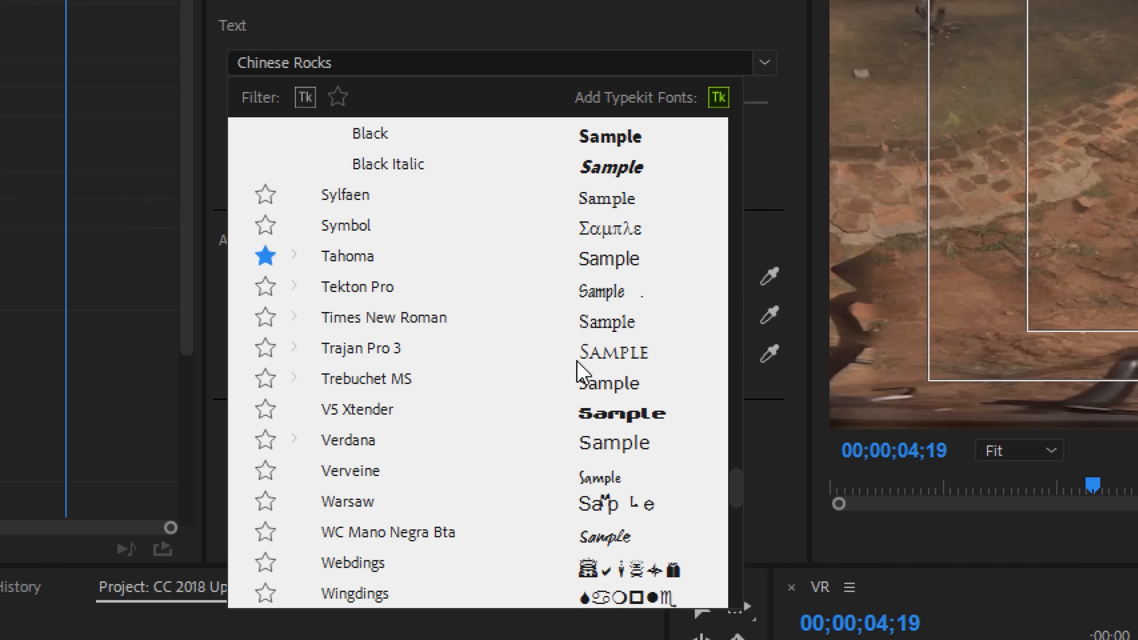
left_click(298, 346)
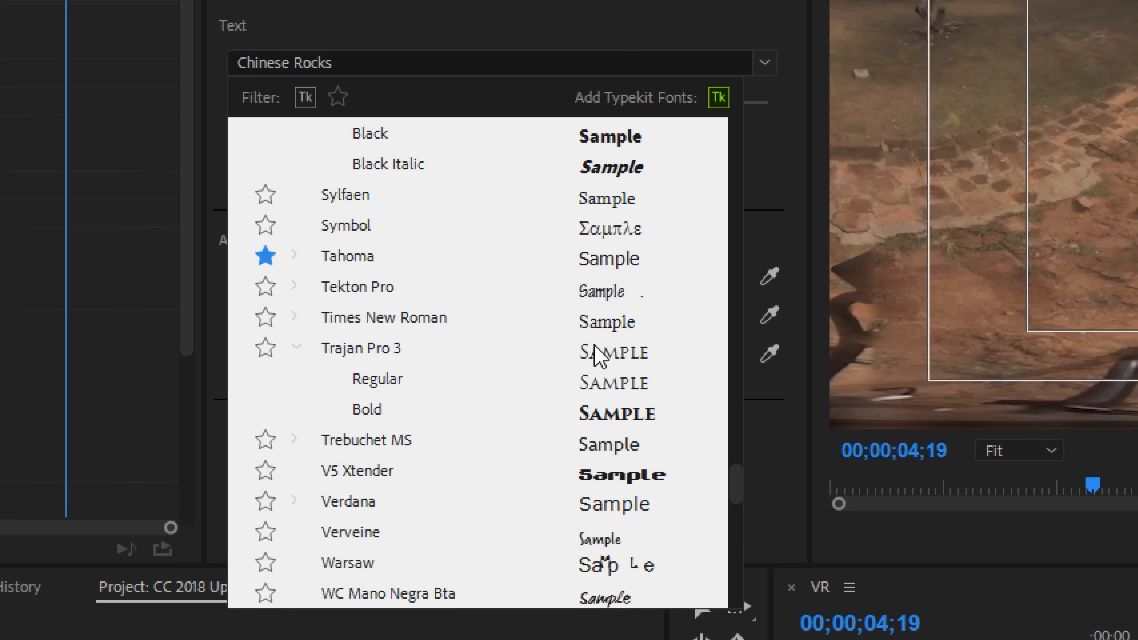
scroll(437, 372, "down", 2)
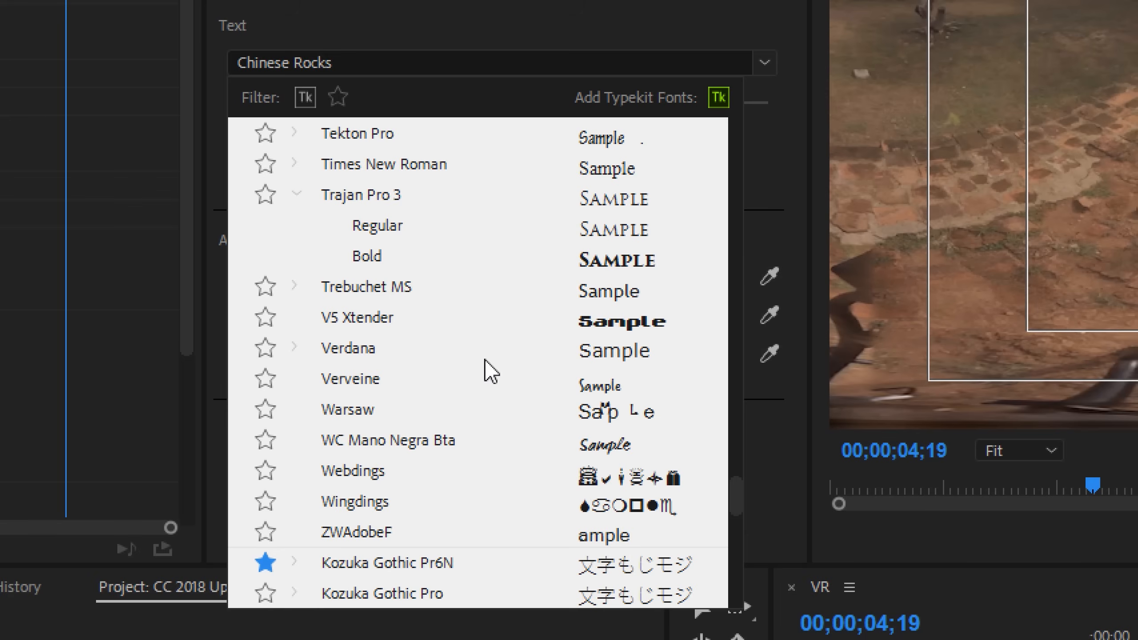
scroll(486, 371, "up", 10)
scroll(495, 344, "up", 4)
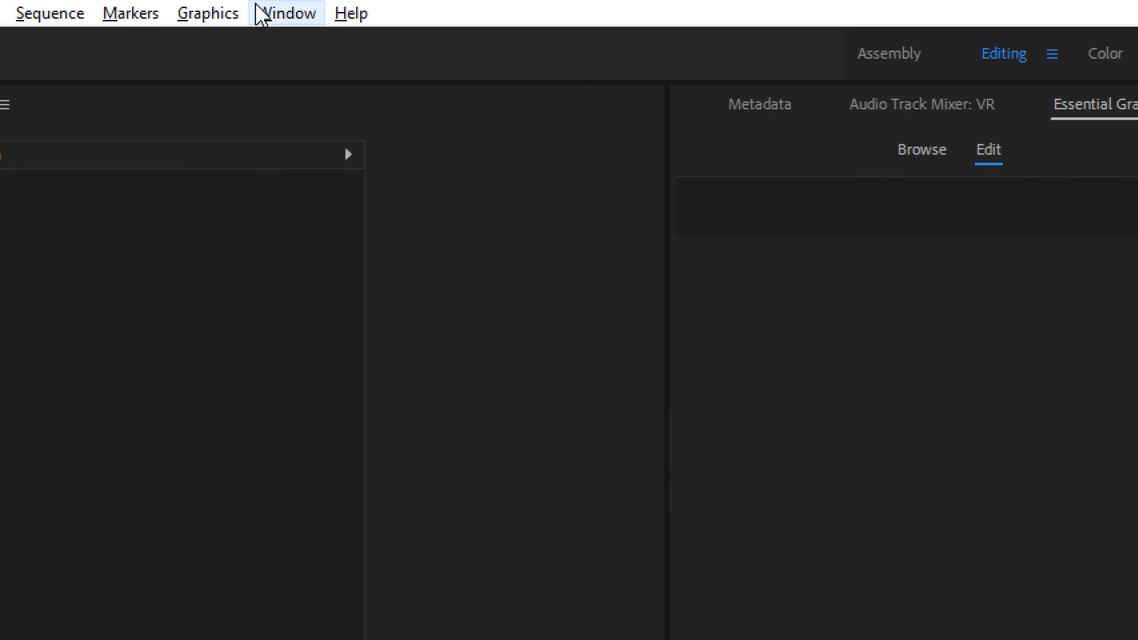
Step: Show the Libraries panel and look through the assets stored in My Library
left_click(280, 14)
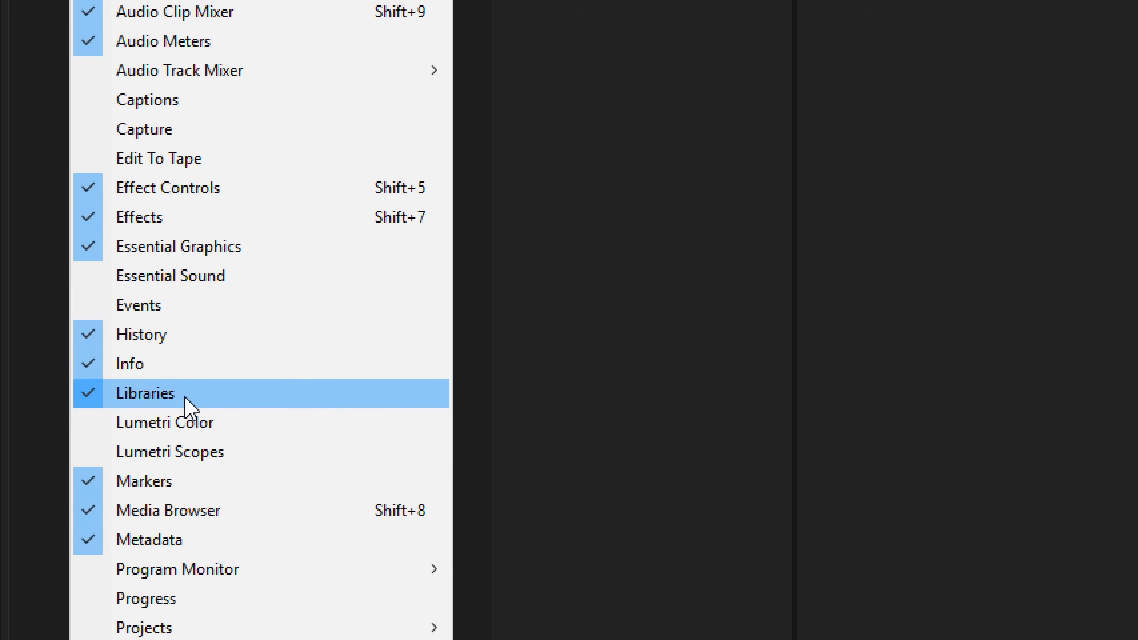
left_click(185, 397)
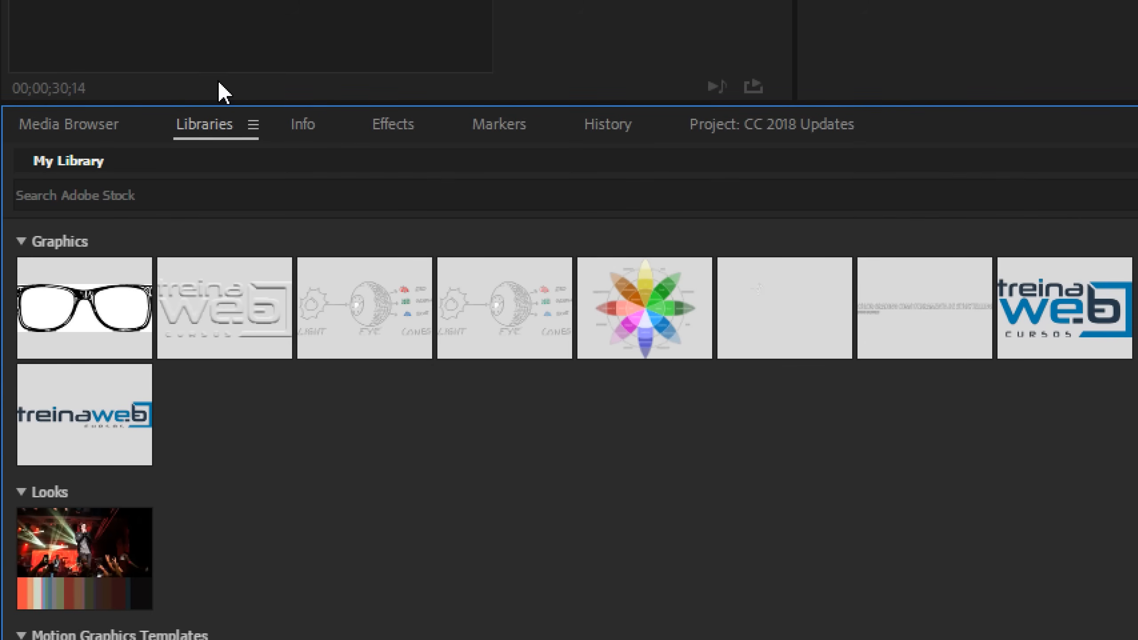
scroll(273, 325, "down", 10)
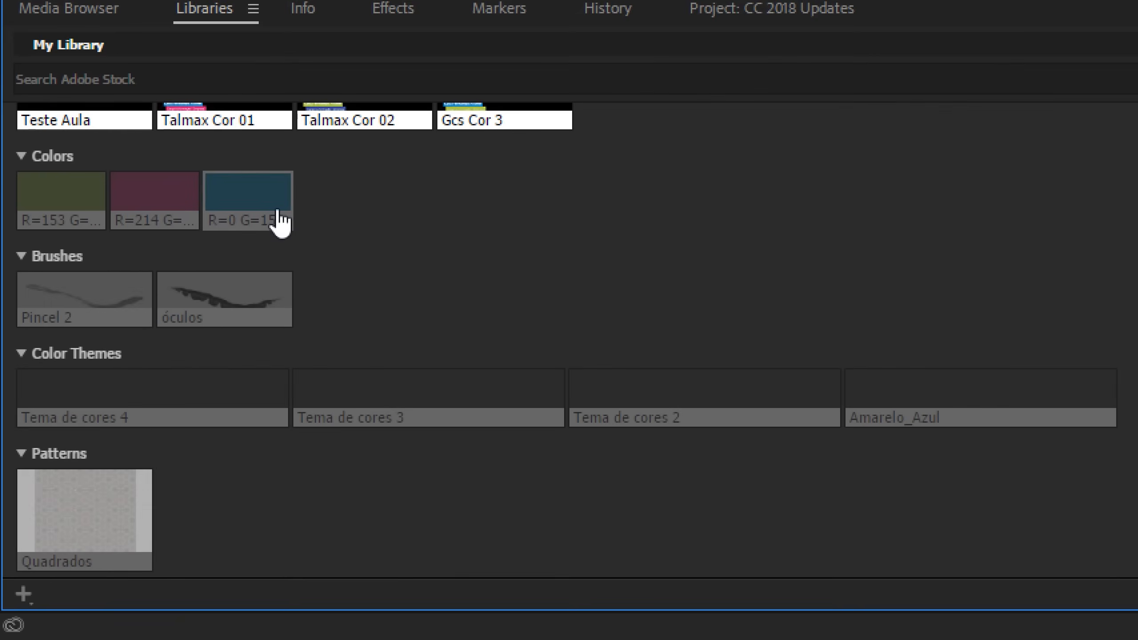
scroll(292, 337, "up", 10)
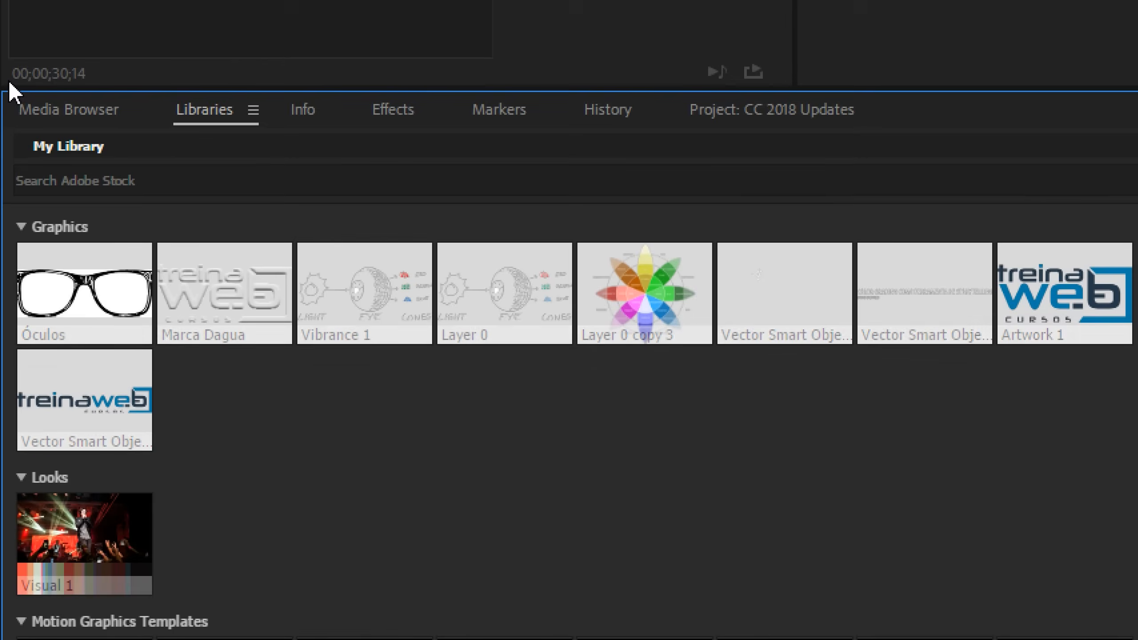
Step: Search Adobe Stock for MotionWorks from My Library and limit the results to Templates
left_click(54, 147)
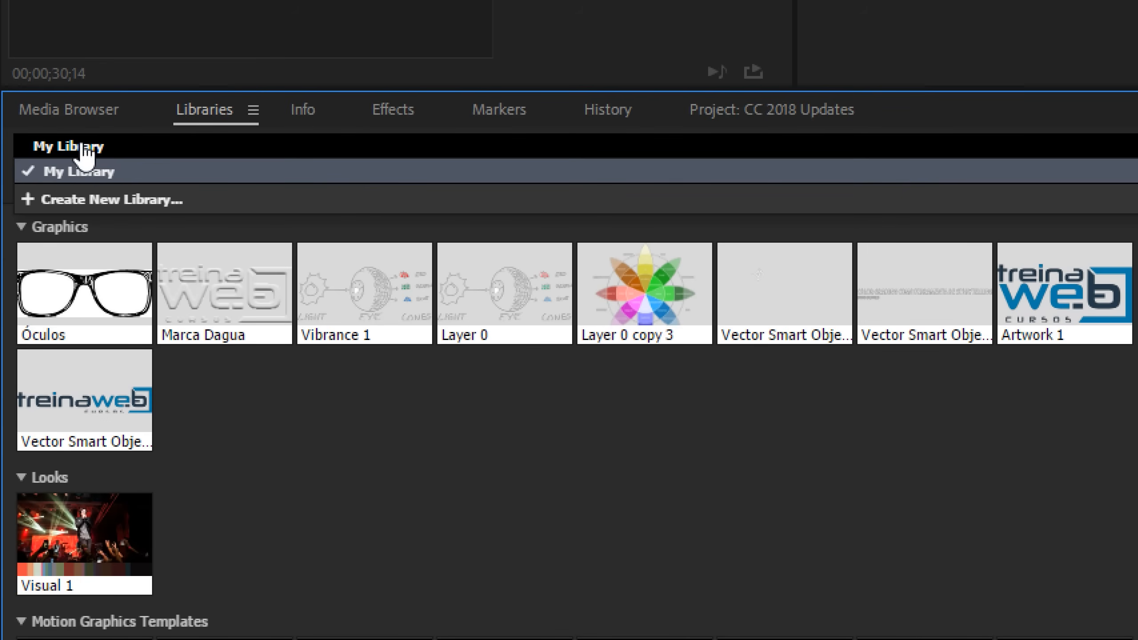
left_click(263, 444)
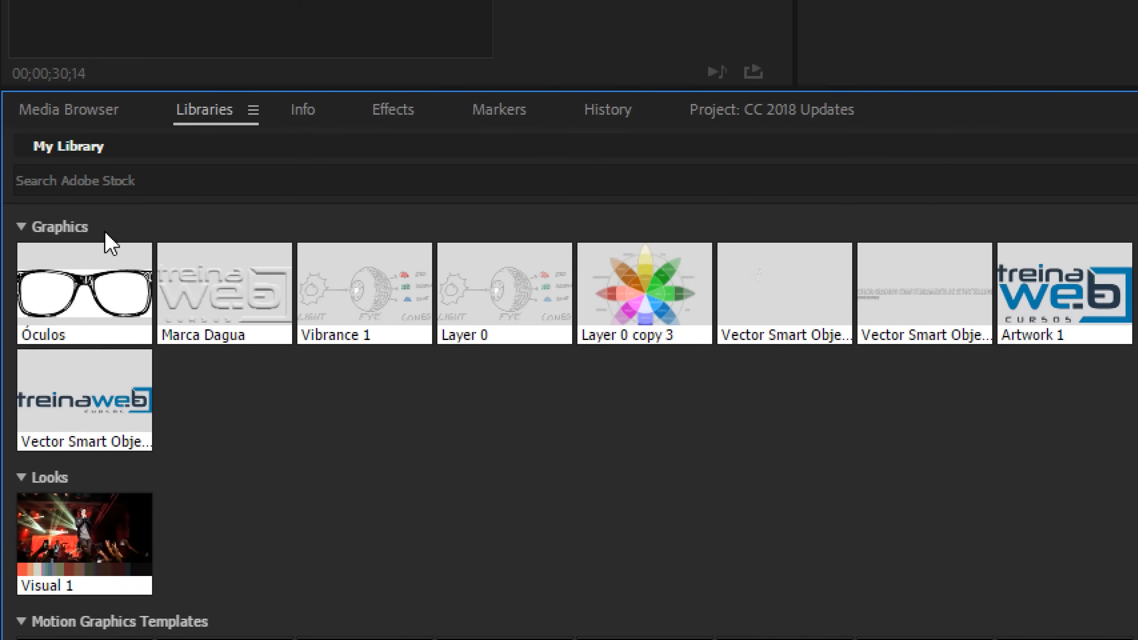
left_click(47, 178)
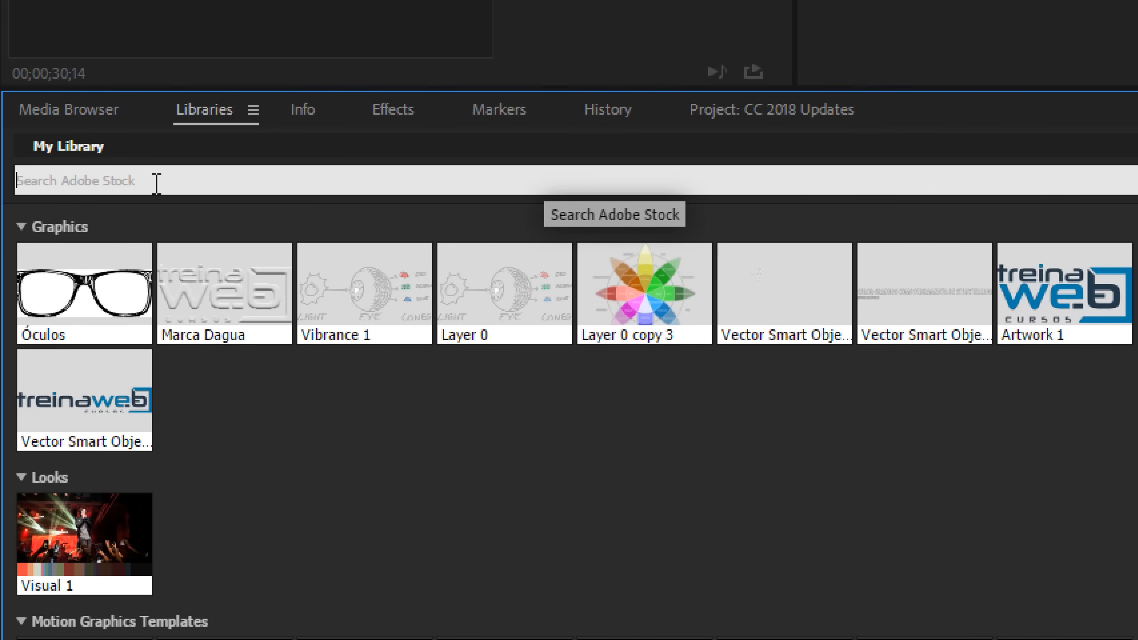
type("MotionWorks")
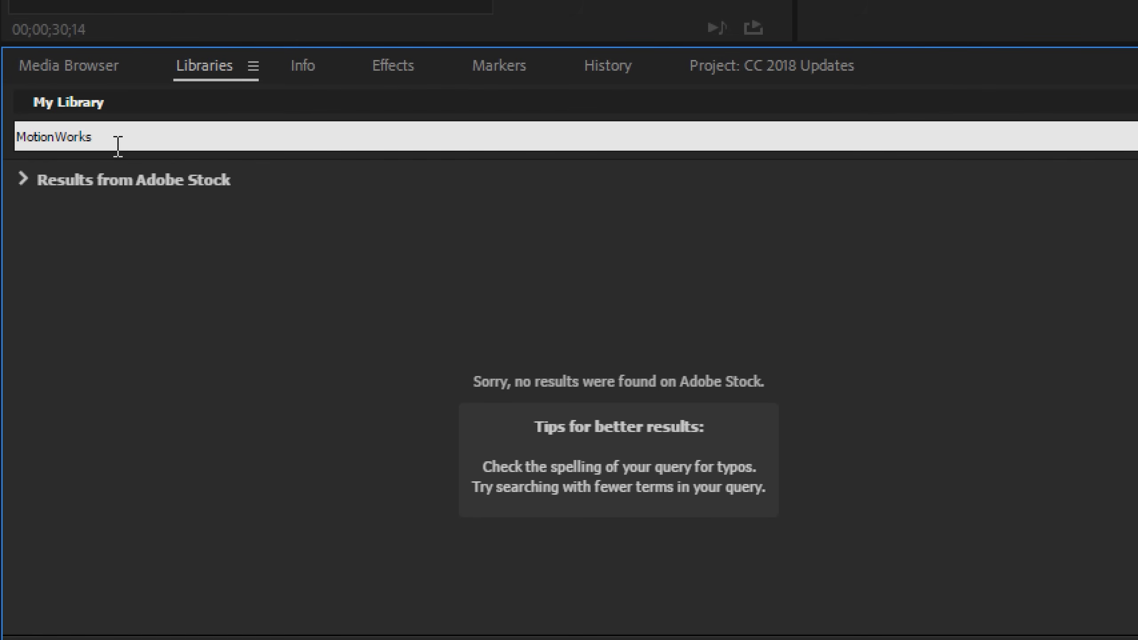
left_click(22, 179)
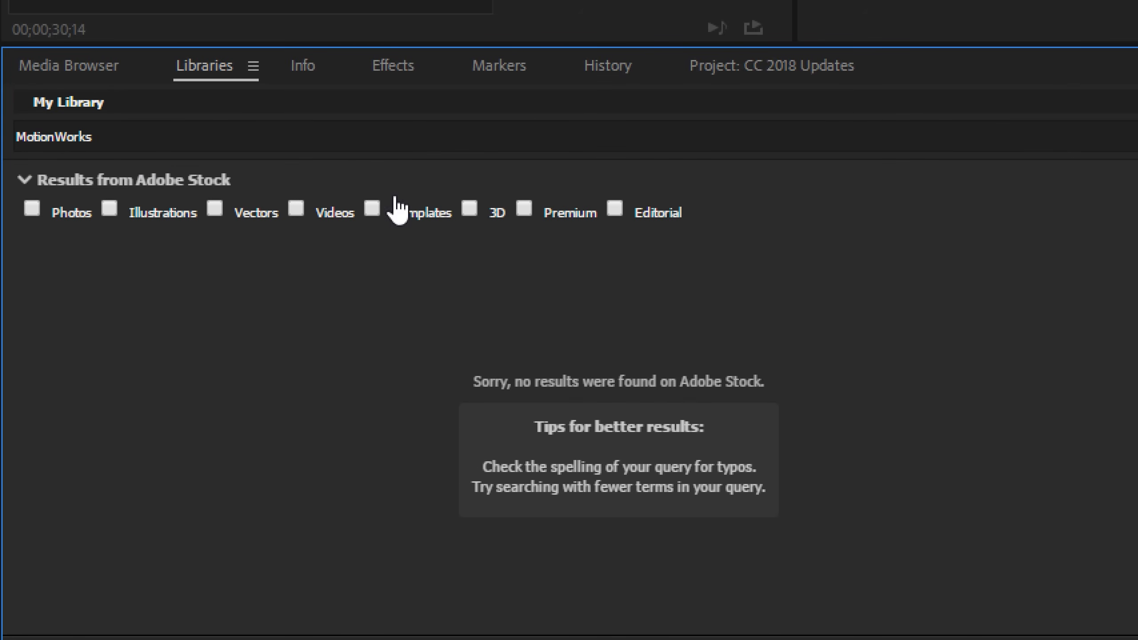
left_click(375, 209)
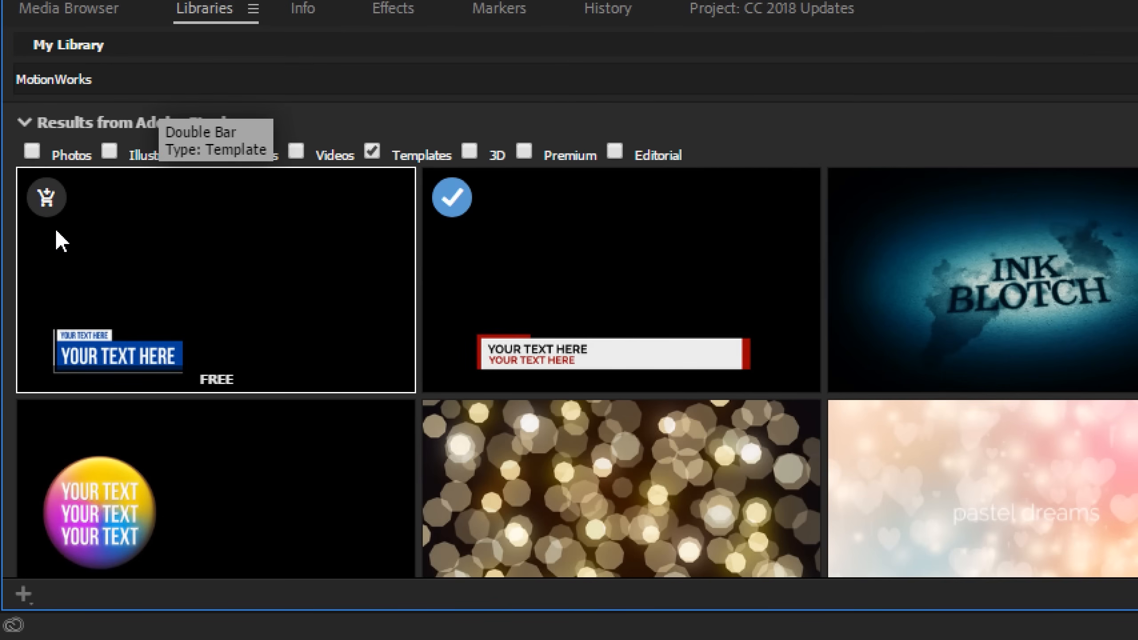
Step: License the free Double Bar template and place it on track V1 after the existing clip, starting at about 28 seconds
left_click(48, 208)
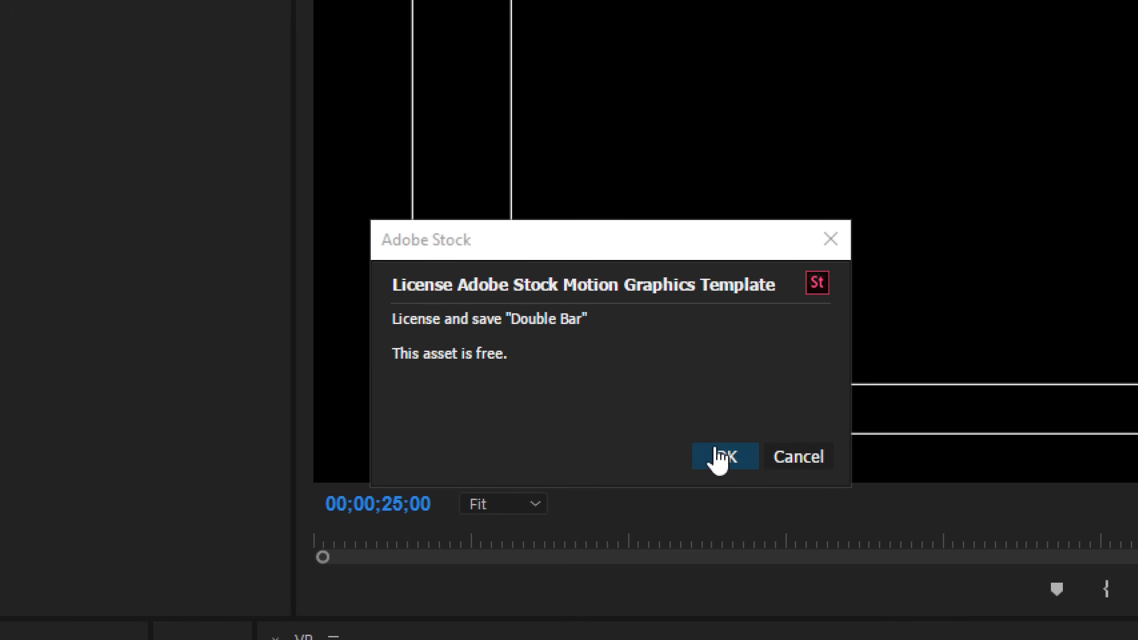
left_click(716, 459)
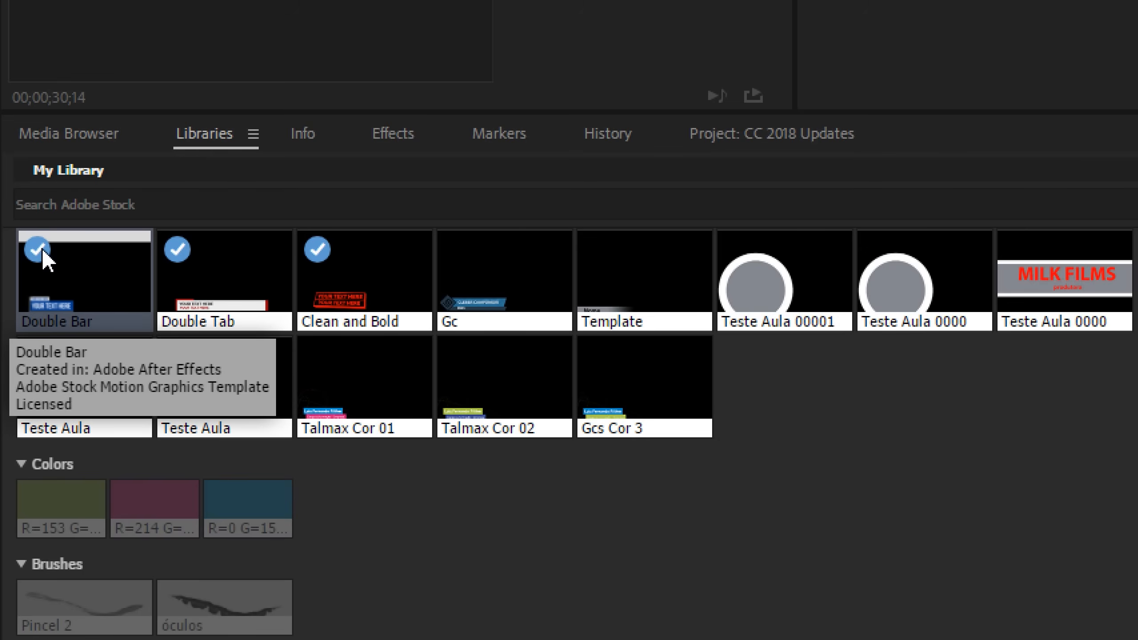
mouse_move(40, 258)
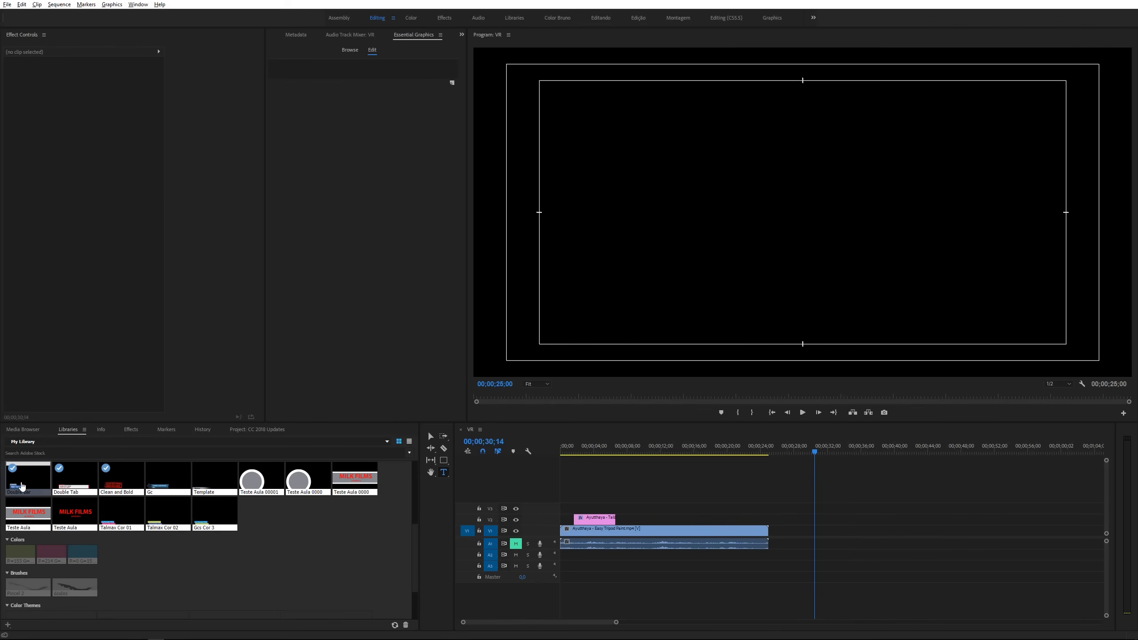
left_click_drag(38, 486, 797, 537)
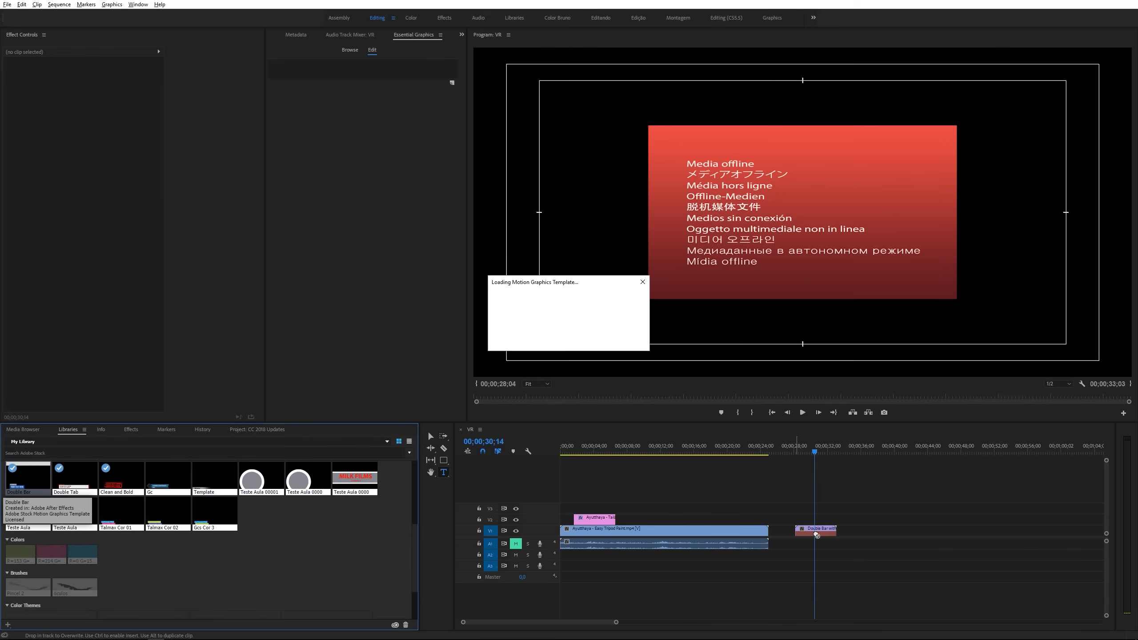
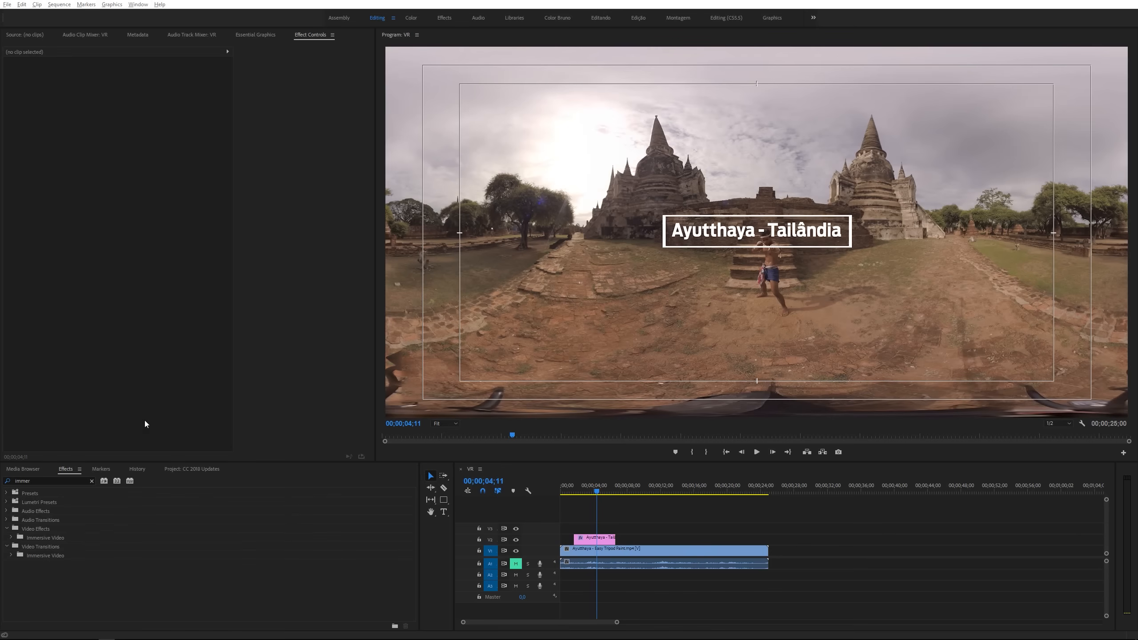
Step: Create a sequence named VR from the Monoscopic 29.97 preset 4096x2048 - Ambisonics
left_click(187, 469)
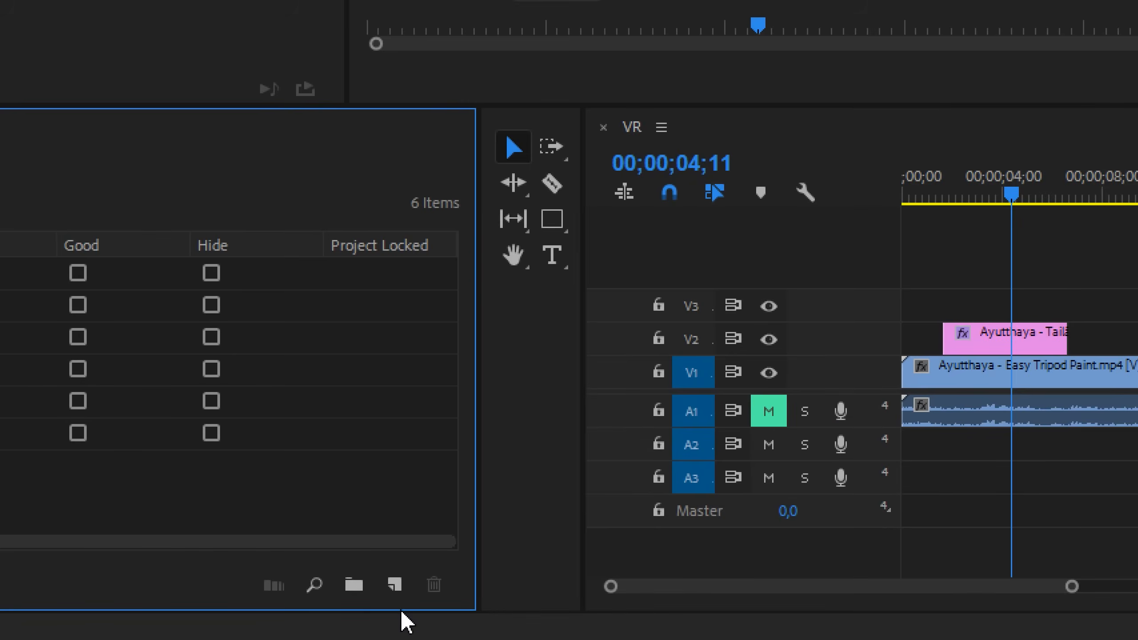
left_click(391, 622)
left_click(490, 254)
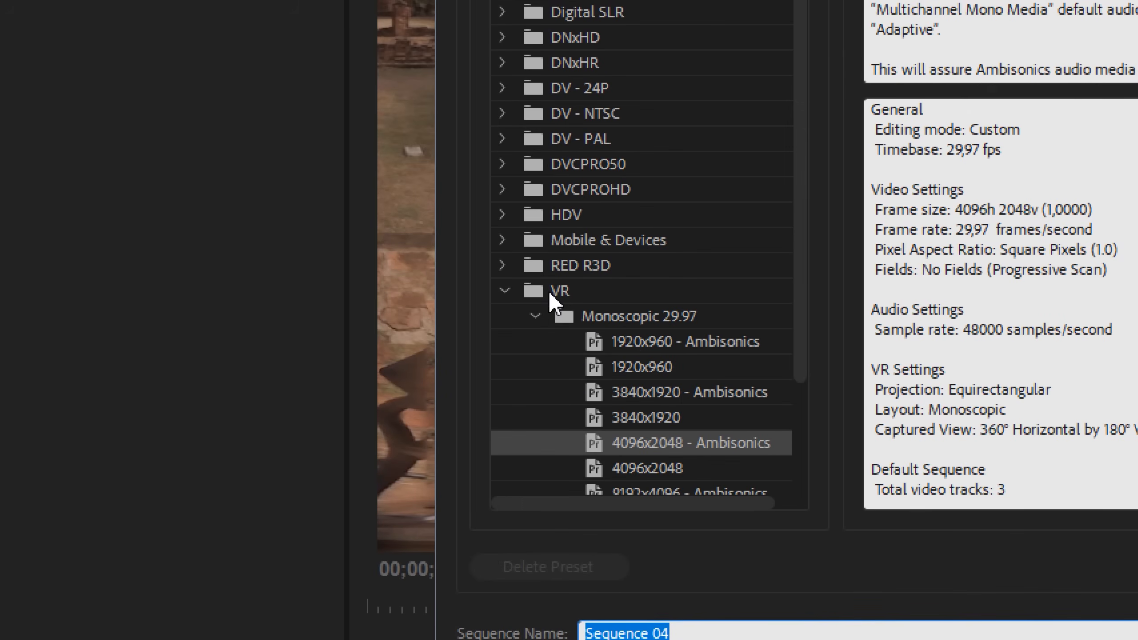
left_click_drag(800, 295, 781, 432)
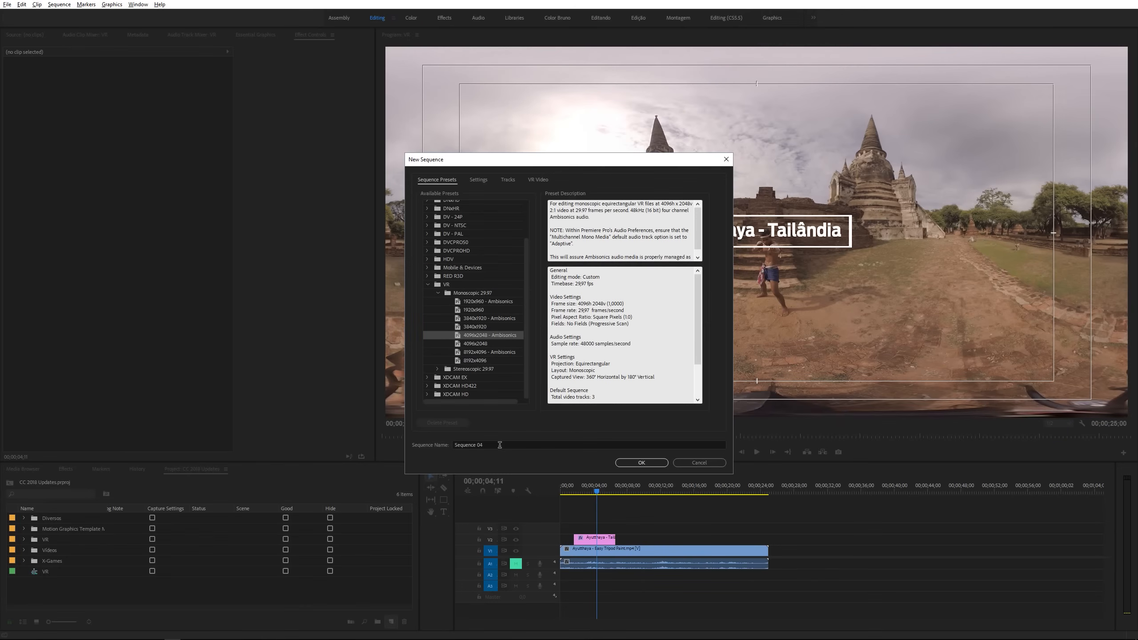
left_click(500, 445)
type("VR")
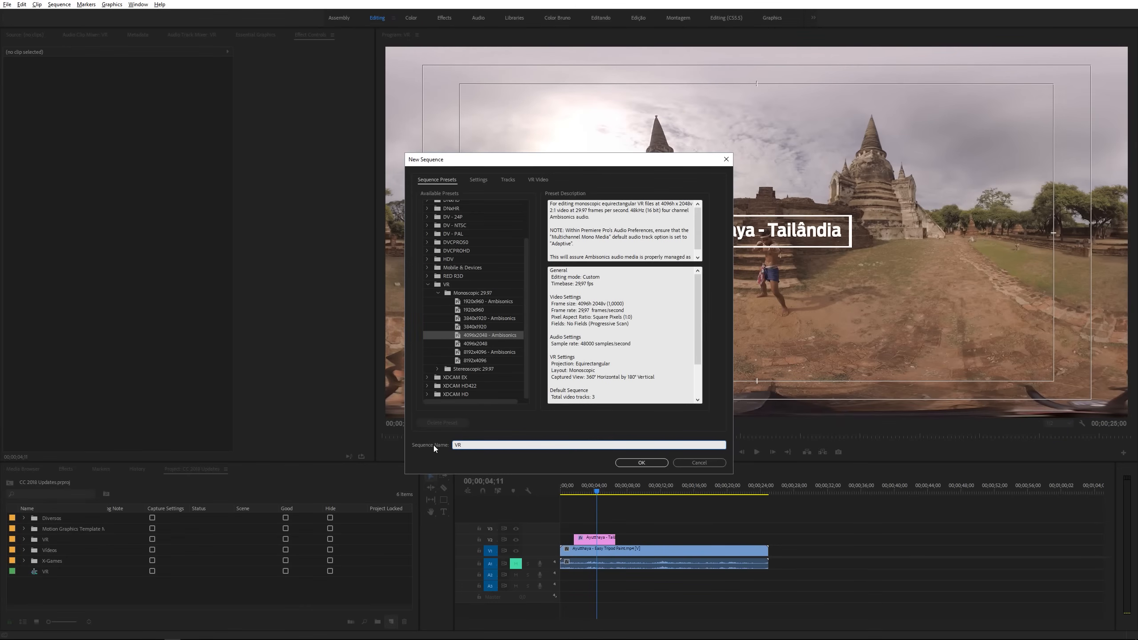
left_click(644, 462)
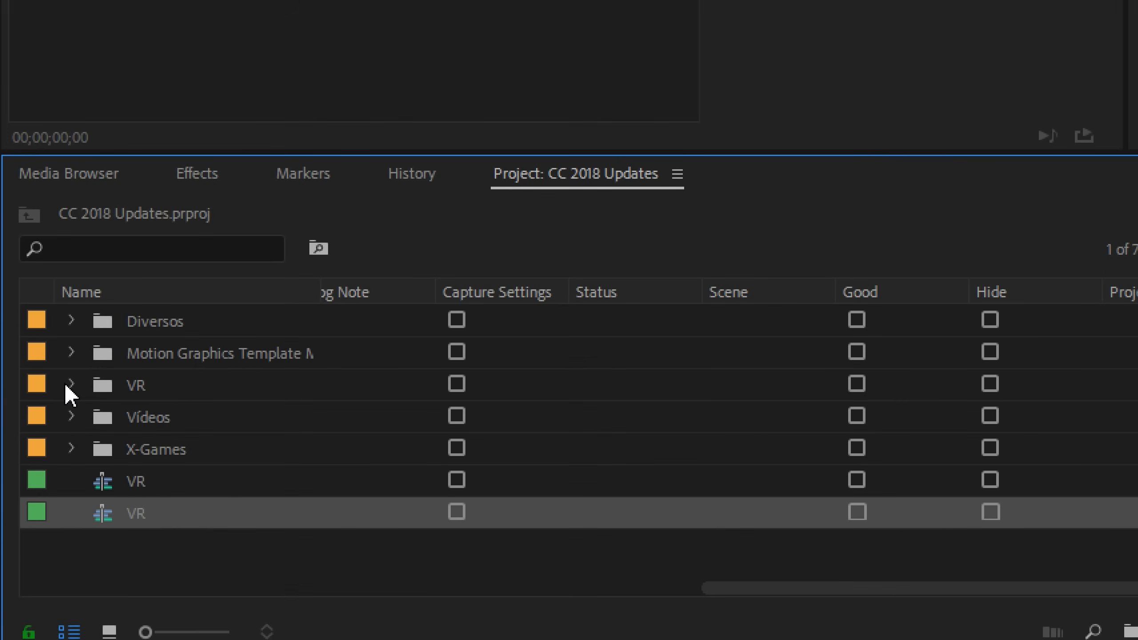
Step: Expand the VR bin and return to the VR sequence that contains the Ayutthaya clip
left_click(70, 385)
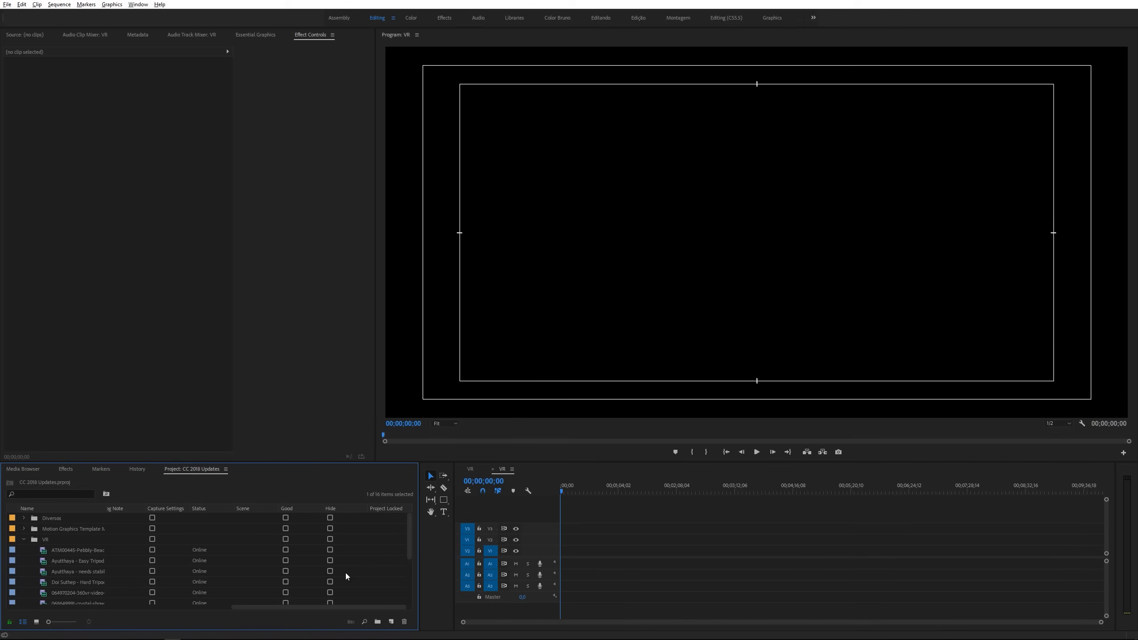
left_click(470, 469)
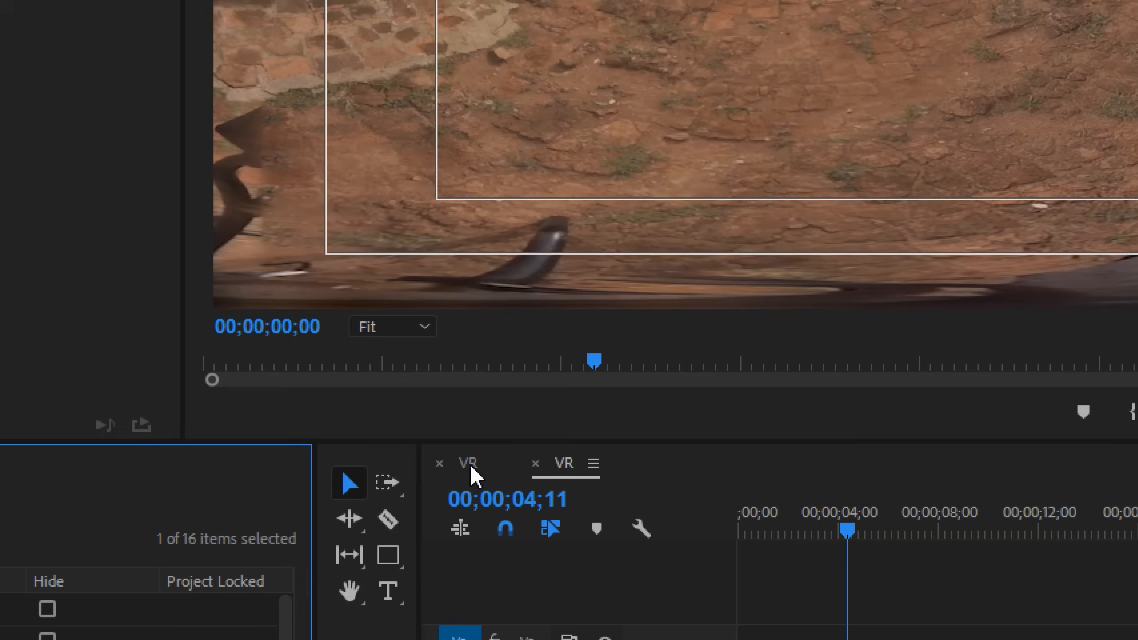
left_click(469, 464)
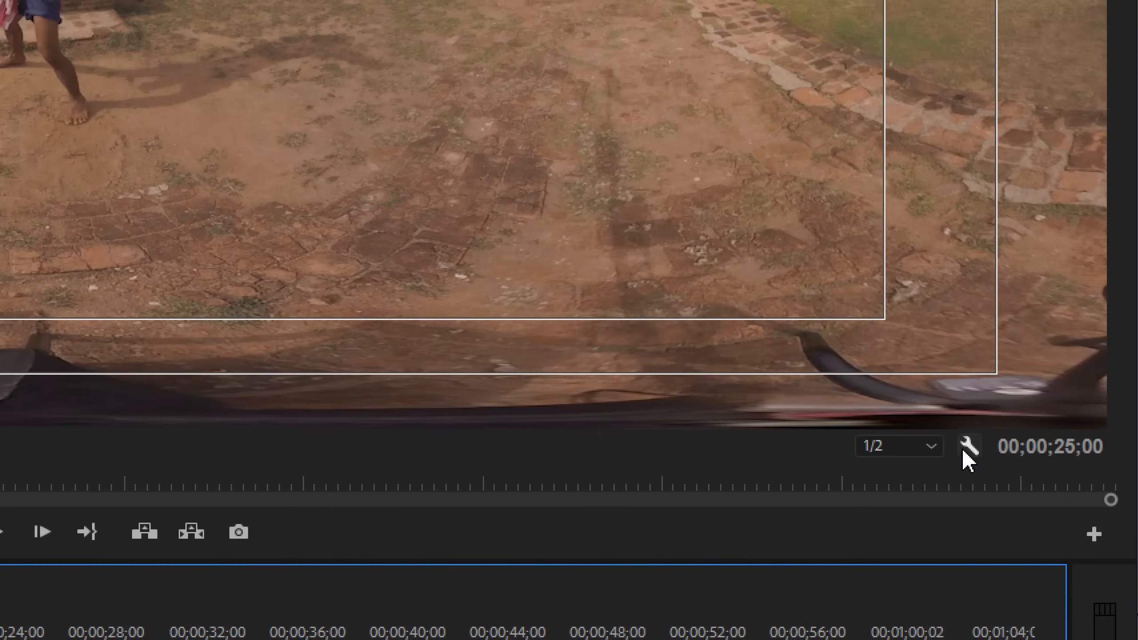
Step: Add the VR video display toggle to the Program monitor's controls, before the marker control
left_click(1082, 423)
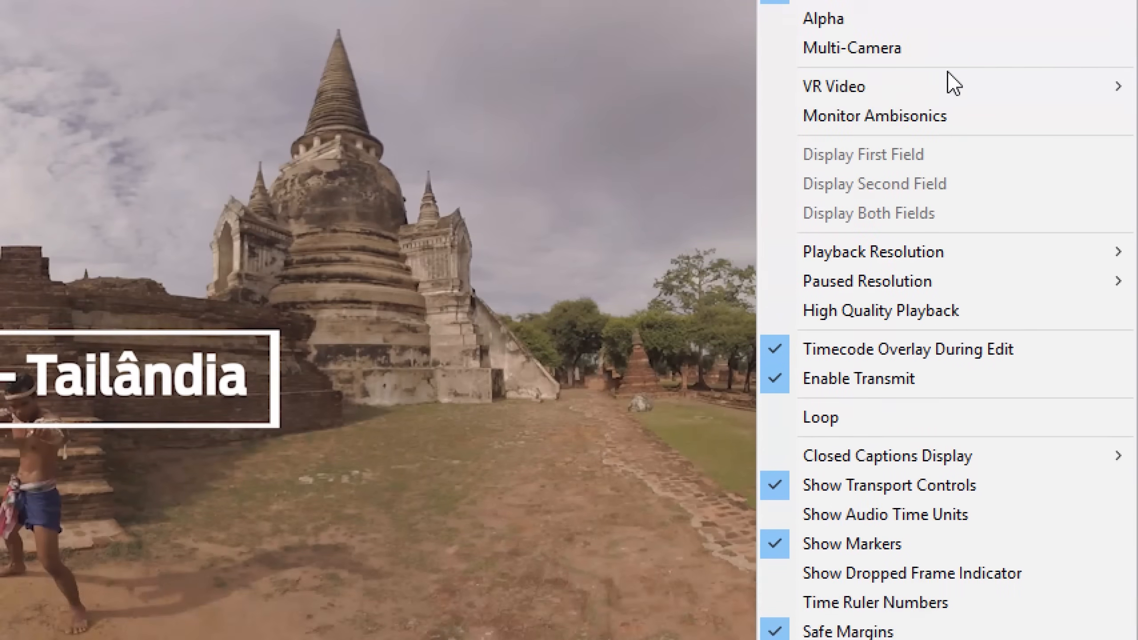
mouse_move(864, 92)
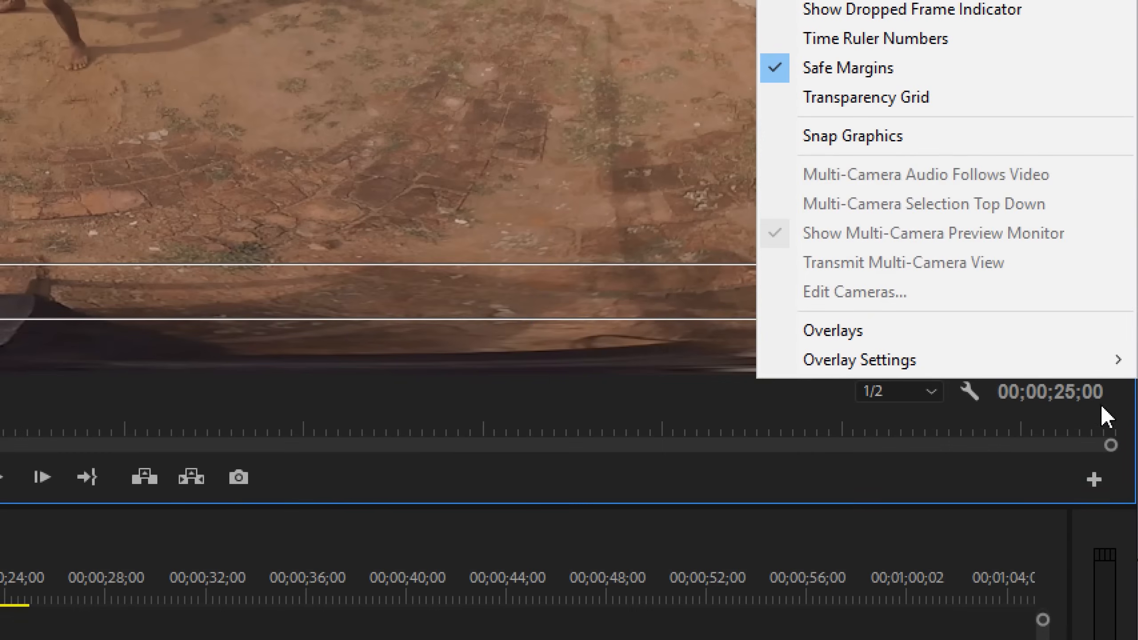
left_click(1092, 478)
left_click(1094, 478)
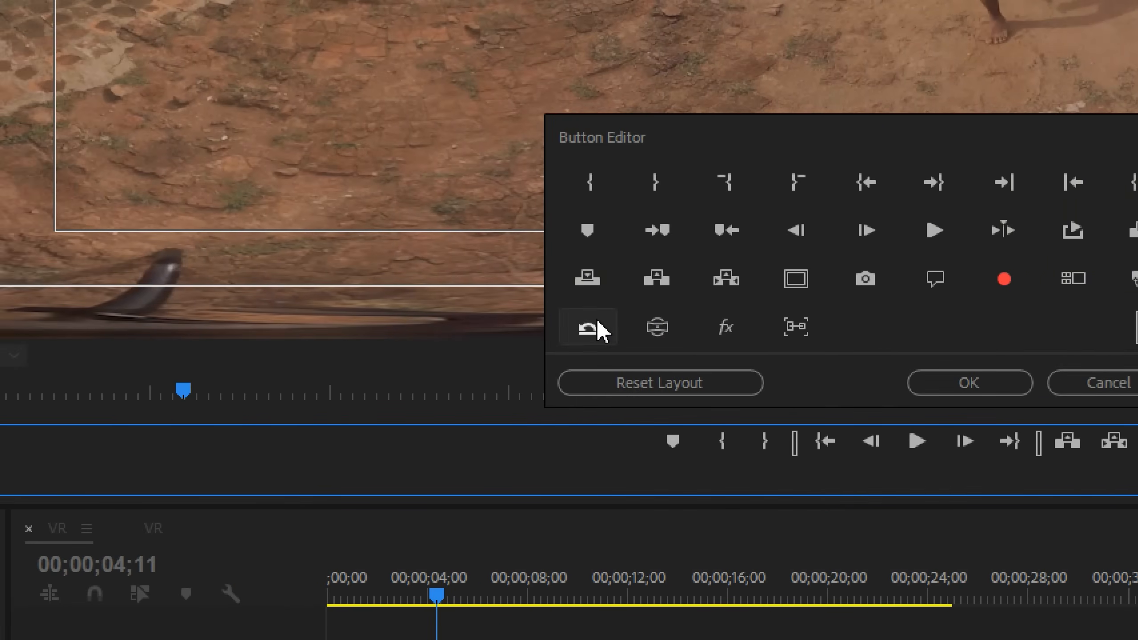
left_click_drag(506, 337, 485, 443)
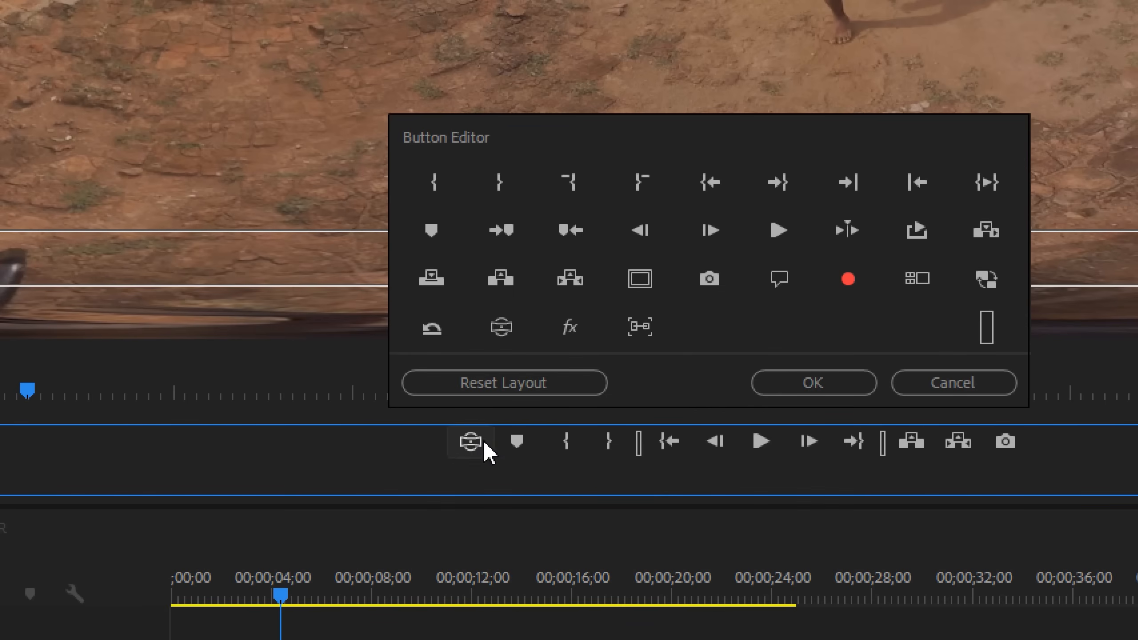
left_click(796, 391)
Step: Turn on the VR video display in the Program monitor and hide the safe margins
left_click(479, 473)
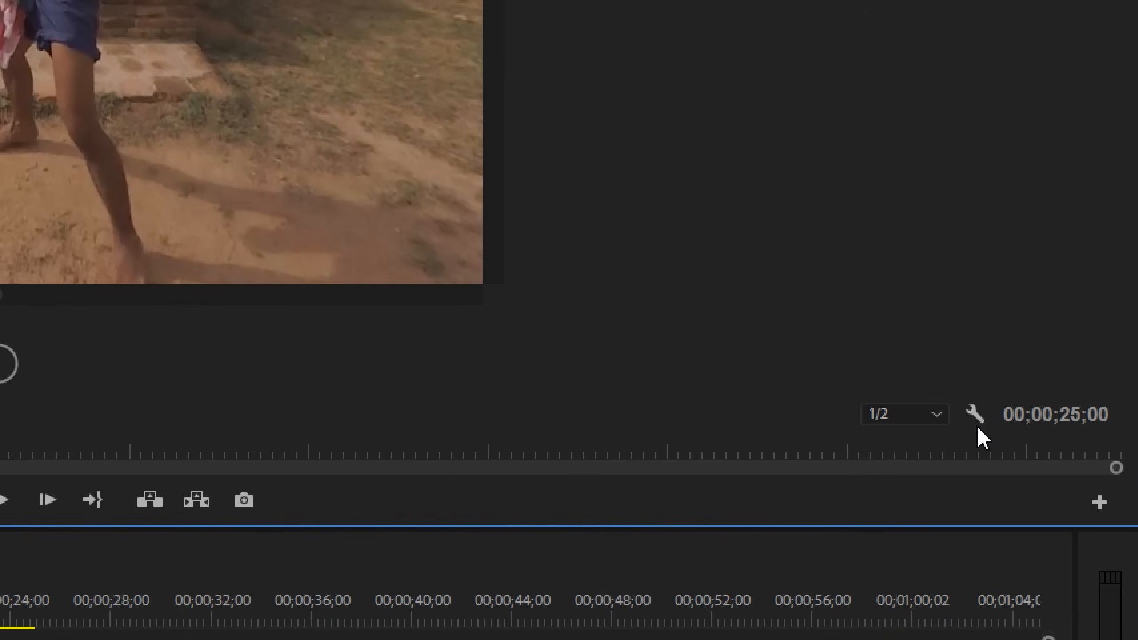
left_click(1082, 423)
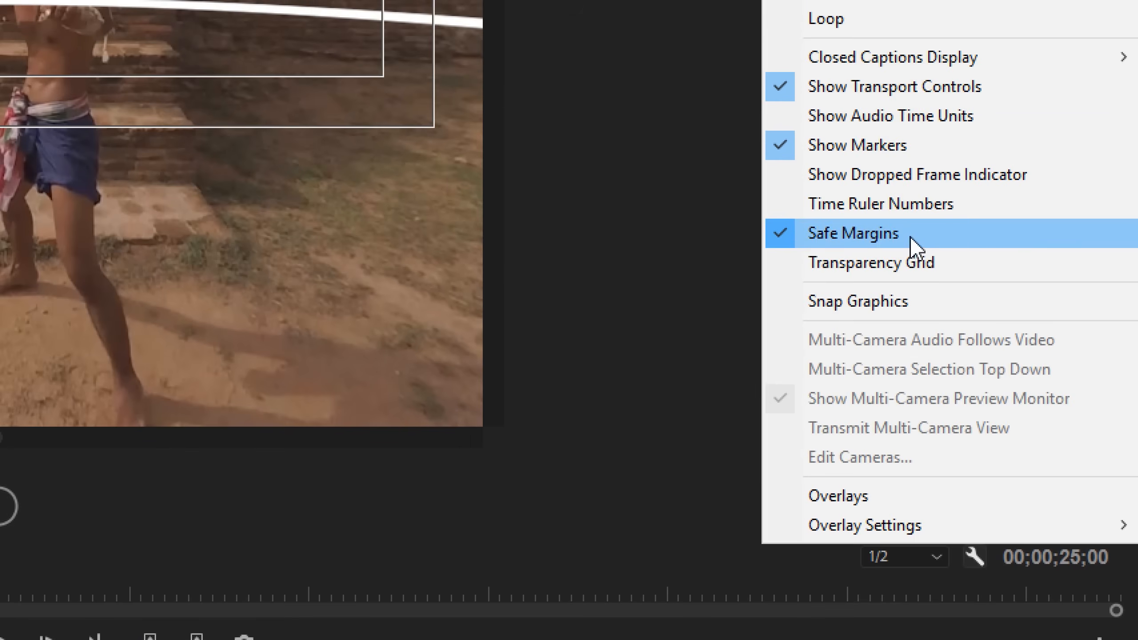
left_click(910, 92)
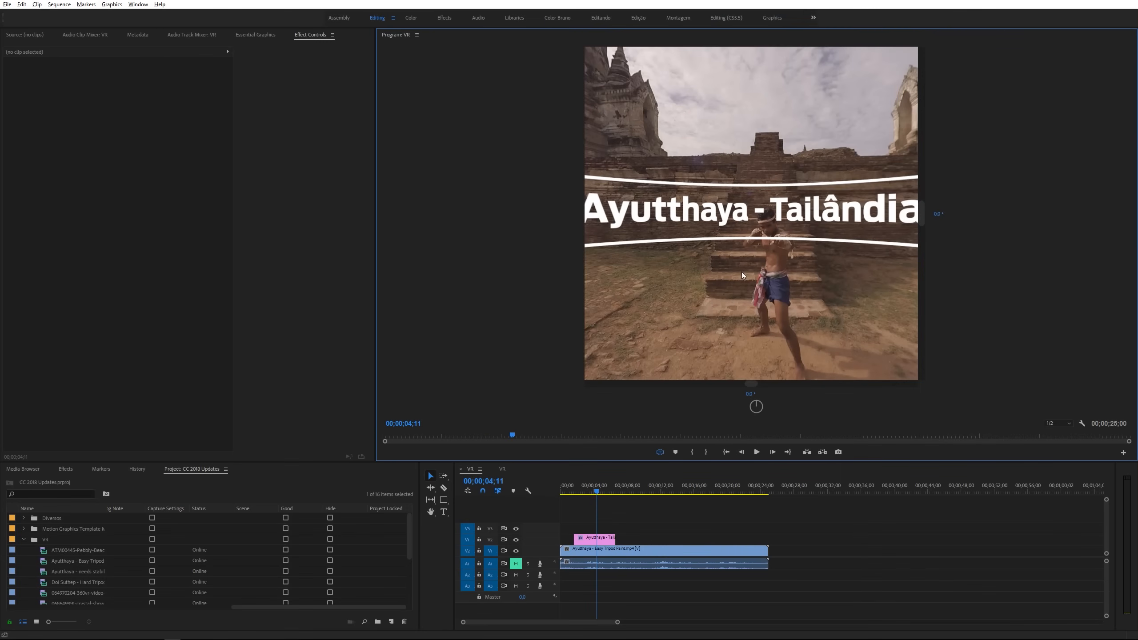
Step: Compare the flat and VR displays of the Ayutthaya footage and pan the VR view horizontally through one full turn
left_click(660, 452)
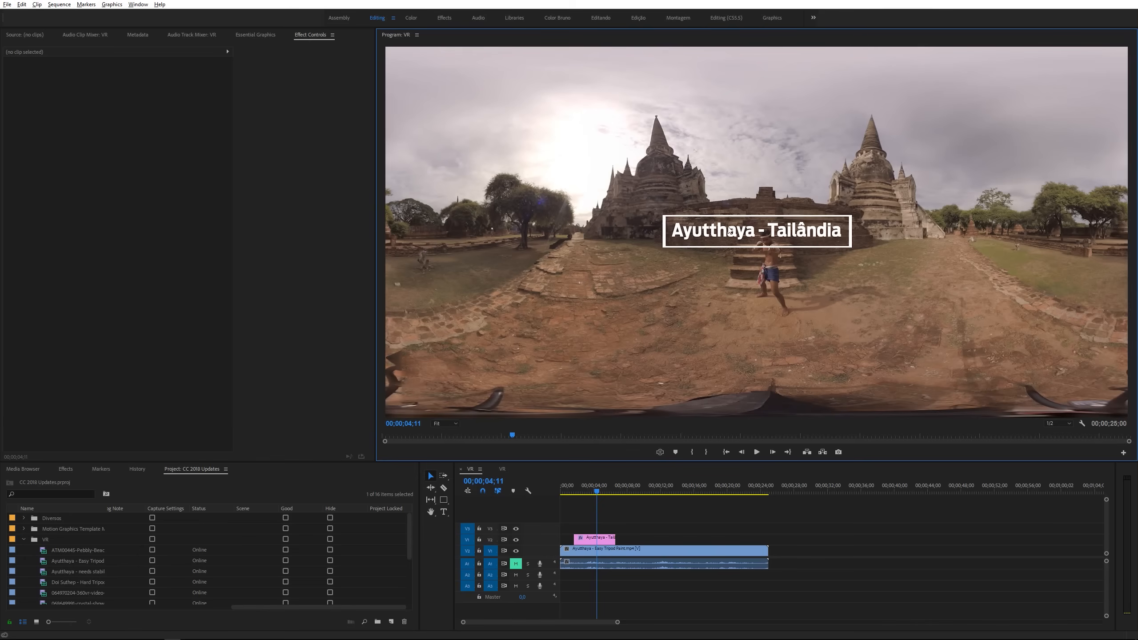
left_click(660, 452)
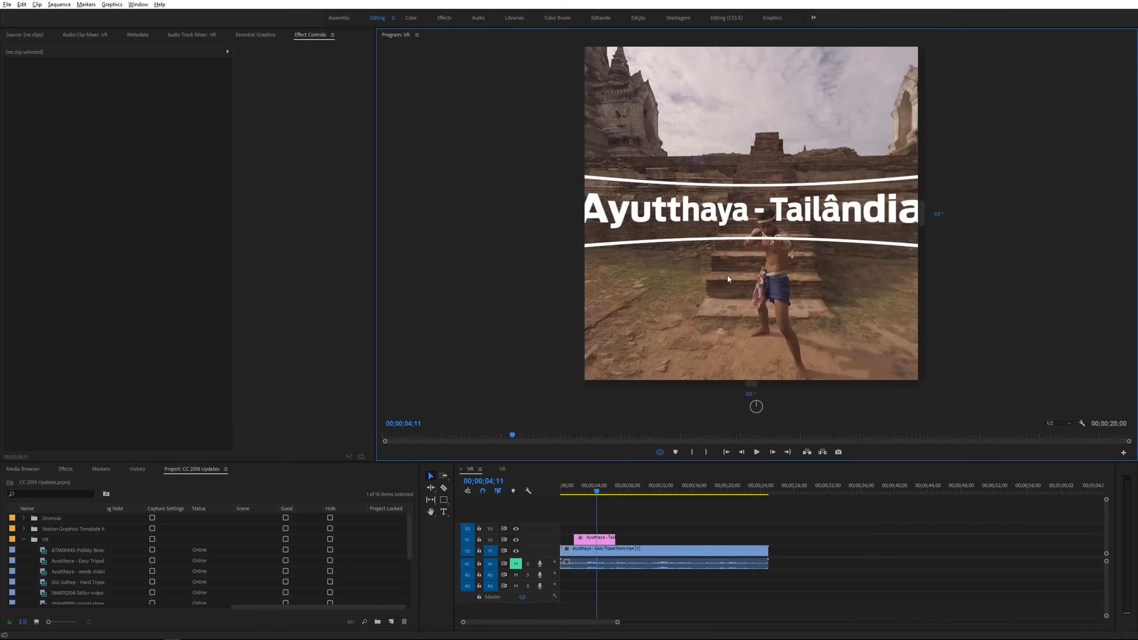
mouse_move(752, 384)
left_mouse_down()
mouse_move(899, 384)
mouse_move(618, 384)
mouse_move(751, 384)
left_mouse_up()
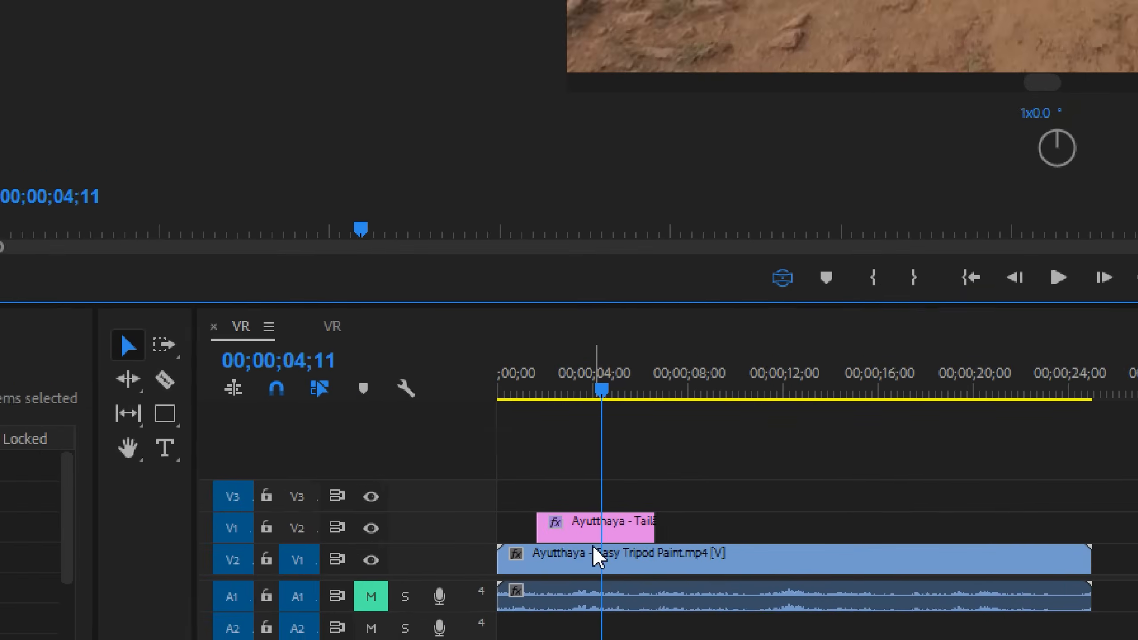
Step: Examine the text, shape and Motion properties of the Ayutthaya - Tailândia title graphic
left_click(589, 529)
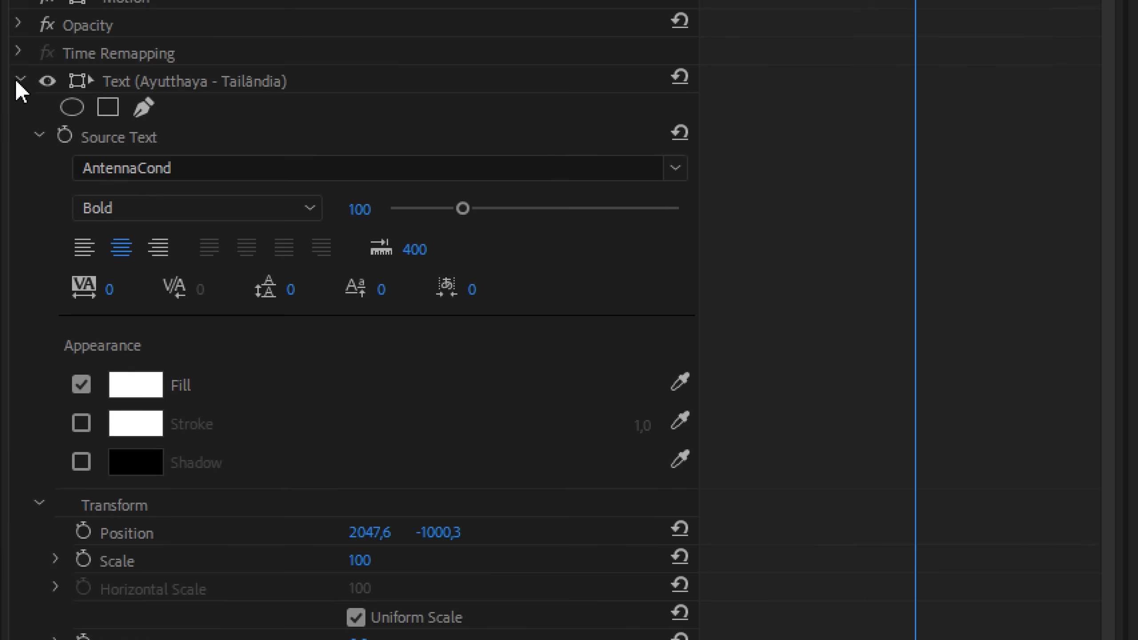
left_click(7, 99)
left_click(19, 112)
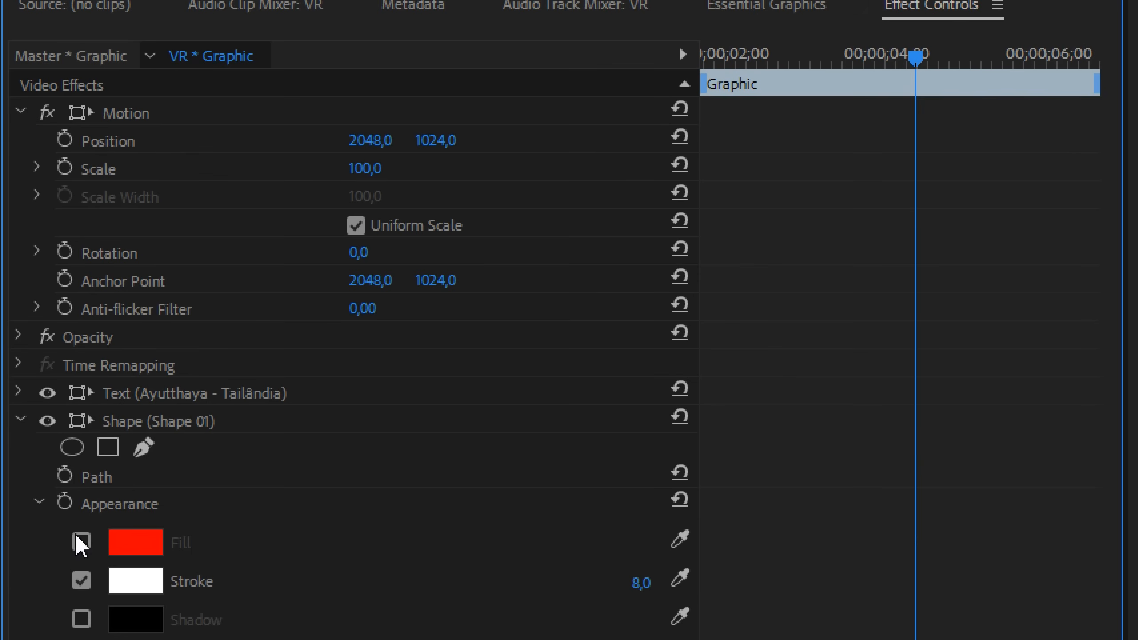
left_click(22, 424)
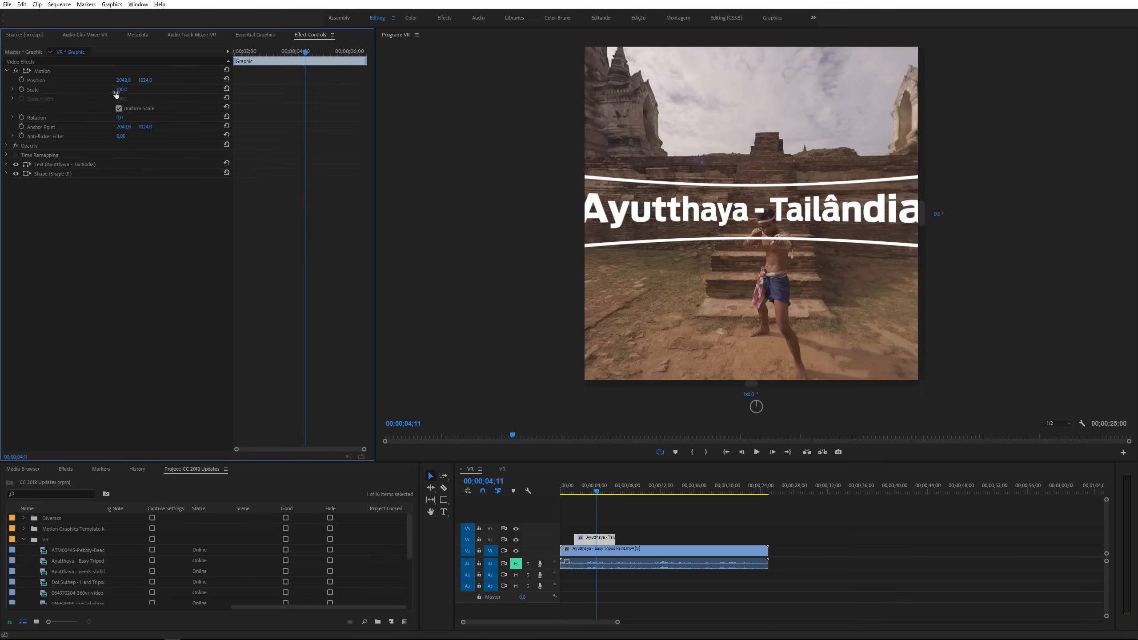
mouse_move(116, 93)
left_mouse_down()
mouse_move(100, 93)
mouse_move(122, 82)
mouse_move(66, 82)
mouse_move(102, 82)
left_mouse_up()
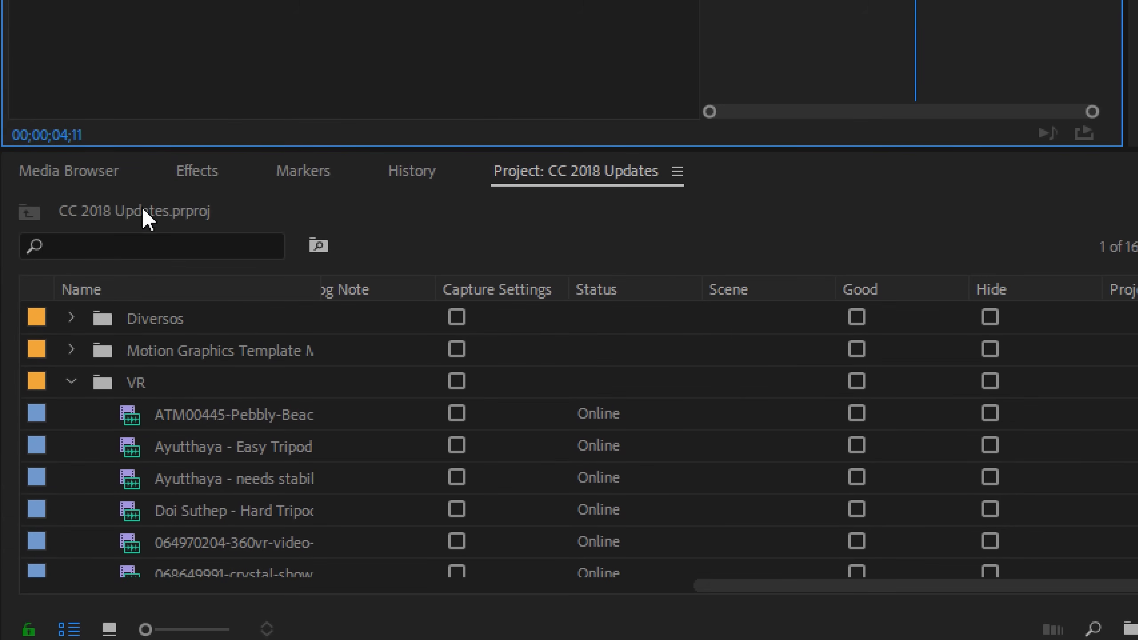
Step: Clear the effects search and apply the Immersive Video effect VR Plane to Sphere to the Ayutthaya - Tailândia title graphic
left_click(182, 172)
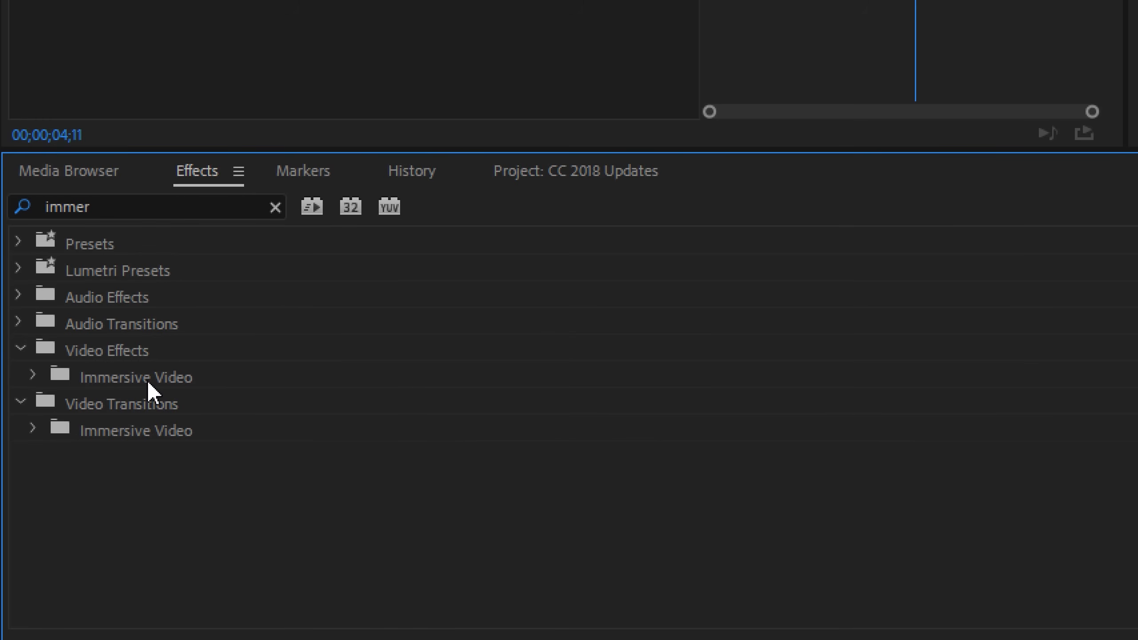
left_click(276, 208)
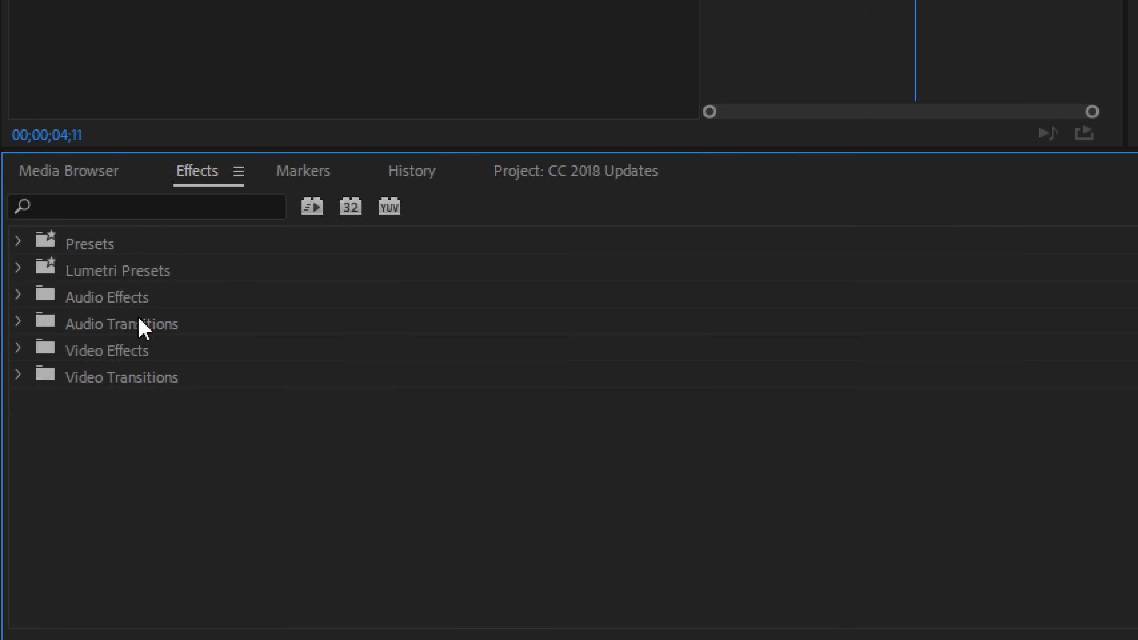
left_click(18, 351)
scroll(58, 443, "down", 1)
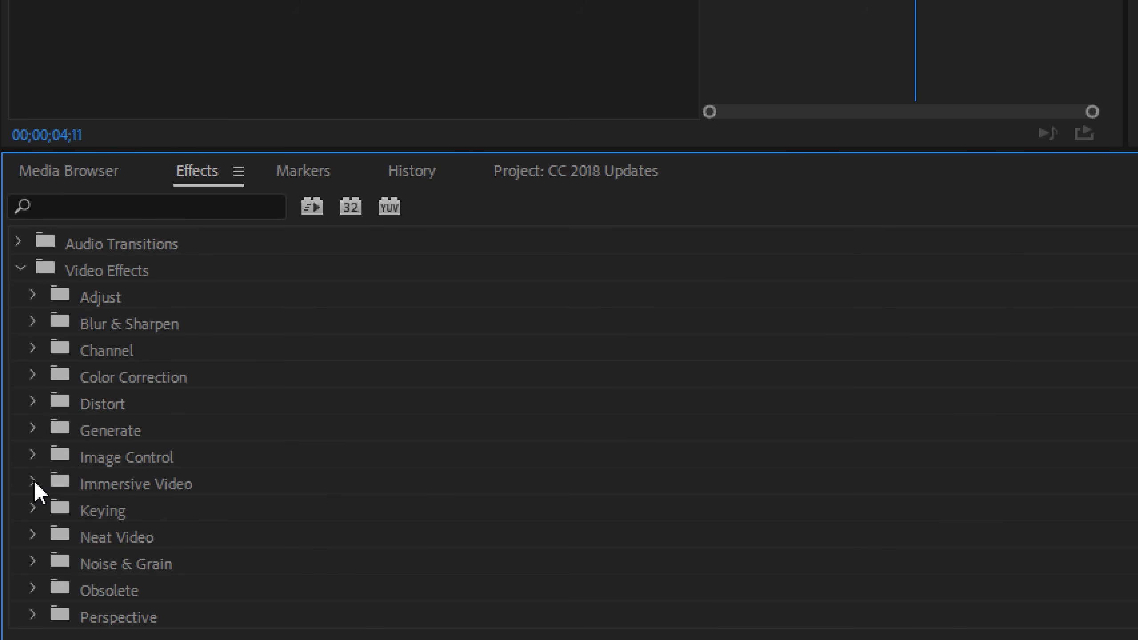
left_click(33, 483)
scroll(39, 449, "down", 2)
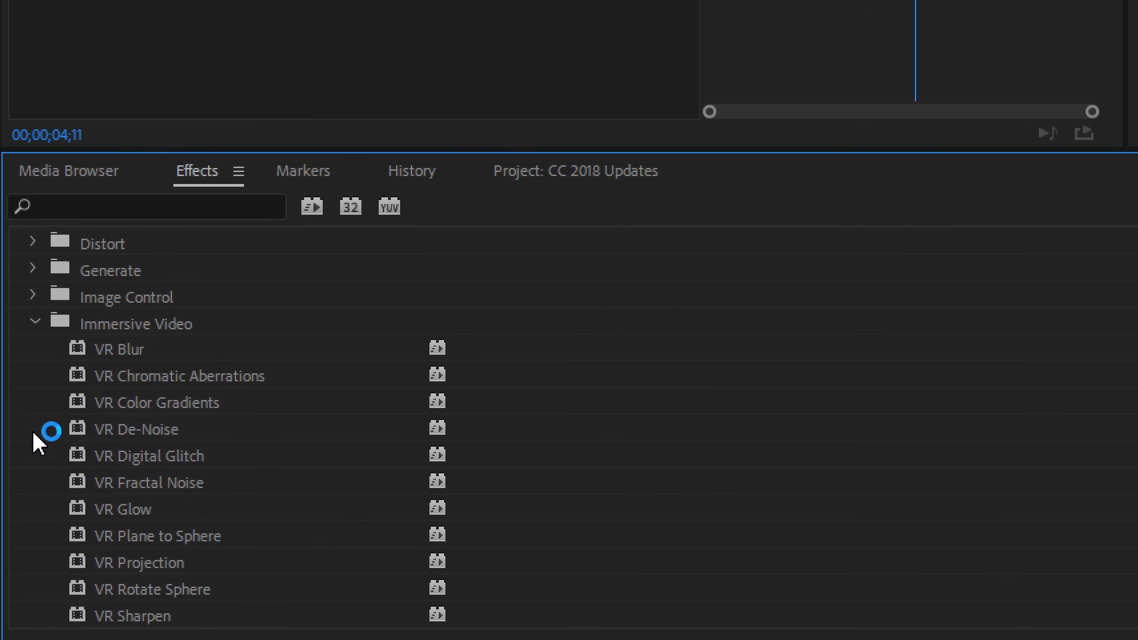
scroll(40, 449, "down", 1)
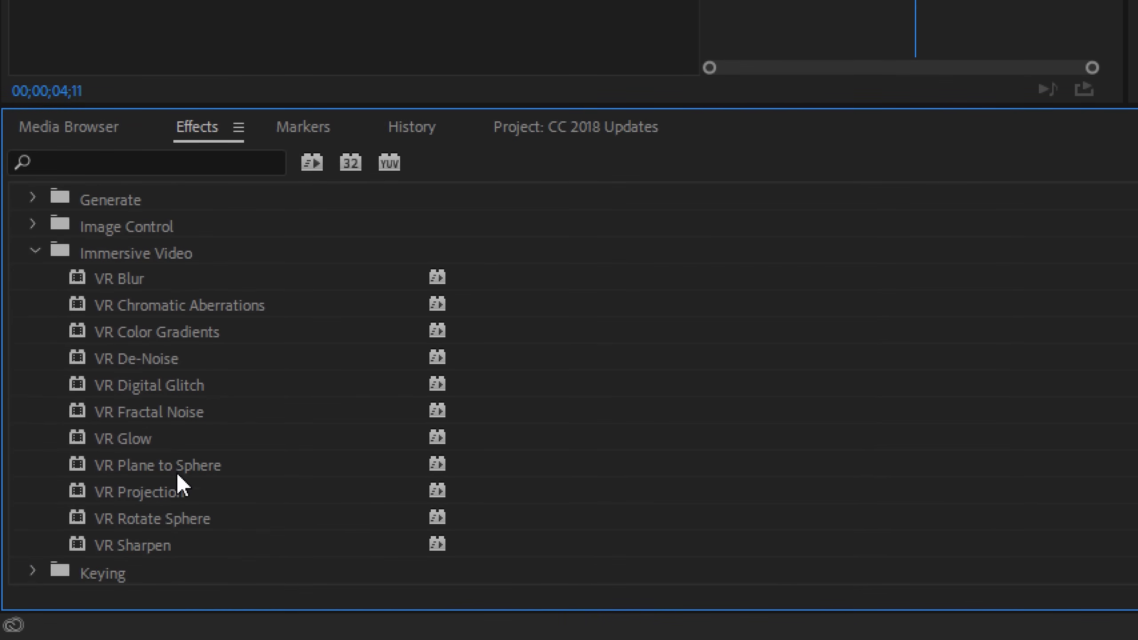
left_click(133, 465)
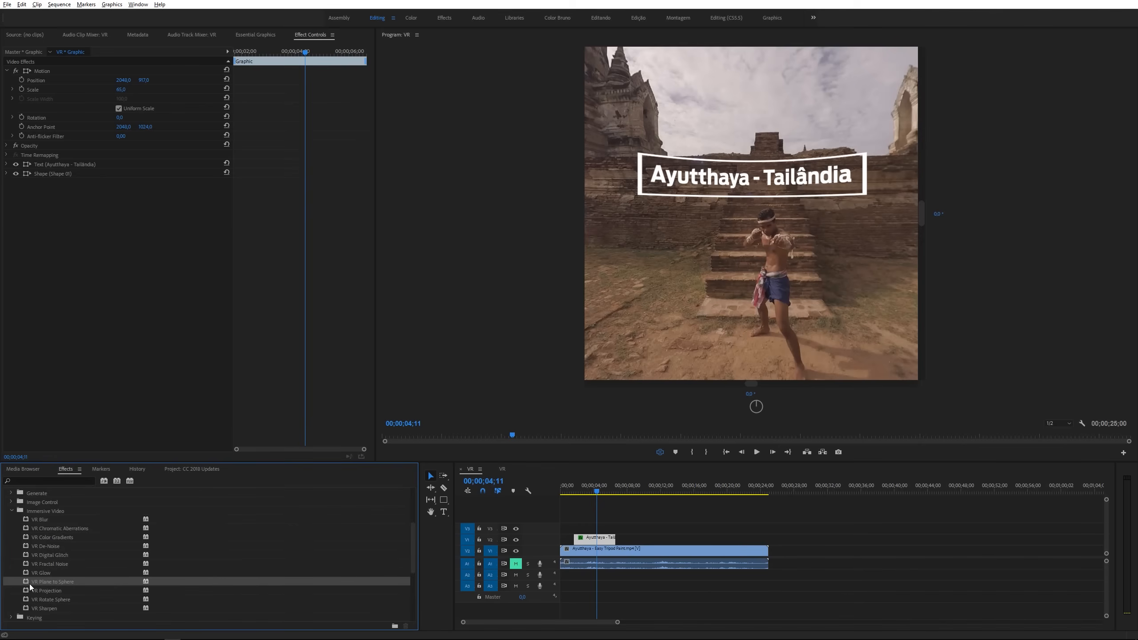
left_click_drag(30, 584, 595, 538)
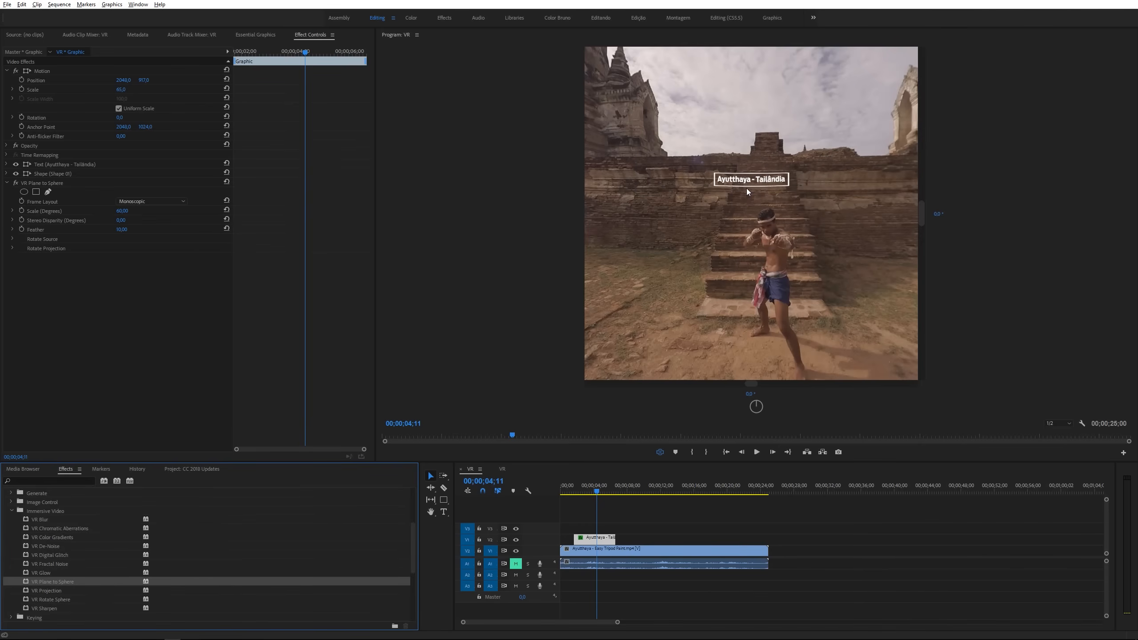
Step: Set the title graphic's Motion scale to 100
left_click(124, 90)
type("144")
key("Return")
left_click(126, 90)
type("100")
key("Return")
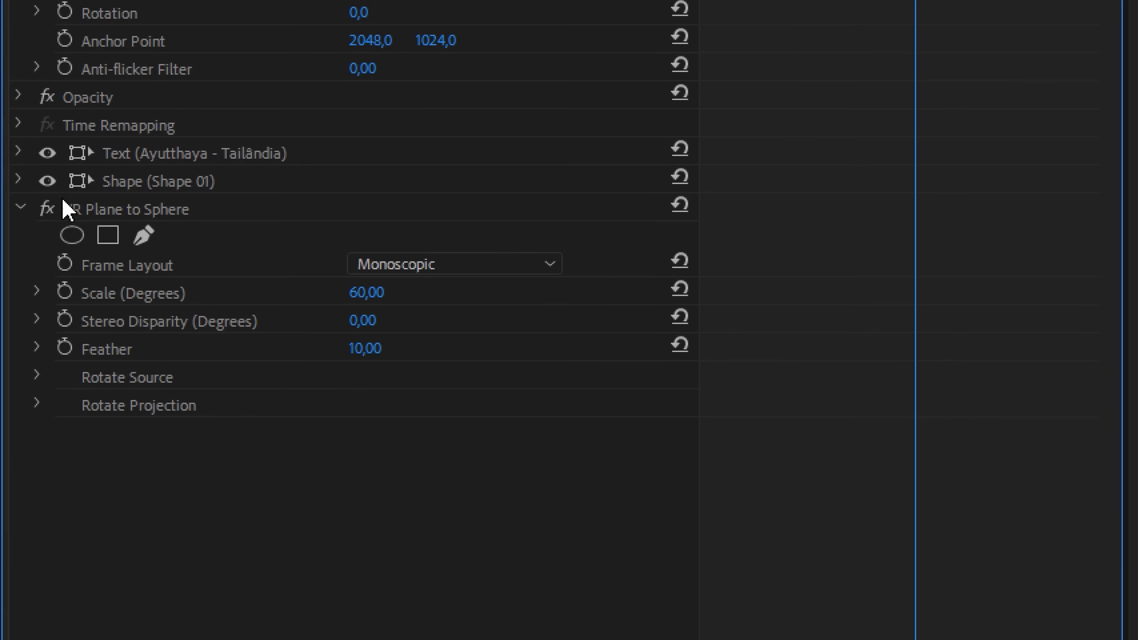
Step: Try a Scale of 96 degrees and a Stereo Disparity of 45 degrees in VR Plane to Sphere
left_click(47, 183)
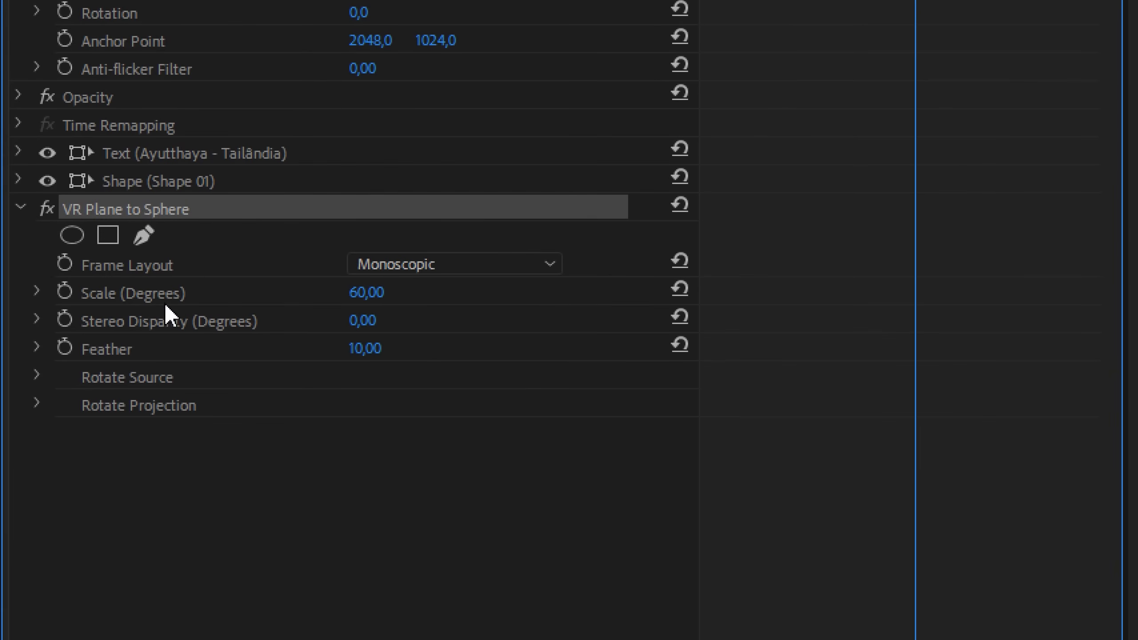
left_click(126, 295)
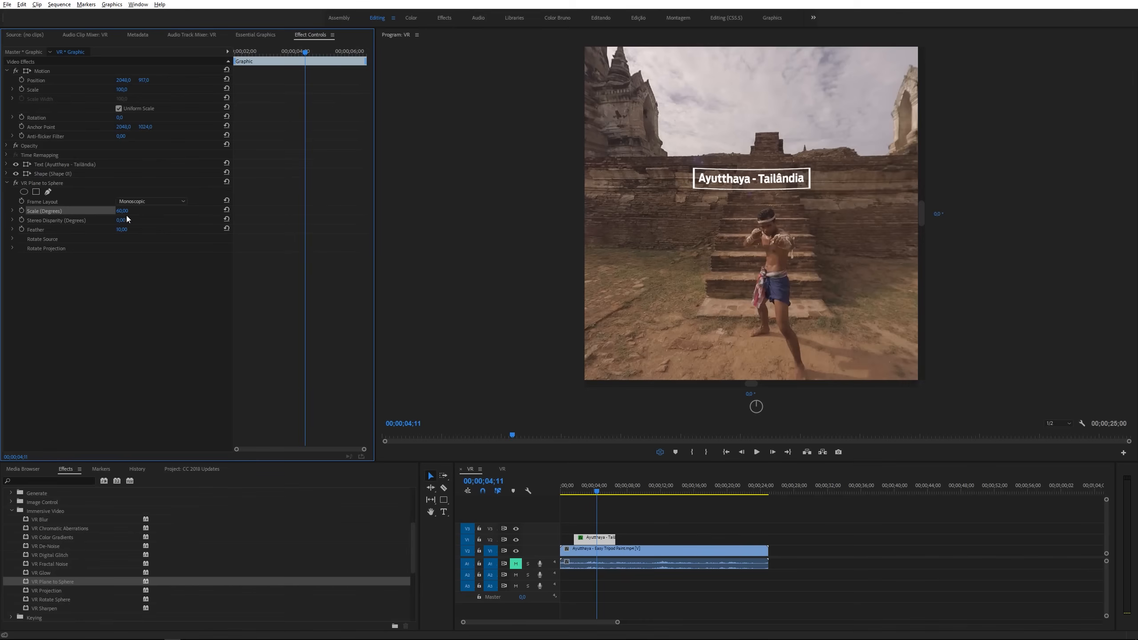
left_click(123, 210)
type("102")
key("Return")
left_click_drag(122, 211, 128, 266)
Step: Try the Rotate Source and Rotate Projection controls of VR Plane to Sphere, undoing the trial rotations
left_click(13, 238)
key("ctrl+z")
key("ctrl+z")
key("ctrl+z")
left_click(12, 276)
mouse_move(119, 285)
left_mouse_down()
mouse_move(134, 285)
mouse_move(118, 286)
mouse_move(132, 286)
mouse_move(127, 295)
left_mouse_up()
key("ctrl+z")
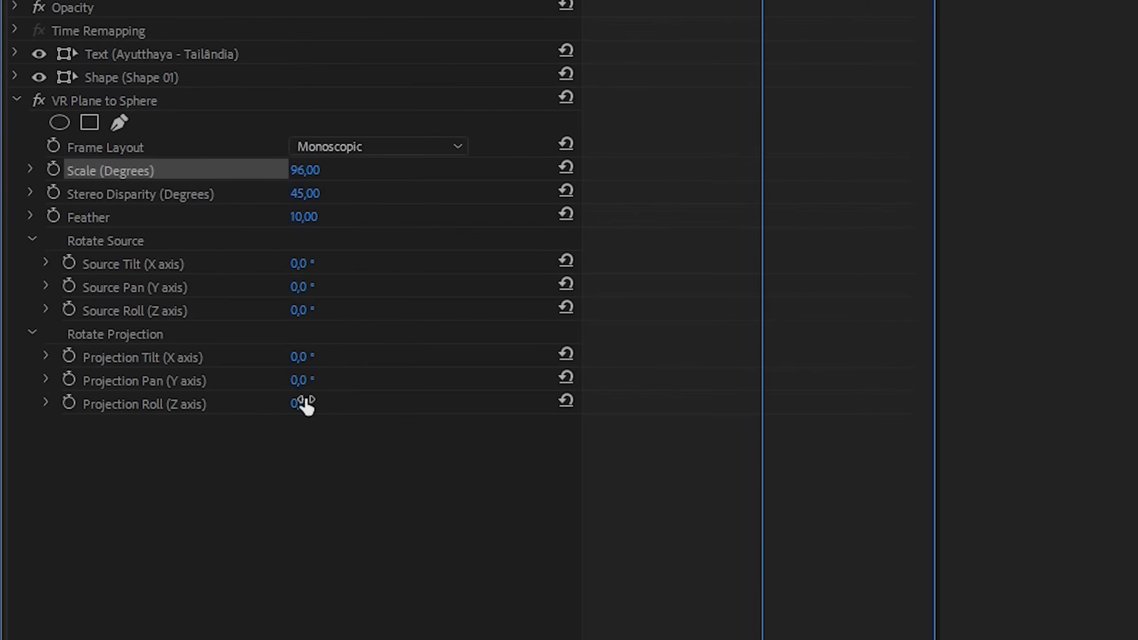
mouse_move(306, 401)
left_mouse_down()
mouse_move(269, 401)
mouse_move(328, 401)
left_mouse_up()
key("ctrl+z")
left_click_drag(304, 357, 282, 357)
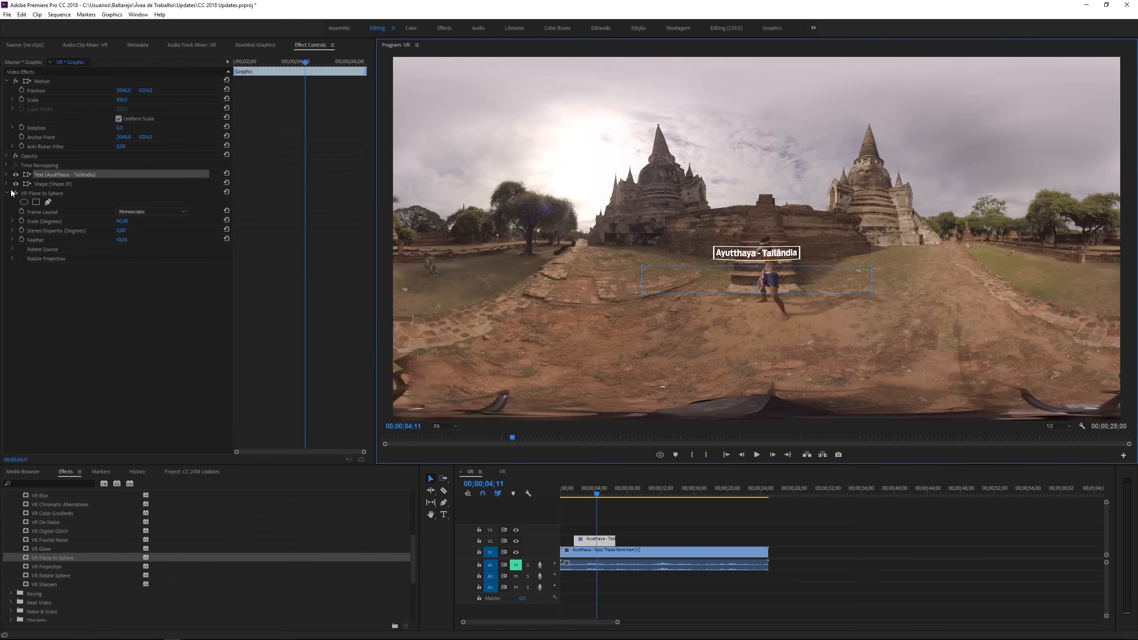
Step: Move the title lower with VR Plane to Sphere off, and compare it in the VR display with the effect off and on
left_click(13, 193)
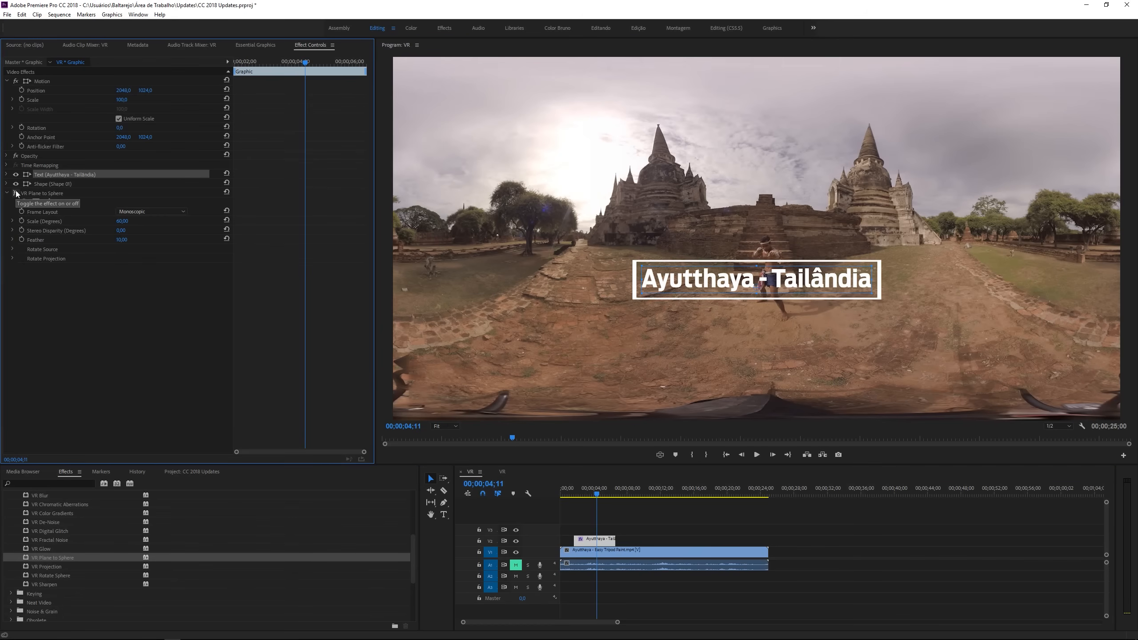
left_click_drag(799, 284, 800, 323)
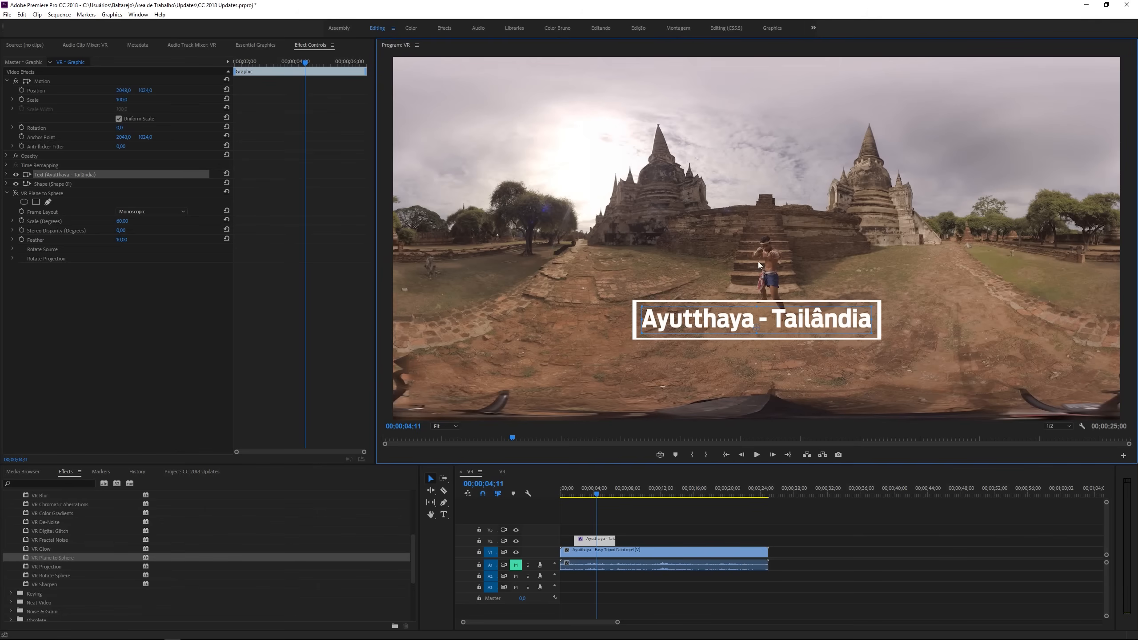
left_click(661, 456)
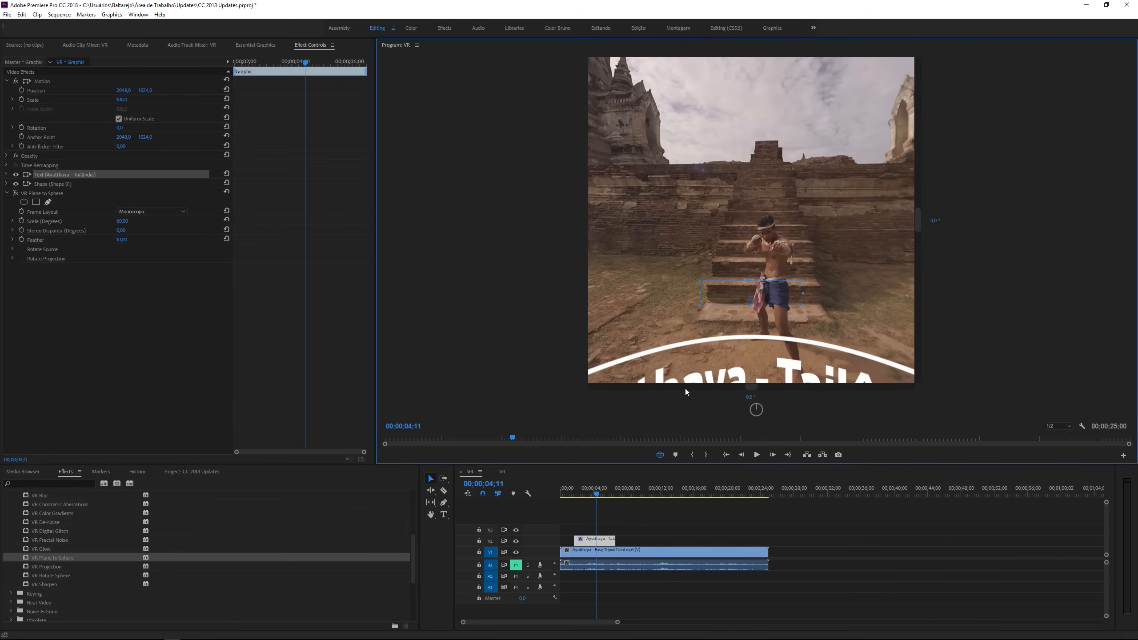
left_click(16, 193)
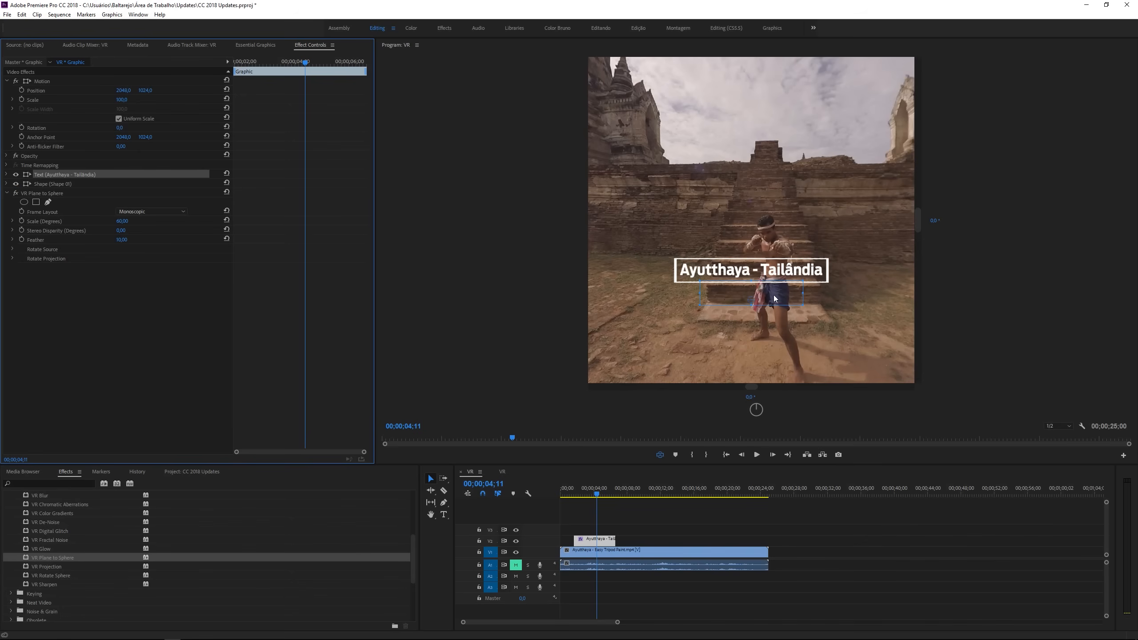
Step: Tilt the VR view to compare the title's distortion, and reset the view's pan and tilt to 0°
left_click_drag(729, 286, 729, 295)
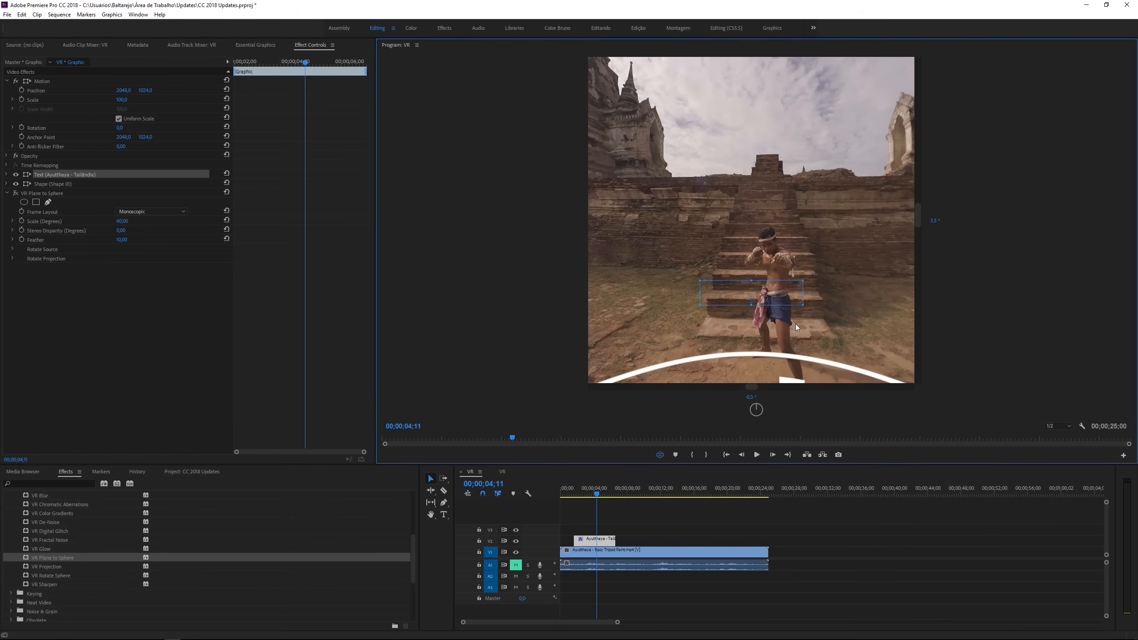
key("ctrl+z")
left_click(751, 397)
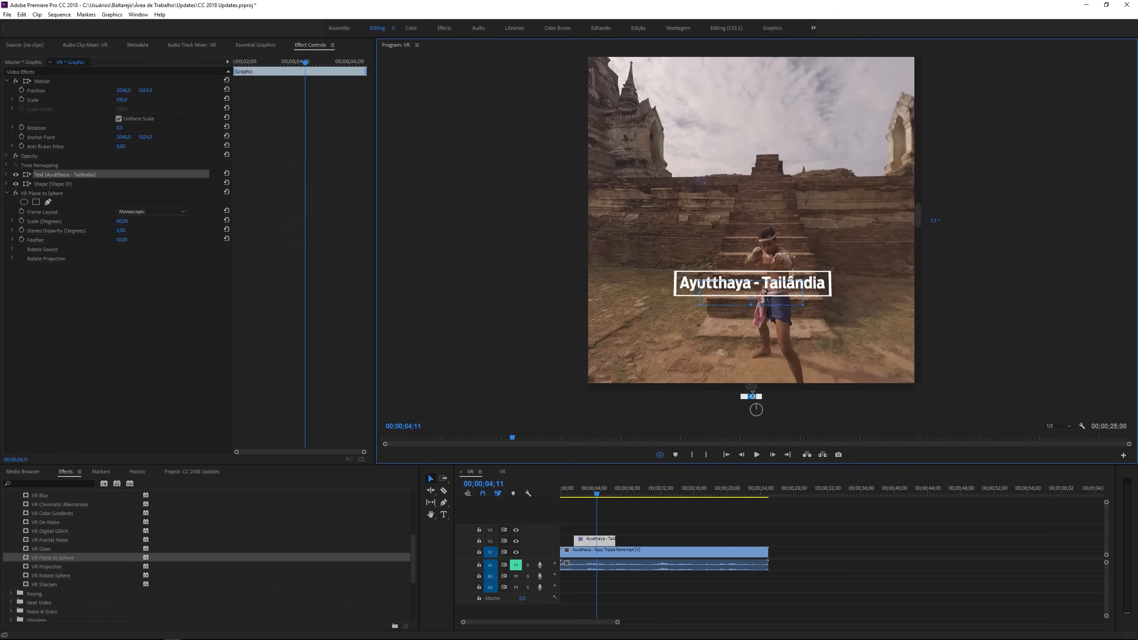
type("0")
key("Return")
left_click(934, 220)
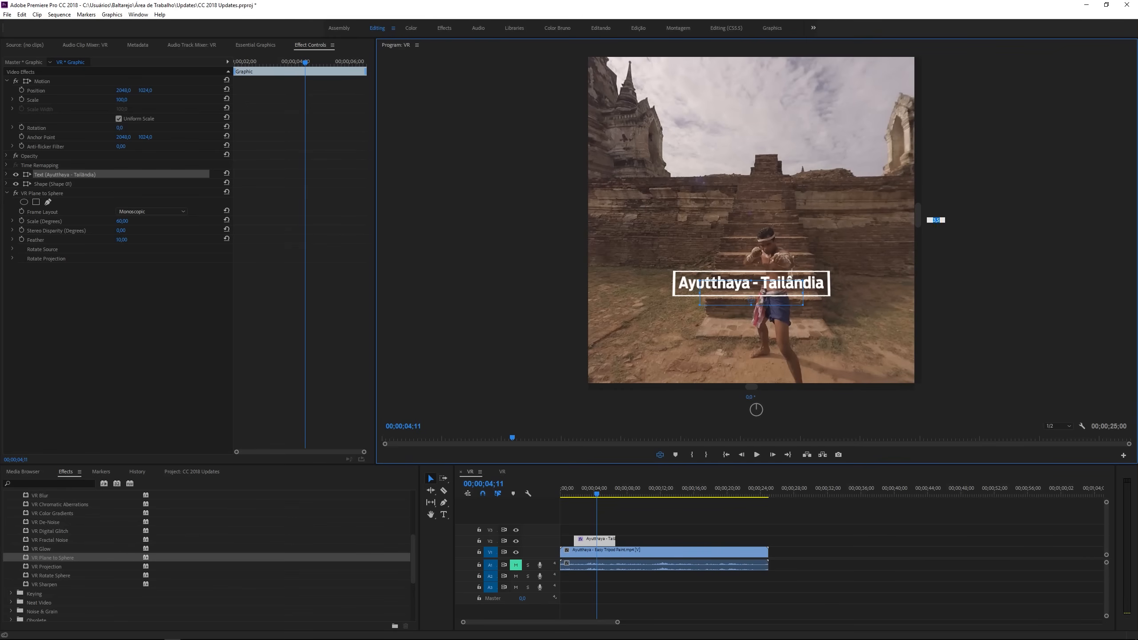
key("Return")
Step: Open the title's text transform properties and move the title further down in the frame
left_click(4, 177)
left_click(6, 174)
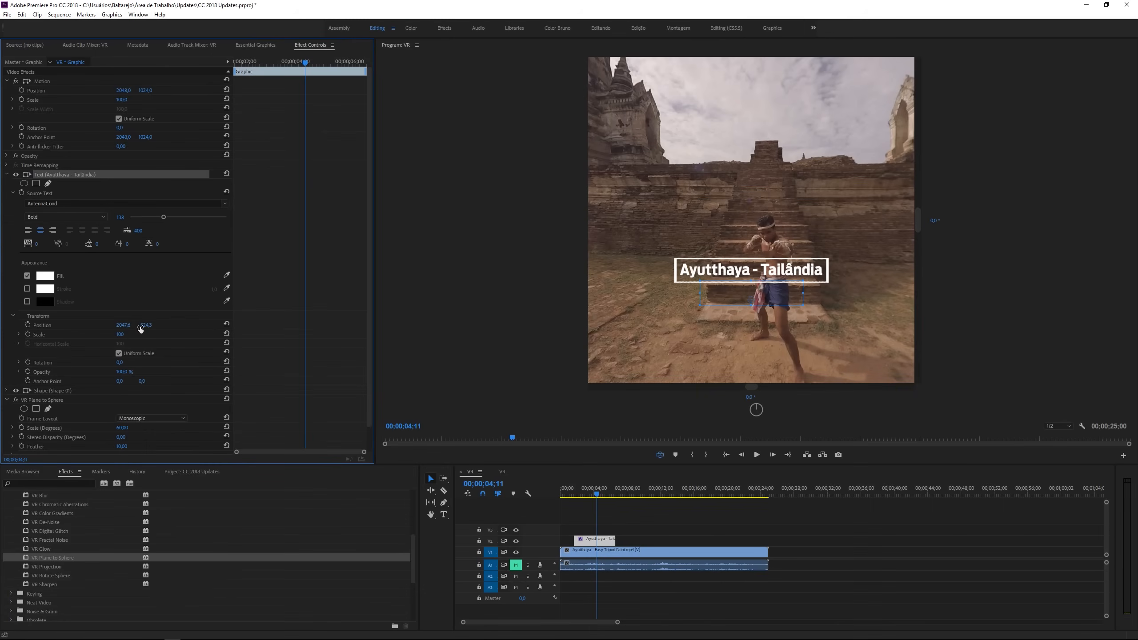
left_click_drag(140, 329, 107, 329)
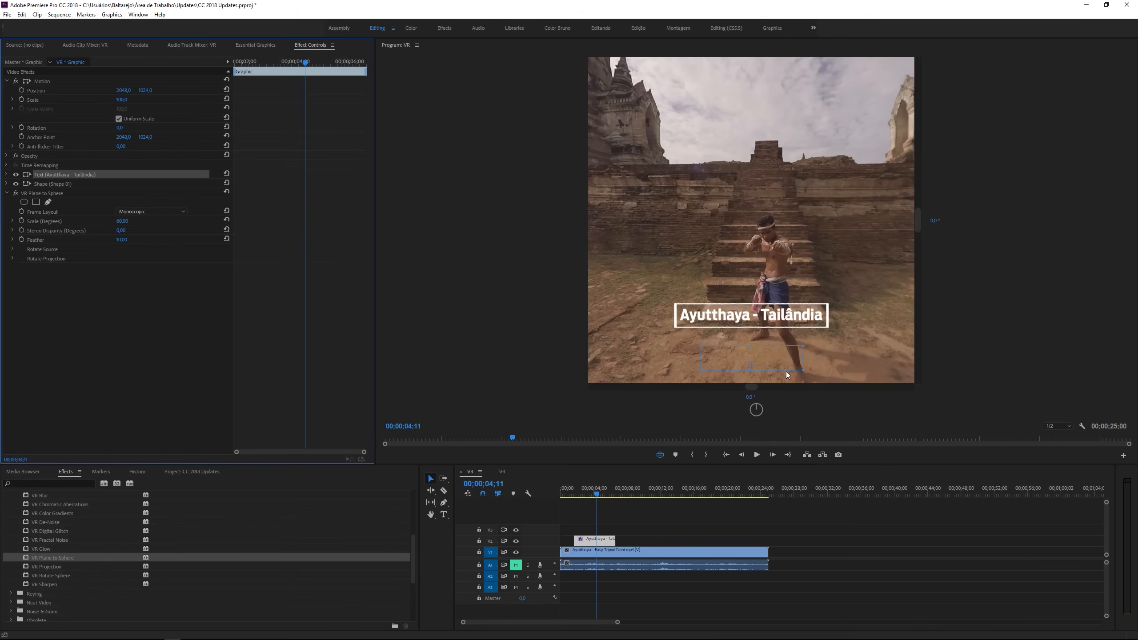
Step: Look around the VR view toward the ground to compare the title's distortion with VR Plane to Sphere off and on
left_click_drag(786, 372, 681, 188)
left_click(15, 193)
mouse_move(712, 235)
left_mouse_down()
mouse_move(796, 204)
mouse_move(804, 146)
mouse_move(736, 151)
mouse_move(721, 236)
left_mouse_up()
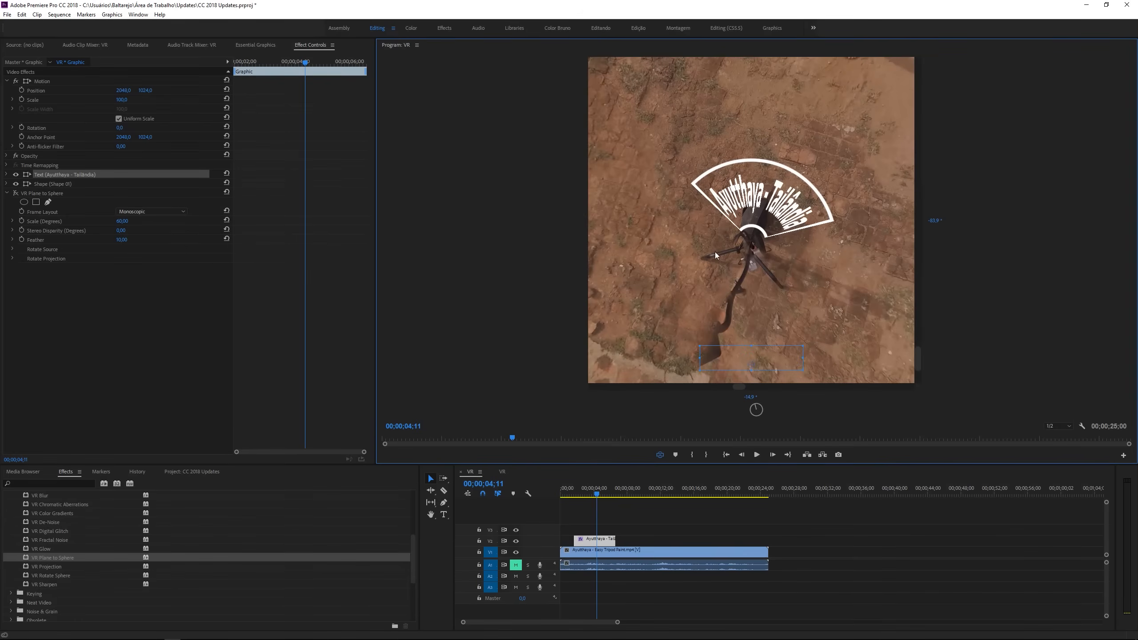
left_click_drag(821, 170, 863, 195)
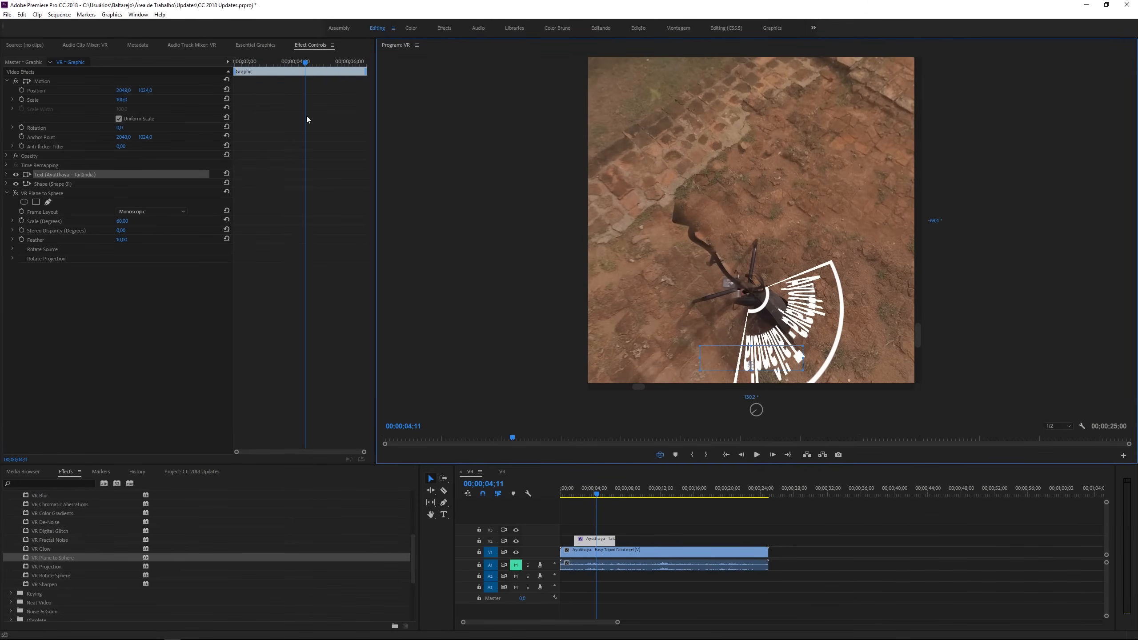
left_click_drag(740, 251, 762, 323)
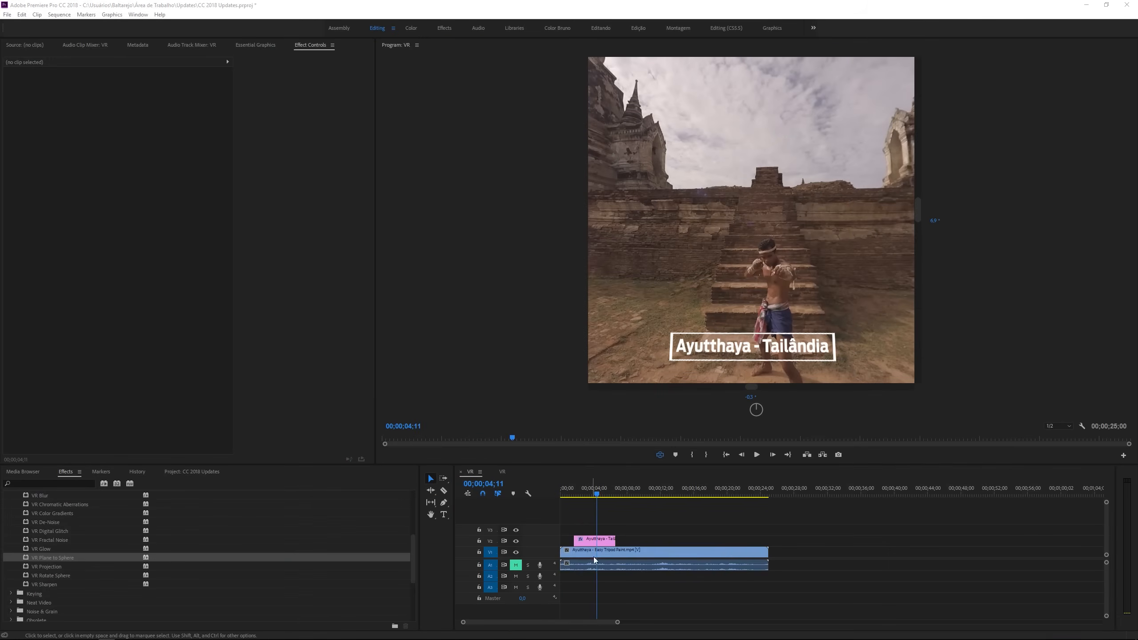
Step: Apply VR Rotate Sphere to the Ayutthaya - Easy Tripod Paint.mp4 clip and set its tilt to about -12°
left_click(595, 553)
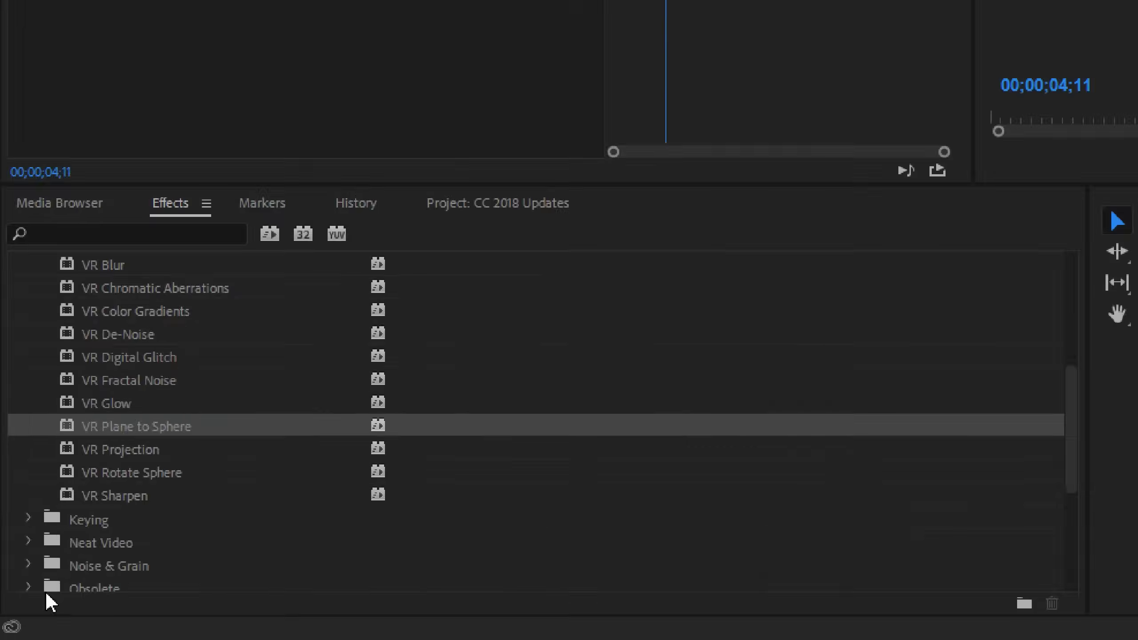
left_click(48, 576)
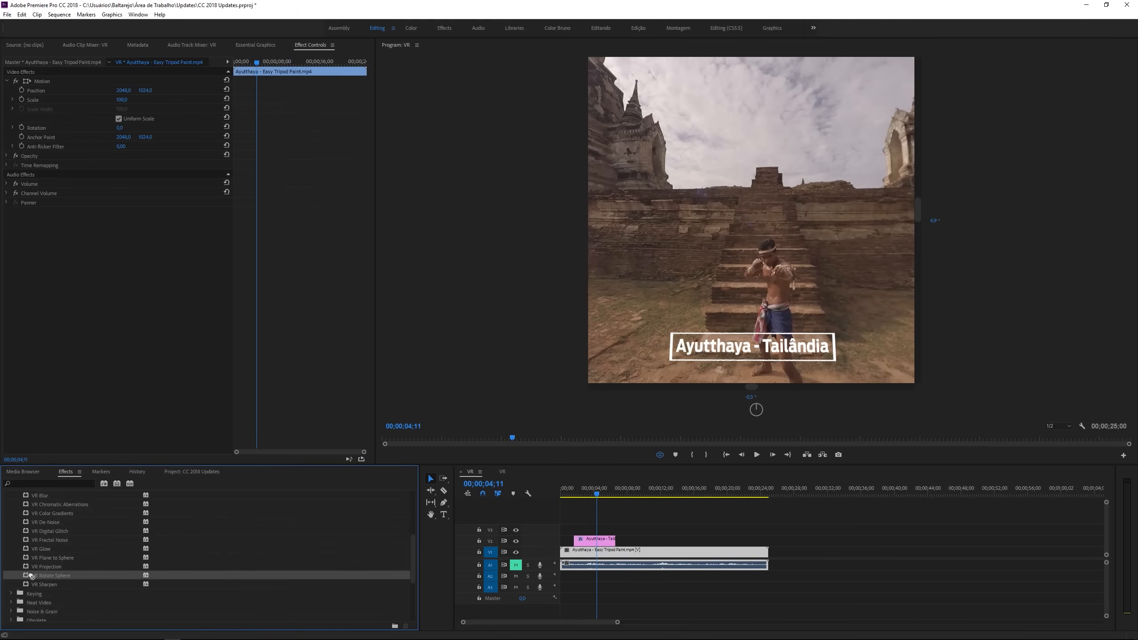
left_click_drag(27, 575, 596, 551)
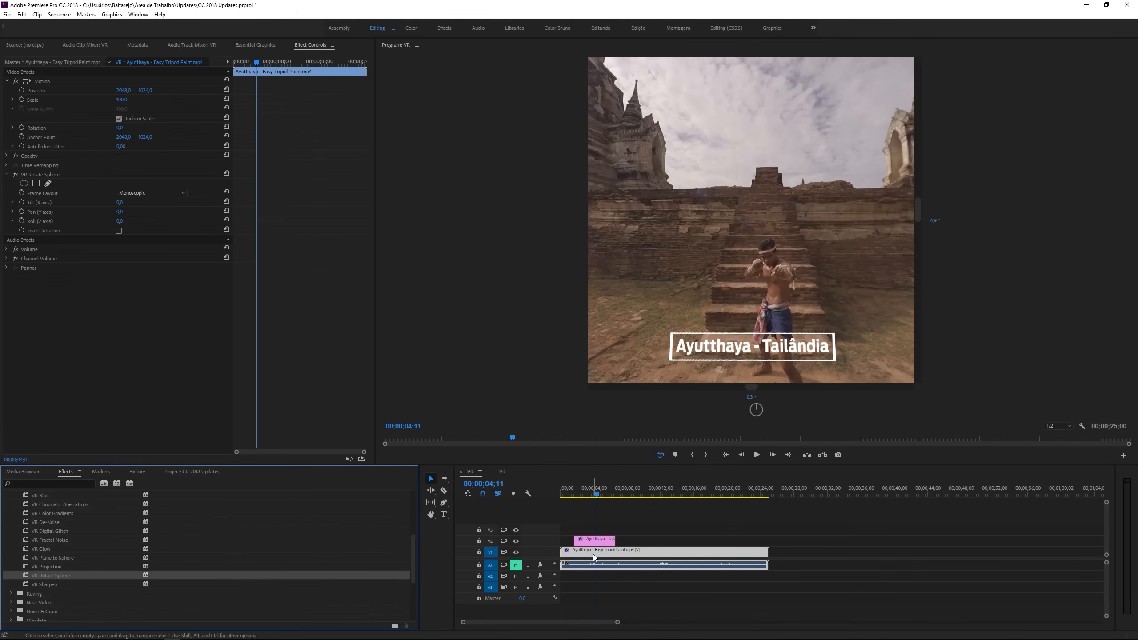
left_click_drag(121, 204, 131, 203)
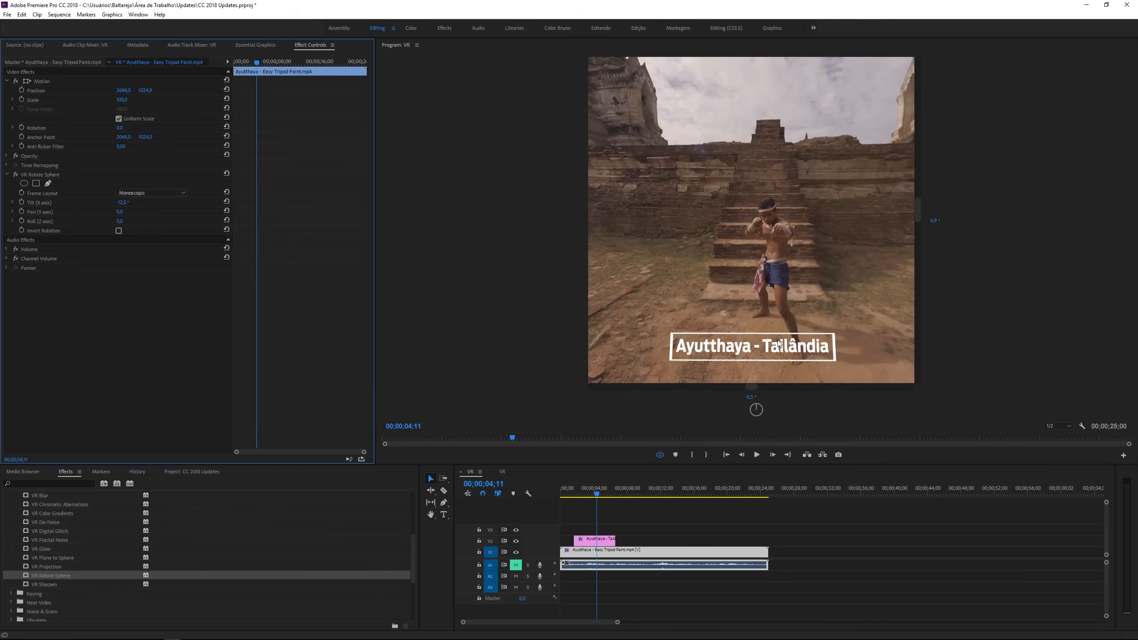
Step: Reset the VR view's horizontal and vertical angles to 0°
left_click(751, 396)
key("Return")
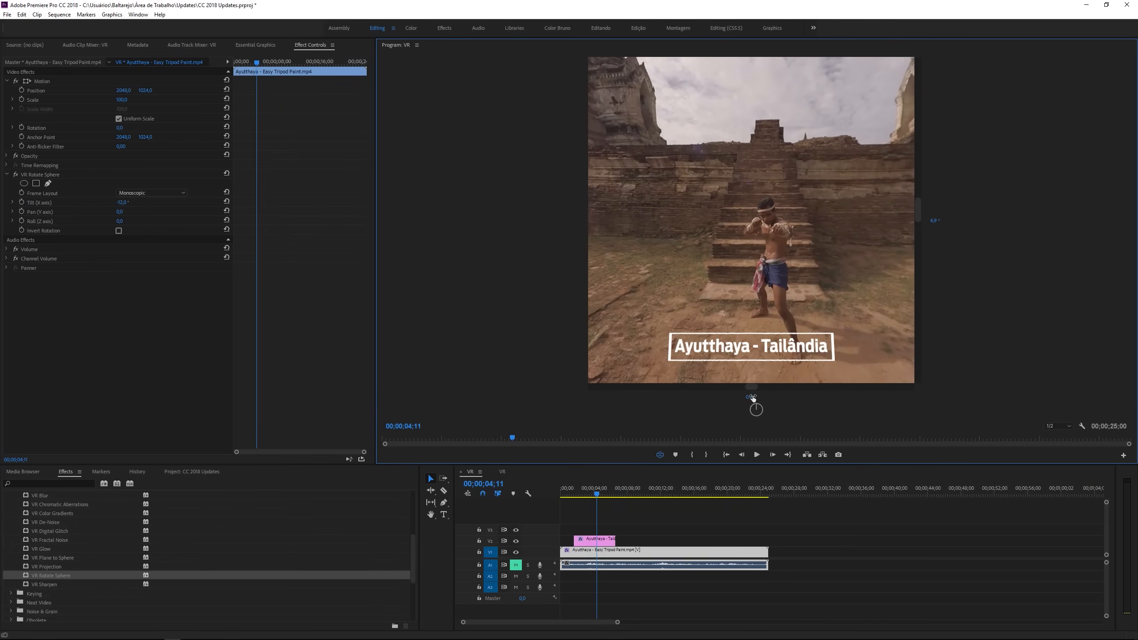
left_click(935, 220)
type("0")
key("Return")
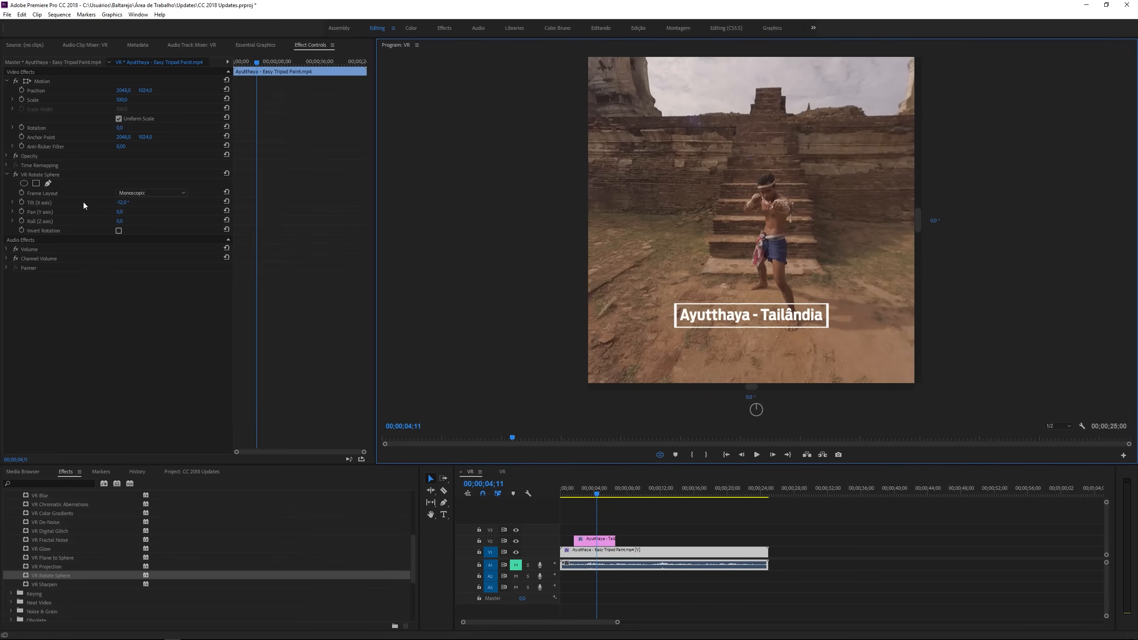
Step: Set VR Rotate Sphere's tilt to about -18° and pan to about -5°, and turn off the VR video display
mouse_move(124, 203)
left_mouse_down()
mouse_move(107, 203)
mouse_move(130, 203)
left_mouse_up()
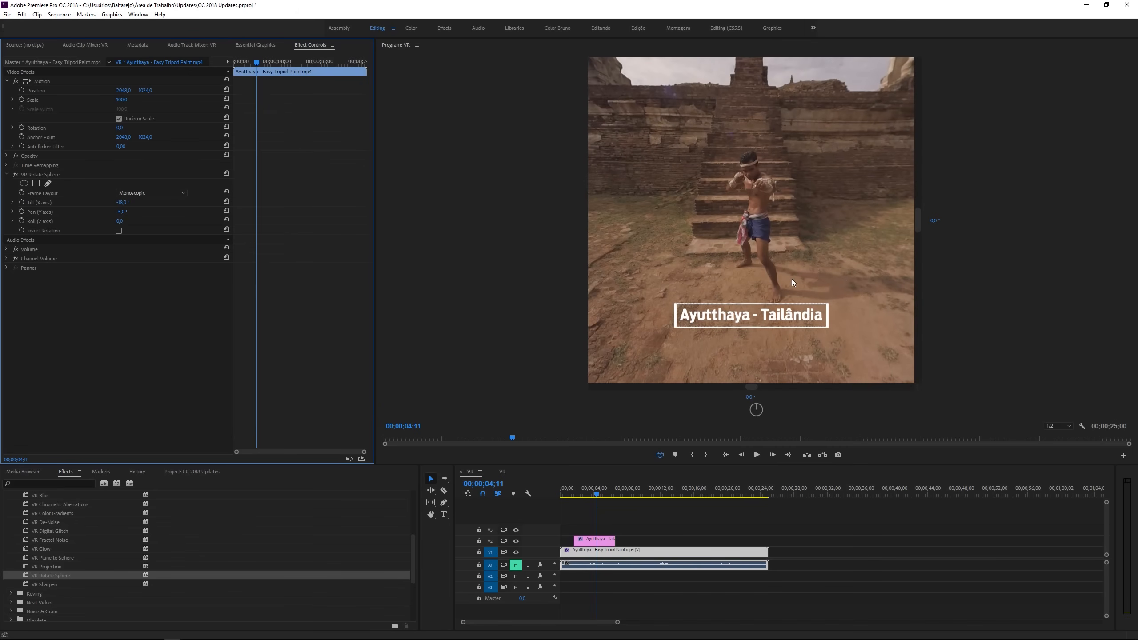
mouse_move(840, 206)
left_mouse_down()
mouse_move(705, 258)
mouse_move(678, 158)
mouse_move(1064, 246)
mouse_move(940, 333)
mouse_move(736, 236)
mouse_move(840, 199)
left_mouse_up()
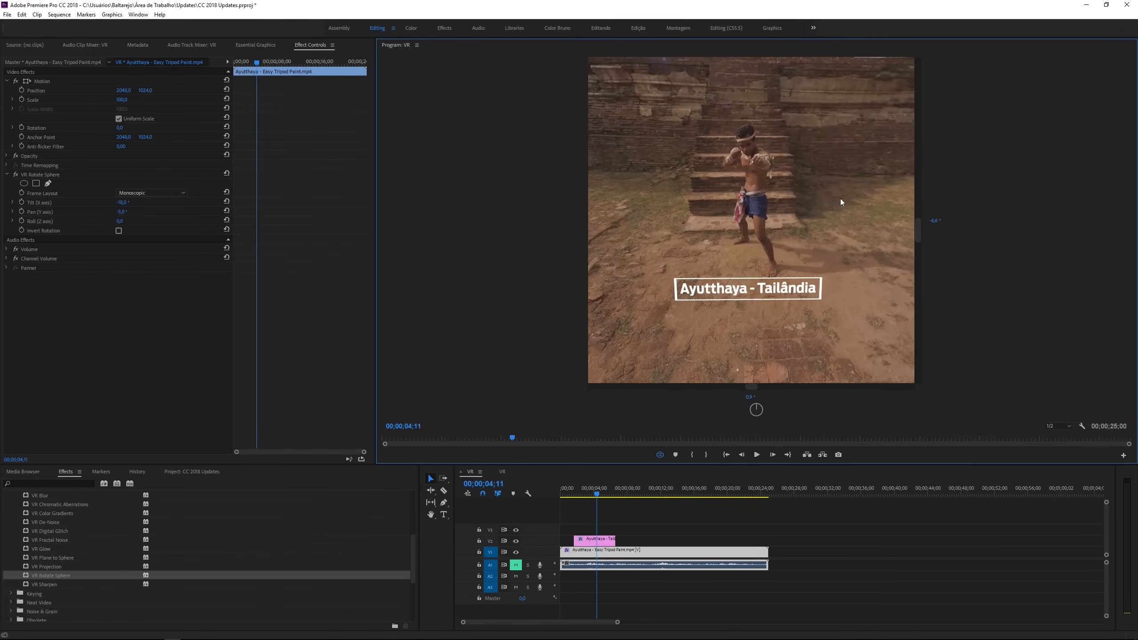
left_click(660, 455)
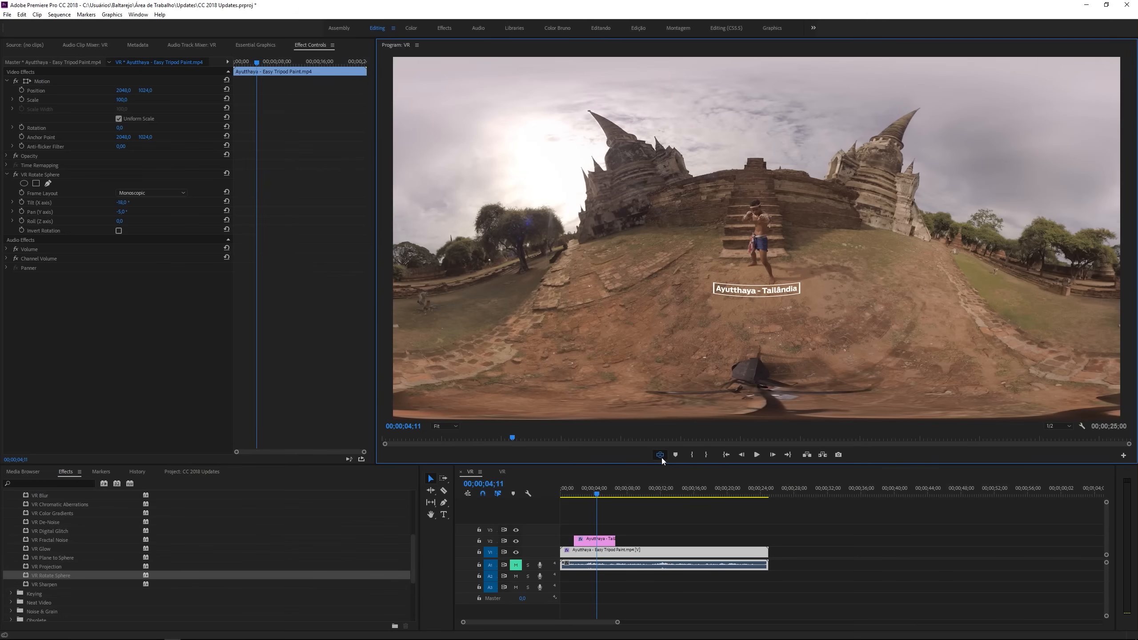
Step: Compare the flat footage with VR Rotate Sphere off and on, and try other tilt and pan values
left_click(16, 176)
left_click(16, 175)
mouse_move(122, 202)
left_mouse_down()
mouse_move(82, 202)
mouse_move(132, 211)
left_mouse_up()
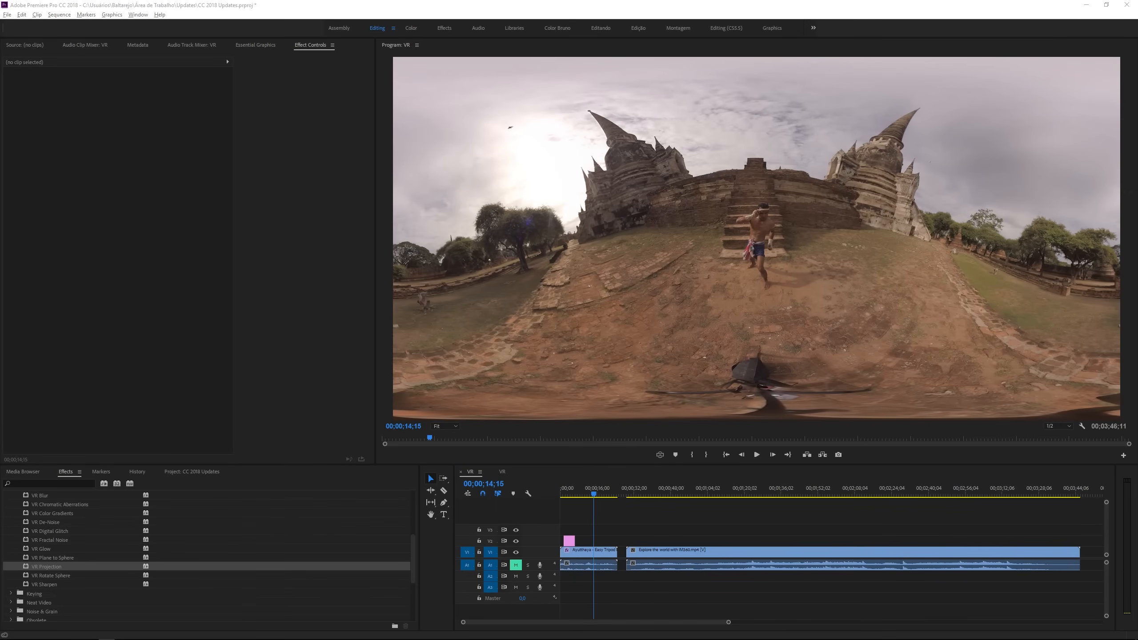
Step: Select the VR Projection effect and move the playhead to 00;00;42;27 over the Explore the world with IM360.mp4 clip
left_click(20, 576)
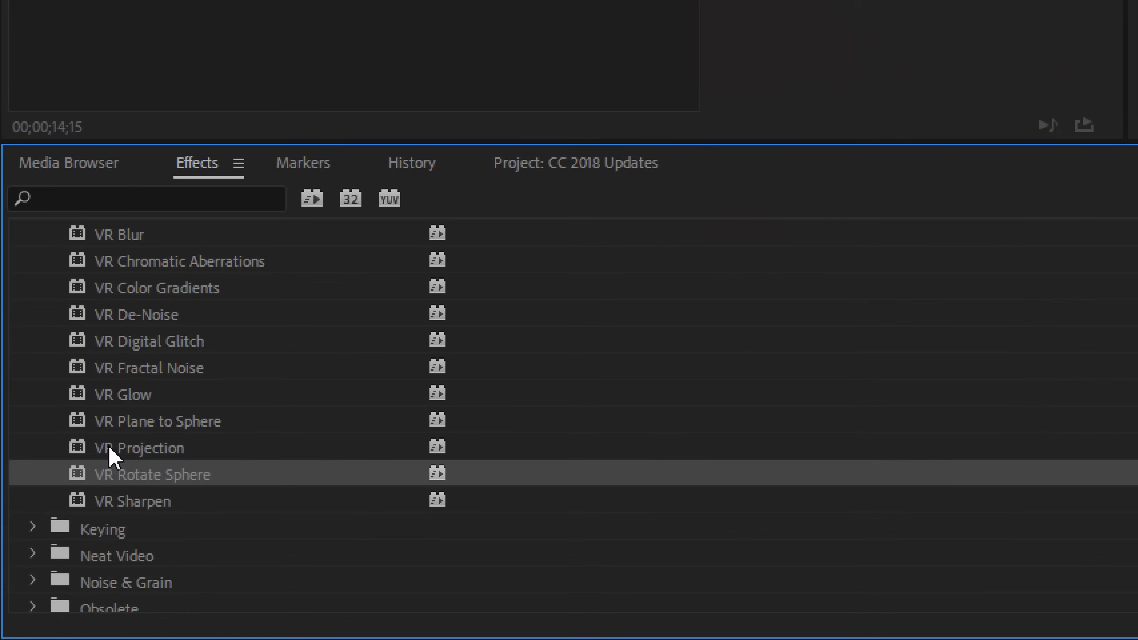
left_click(116, 447)
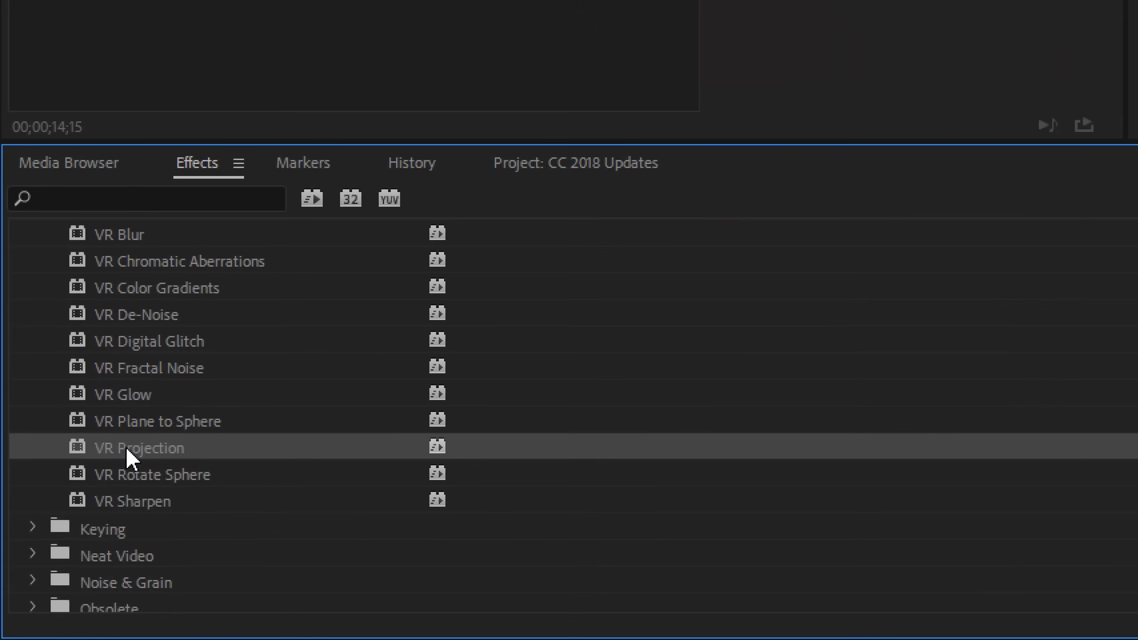
left_click(653, 488)
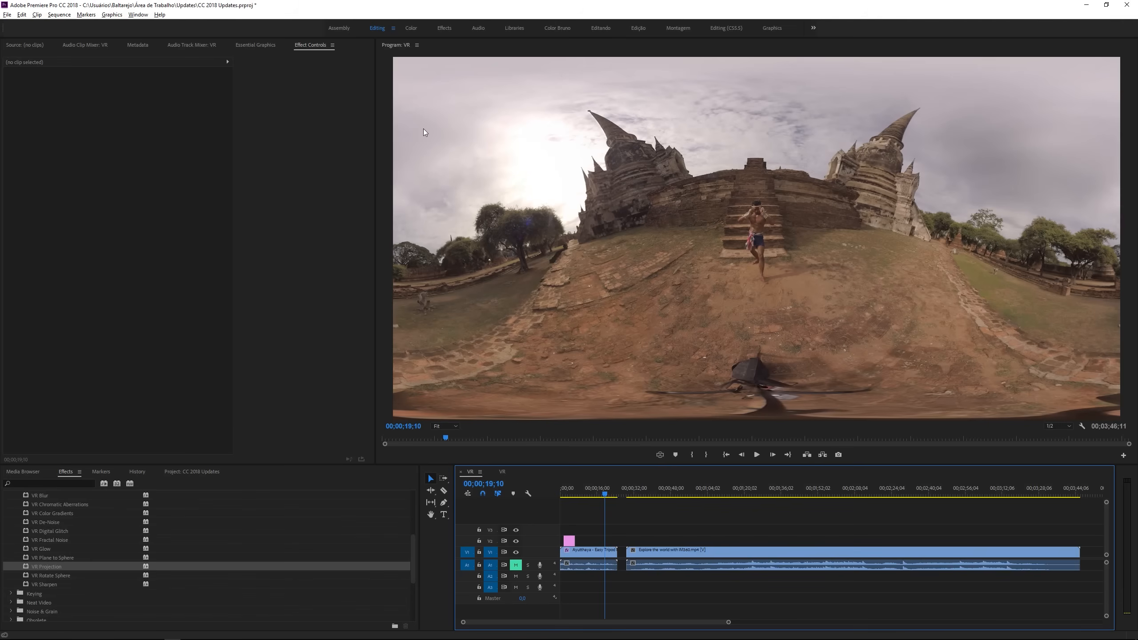
left_click(660, 491)
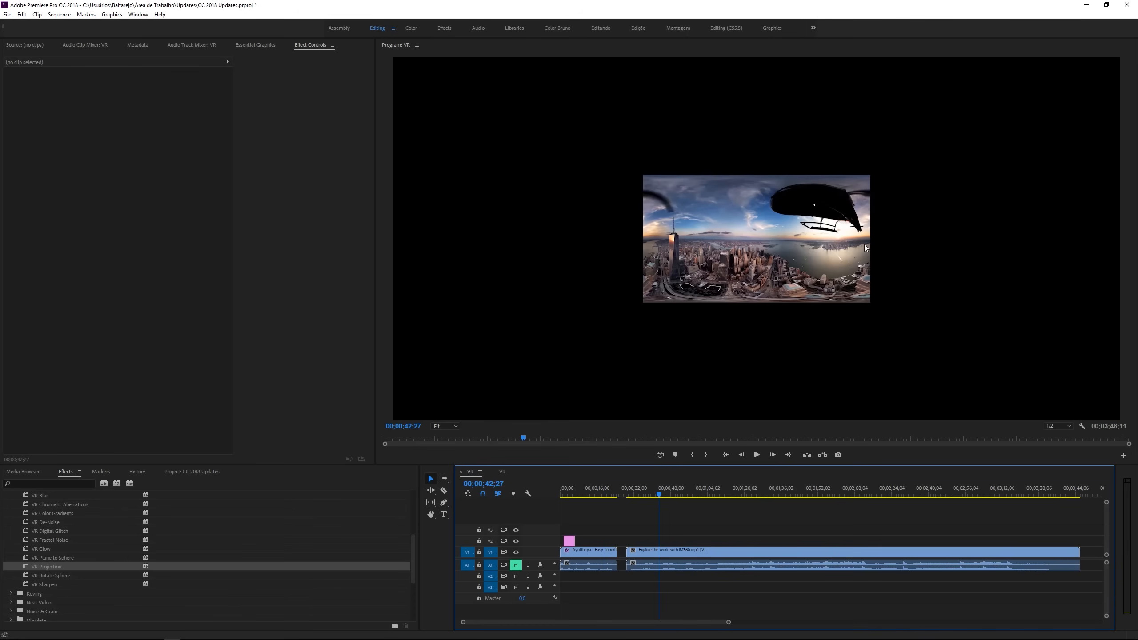
Step: Try Scale to Frame Size on the Explore the world with IM360.mp4 clip, check it in the VR video display, and undo the scaling
left_click(699, 554)
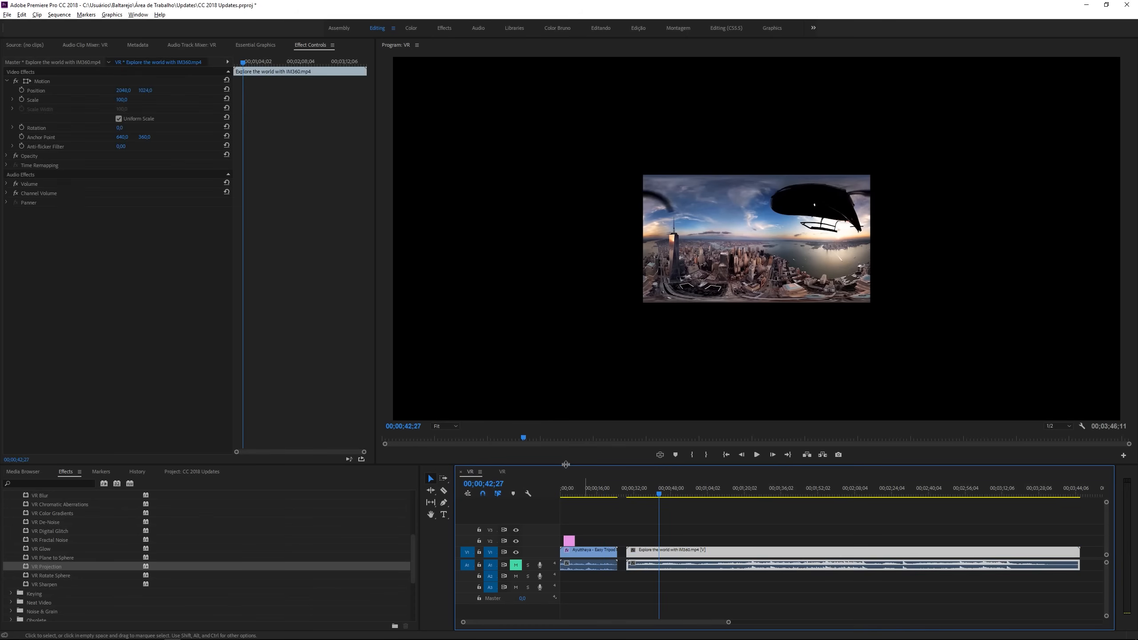
right_click(672, 552)
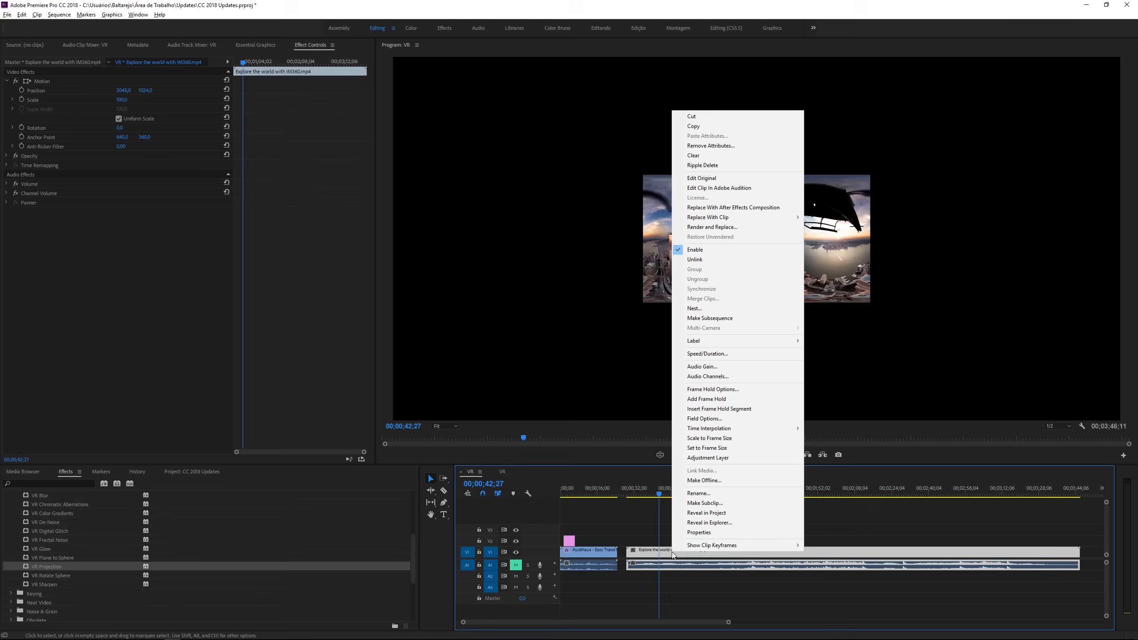
left_click(736, 444)
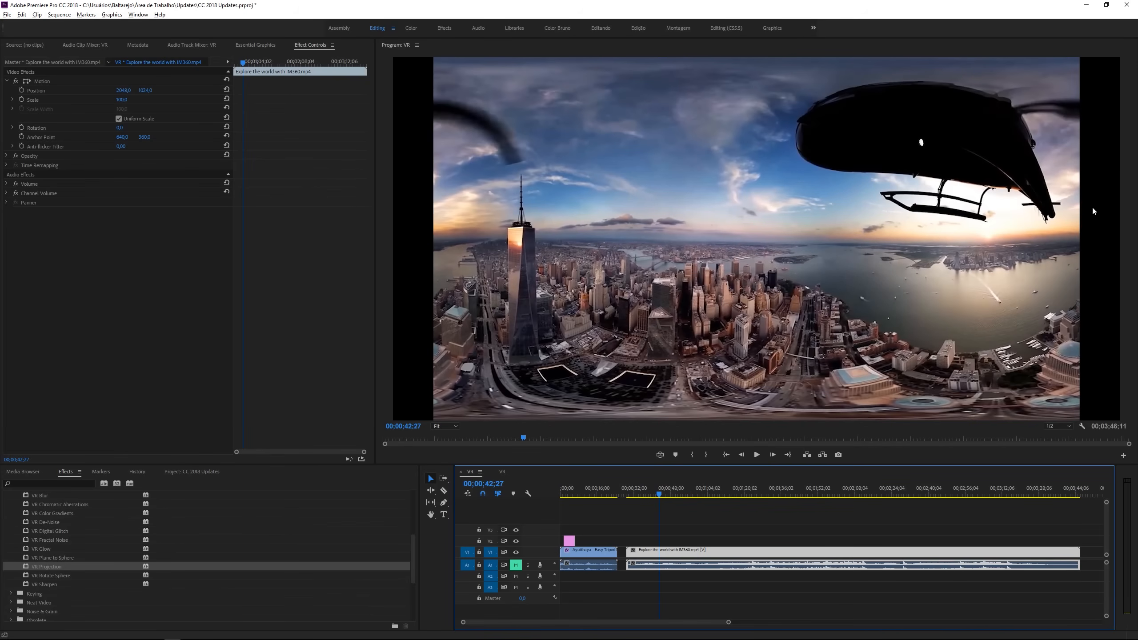
left_click(659, 455)
mouse_move(757, 233)
left_mouse_down()
mouse_move(1011, 234)
mouse_move(771, 243)
left_mouse_up()
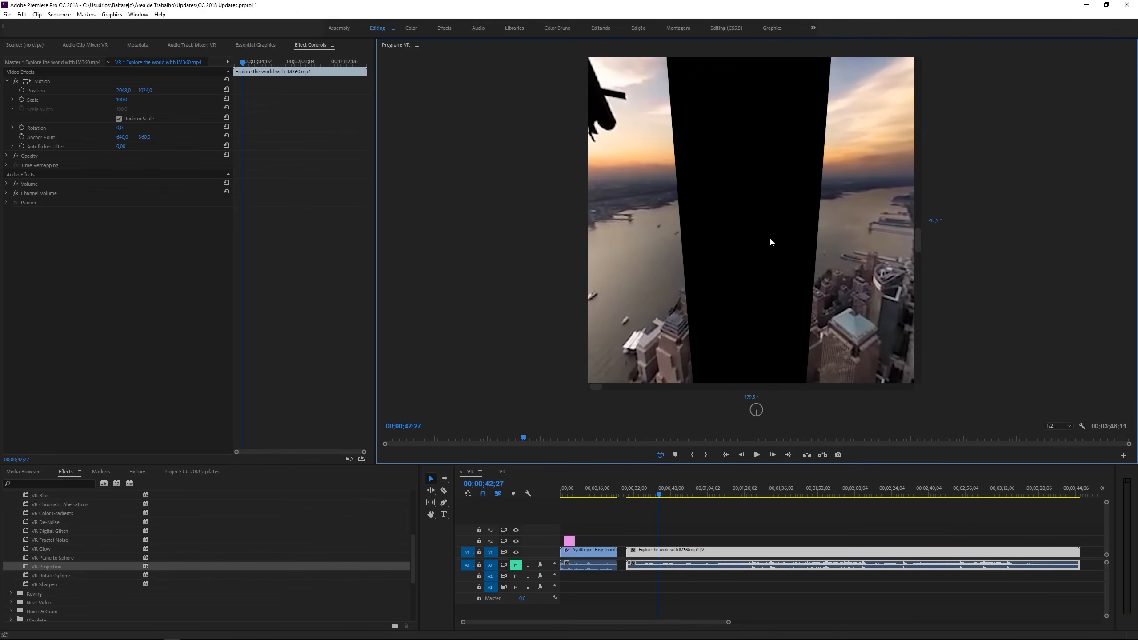
left_click(661, 455)
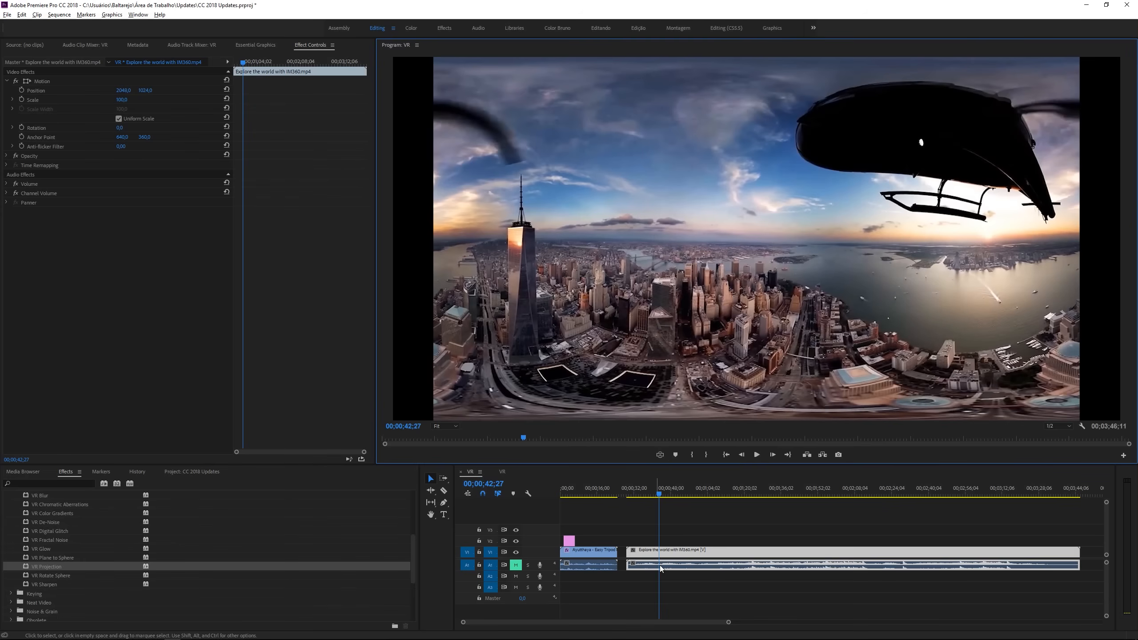
right_click(676, 556)
left_click(706, 441)
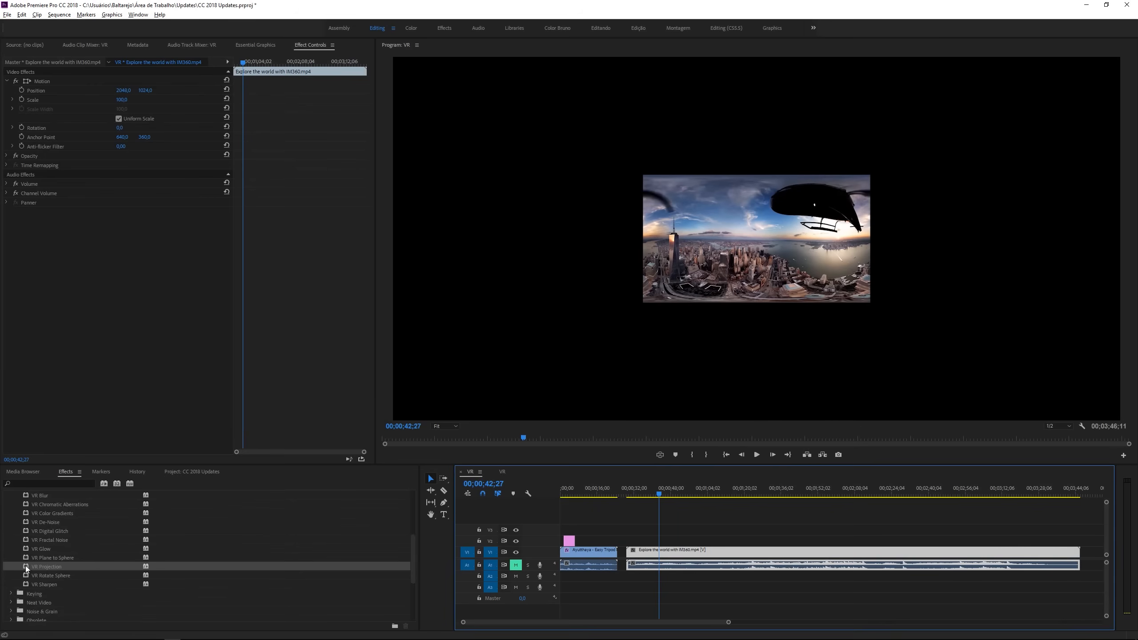
Step: Apply VR Projection to the Explore the world with IM360.mp4 clip and look around the footage in the VR video display
left_click_drag(25, 566, 726, 549)
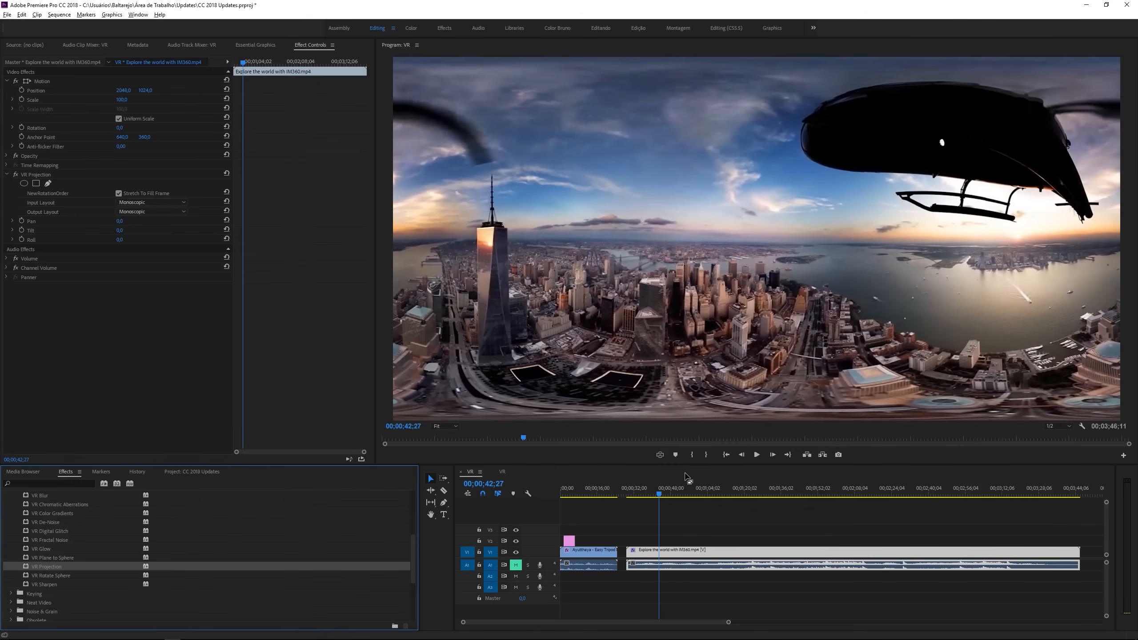
left_click(660, 455)
left_click_drag(762, 224, 848, 289)
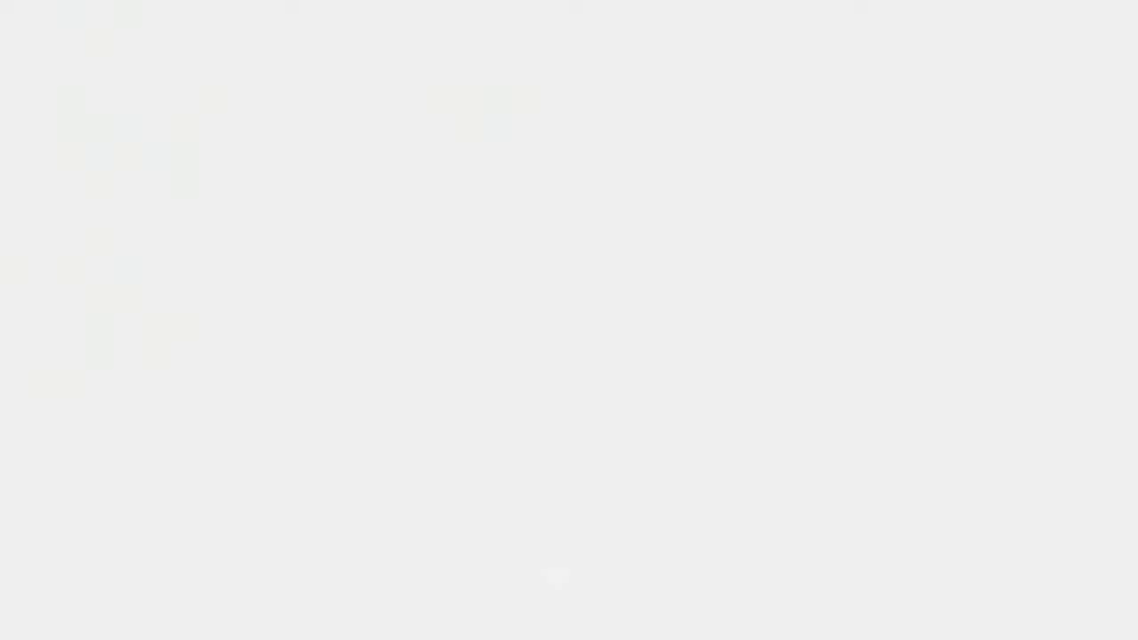
Step: Set VR Projection's input layout to Stereoscopic - Over/Under
scroll(259, 94, "up", 3)
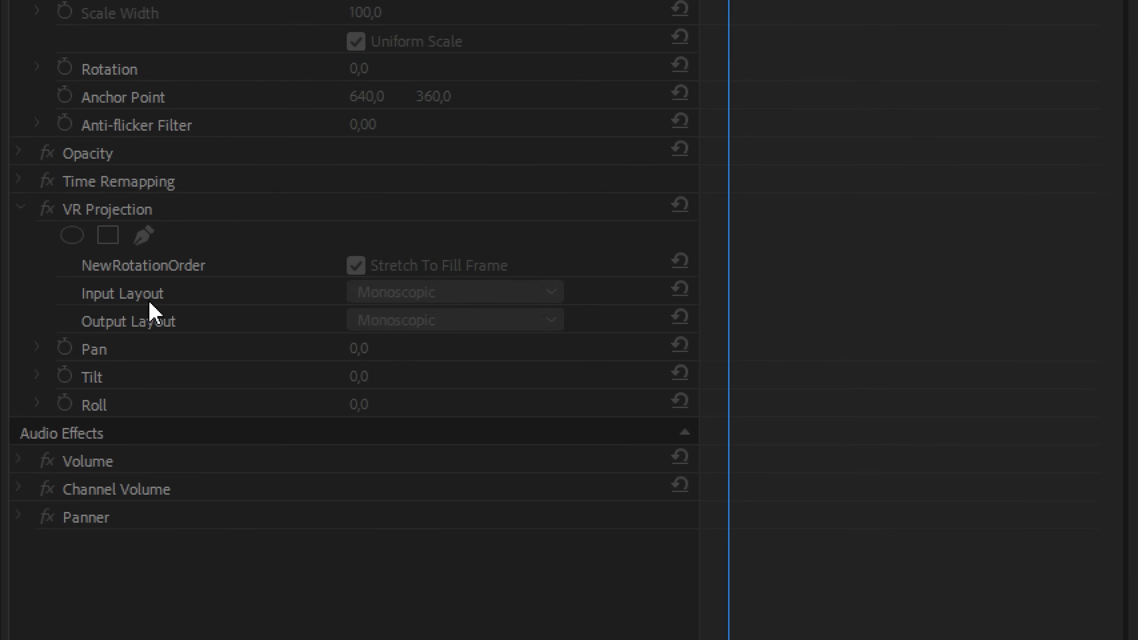
left_click(204, 302)
left_click(356, 320)
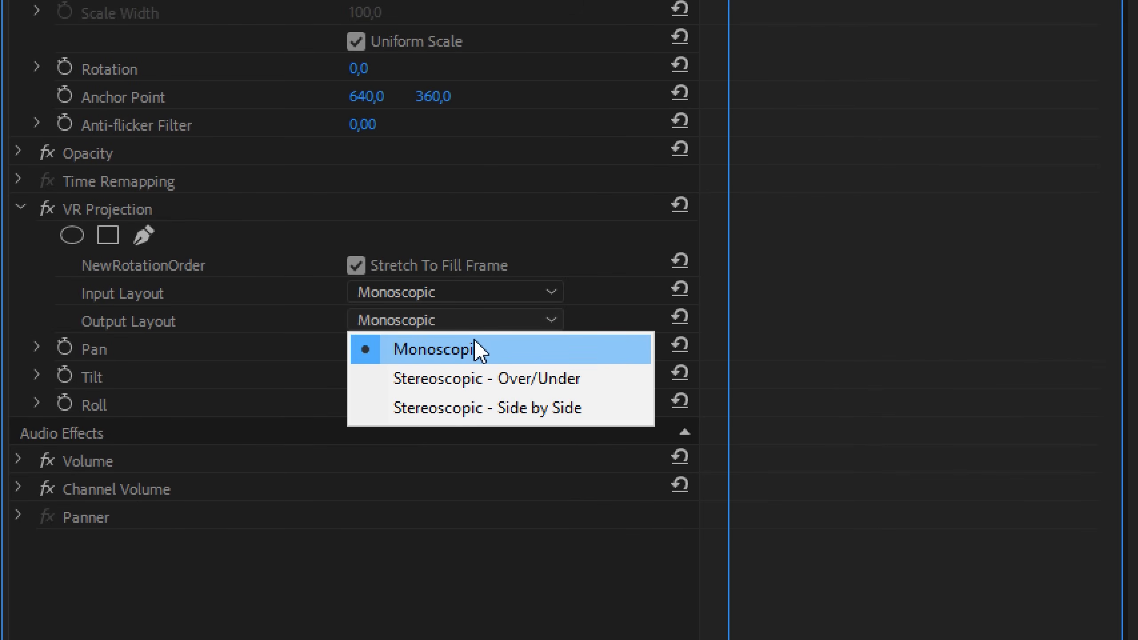
left_click(236, 302)
left_click(386, 294)
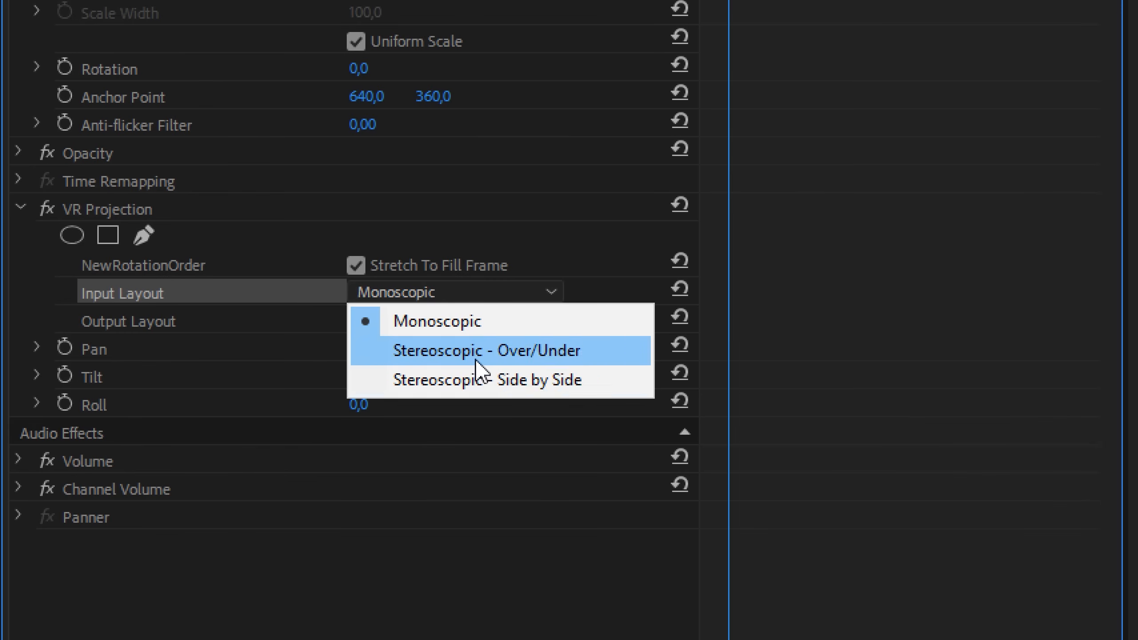
left_click(442, 354)
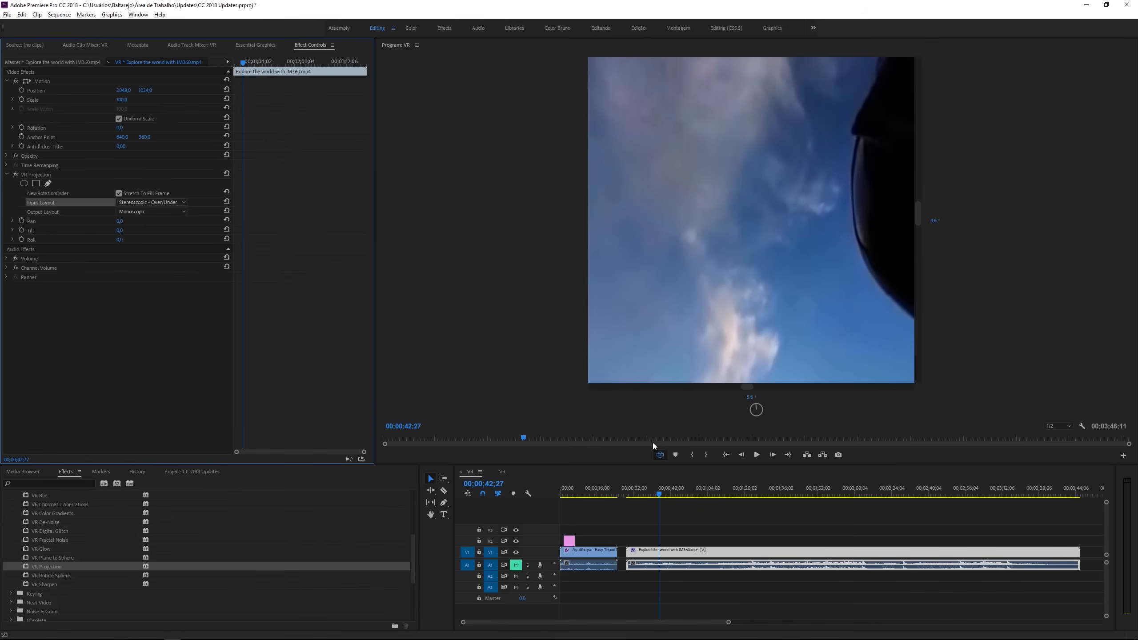
Step: Turn off the VR video display and set VR Projection's input layout back to Monoscopic
left_click(660, 455)
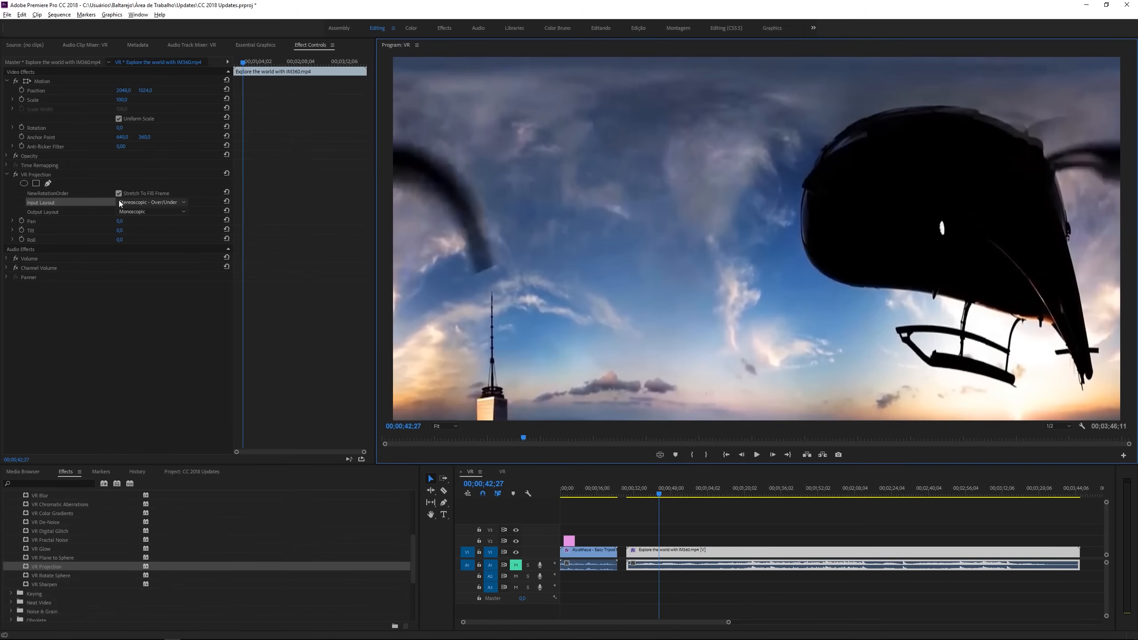
left_click(152, 202)
left_click(134, 210)
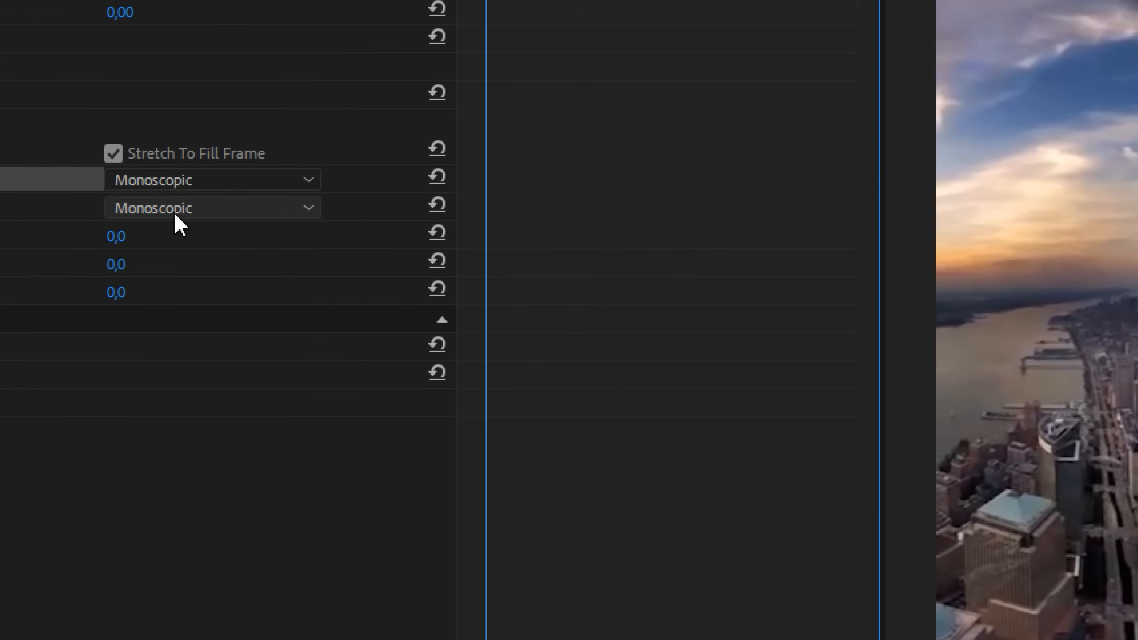
Step: Try Stereoscopic - Over/Under as VR Projection's output layout, switch it to Stereoscopic - Side by Side, and adjust the pan
left_click(168, 206)
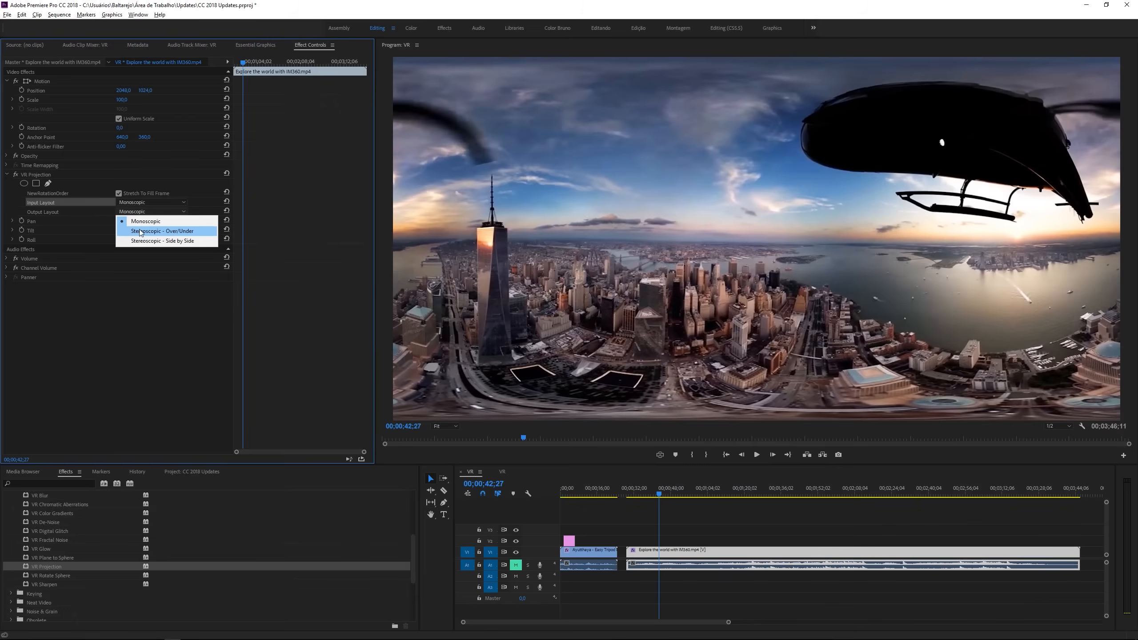
left_click(212, 266)
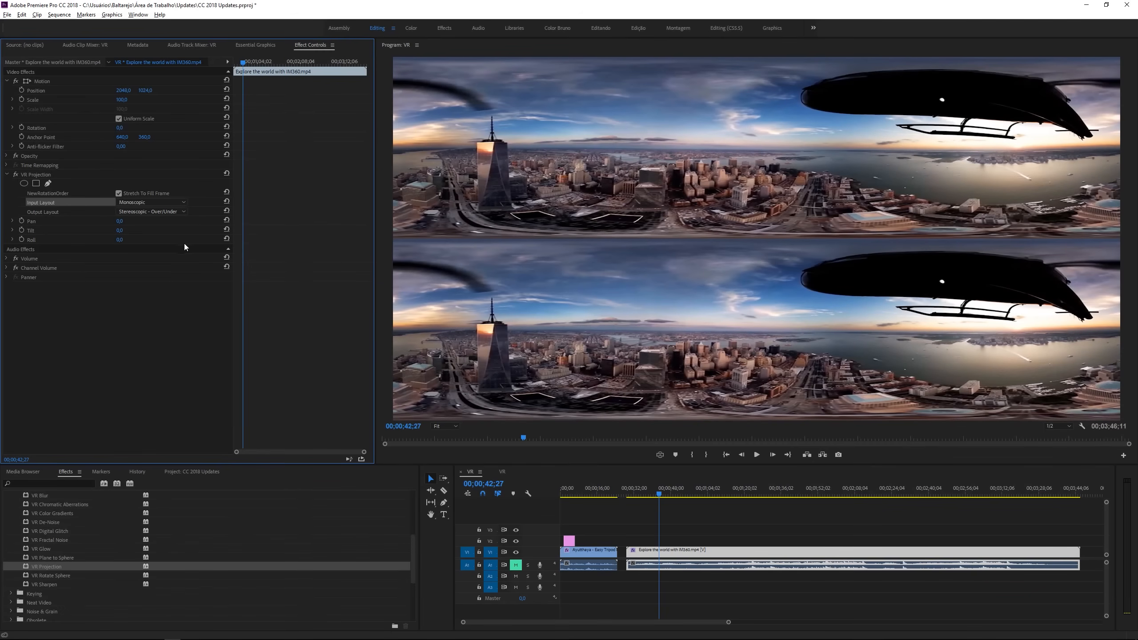
left_click(153, 212)
left_click(162, 238)
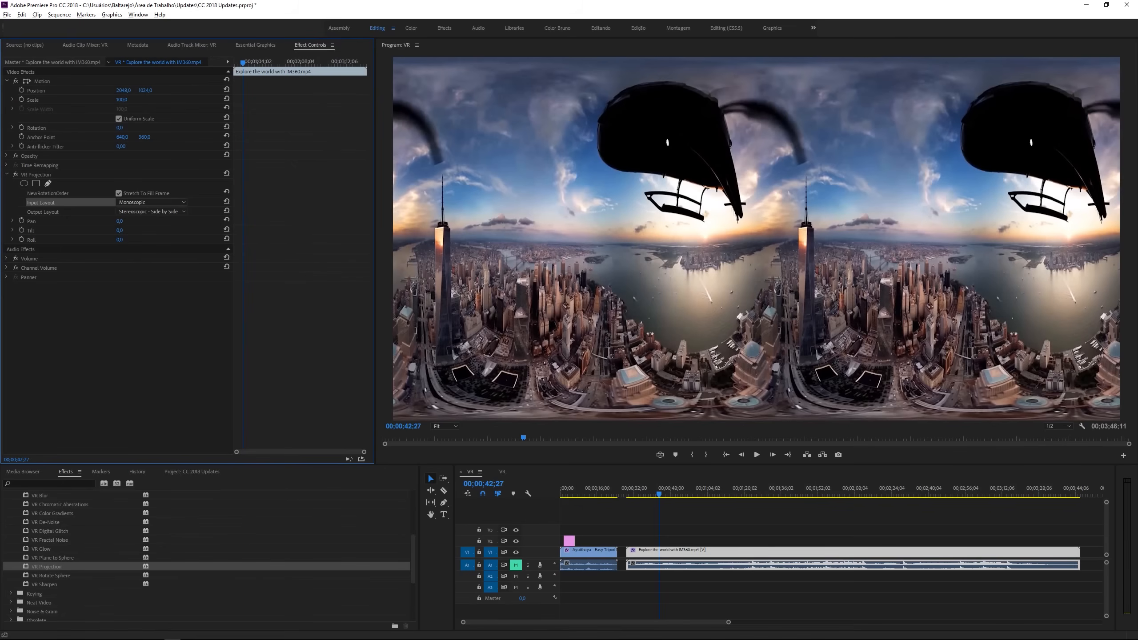
left_click_drag(119, 221, 128, 224)
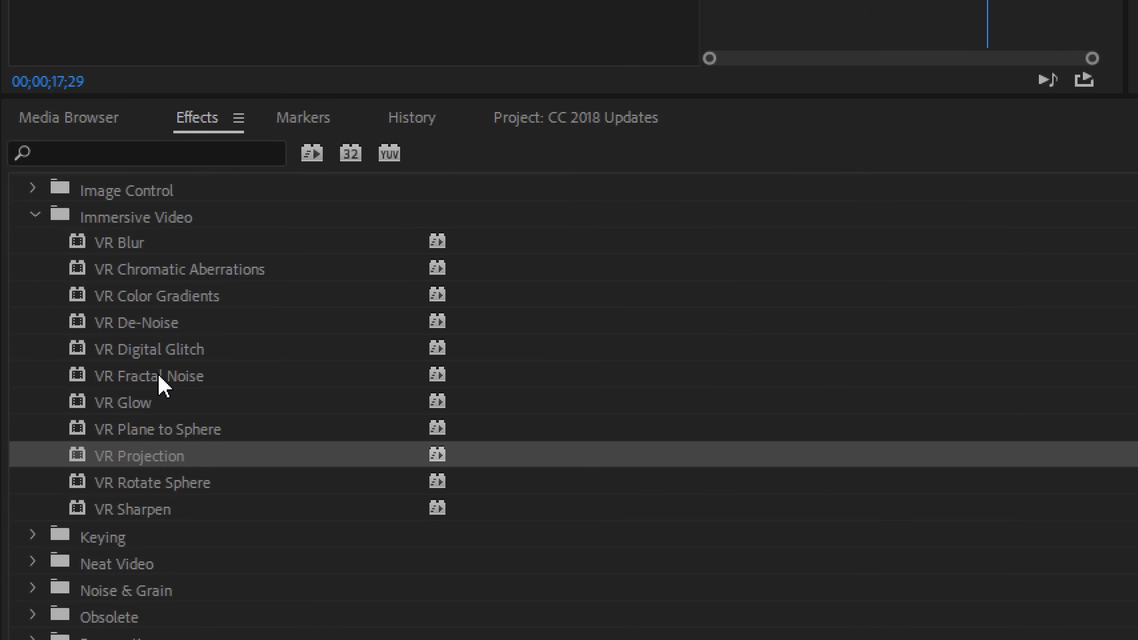
Step: Go through the Immersive Video effects: Blur, Chromatic Aberrations, Color Gradients, De-Noise, Digital Glitch, Fractal Noise, Glow and Sharpen
left_click(126, 245)
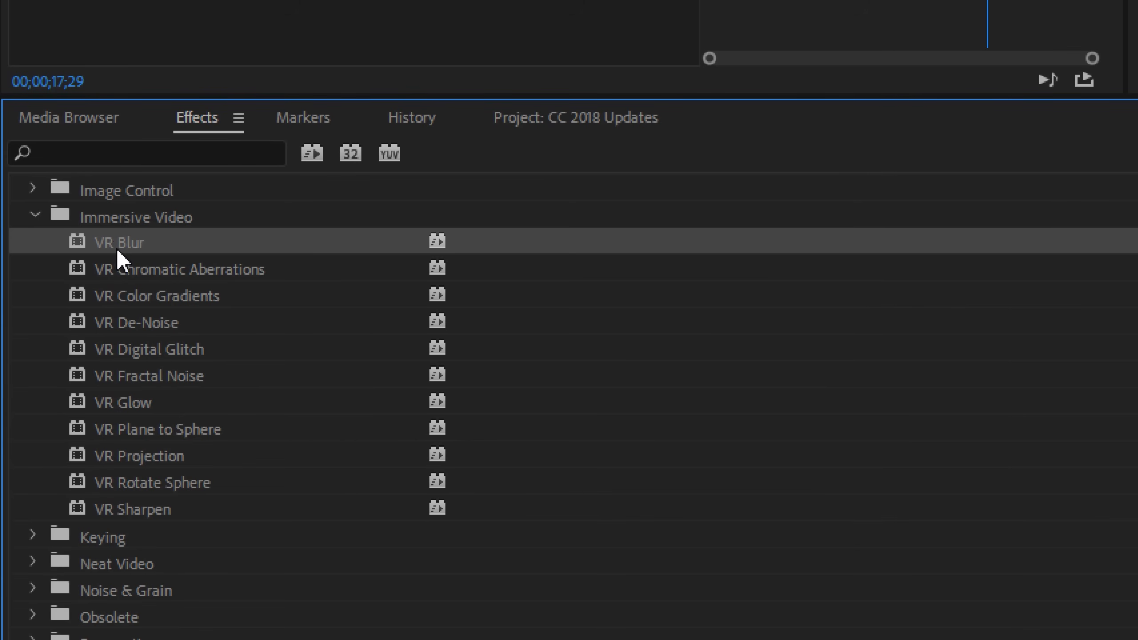
left_click(125, 271)
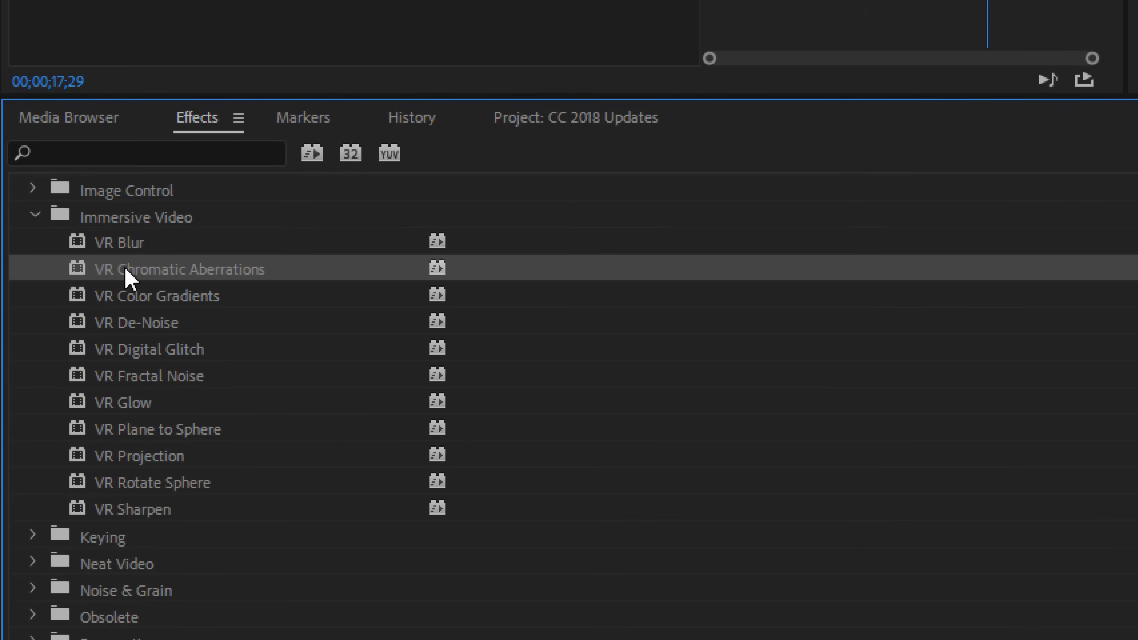
left_click(130, 299)
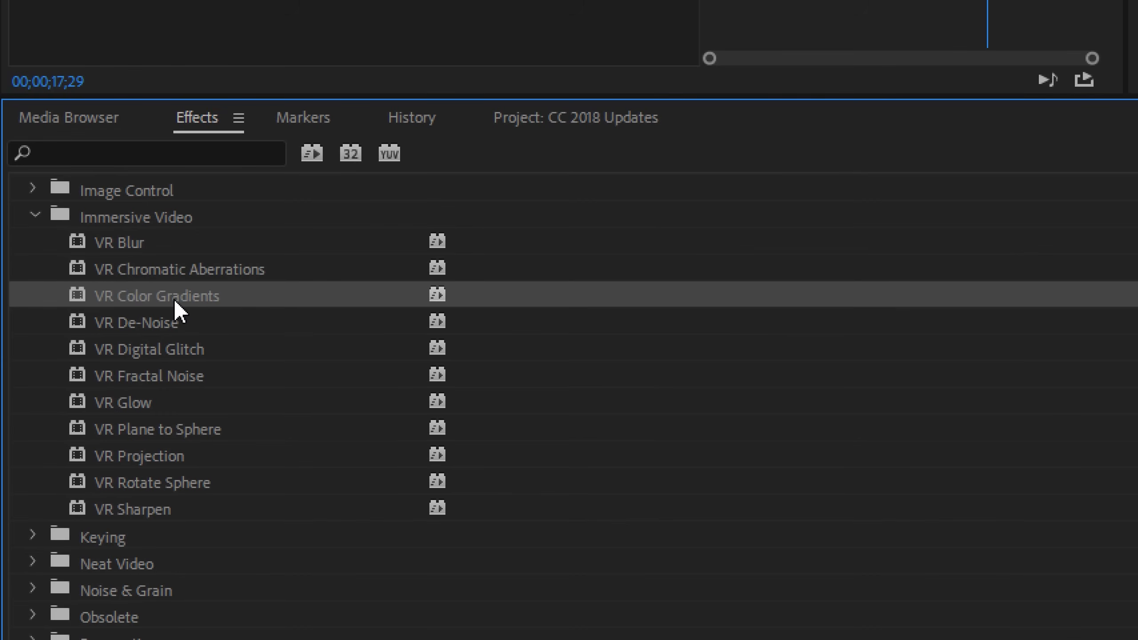
left_click(116, 323)
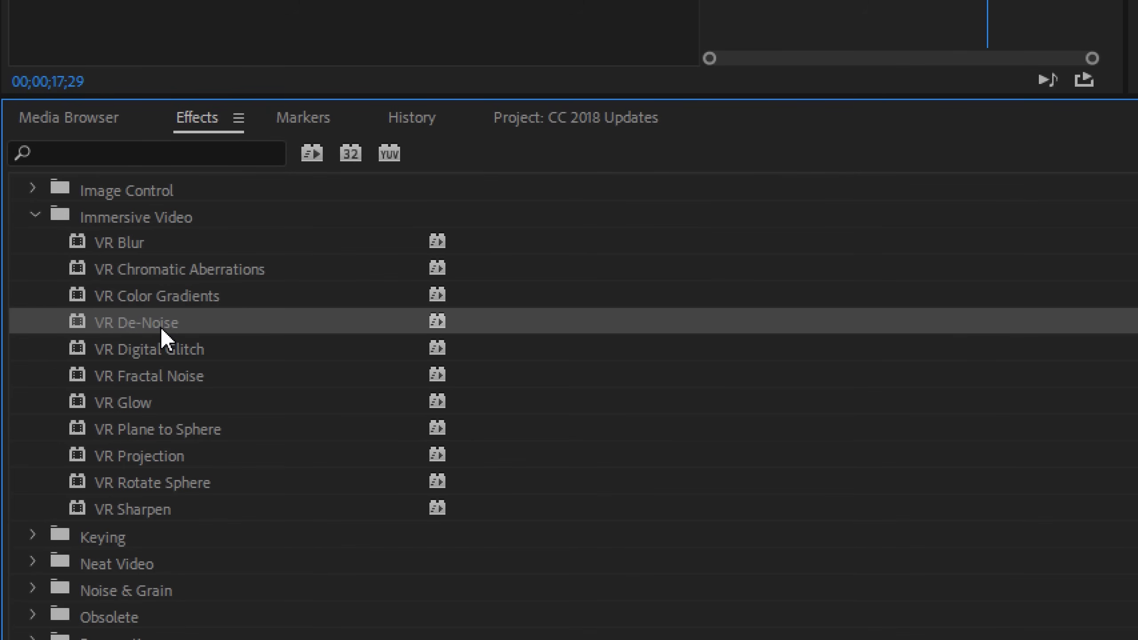
left_click(121, 357)
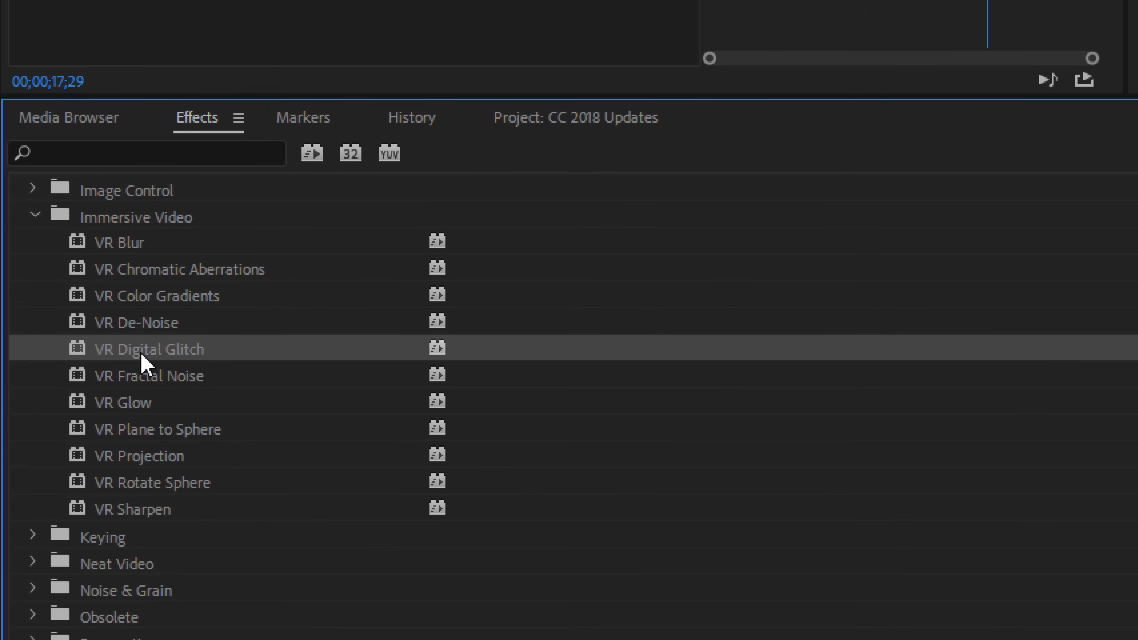
left_click(130, 380)
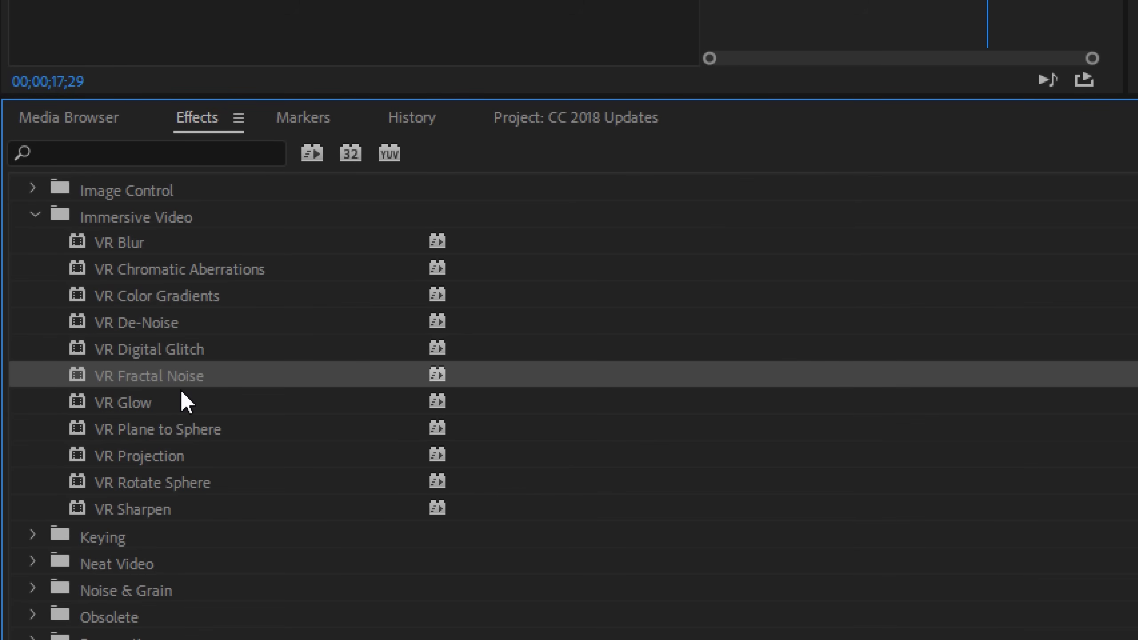
left_click(123, 410)
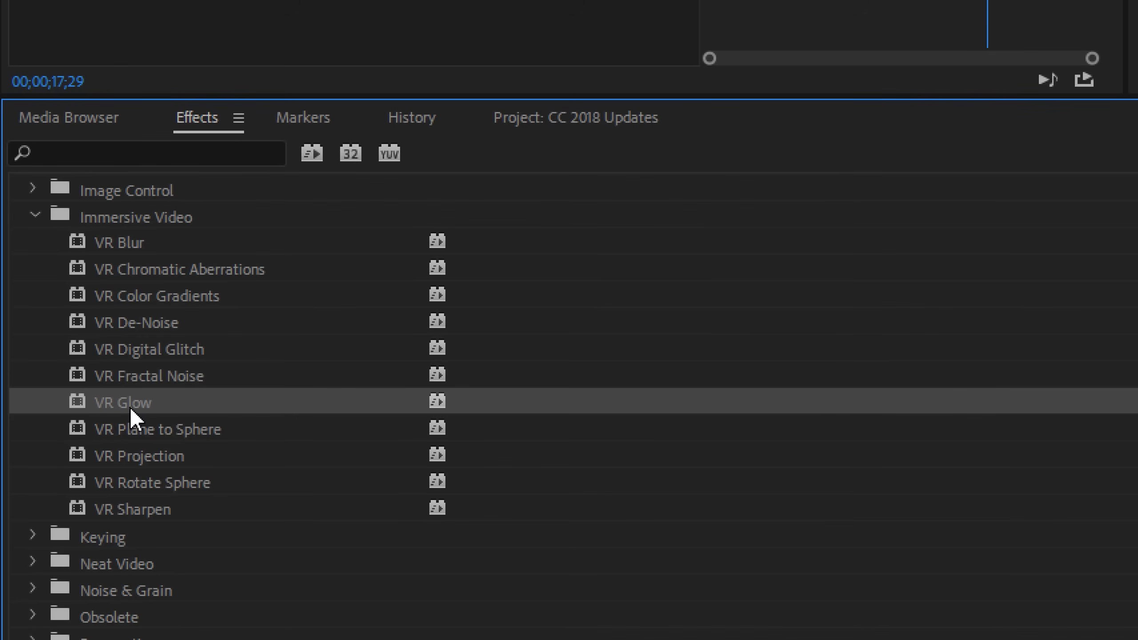
left_click(143, 507)
Step: Try VR Glow on the Ayutthaya - Easy Tripod Paint.mp4 clip with a luma threshold of 0.20, and remove the effect
left_click(140, 399)
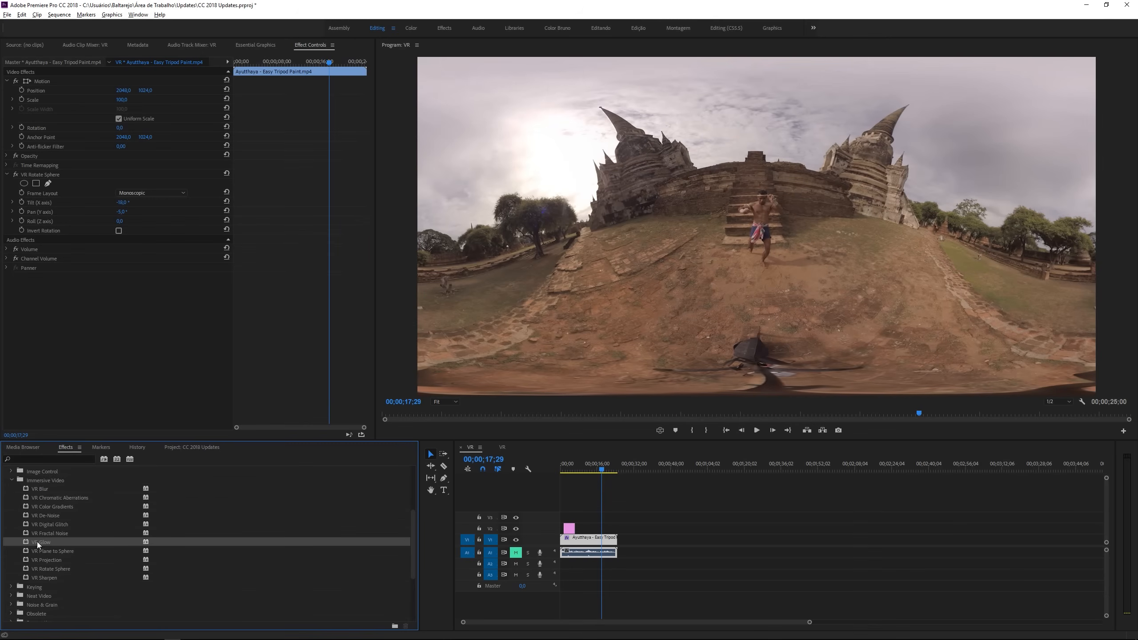
left_click_drag(38, 542, 591, 538)
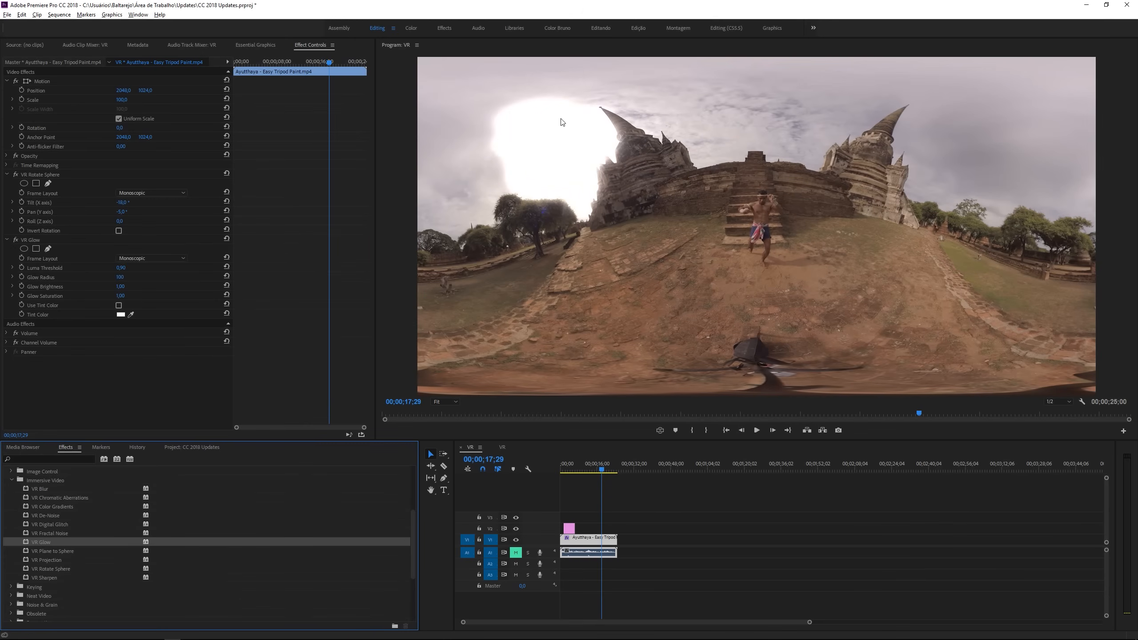
left_click_drag(121, 268, 90, 268)
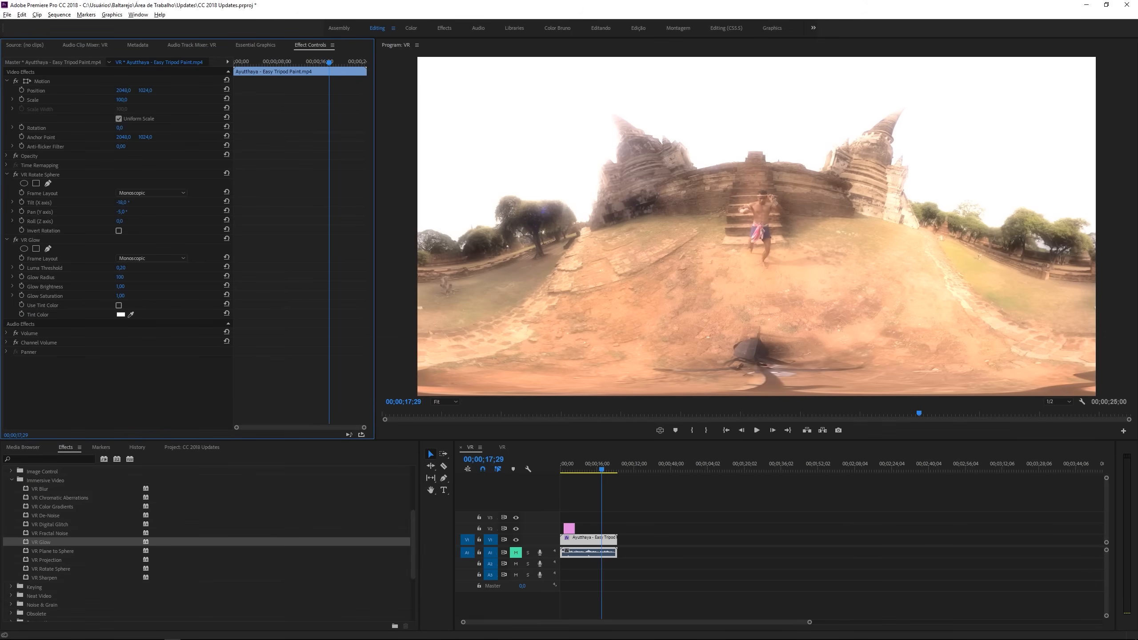
left_click(32, 239)
key("Delete")
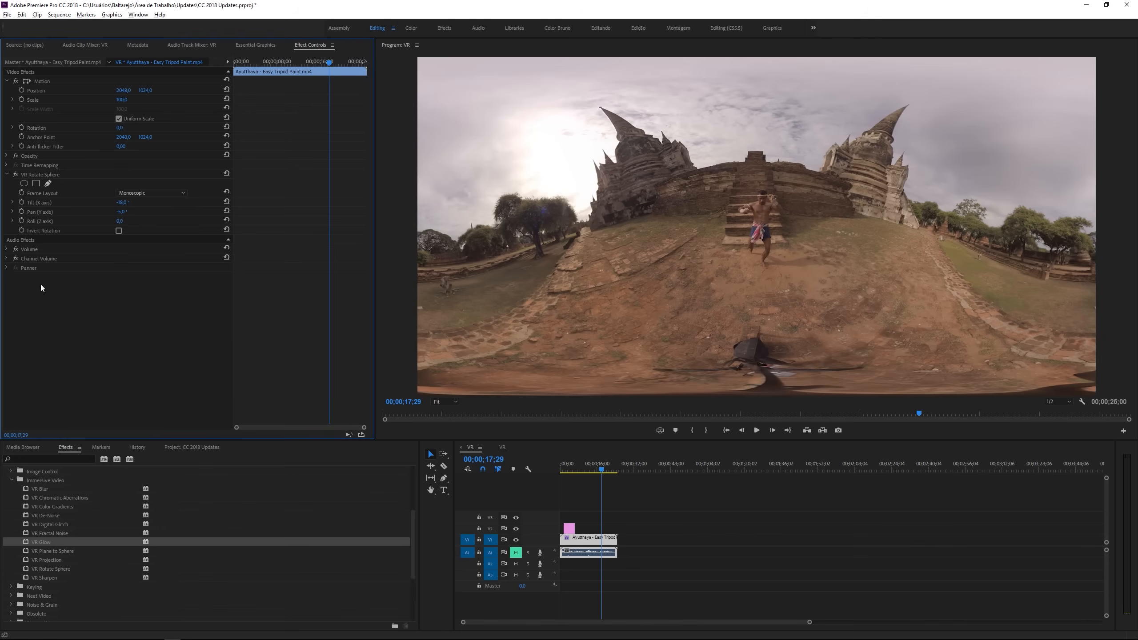
Step: Apply VR Blur to the Ayutthaya - Easy Tripod Paint.mp4 clip and adjust its blurriness to visibly soften the footage
left_click_drag(51, 488, 121, 322)
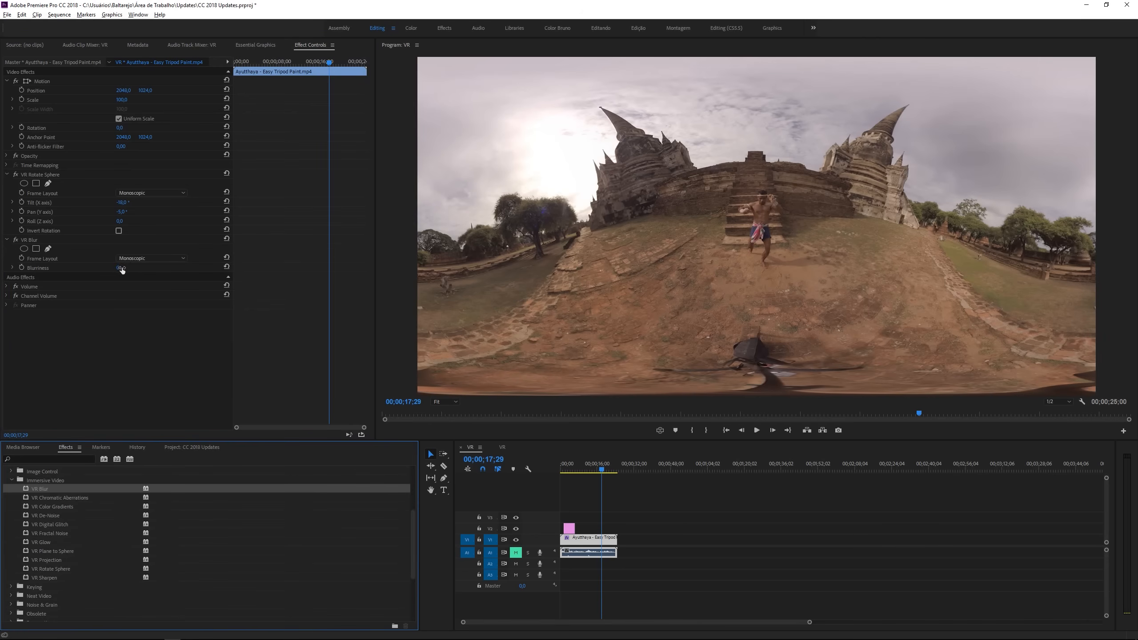
left_click_drag(118, 268, 146, 268)
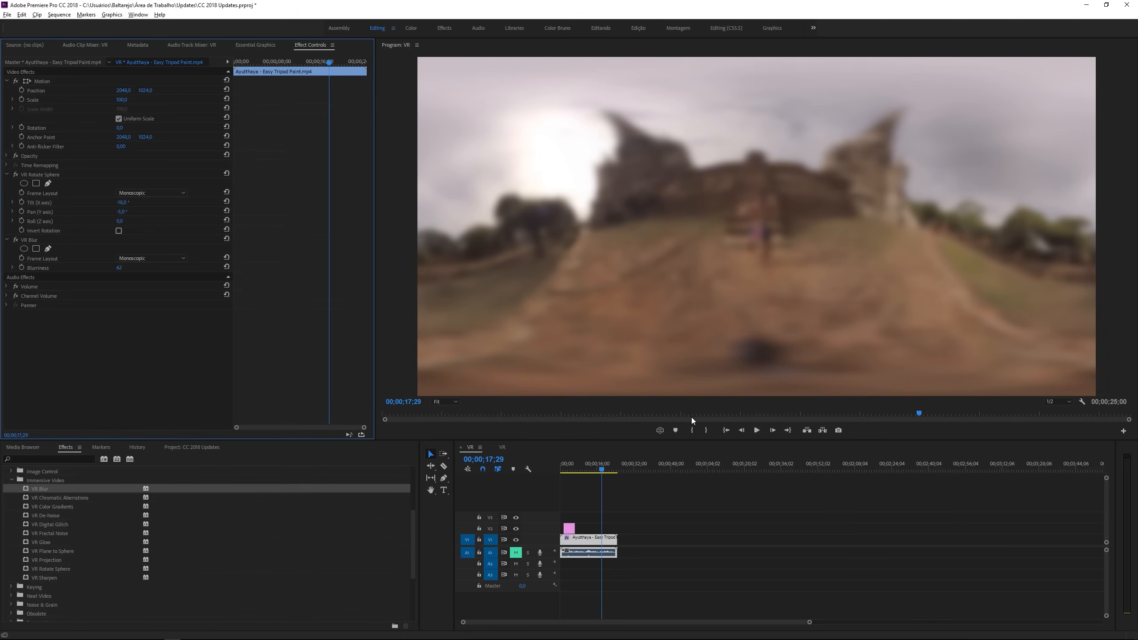
Step: Look around the blurred footage in the VR video display, restore the flat view, and remove VR Blur from the clip
left_click(660, 430)
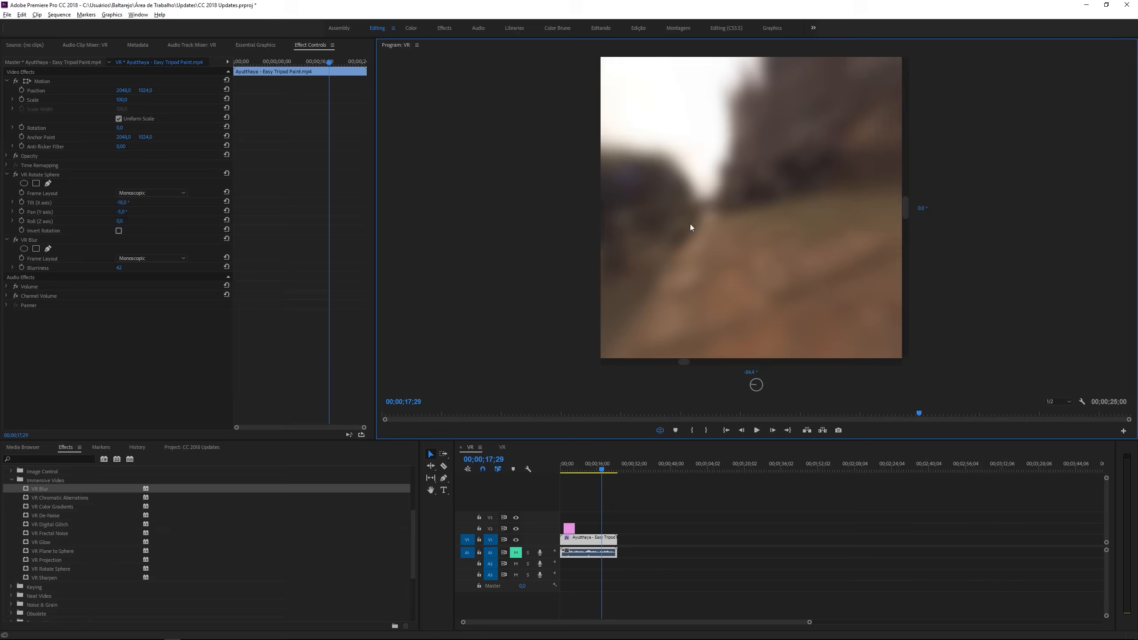
left_click_drag(691, 228, 926, 225)
left_click_drag(767, 221, 907, 244)
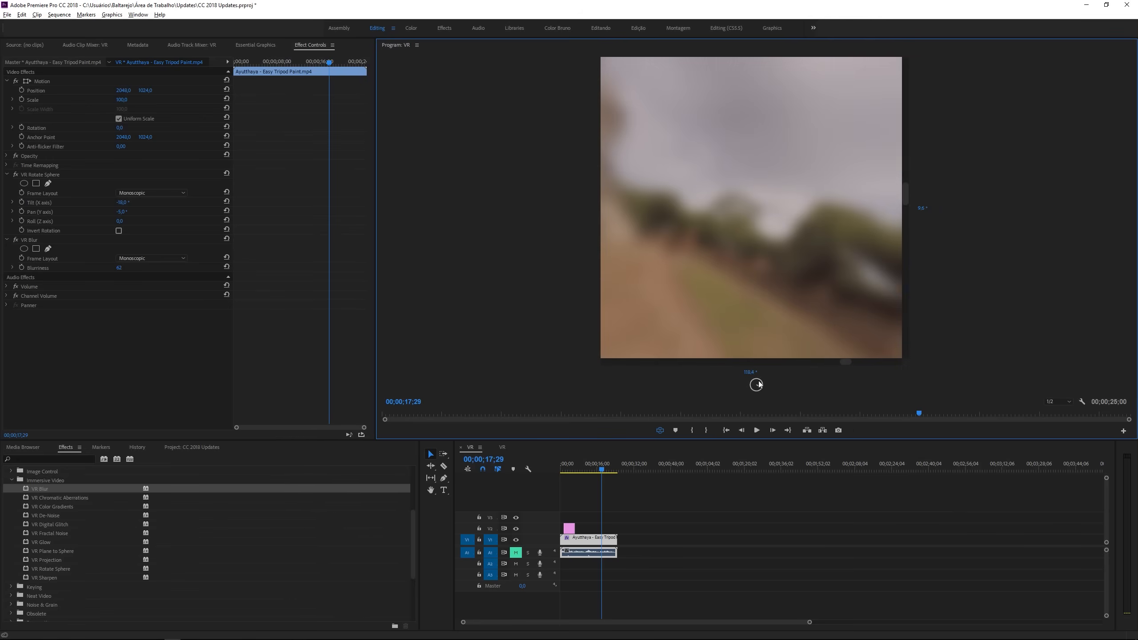
left_click(660, 430)
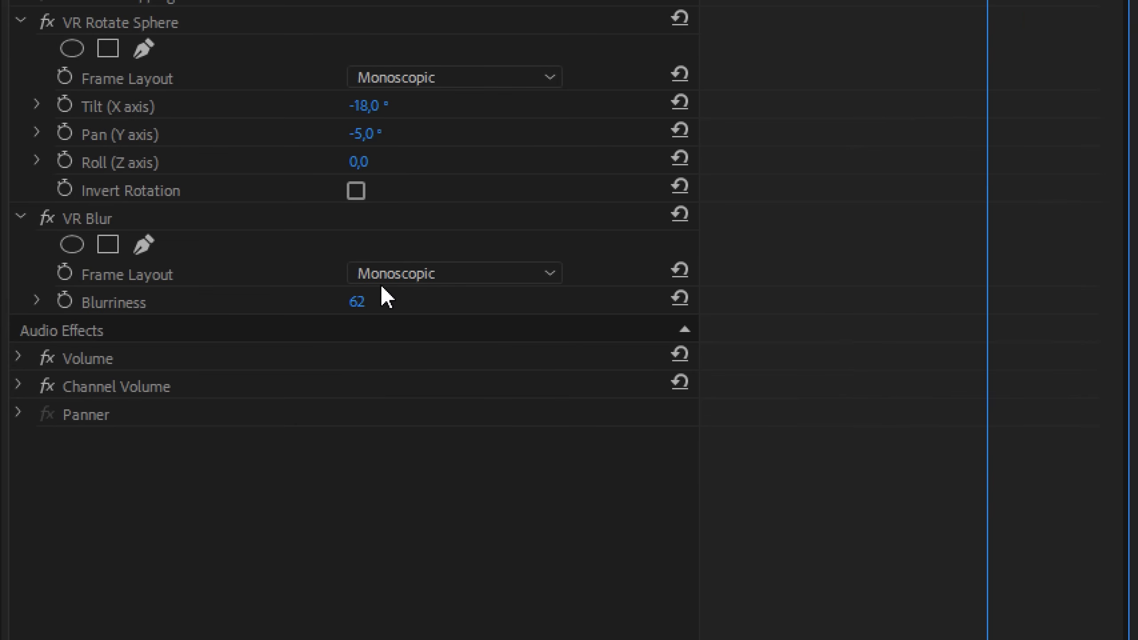
left_click(452, 282)
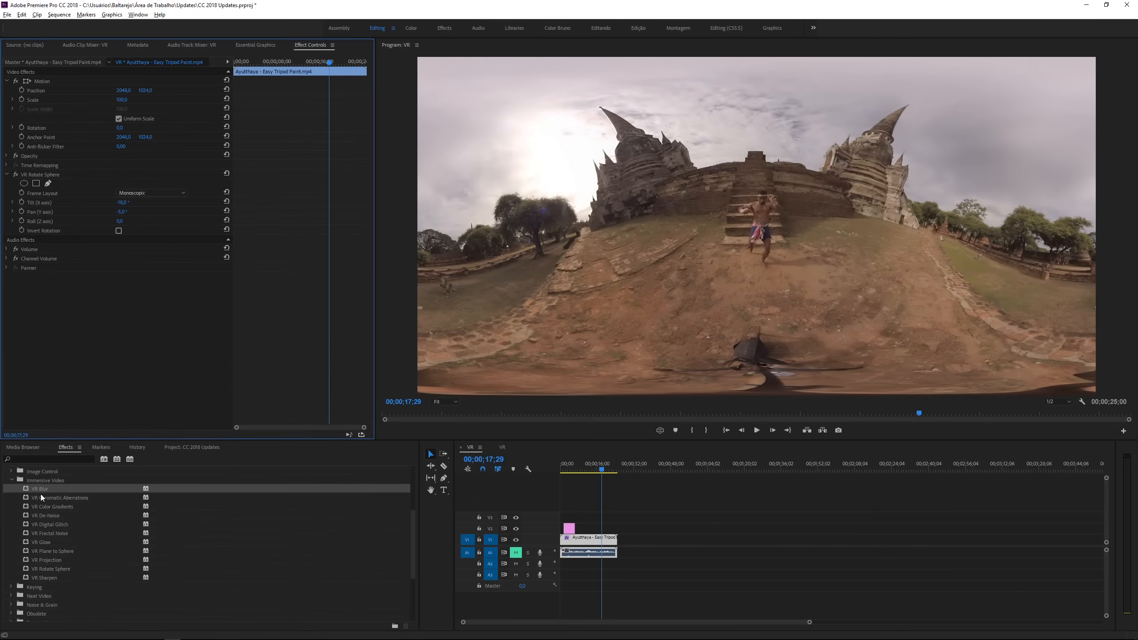
Step: Try VR Chromatic Aberrations and VR Color Gradients in turn on the Ayutthaya - Easy Tripod Paint.mp4 clip, undoing each
left_click_drag(41, 497, 81, 359)
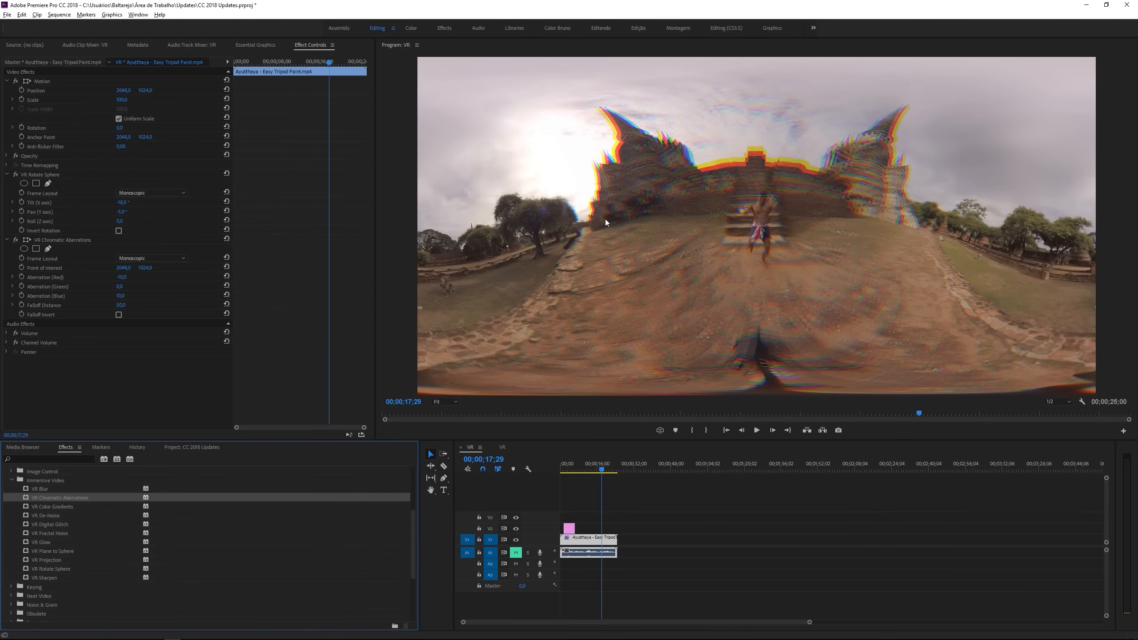
key("ctrl+z")
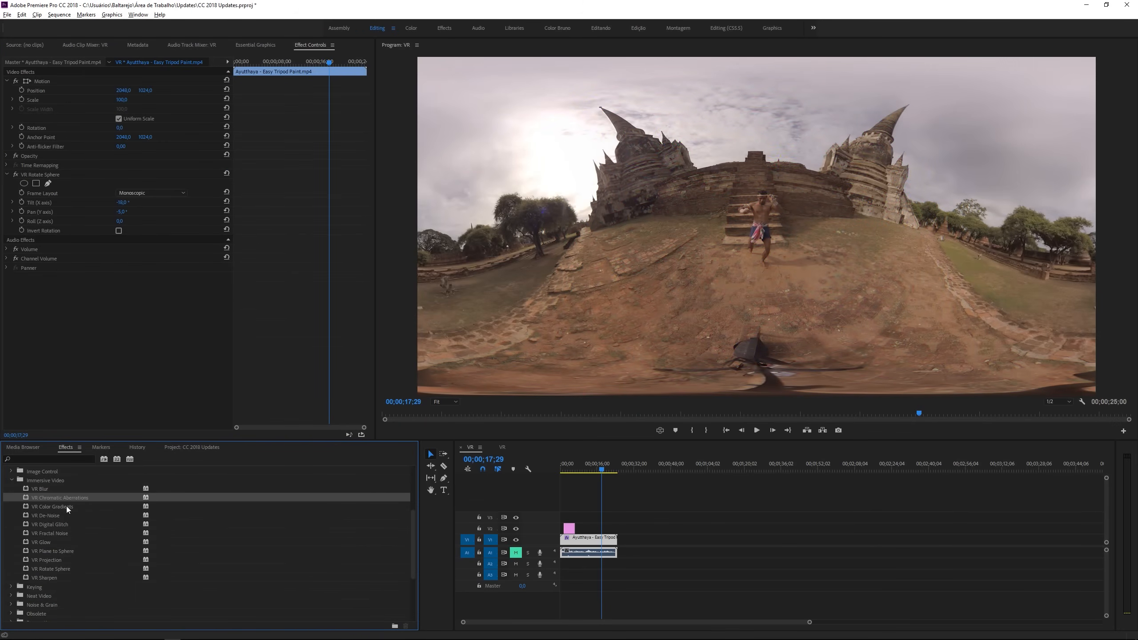
left_click_drag(66, 506, 104, 351)
key("ctrl+z")
Step: Try VR De-Noise, VR Digital Glitch and VR Fractal Noise in turn on the Ayutthaya - Easy Tripod Paint.mp4 clip, undoing each
left_click_drag(50, 516, 83, 356)
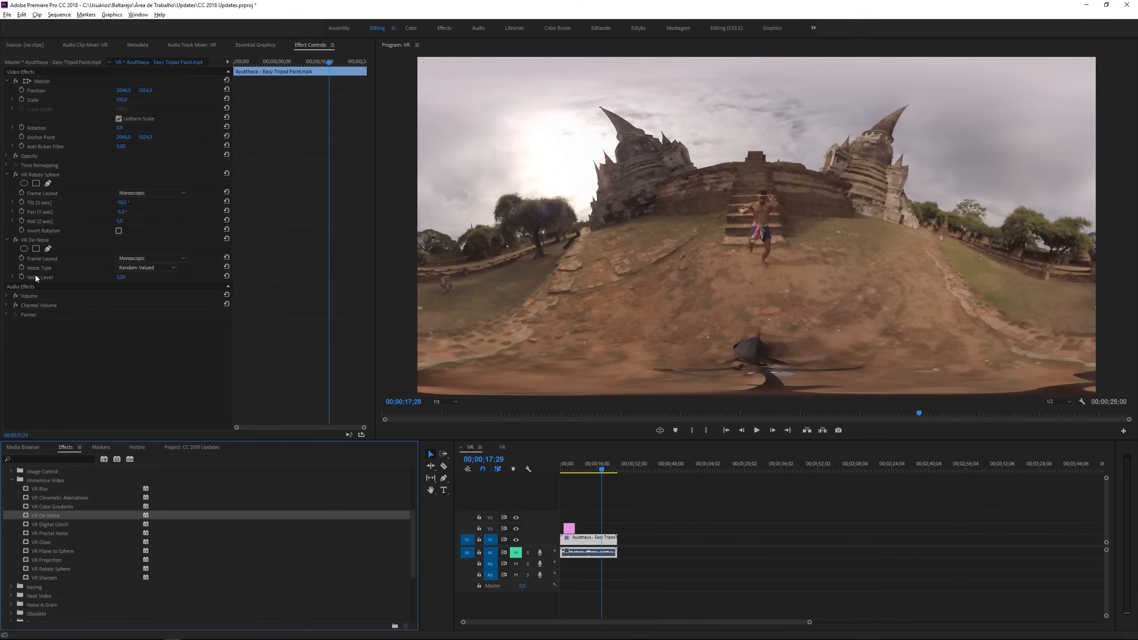
key("ctrl+z")
left_click_drag(53, 524, 100, 338)
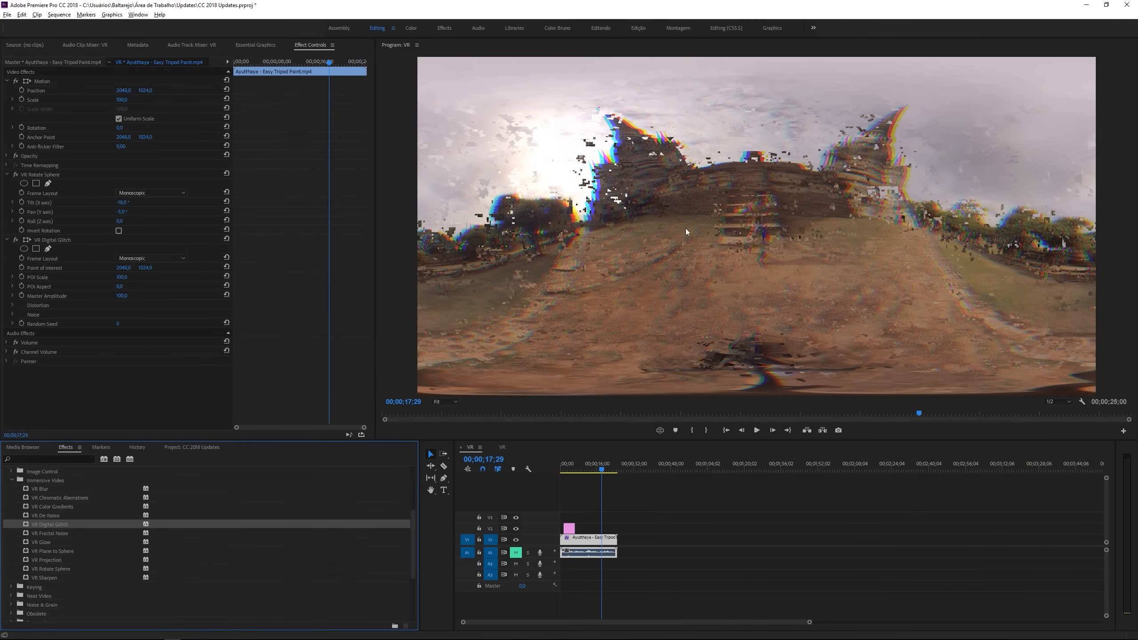
key("ctrl+z")
left_click_drag(61, 534, 406, 325)
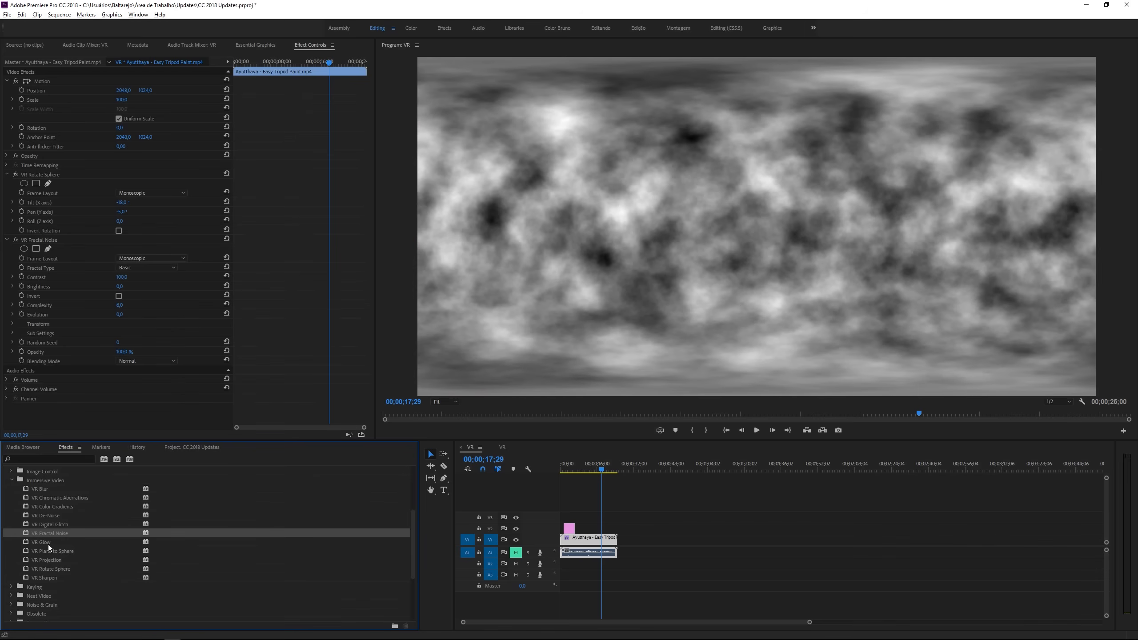
key("ctrl+z")
Step: Apply VR Sharpen to the Ayutthaya - Easy Tripod Paint.mp4 clip and open its amount value for editing
left_click_drag(48, 578, 130, 335)
left_click(118, 269)
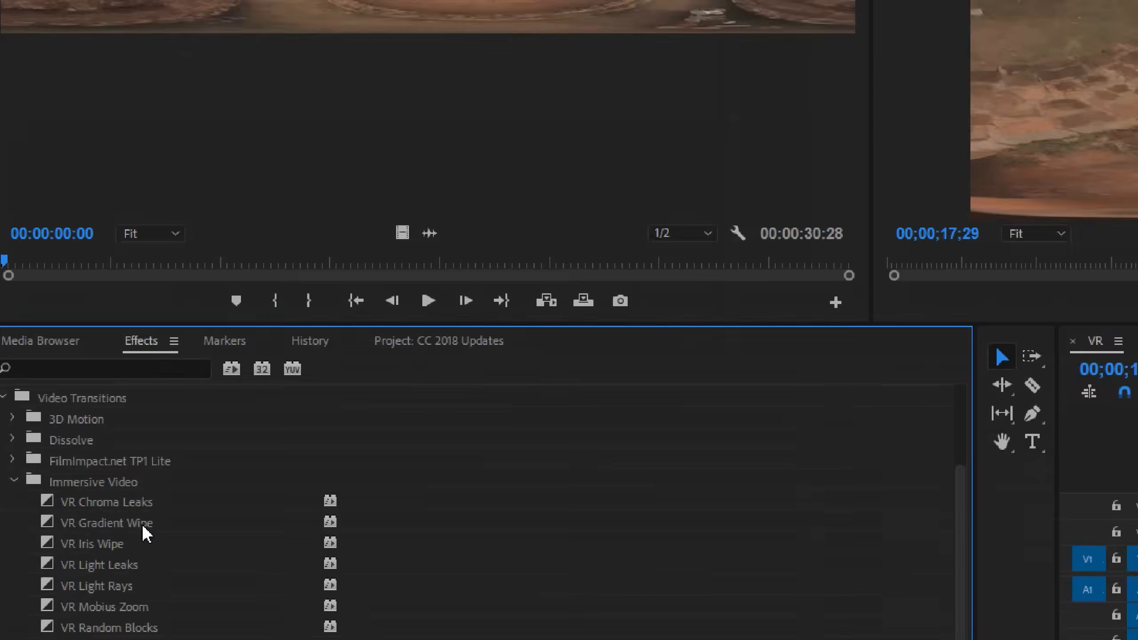
Step: Go through the Immersive Video transitions: Chroma Leaks, Gradient Wipe, Iris Wipe, Light Leaks, Light Rays, Mobius Zoom, Random Blocks and Spherical Blur
left_click(134, 305)
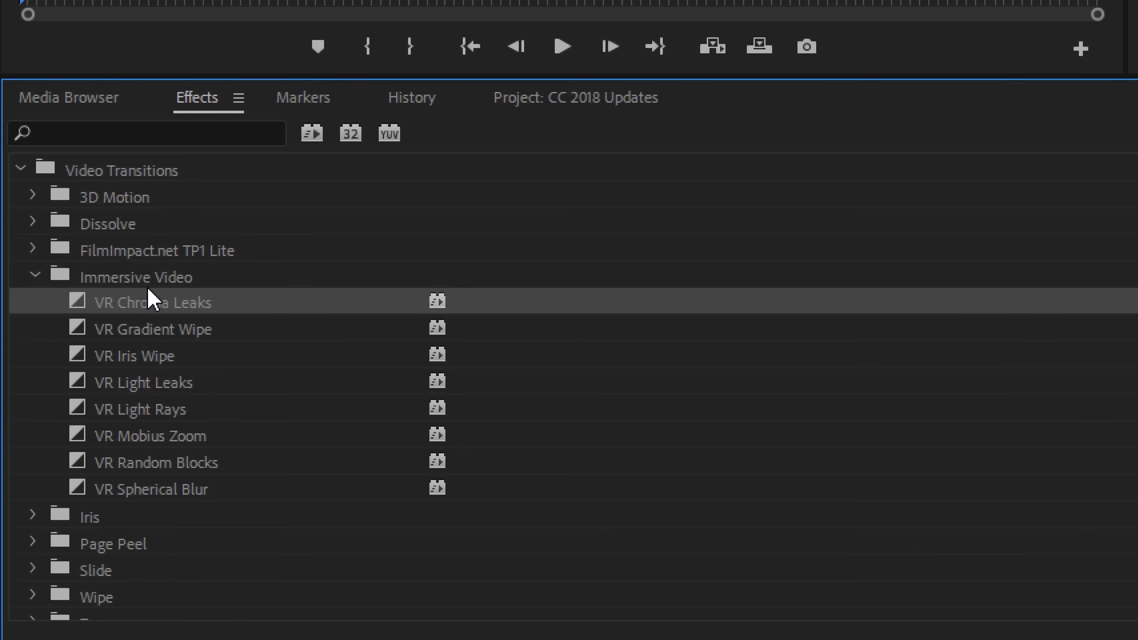
left_click(157, 329)
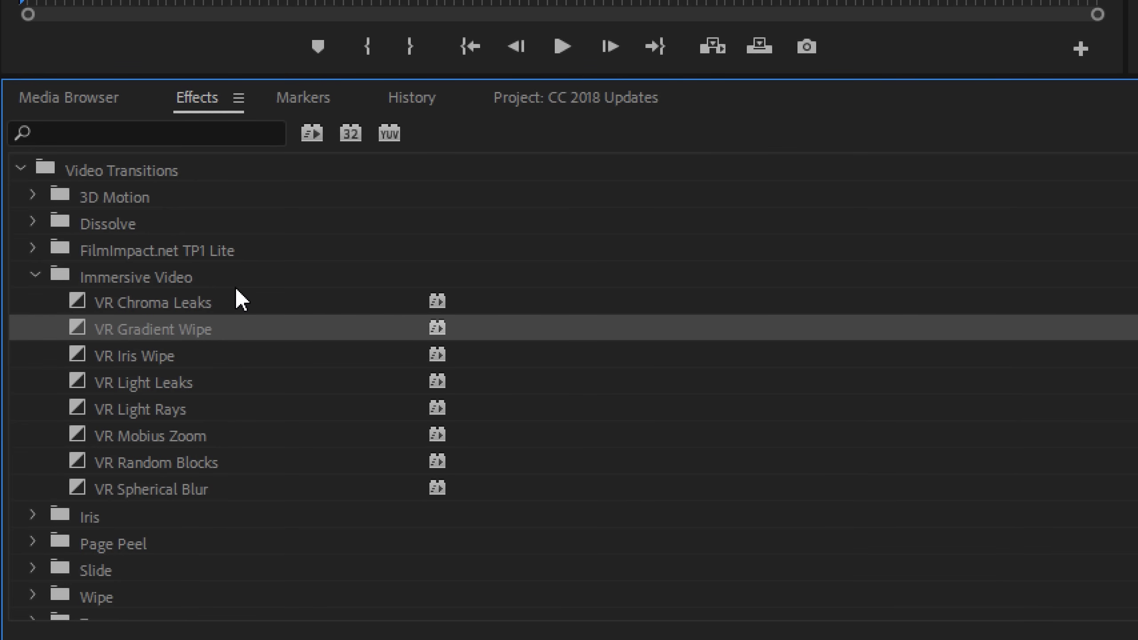
left_click(130, 355)
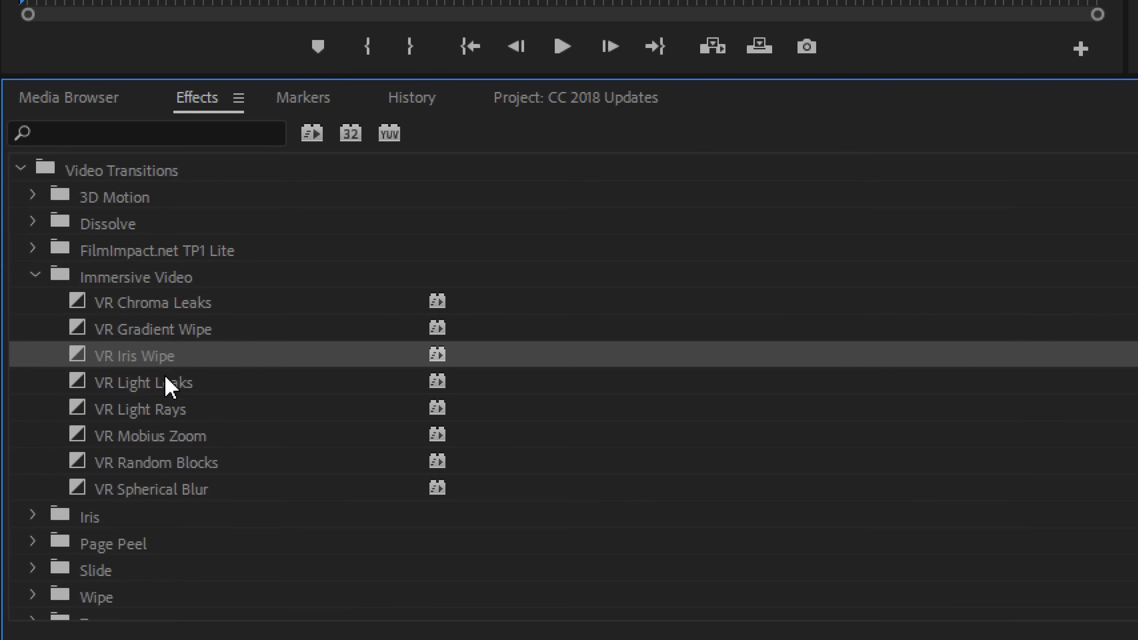
left_click(159, 381)
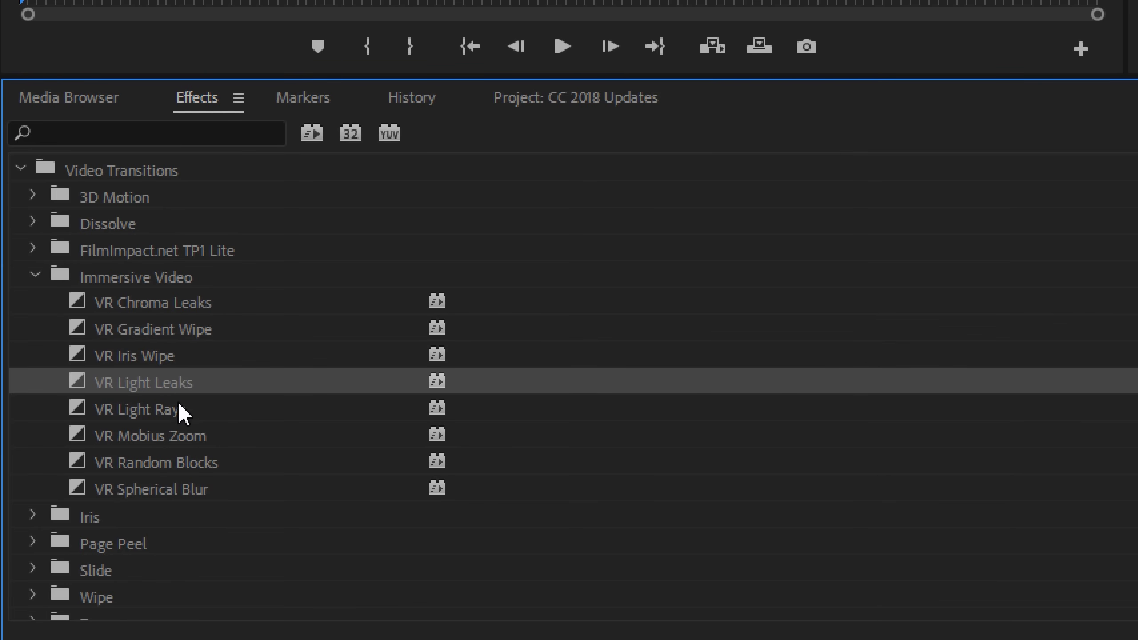
left_click(129, 411)
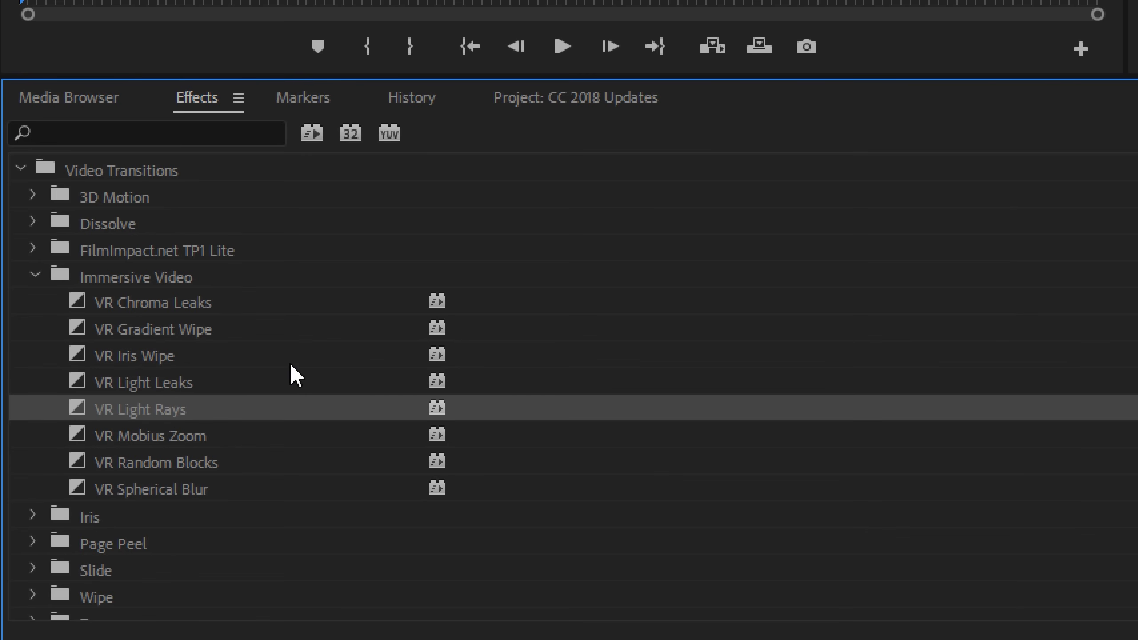
left_click(144, 435)
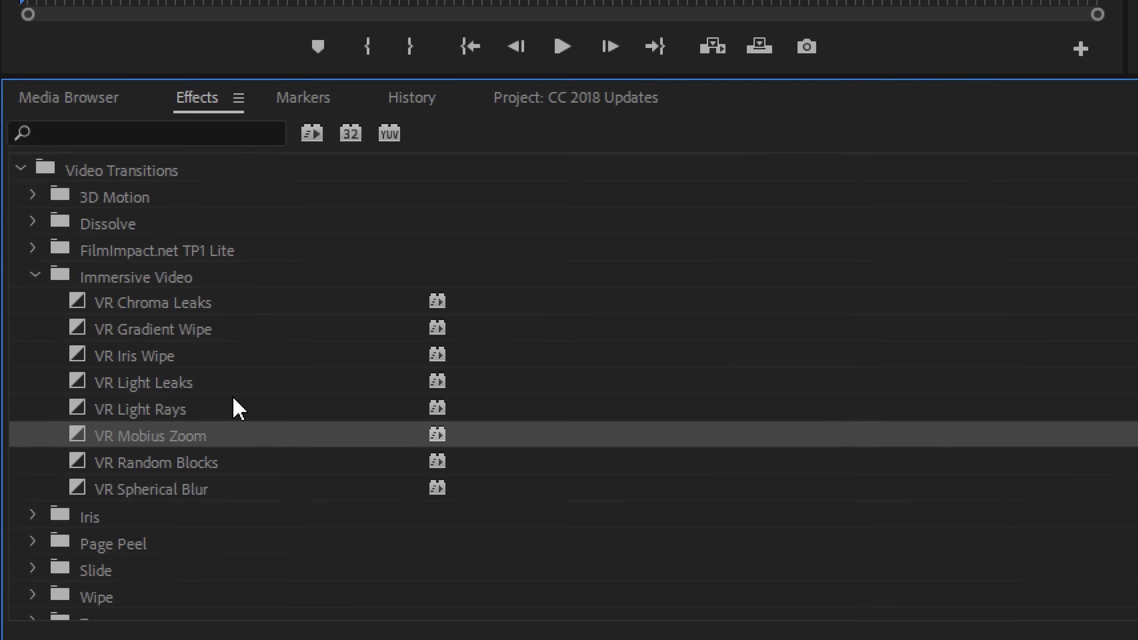
left_click(197, 461)
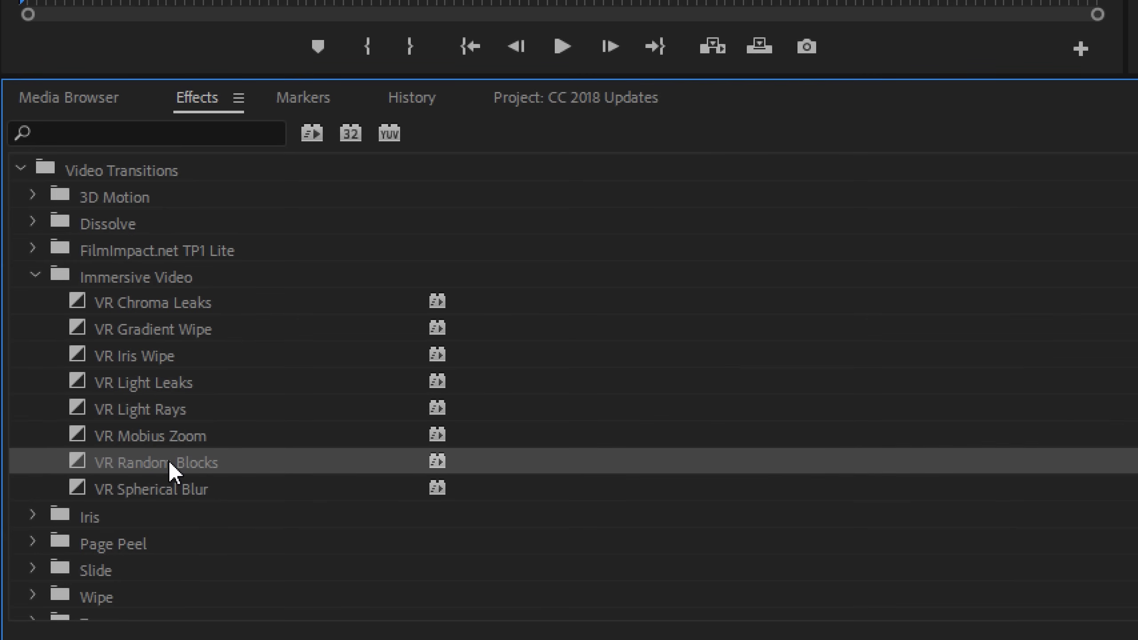
left_click(175, 489)
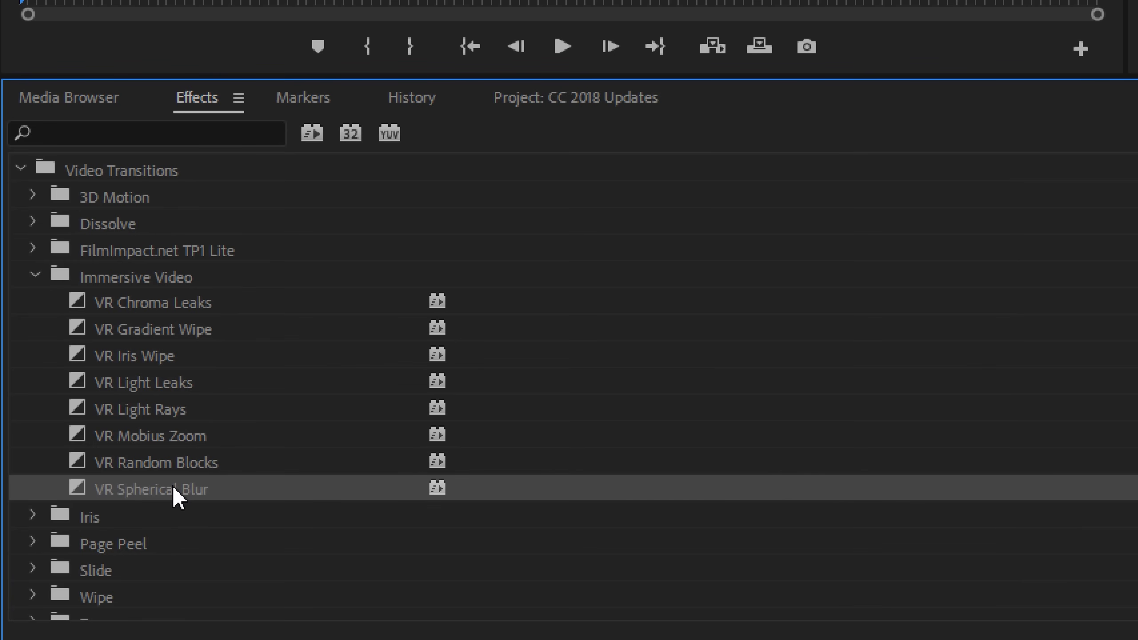
left_click(157, 303)
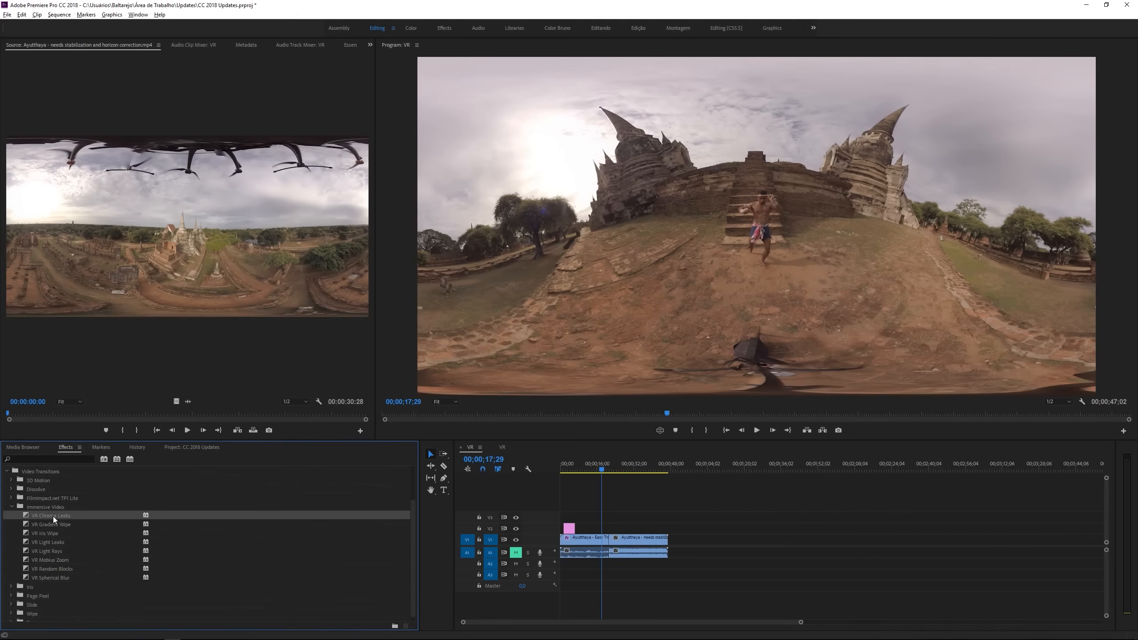
Step: Apply the VR Chroma Leaks transition at the cut between the two Ayutthaya clips and preview it
left_click_drag(55, 519, 614, 545)
left_click(607, 471)
left_click_drag(801, 623, 643, 616)
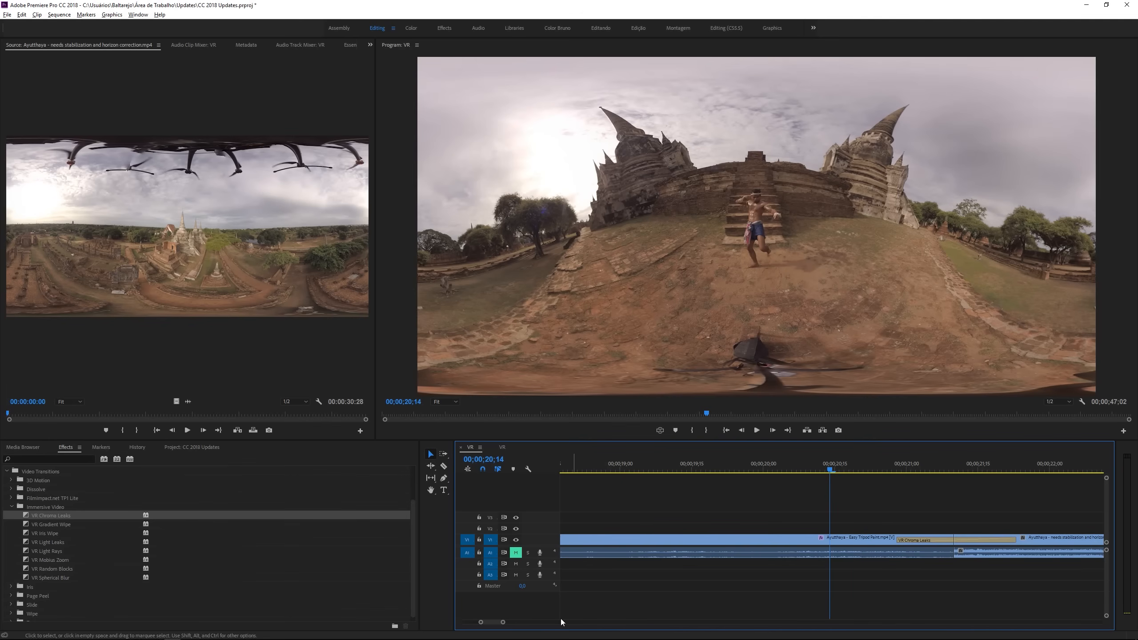
mouse_move(502, 621)
left_mouse_down()
mouse_move(517, 623)
mouse_move(495, 623)
left_mouse_up()
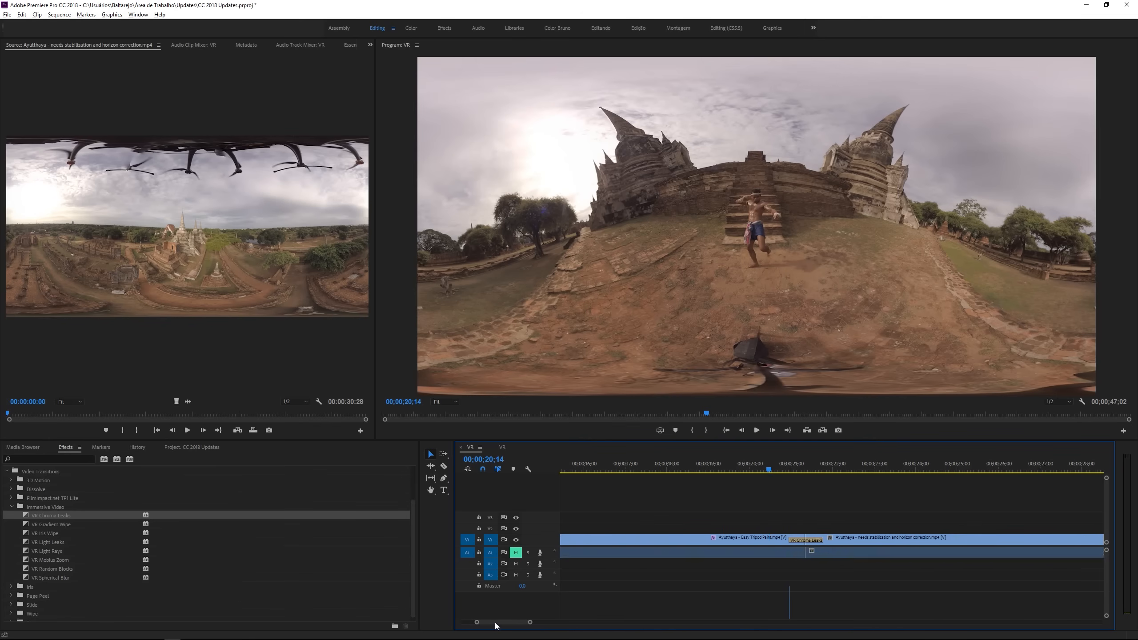
key("space")
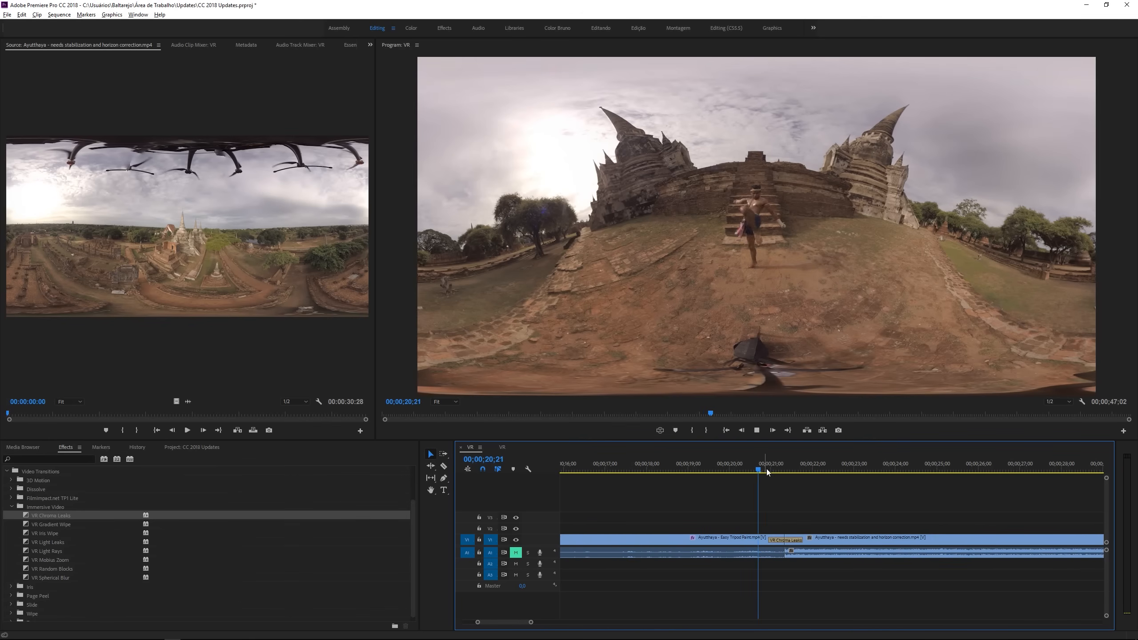
key("space")
left_click_drag(818, 473, 785, 471)
Step: Replace the transition between the two clips with VR Light Leaks and shift its leak base hue to 32,00
left_click_drag(48, 541, 786, 540)
mouse_move(785, 472)
left_mouse_down()
mouse_move(774, 472)
mouse_move(800, 473)
mouse_move(783, 477)
left_mouse_up()
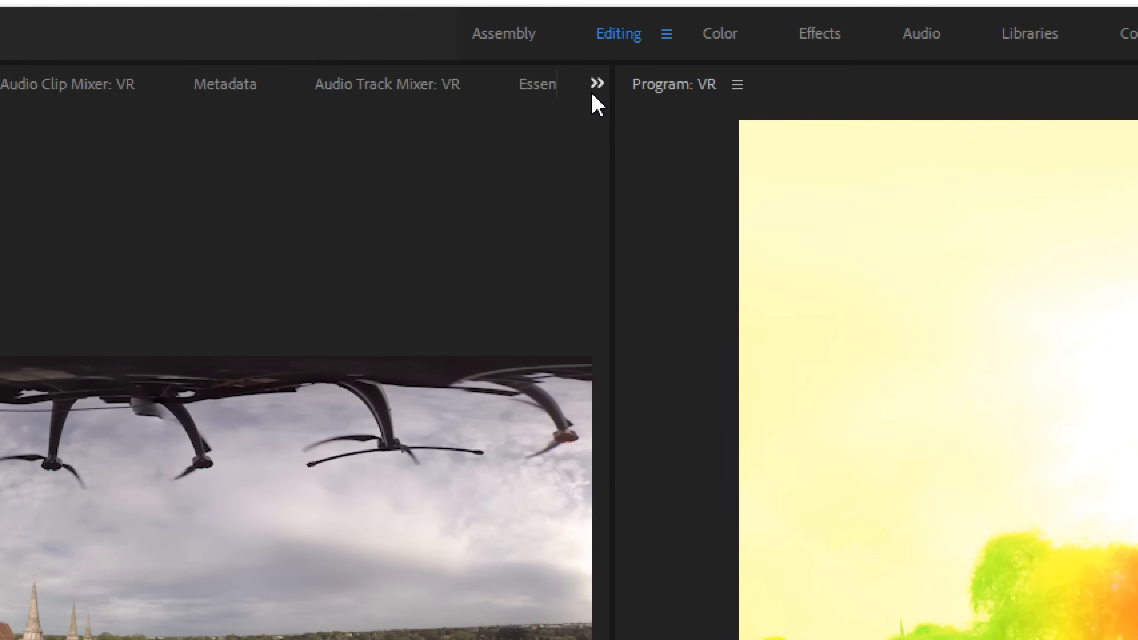
left_click(370, 45)
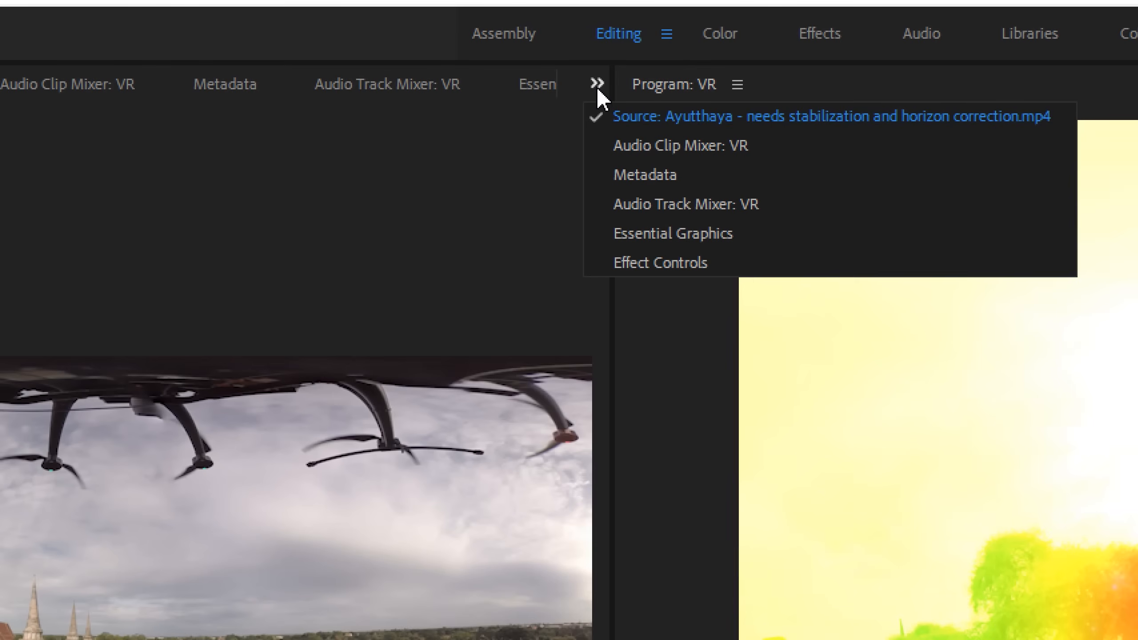
left_click(667, 263)
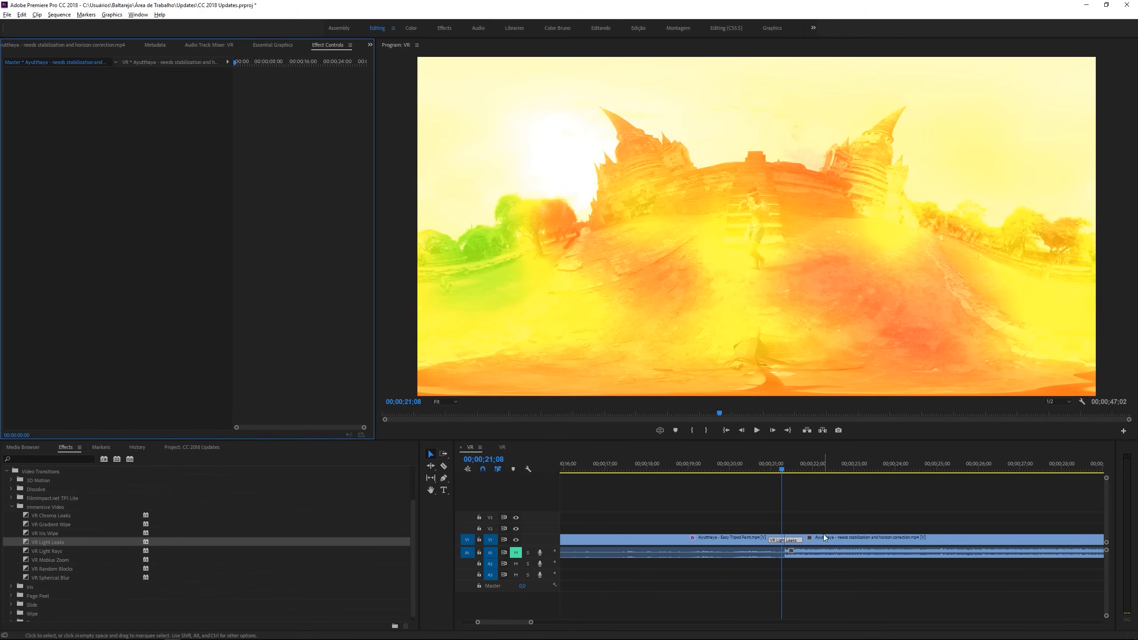
left_click(800, 525)
left_click(785, 540)
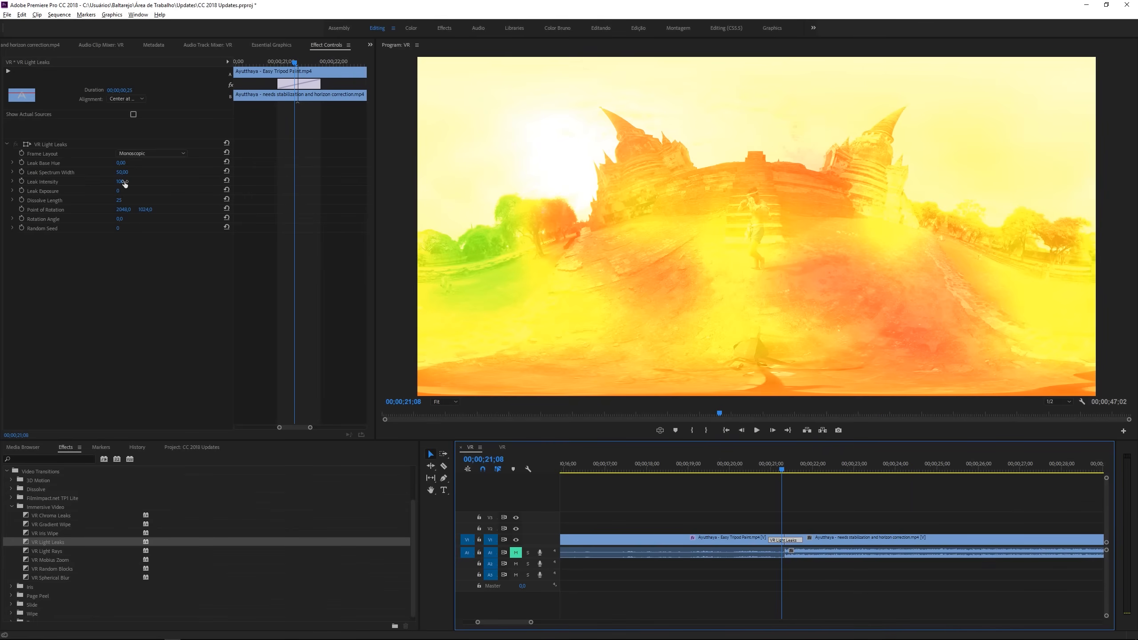
mouse_move(124, 182)
left_mouse_down()
mouse_move(104, 182)
mouse_move(128, 191)
mouse_move(128, 164)
left_mouse_up()
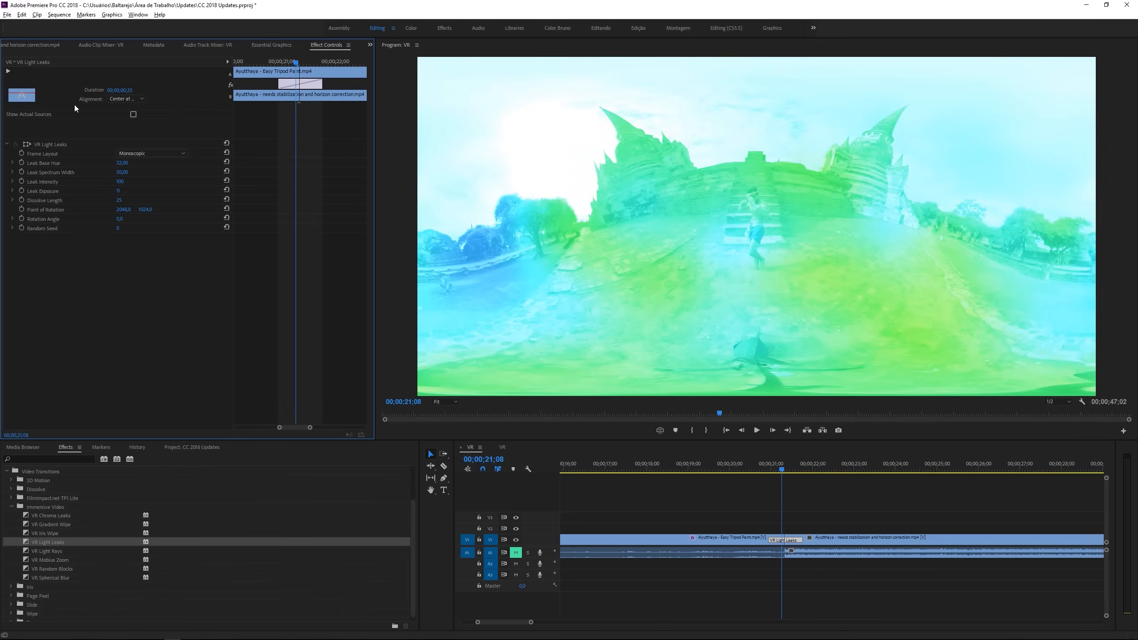
Step: Replace the transition with VR Light Rays, preview it over the cut, and adjust its start point and ray length
left_click_drag(47, 551, 786, 540)
left_click(778, 470)
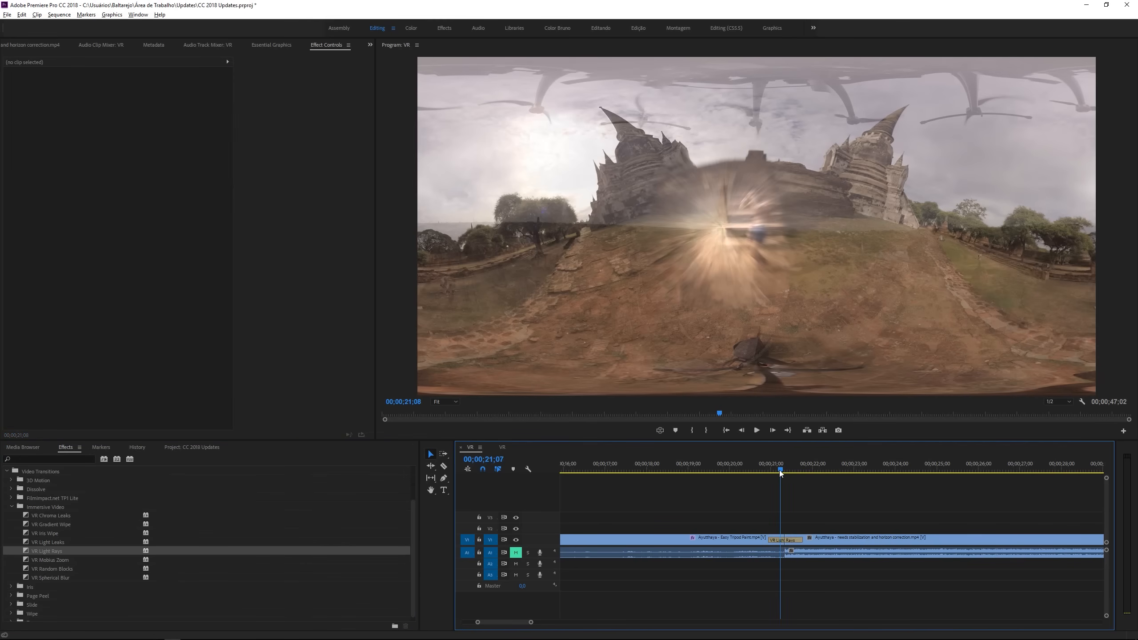
left_click_drag(778, 471, 787, 470)
left_click(790, 546)
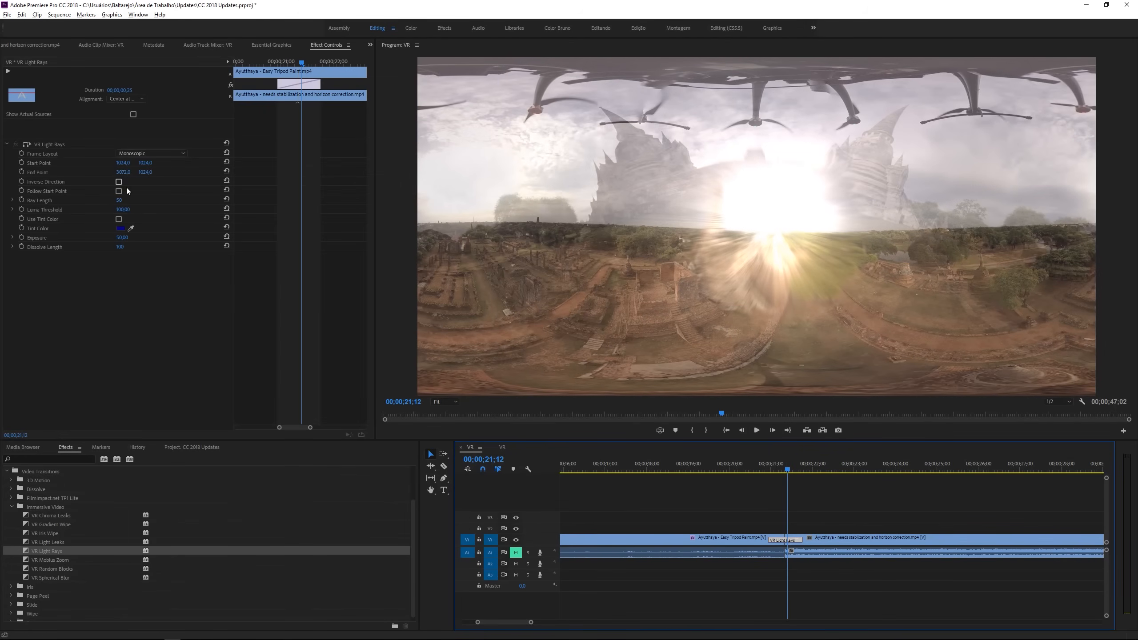
left_click_drag(119, 162, 116, 200)
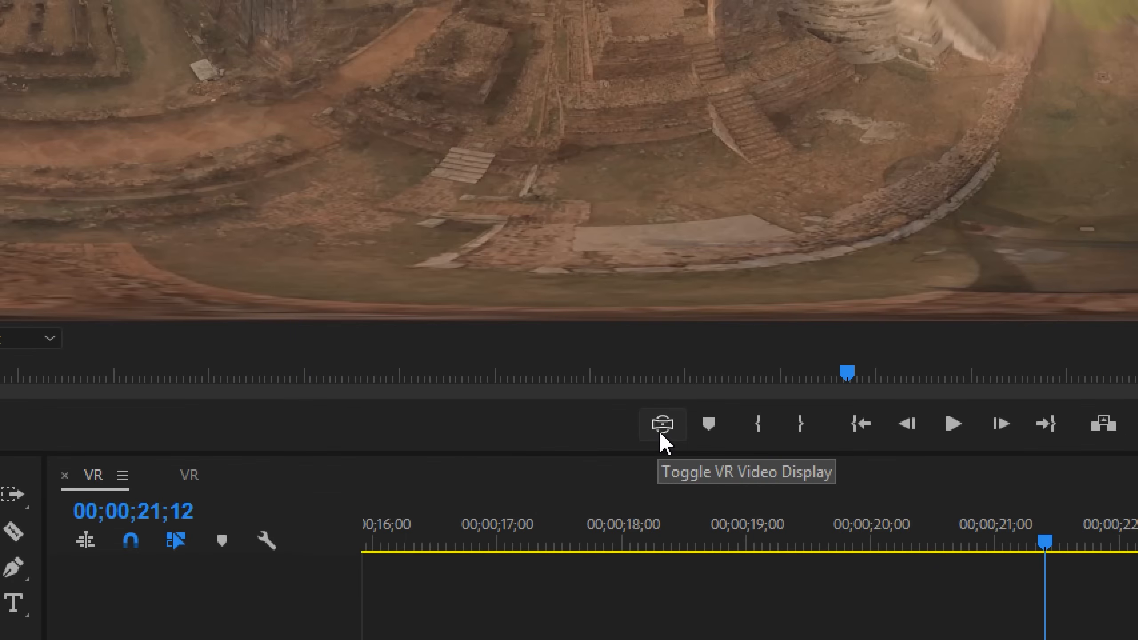
Step: Play the VR Light Rays transition in the VR video display from just before the cut
left_click(659, 430)
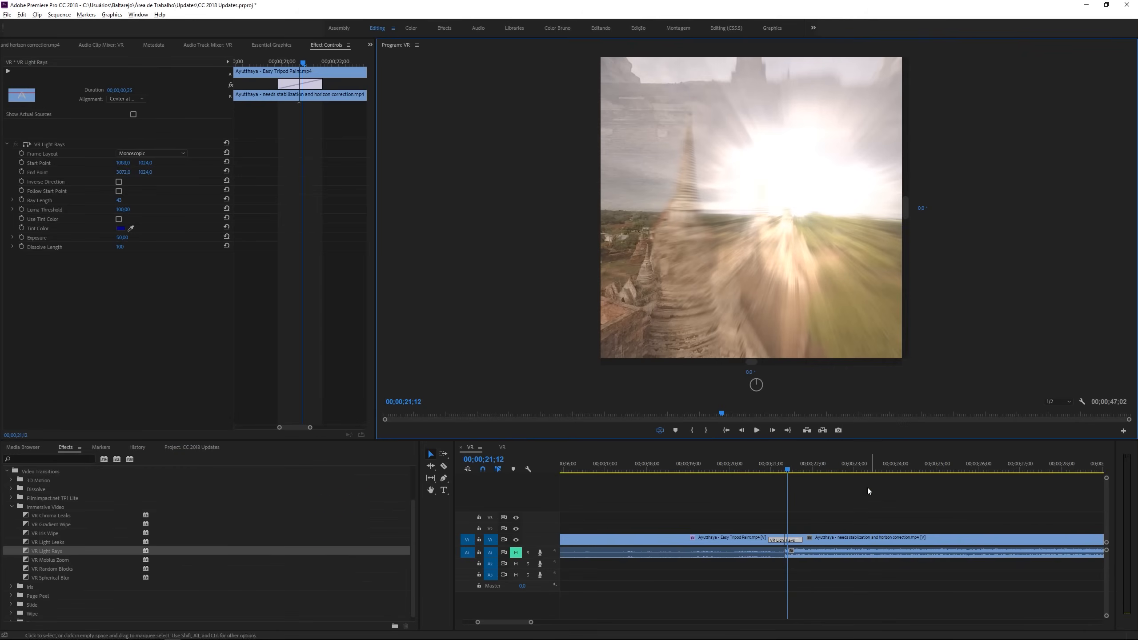
left_click(766, 470)
key("space")
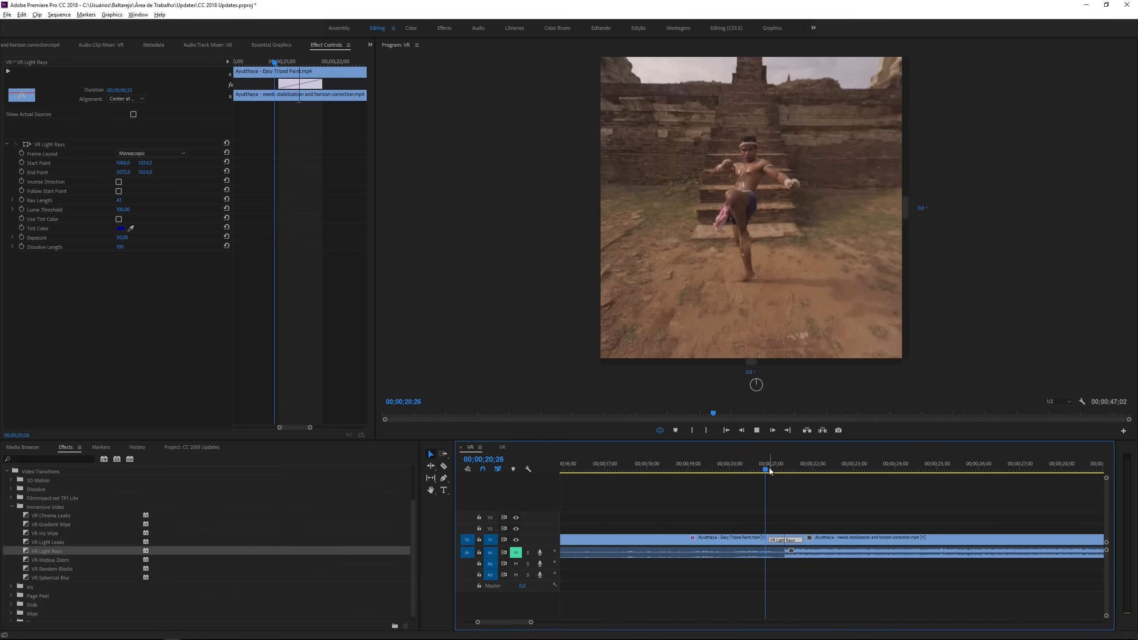
left_click(766, 469)
key("space")
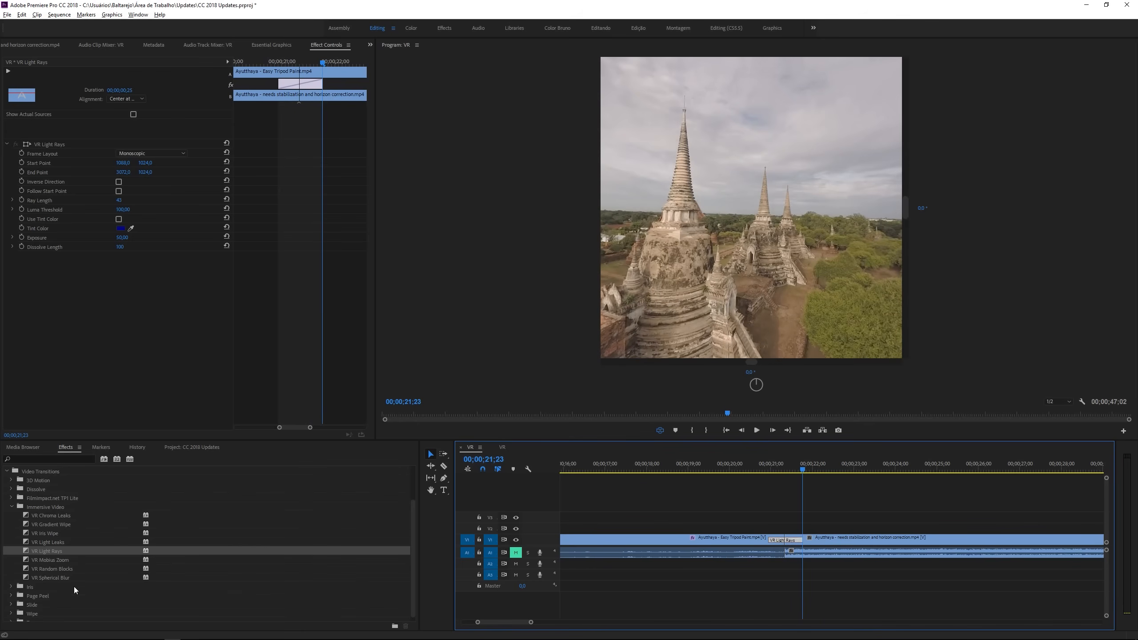
Step: Replace the transition between the two Ayutthaya clips with VR Mobius Zoom and play it back from just before the cut
left_click_drag(51, 561, 785, 540)
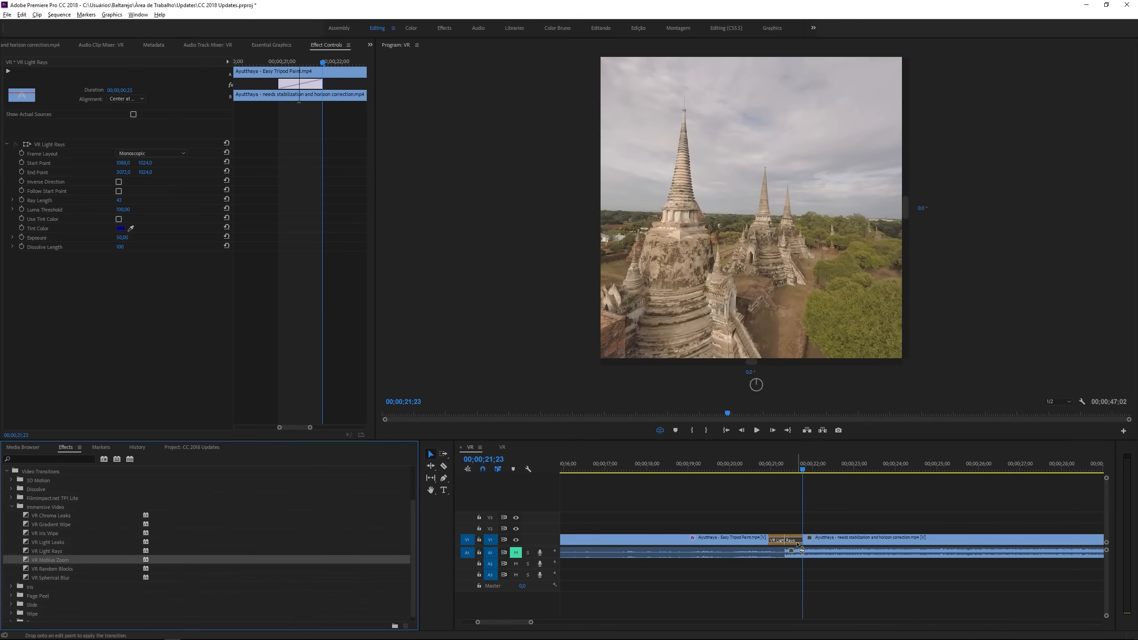
left_click(758, 468)
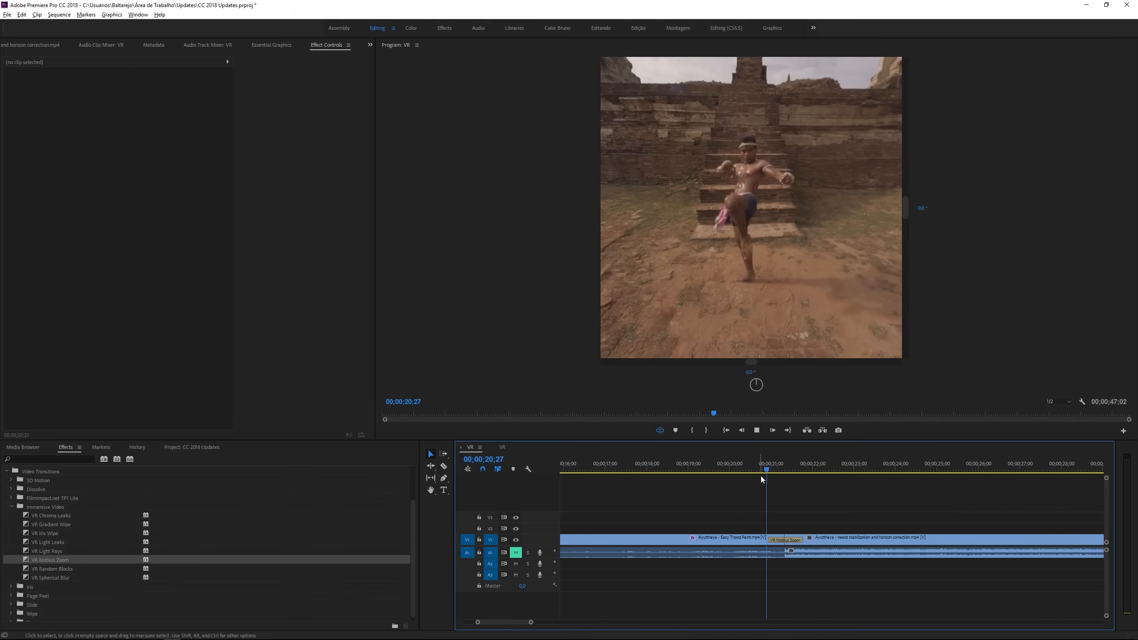
key("space")
key("space")
Step: Replace the transition at the cut with VR Random Blocks and preview it from just before the cut
left_click_drag(52, 569, 799, 538)
left_click(762, 468)
key("space")
key("space")
Step: Replace the transition at the cut with VR Spherical Blur and start previewing it from just before the cut
left_click_drag(50, 577, 788, 539)
left_click(758, 466)
key("space")
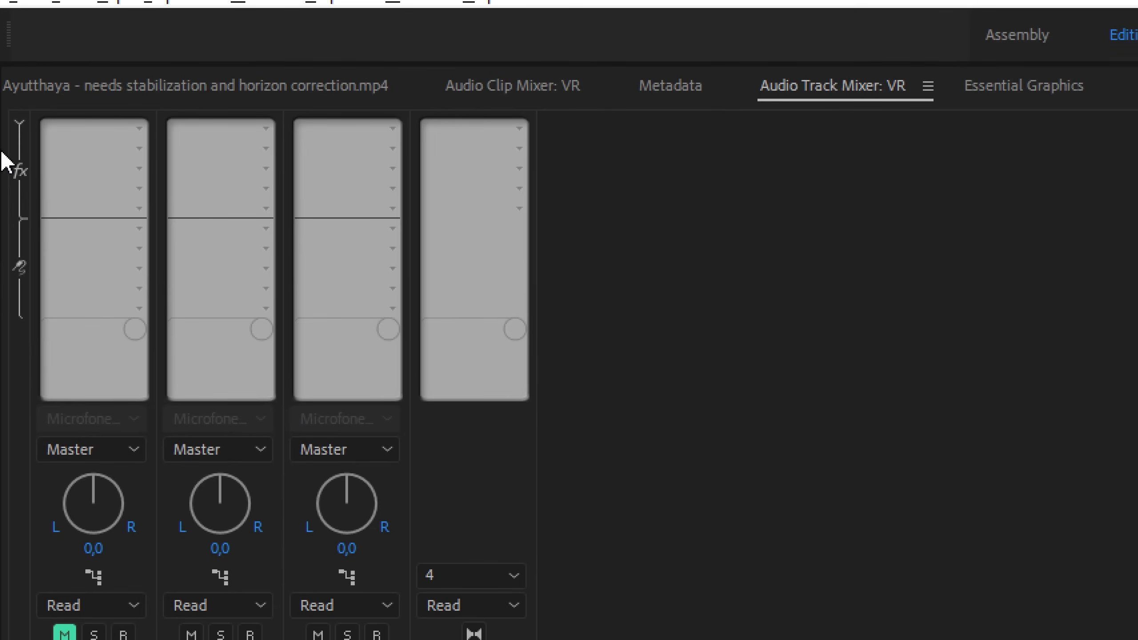
Step: Add the Binauralizer - Ambisonics effect to the Master track's first effect slot and set its Pan to -180°
left_click(19, 127)
left_click(18, 127)
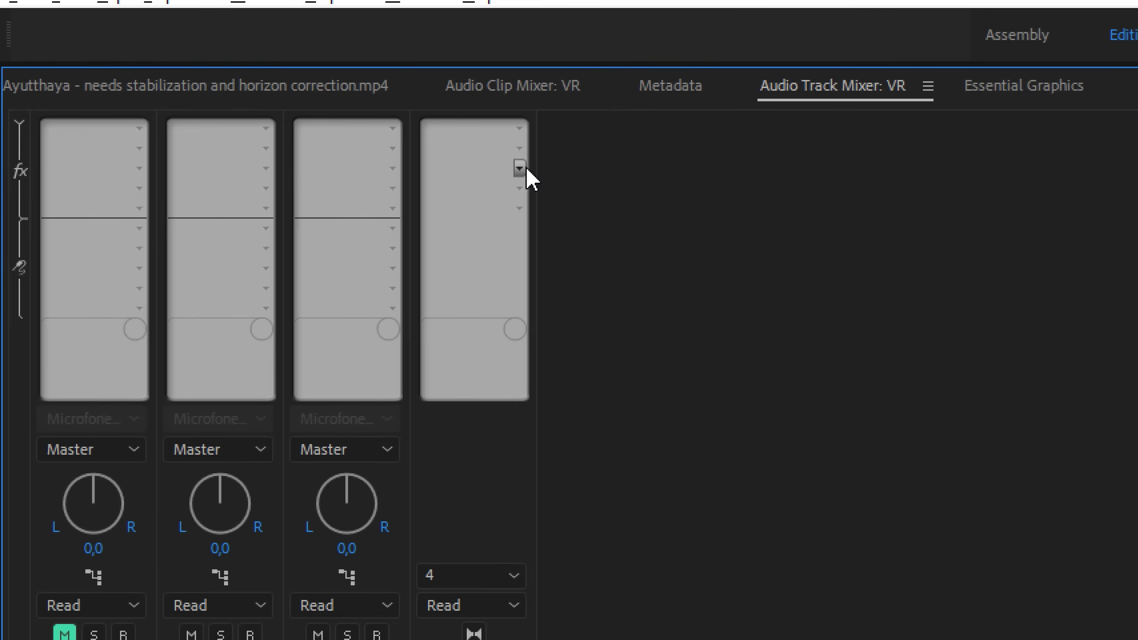
left_click(519, 129)
mouse_move(524, 370)
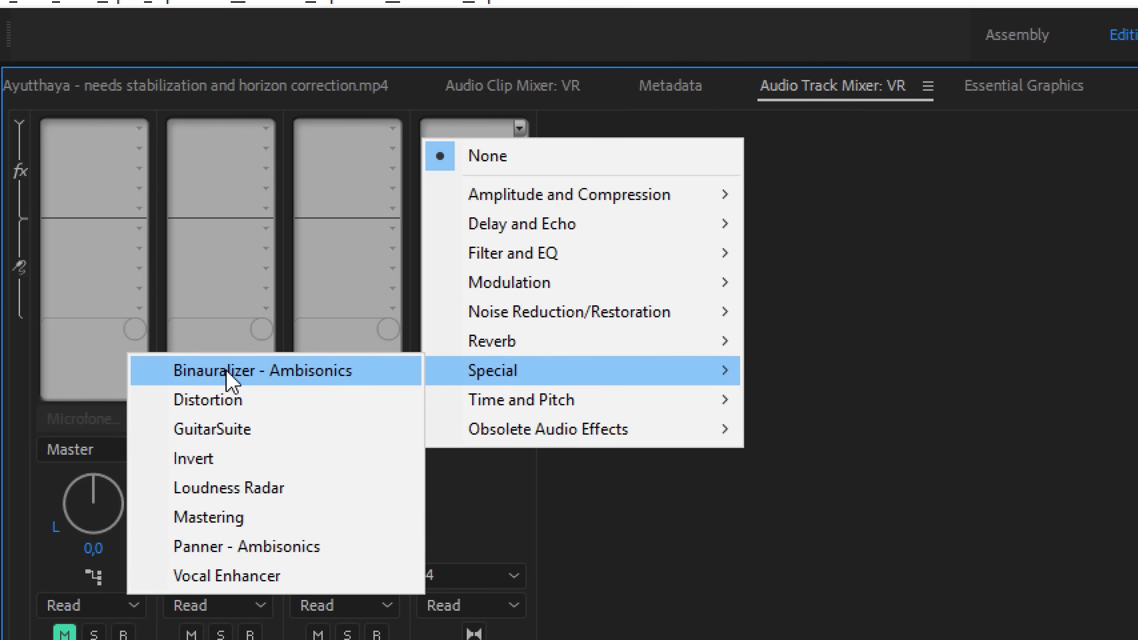
left_click(240, 368)
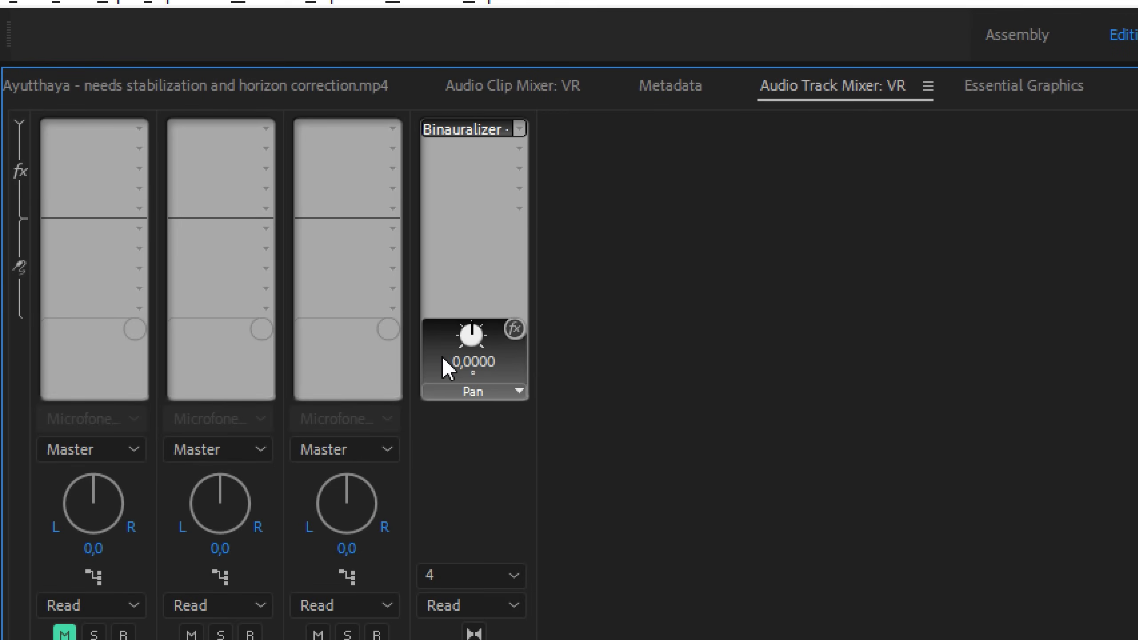
left_click(518, 391)
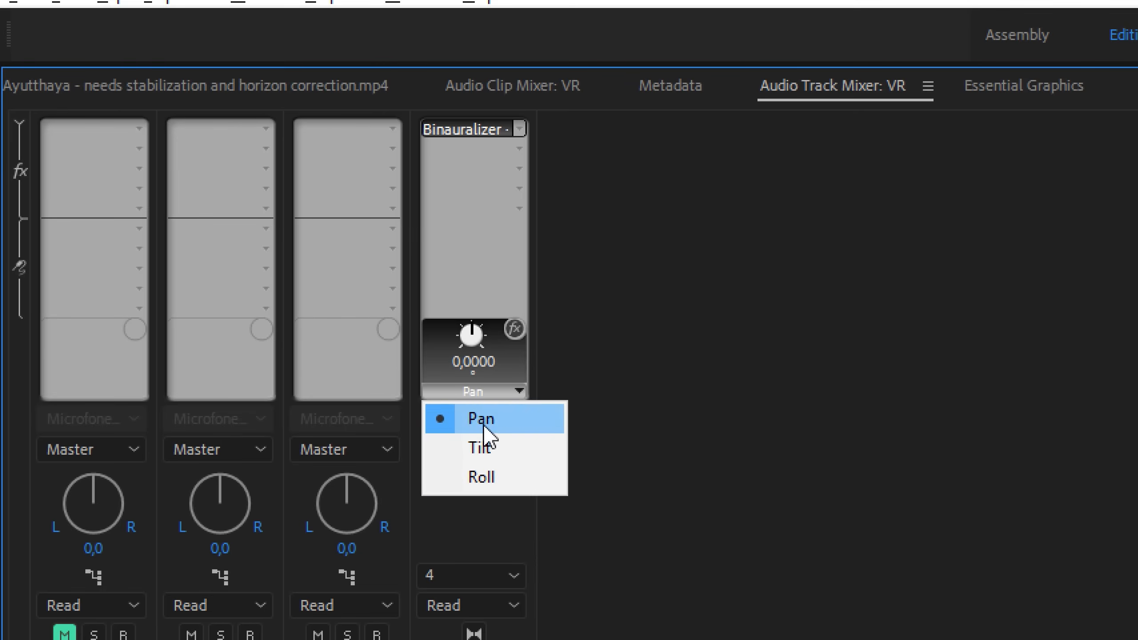
left_click(476, 337)
left_click_drag(476, 337, 395, 345)
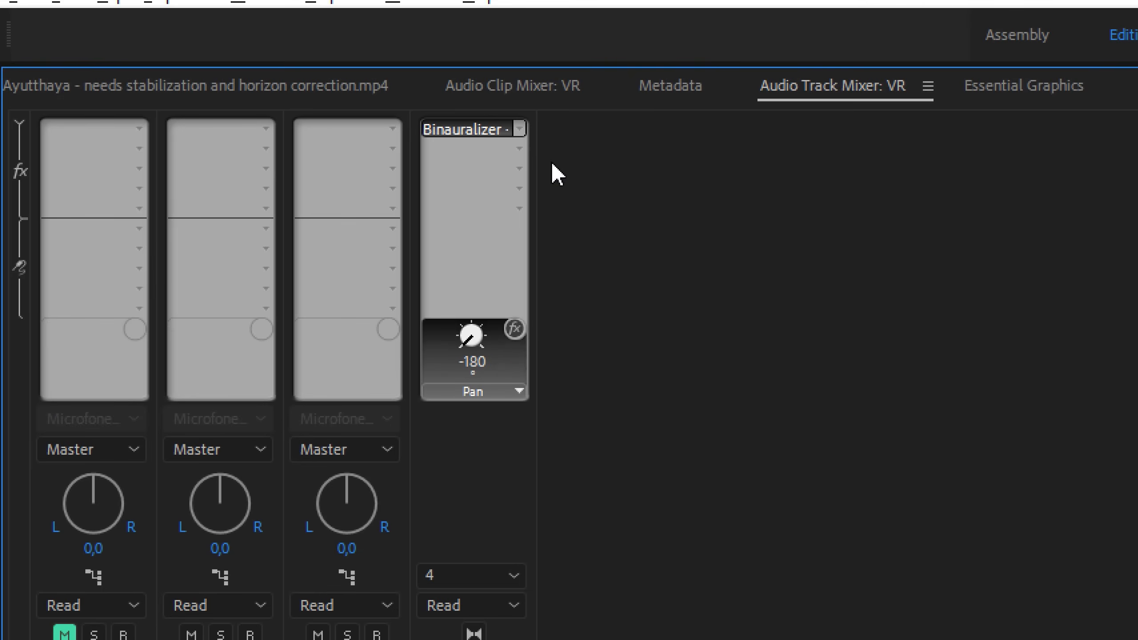
Step: Replace the Master track's effect with Panner - Ambisonics and set its Pan to 3,60°
left_click(518, 129)
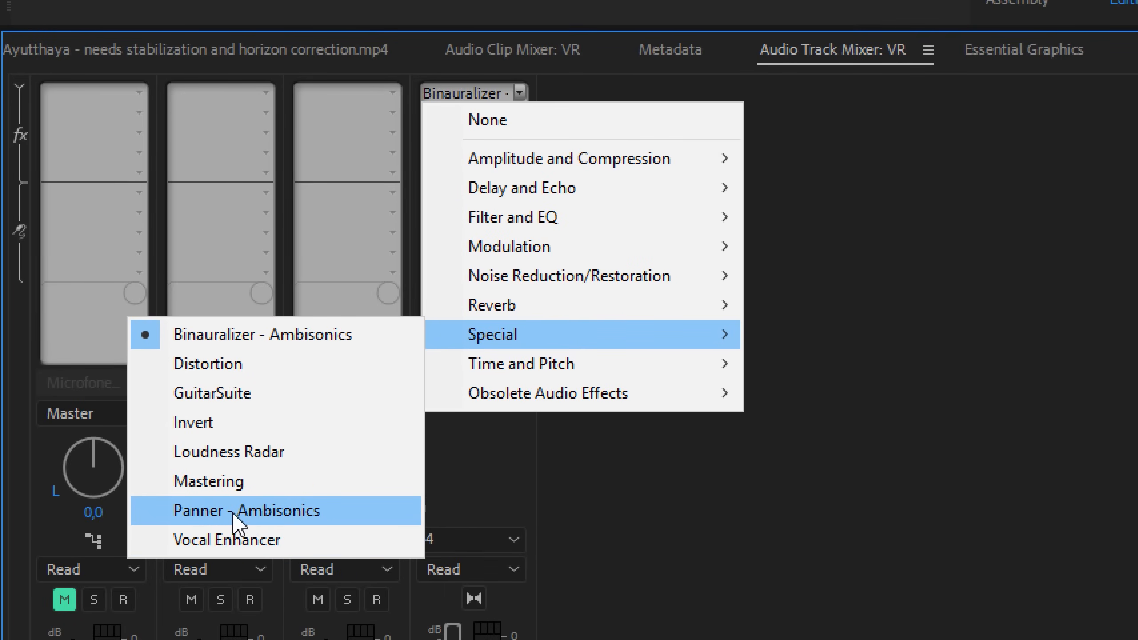
left_click(308, 516)
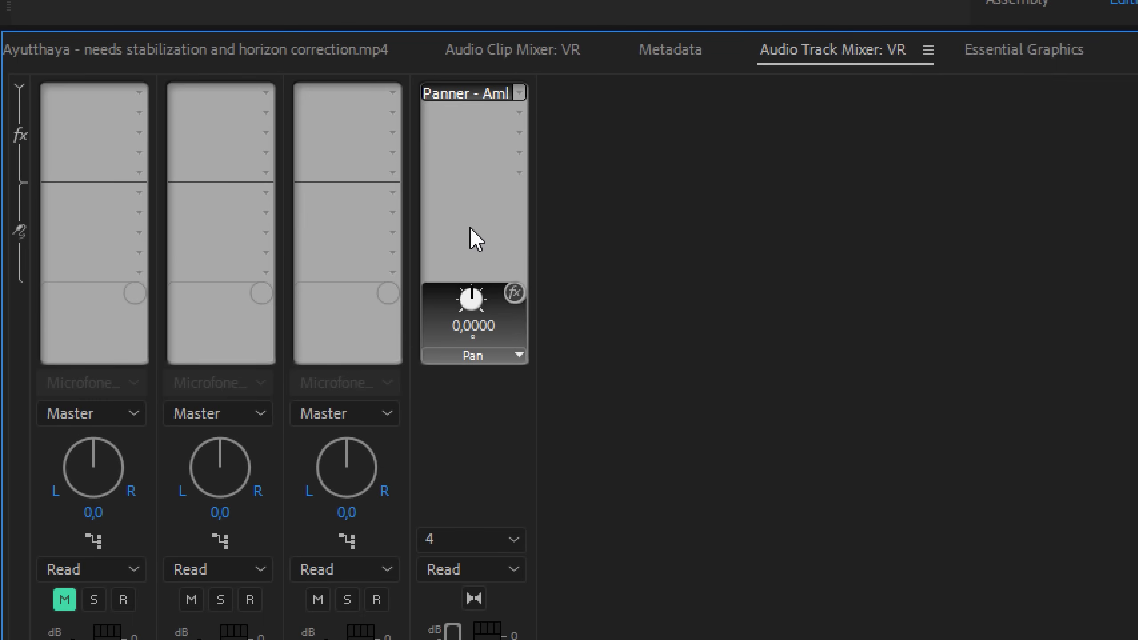
left_click(506, 355)
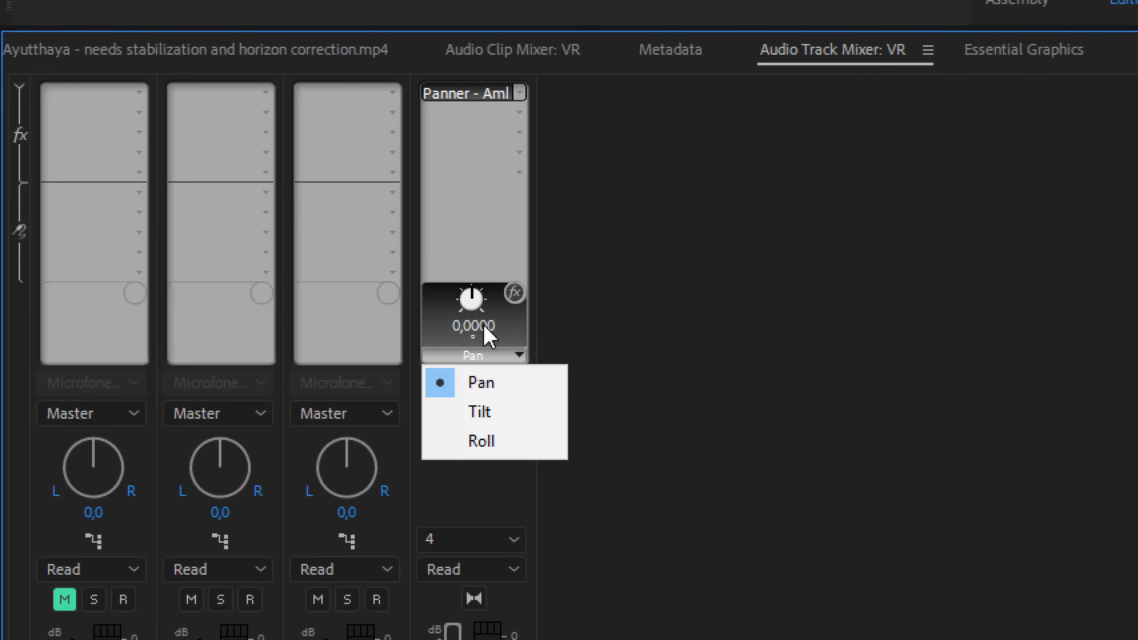
left_click(475, 305)
mouse_move(475, 305)
left_mouse_down()
mouse_move(421, 307)
mouse_move(546, 313)
mouse_move(471, 302)
left_mouse_up()
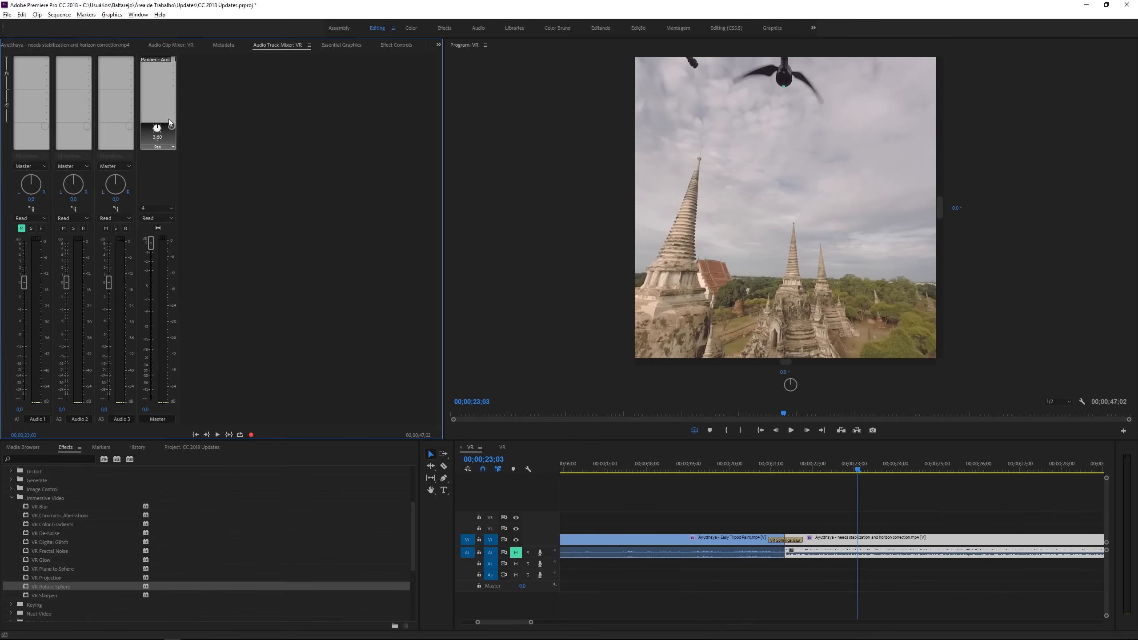
Step: Set the second clip's VR Rotate Sphere tilt to 6,0° and pan to 17,0°, and reopen the Master panner's parameter choices
left_click(864, 543)
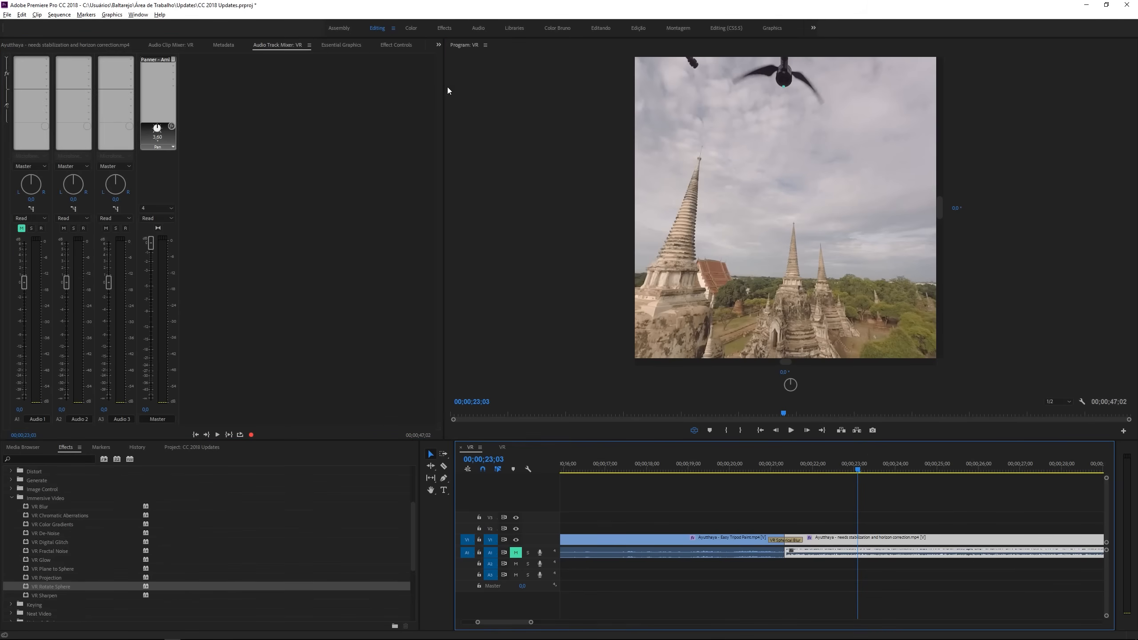
left_click(392, 49)
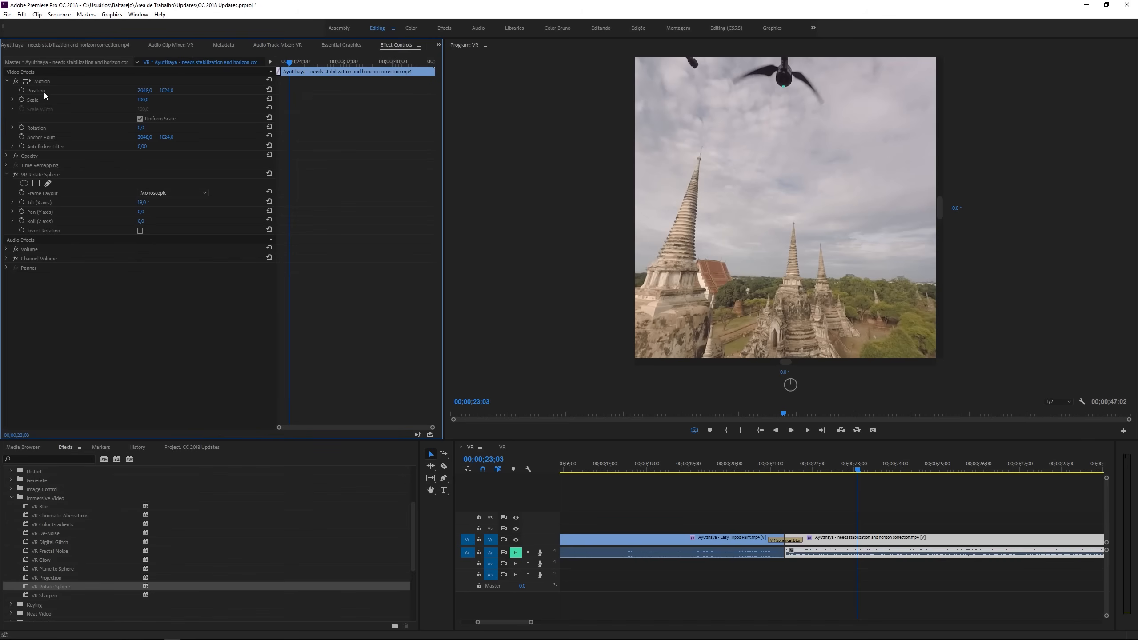
mouse_move(143, 204)
left_mouse_down()
mouse_move(102, 204)
mouse_move(160, 215)
left_mouse_up()
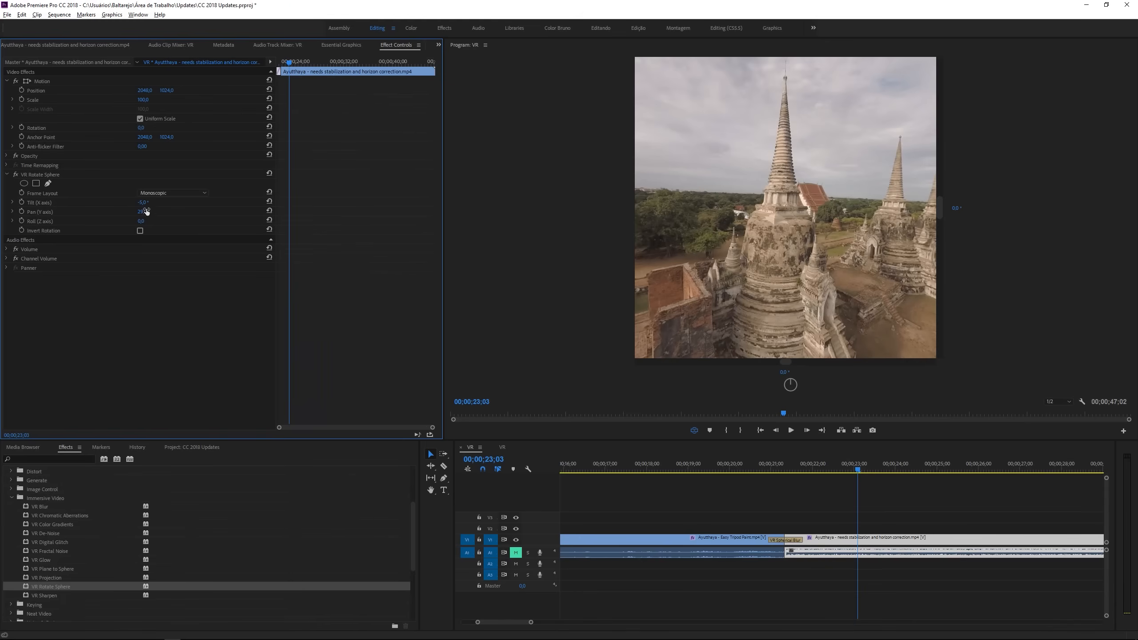
mouse_move(146, 204)
left_mouse_down()
mouse_move(129, 204)
mouse_move(156, 212)
mouse_move(128, 203)
mouse_move(149, 203)
left_mouse_up()
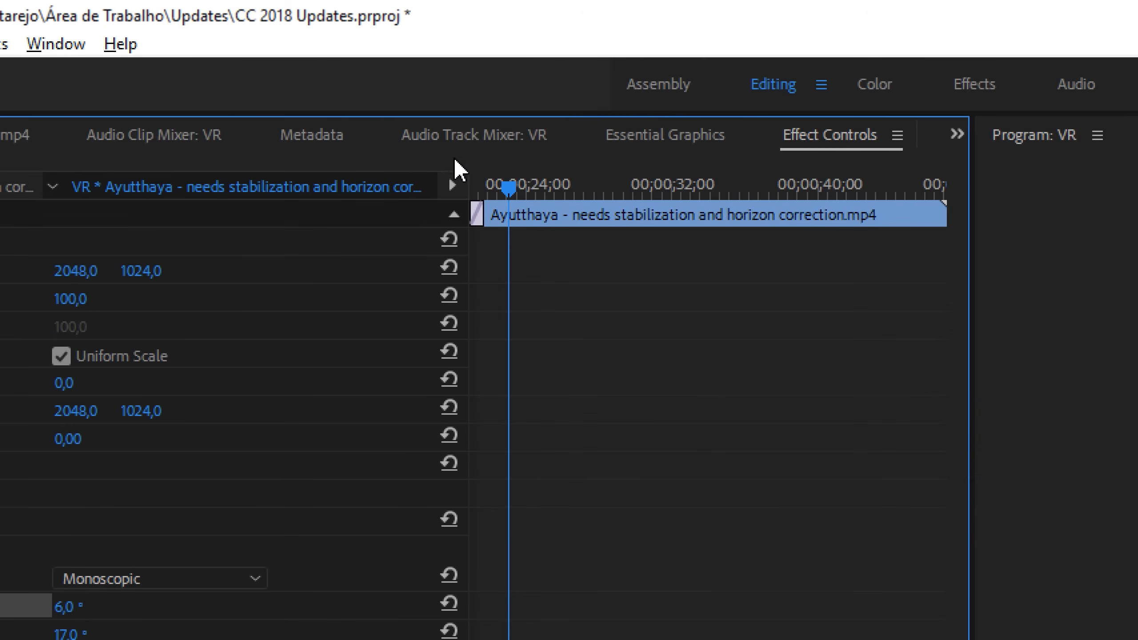
left_click(332, 72)
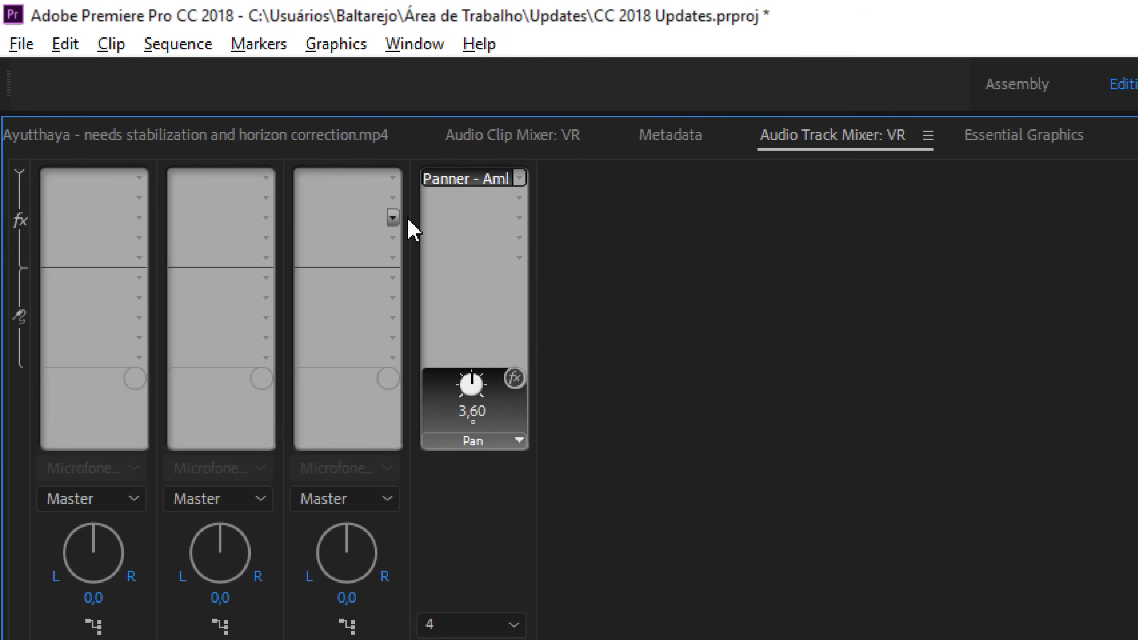
left_click(506, 440)
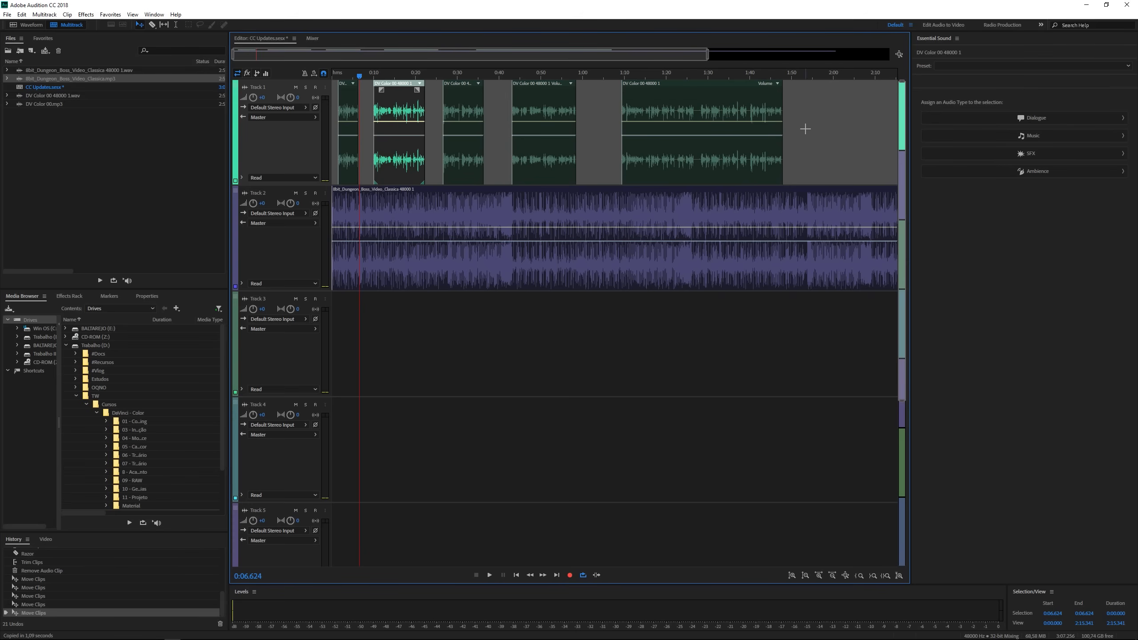
Step: In Adobe Audition, assign the Dialogue audio type to all voice clips on Track 1 and enable Dynamics
left_click_drag(819, 110, 353, 128)
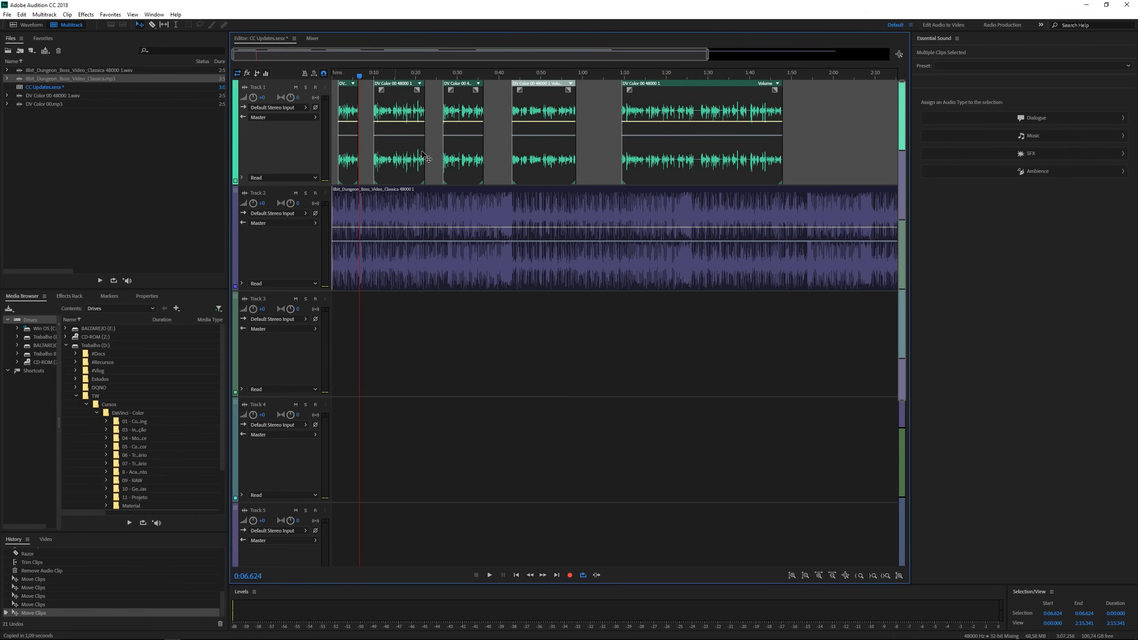
left_click(1046, 120)
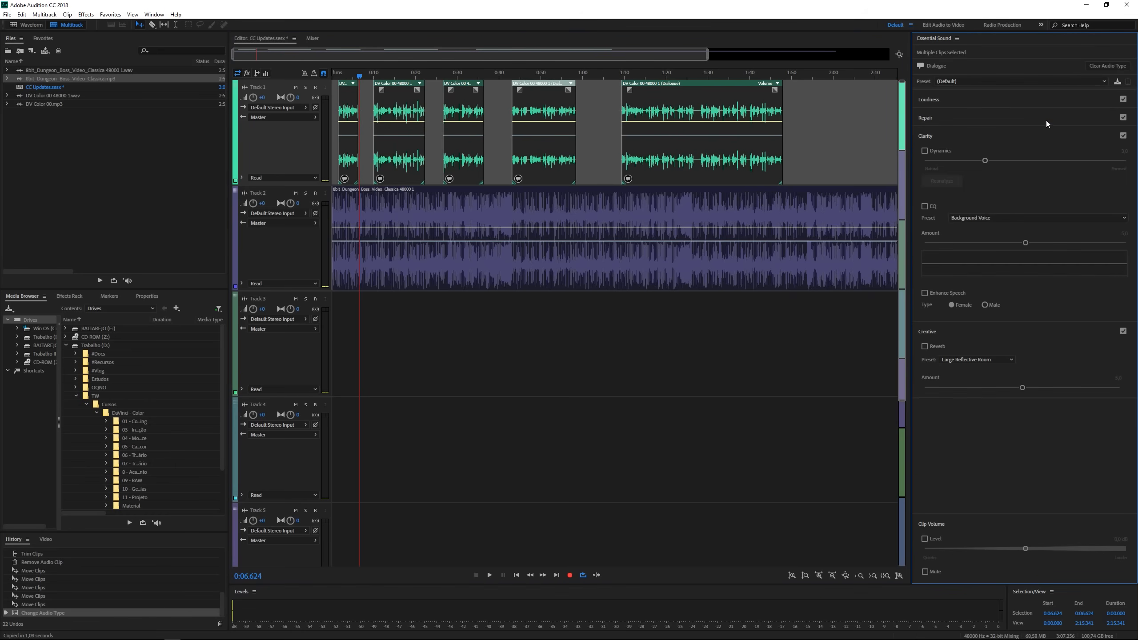
left_click(924, 151)
Step: Auto-match the dialogue clips' loudness and enable Reduce Noise for them
left_click(942, 104)
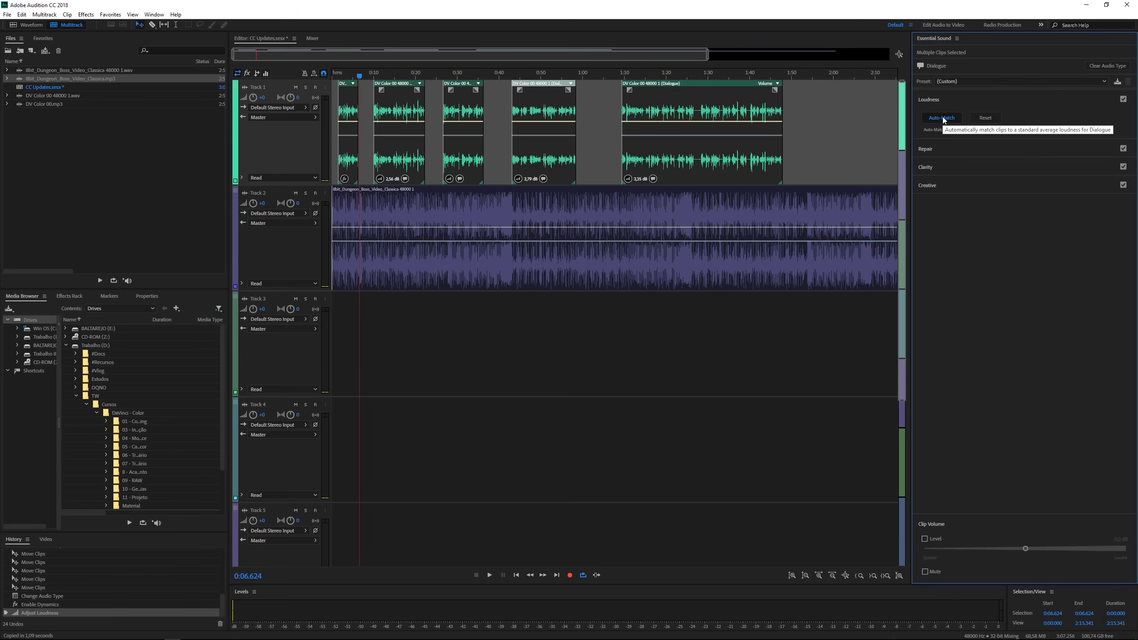
left_click(933, 148)
left_click(924, 136)
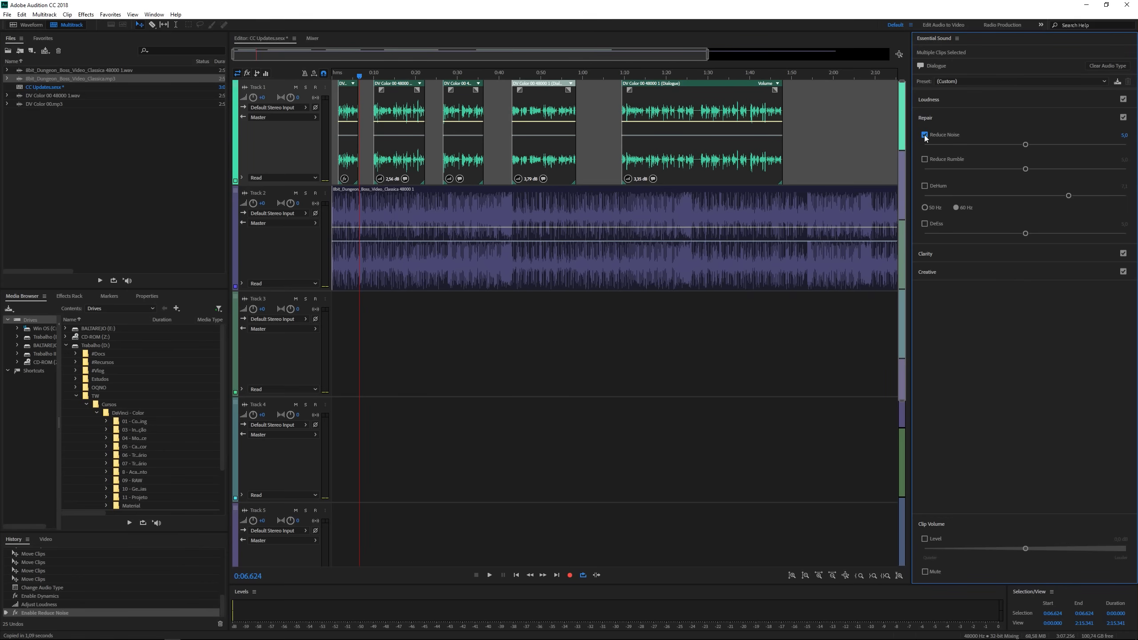
left_click(940, 117)
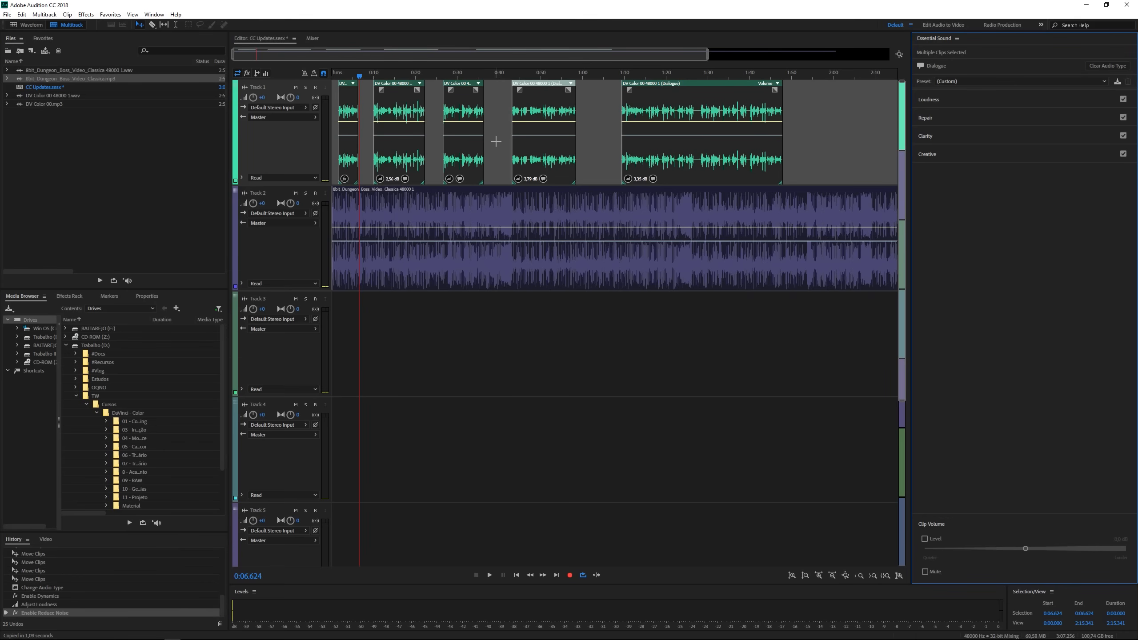
Step: Assign the Music audio type to the Track 2 clip and enable ducking against the dialogue clips
left_click(561, 202)
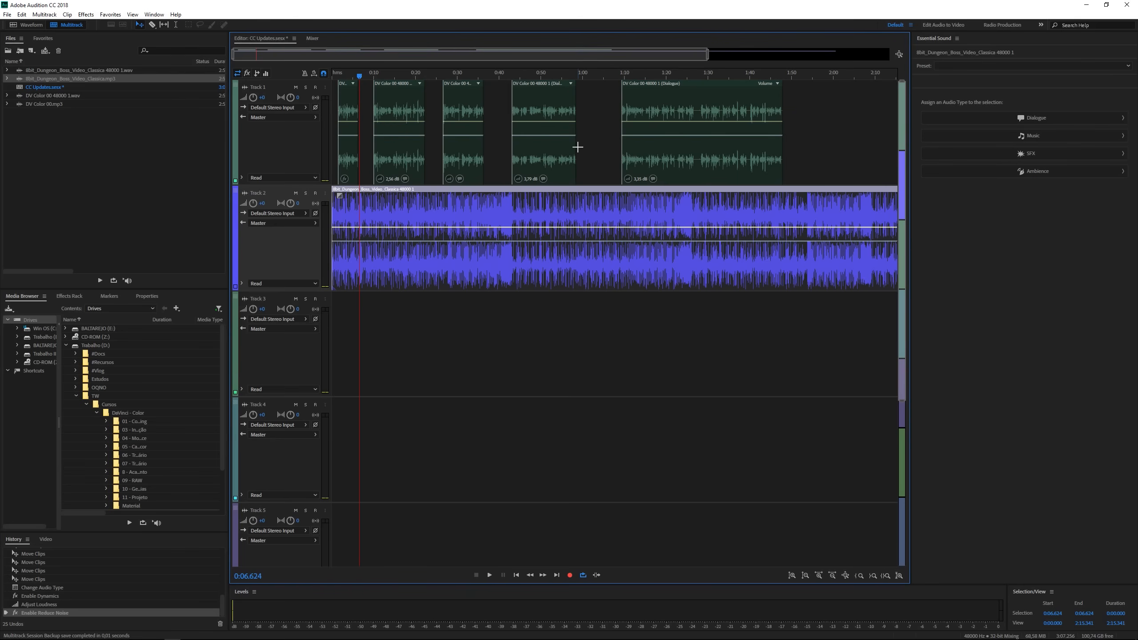
left_click(1055, 136)
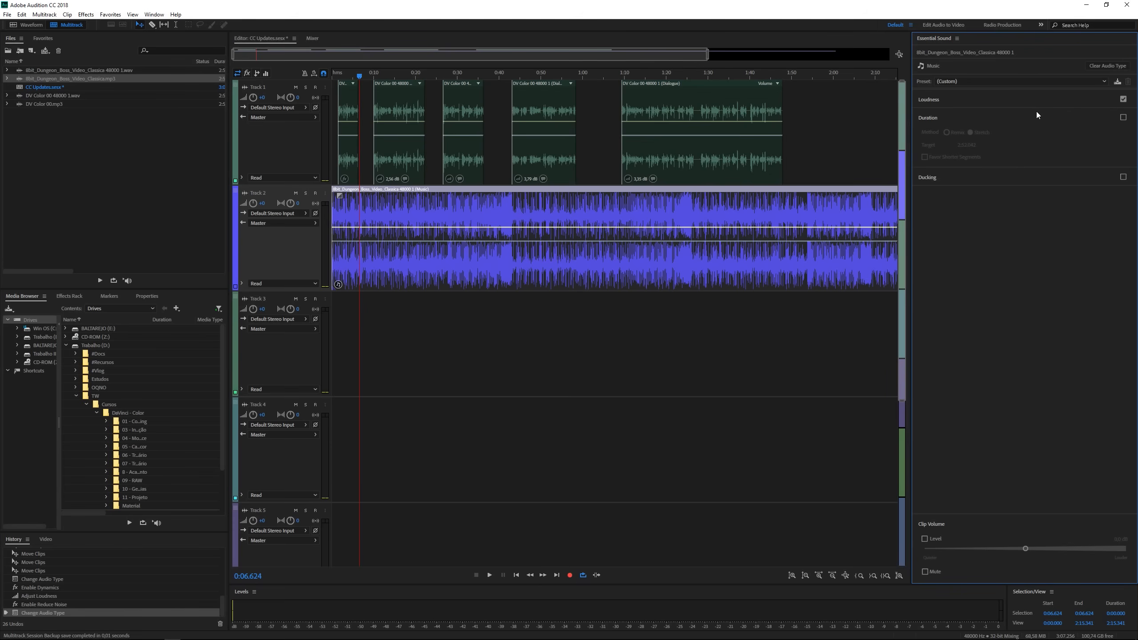
left_click(931, 176)
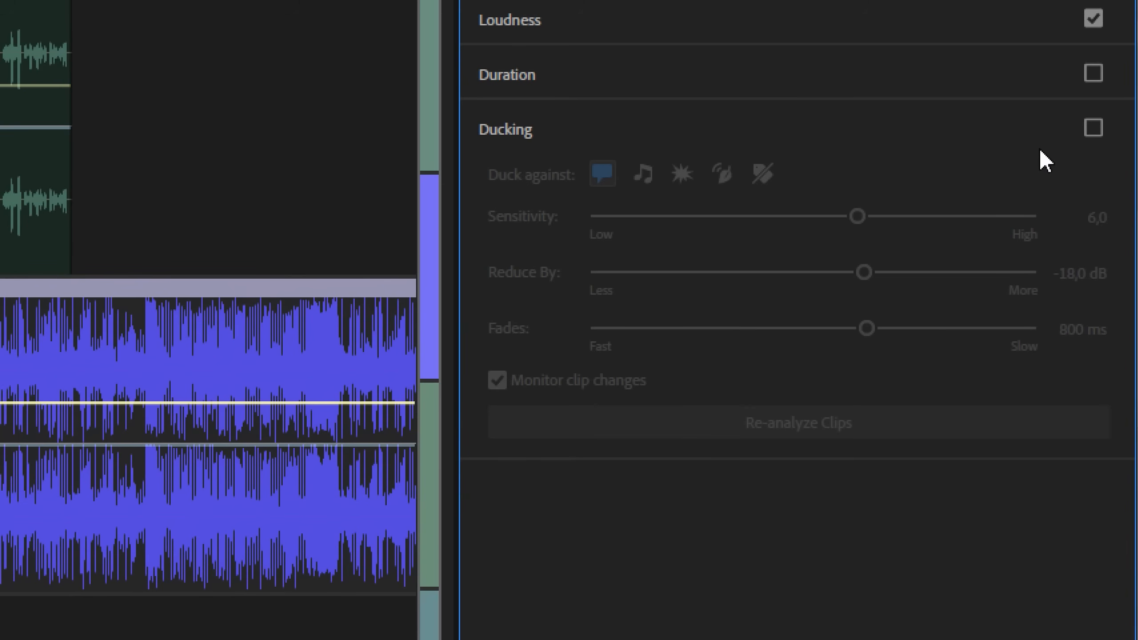
left_click(1093, 129)
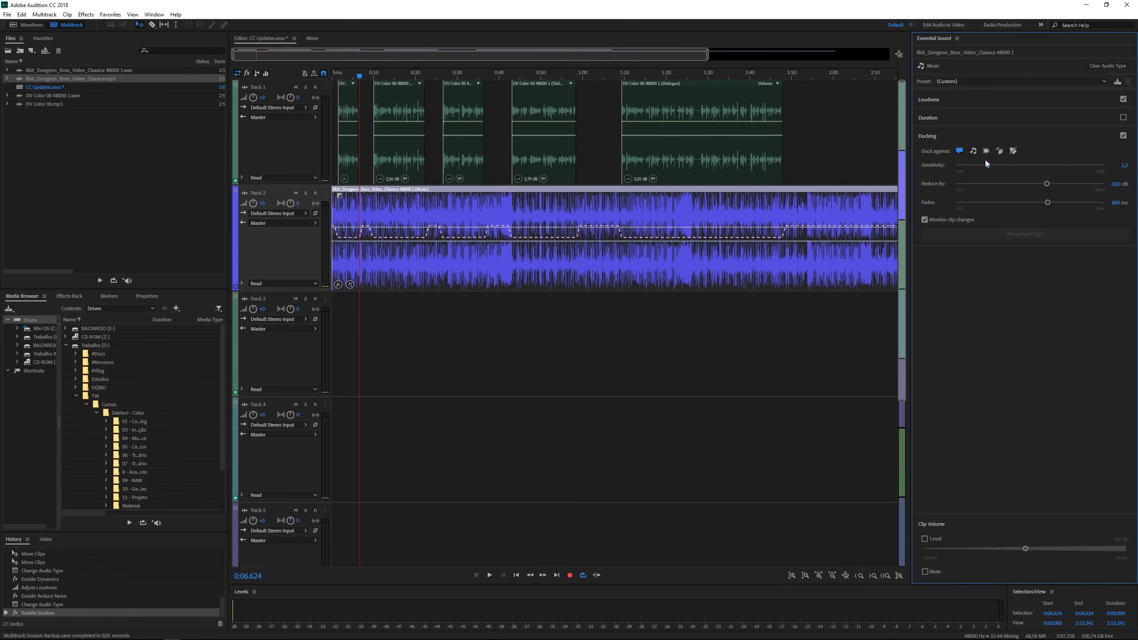
Step: Try low and high ducking sensitivities, settle on 5,7, and set Reduce By to -25,5 dB
left_click(955, 165)
left_click_drag(1090, 177, 1106, 178)
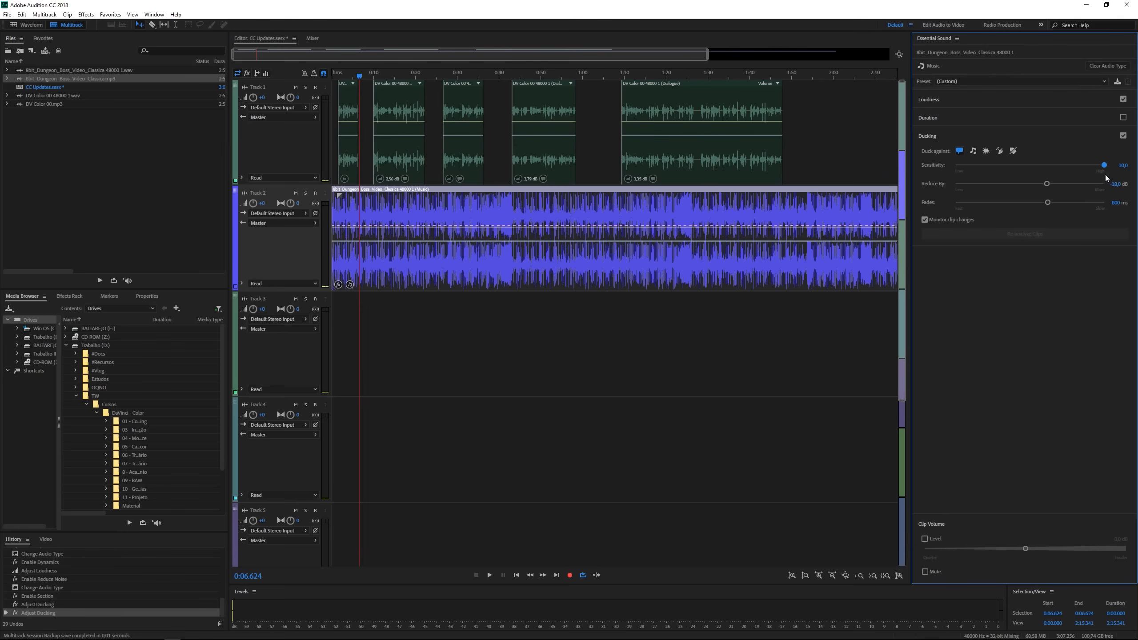
left_click_drag(985, 166, 951, 166)
left_click_drag(962, 167, 1033, 166)
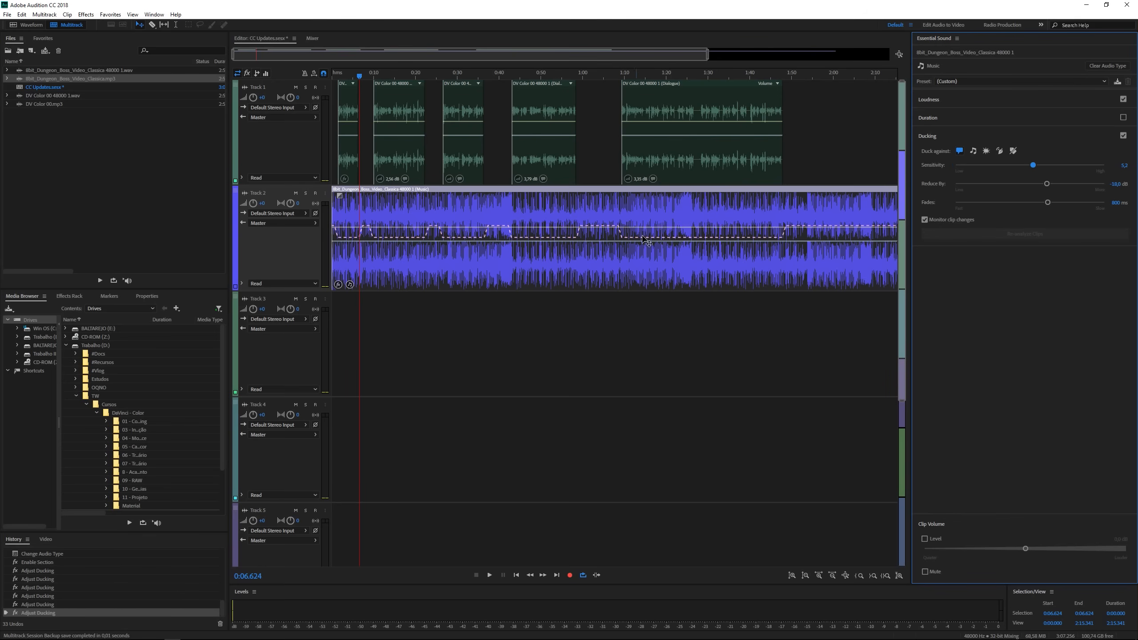
left_click(1040, 167)
left_click_drag(1047, 184, 1059, 186)
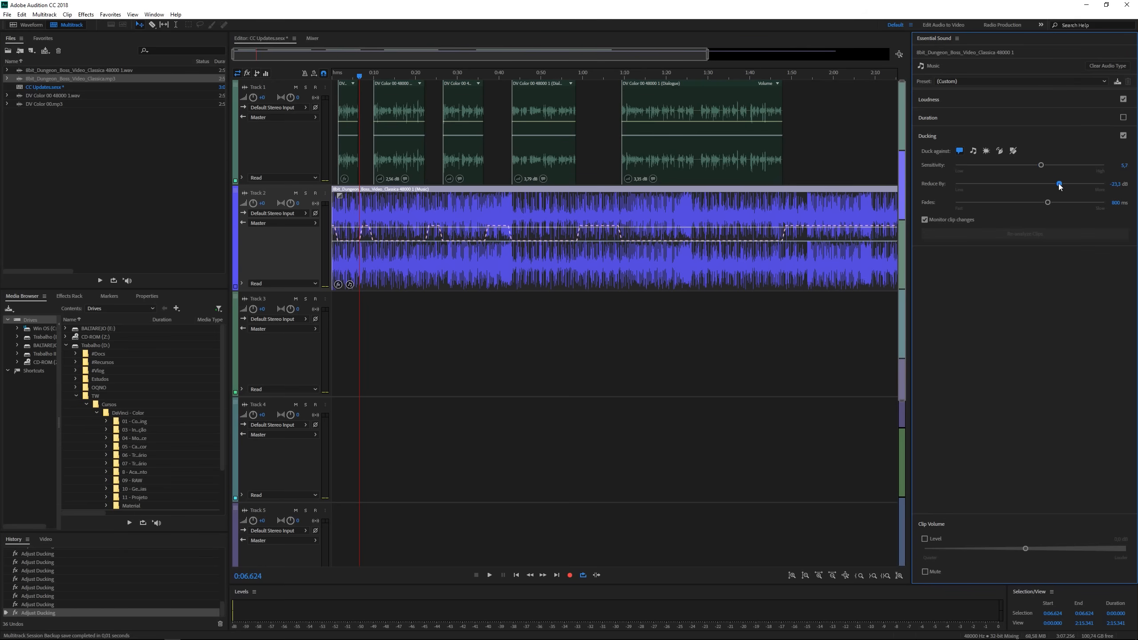
Step: Play the ducked mix within the last dialogue clip, from about 1:21 and again from about 1:29
left_click(672, 74)
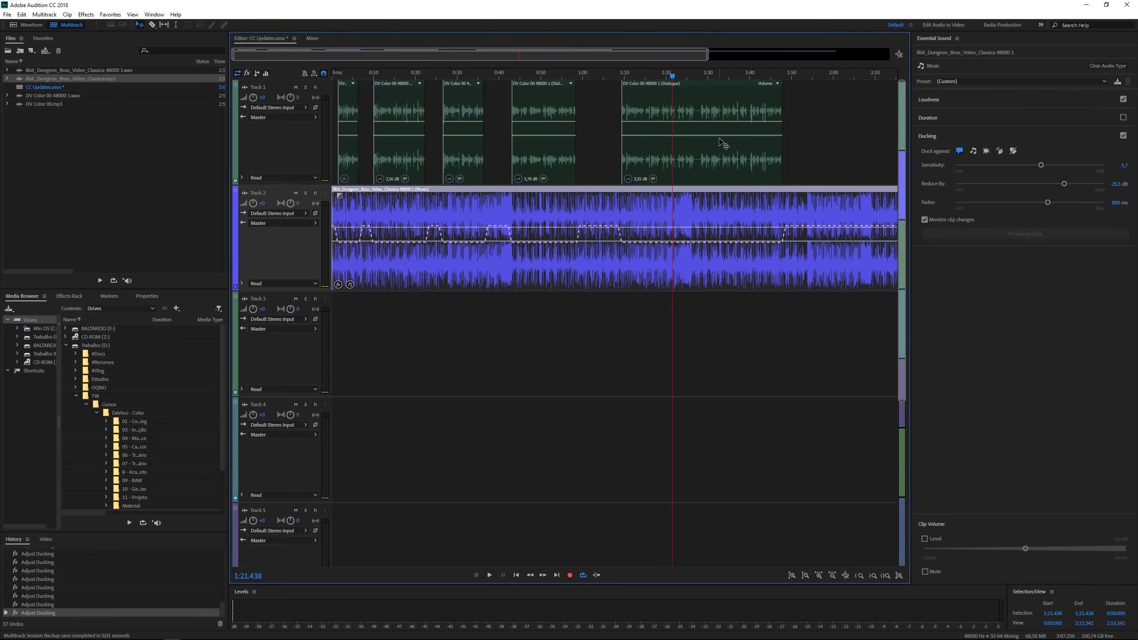
key("space")
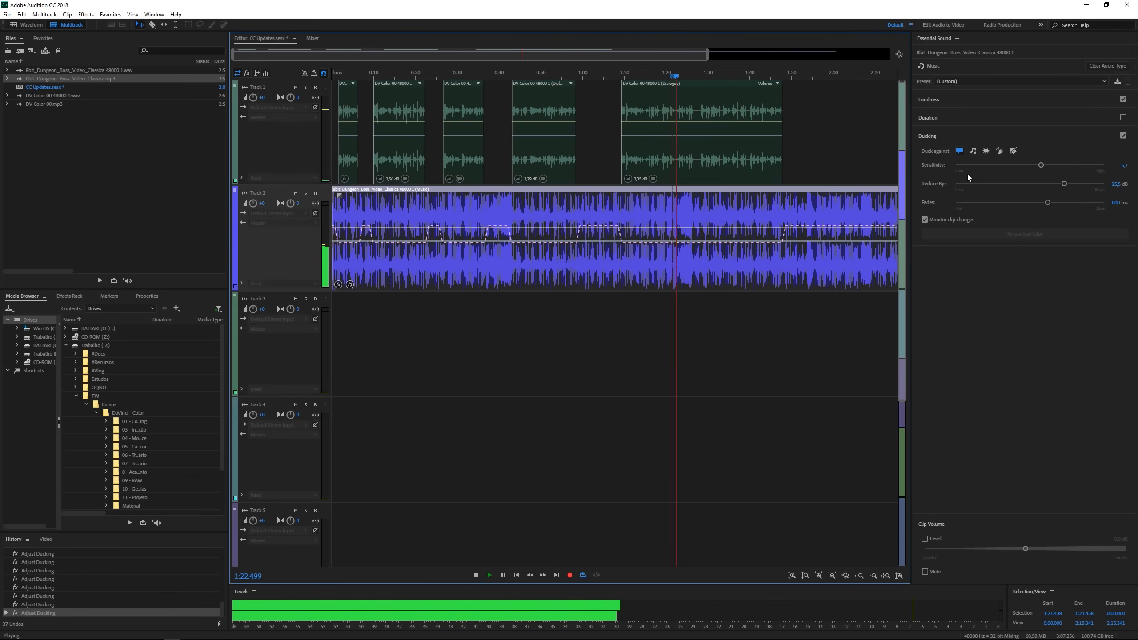
key("space")
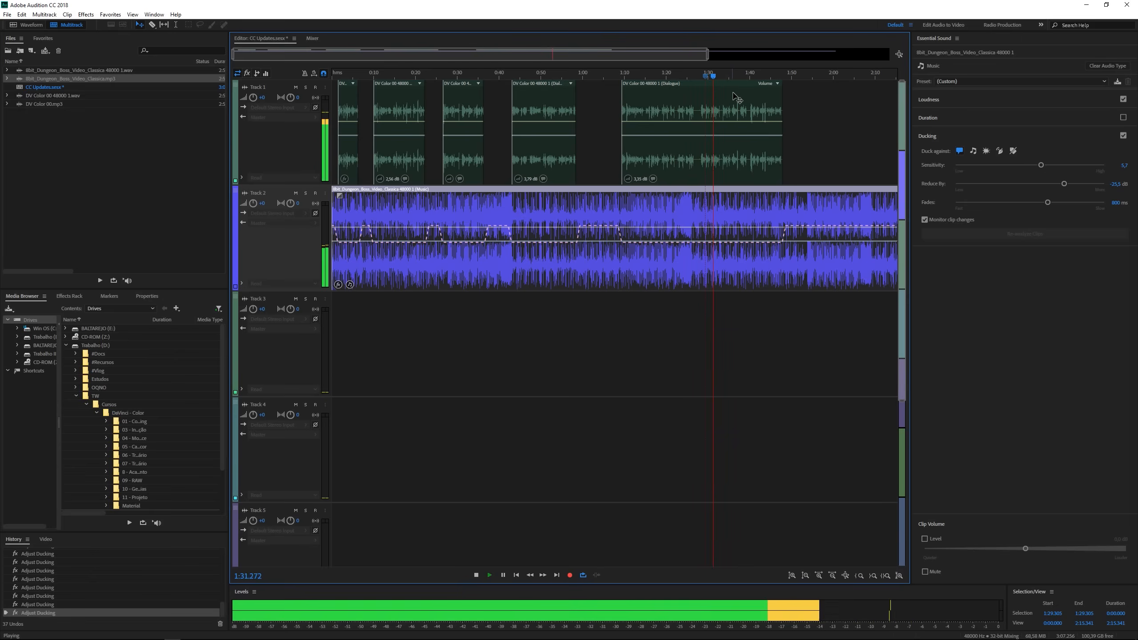
key("space")
Step: Raise the ducking reduction to about -31 dB and replay the mix from about 1:29
left_click_drag(1065, 184, 1070, 184)
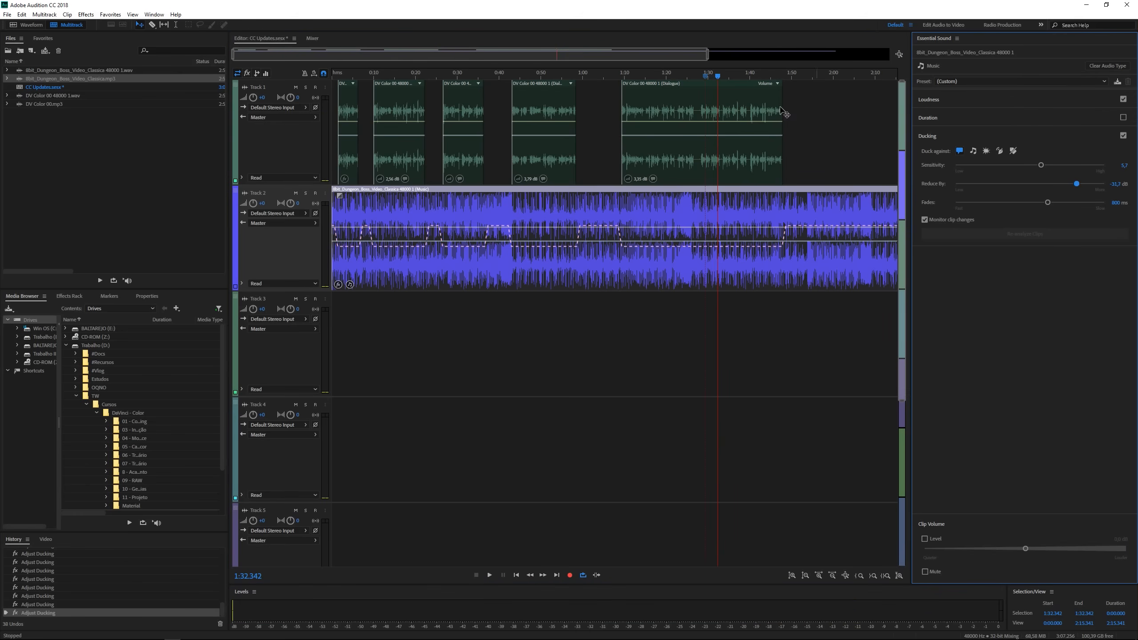
left_click(704, 72)
left_click(707, 75)
key("space")
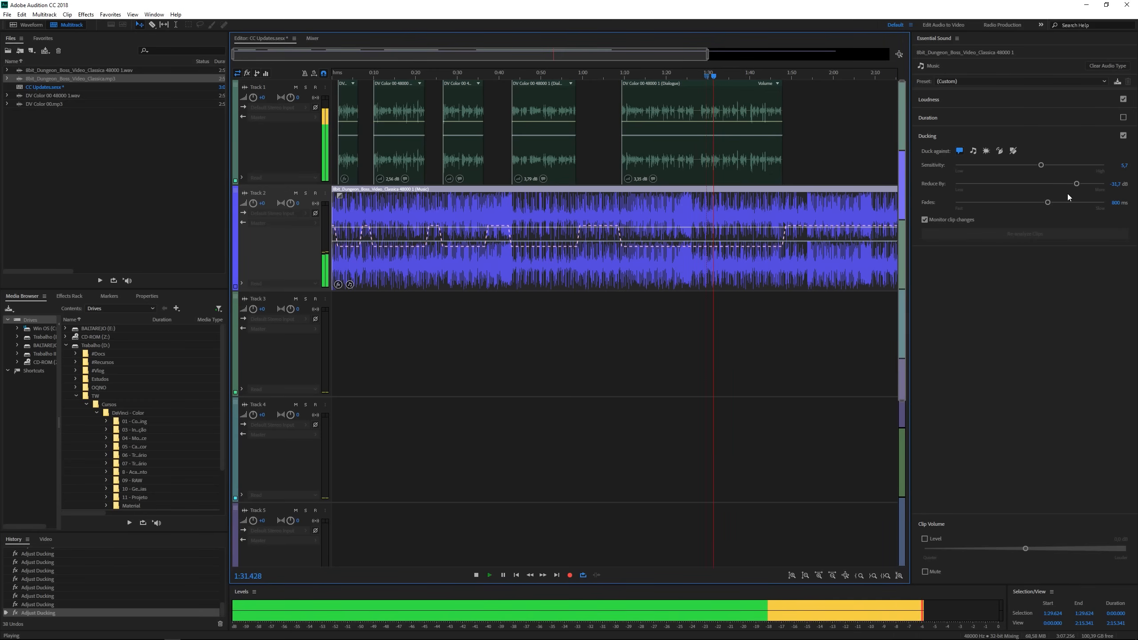
Step: Stop playback and shorten the music's ducking fades to about 131 ms, checking the envelope around the end of the last dialogue clip
key("space")
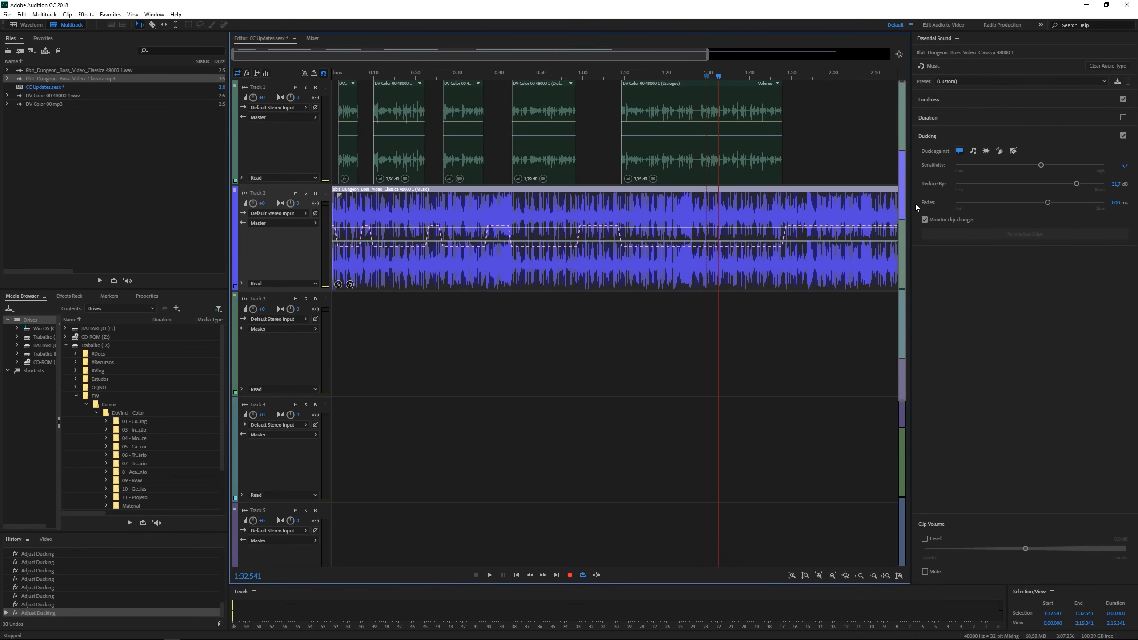
left_click(771, 76)
left_click_drag(773, 78, 779, 76)
left_click_drag(232, 54, 562, 67)
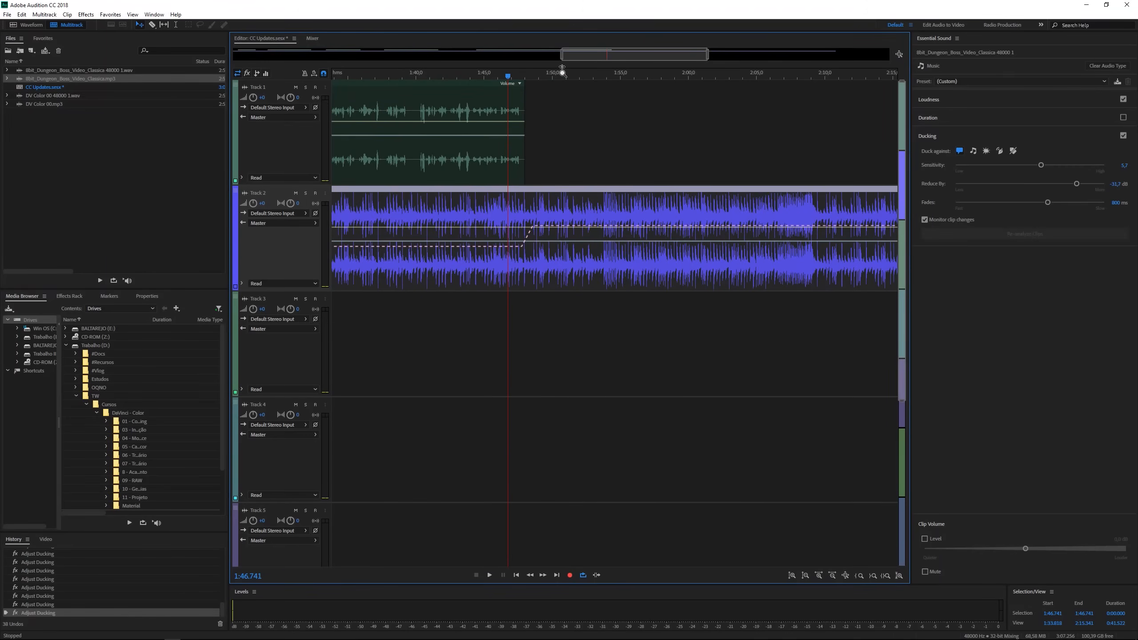
left_click_drag(710, 59, 650, 59)
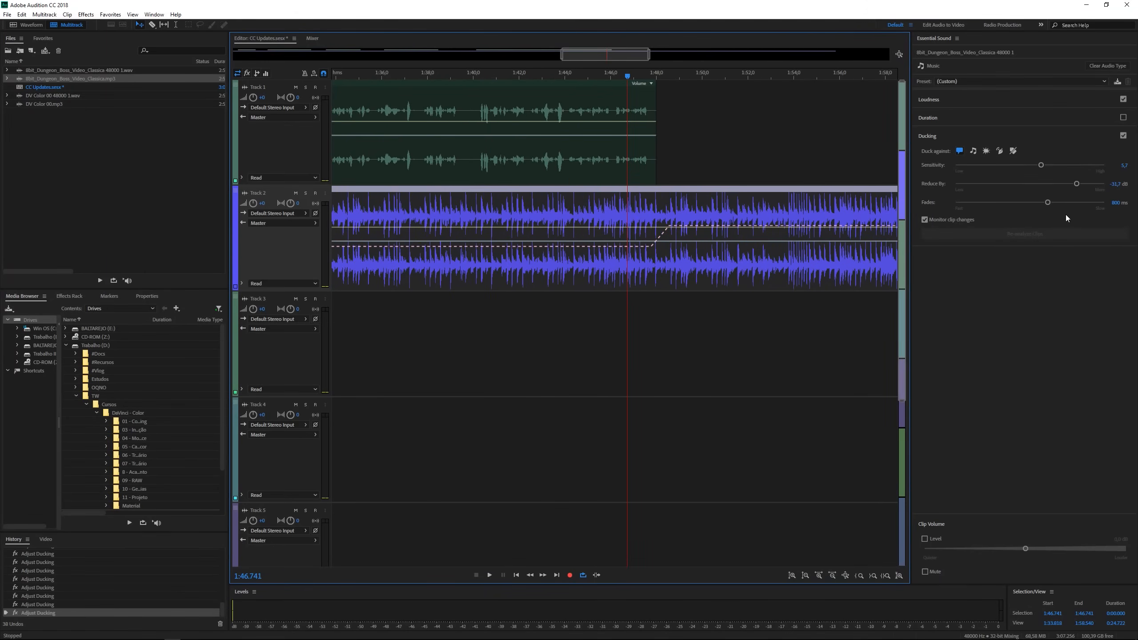
left_click_drag(1047, 202, 986, 206)
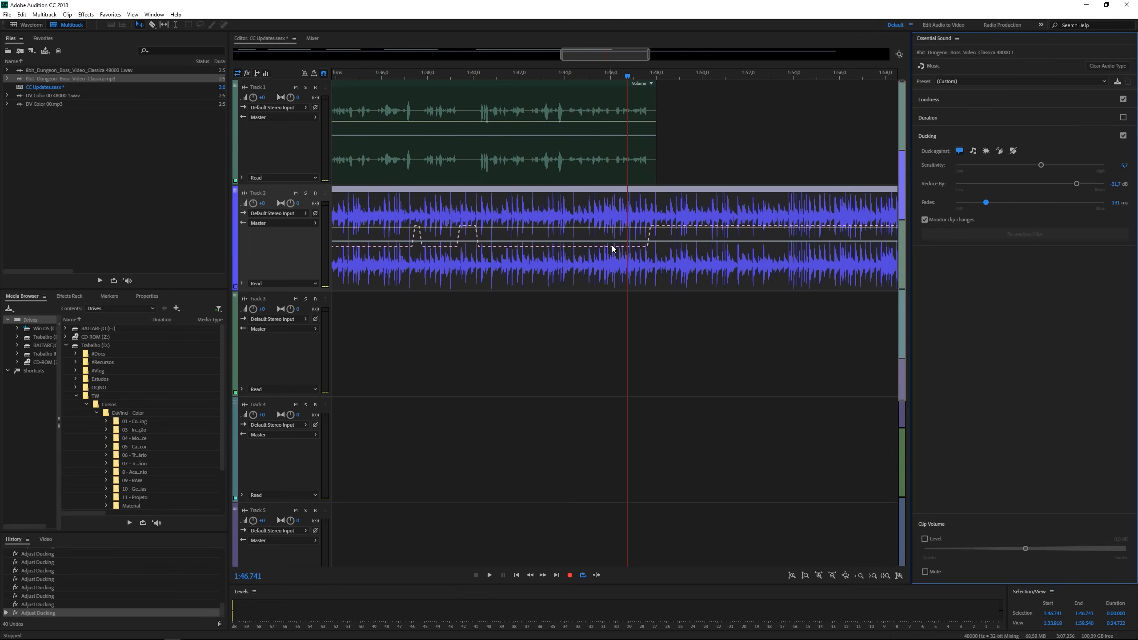
Step: Try a longer ducking fade, raise the sensitivity to about 9,5, and shorten the fades to about 75 ms
left_click_drag(986, 203, 1069, 203)
left_click_drag(1078, 166, 1097, 166)
left_click_drag(979, 204, 969, 202)
Step: Play the ducked mix from about 1:35 through the quick volume changes under the last dialogue clip
left_click(368, 76)
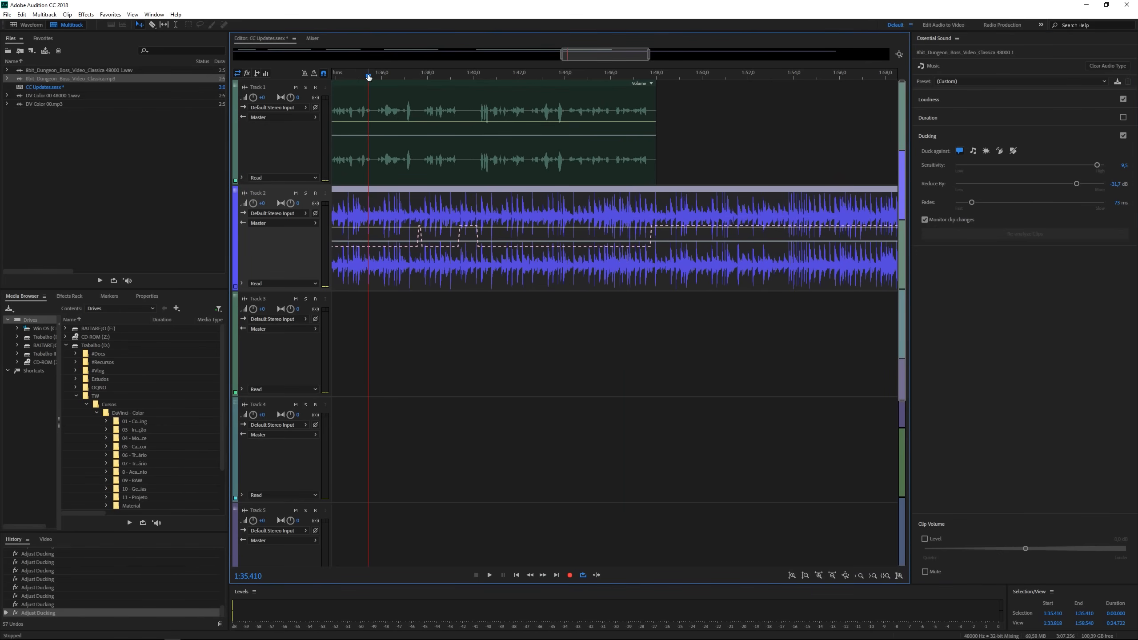
key("space")
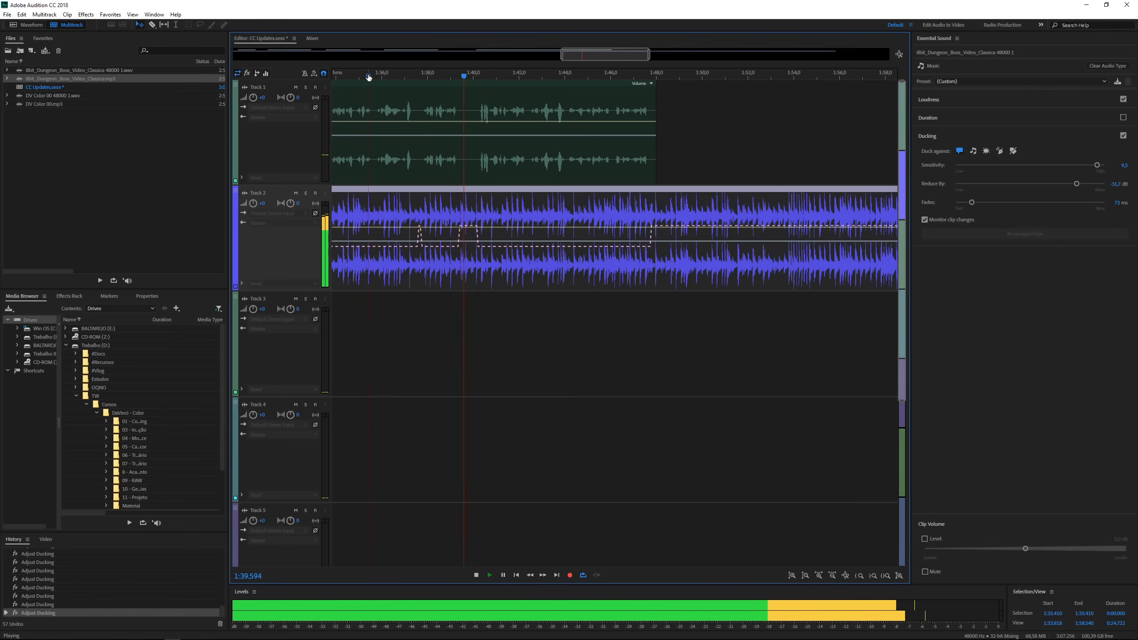
key("space")
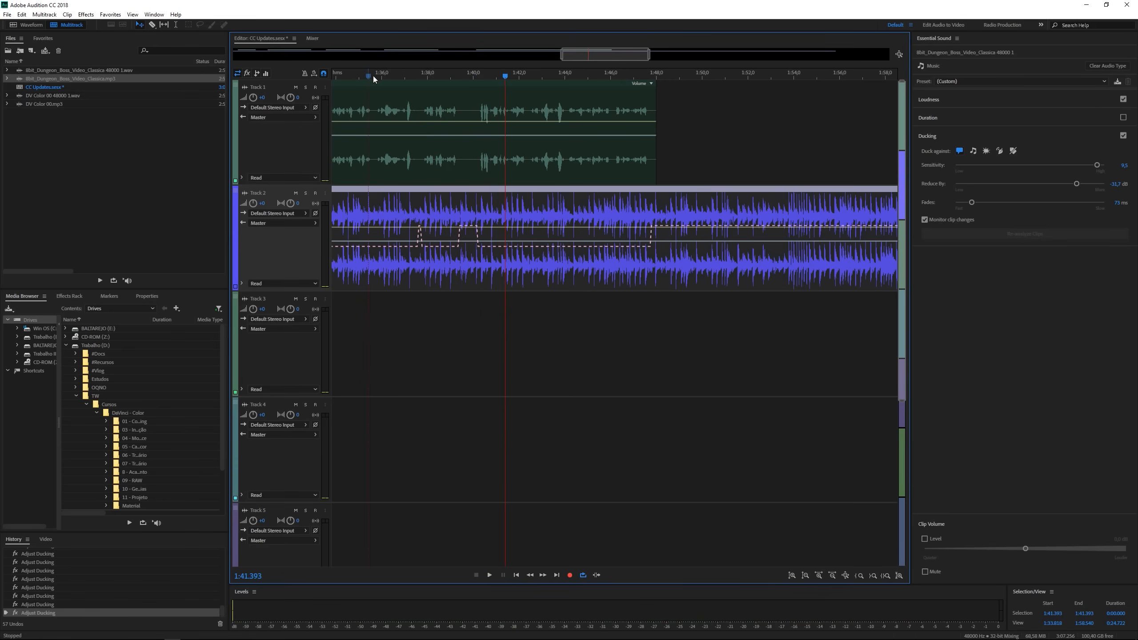
Step: Try ducking fades of about 218 ms, then settle on a sensitivity of 3,7 and fades of about 600 ms
left_click_drag(970, 204, 999, 205)
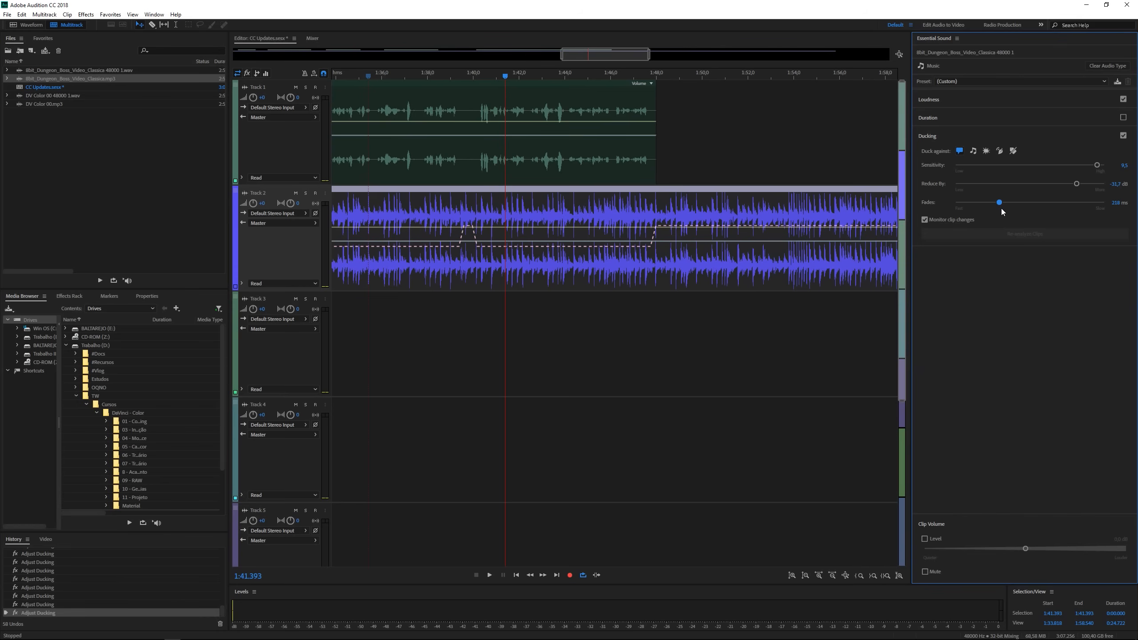
left_click_drag(1070, 166, 1021, 162)
left_click(1057, 165)
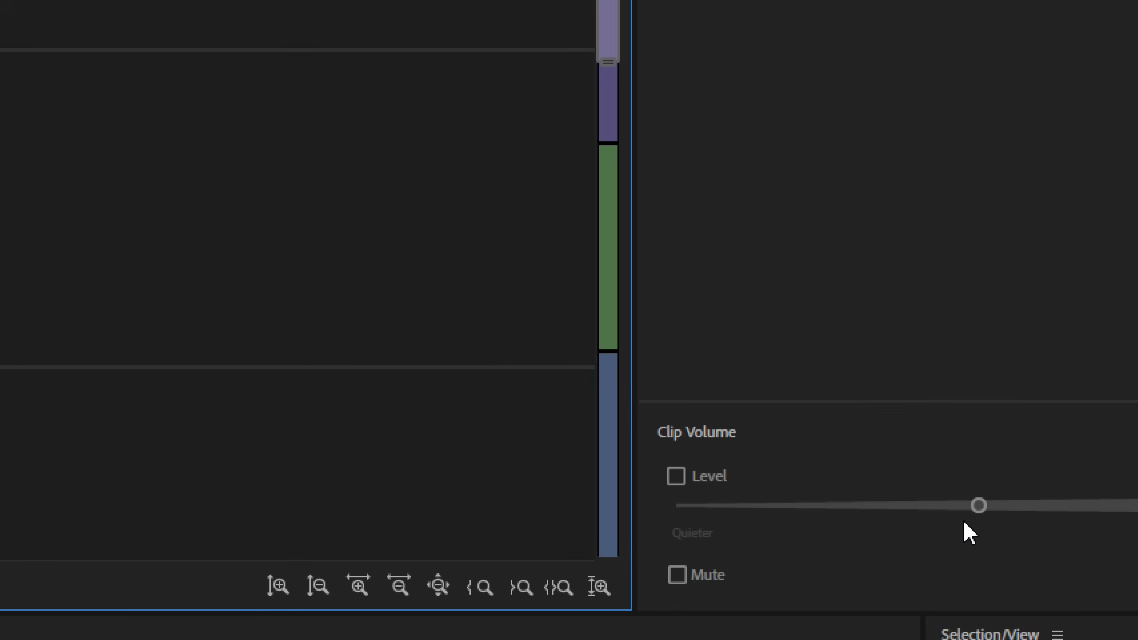
Step: Lower the music clip's overall volume level to about -13 dB, with the playhead at about 1:41
left_click_drag(1025, 548, 1023, 550)
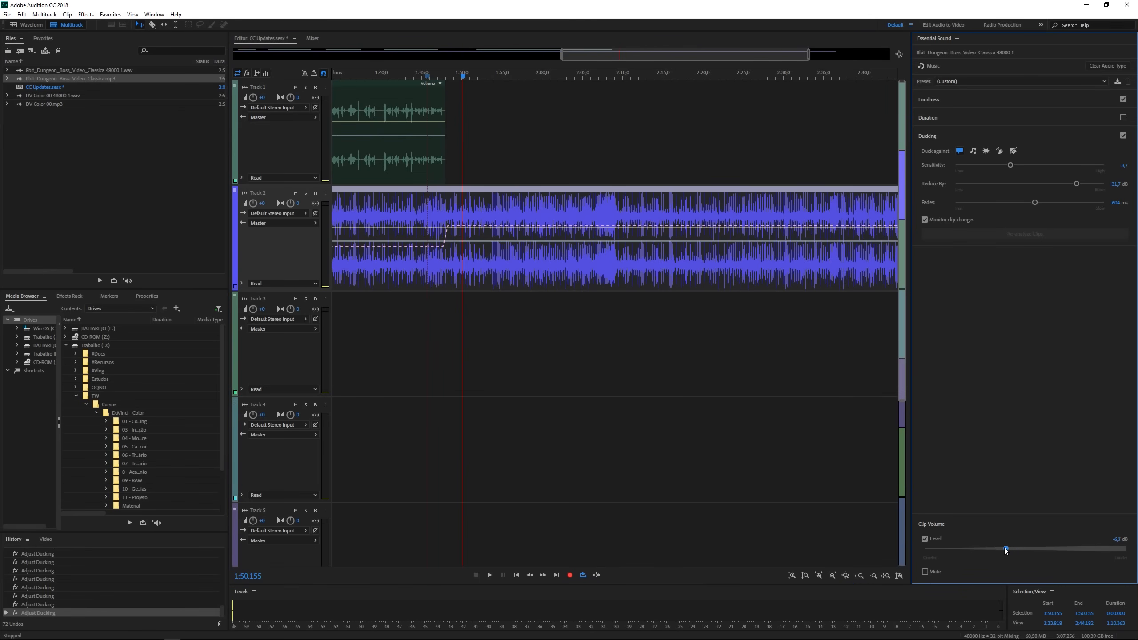
left_click(395, 76)
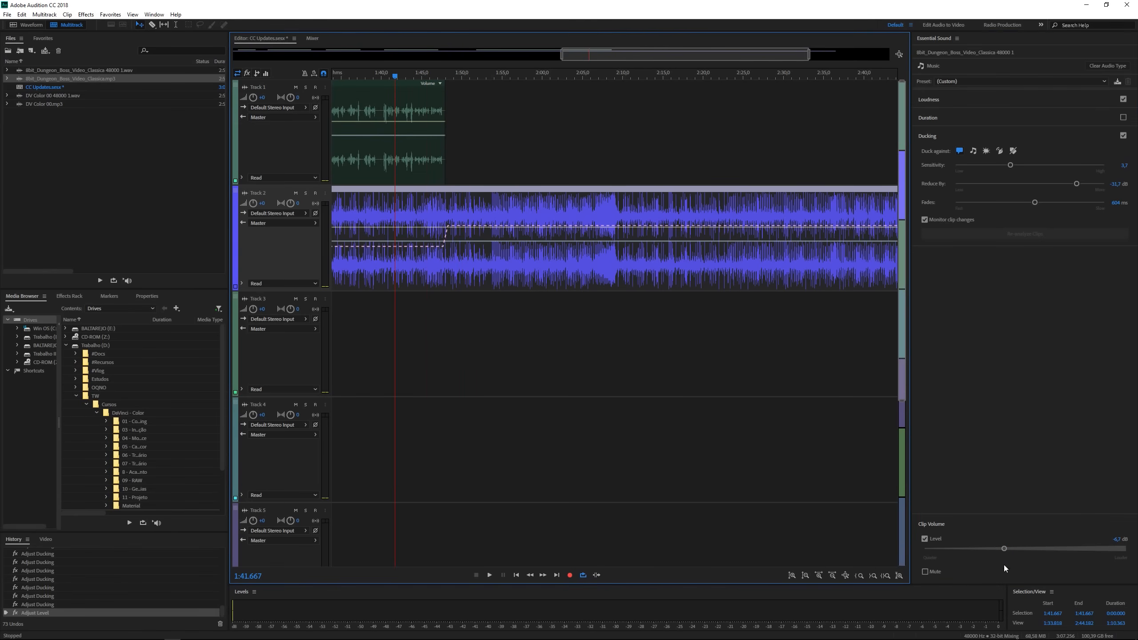
left_click(1004, 551)
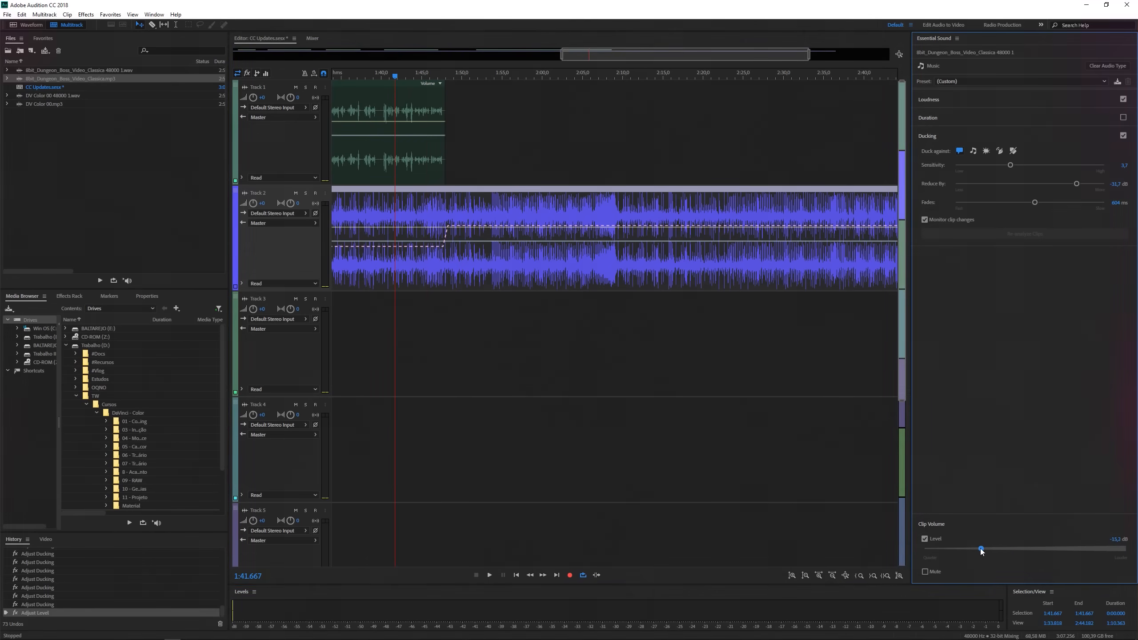